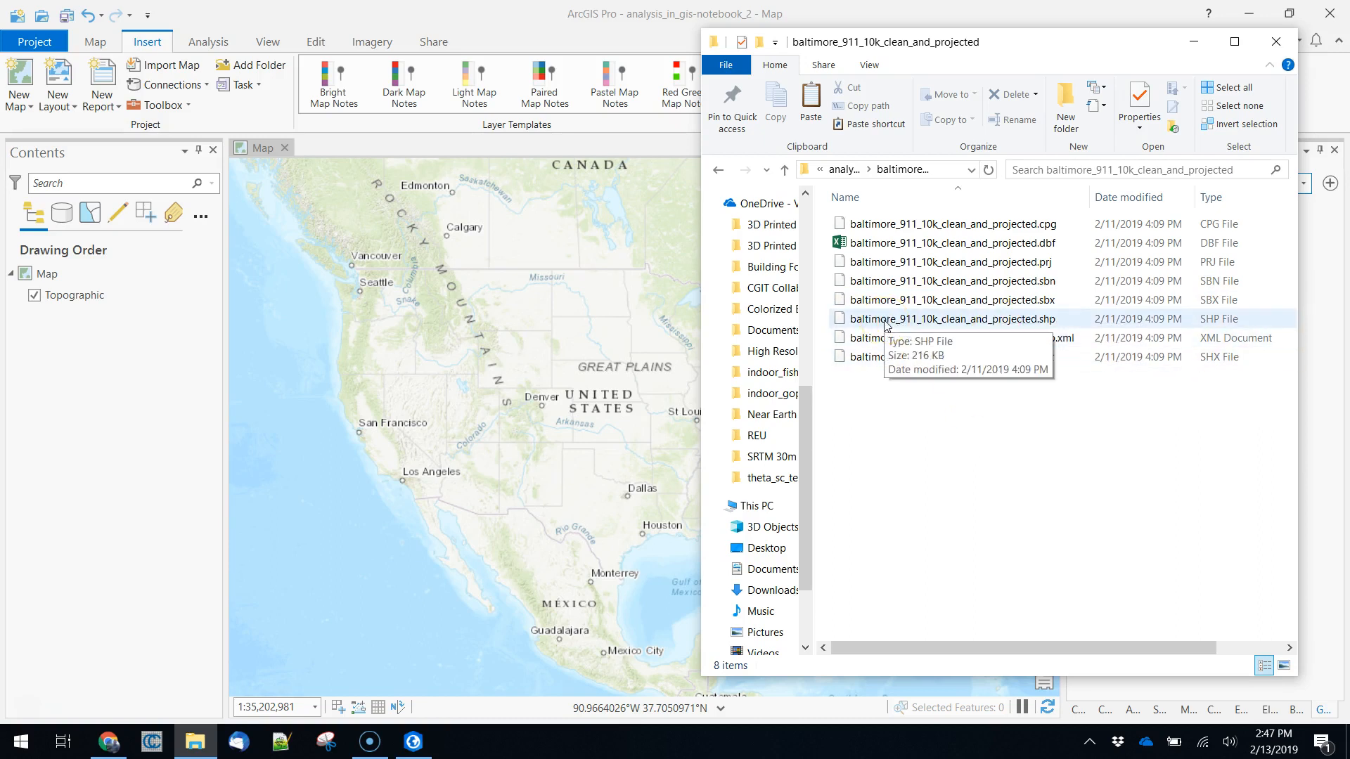
Add the baltimore_911_10k_clean_and_projected.shp shapefile from the file browser to the ArcGIS Pro map.
click(977, 325)
drag(976, 325, 578, 346)
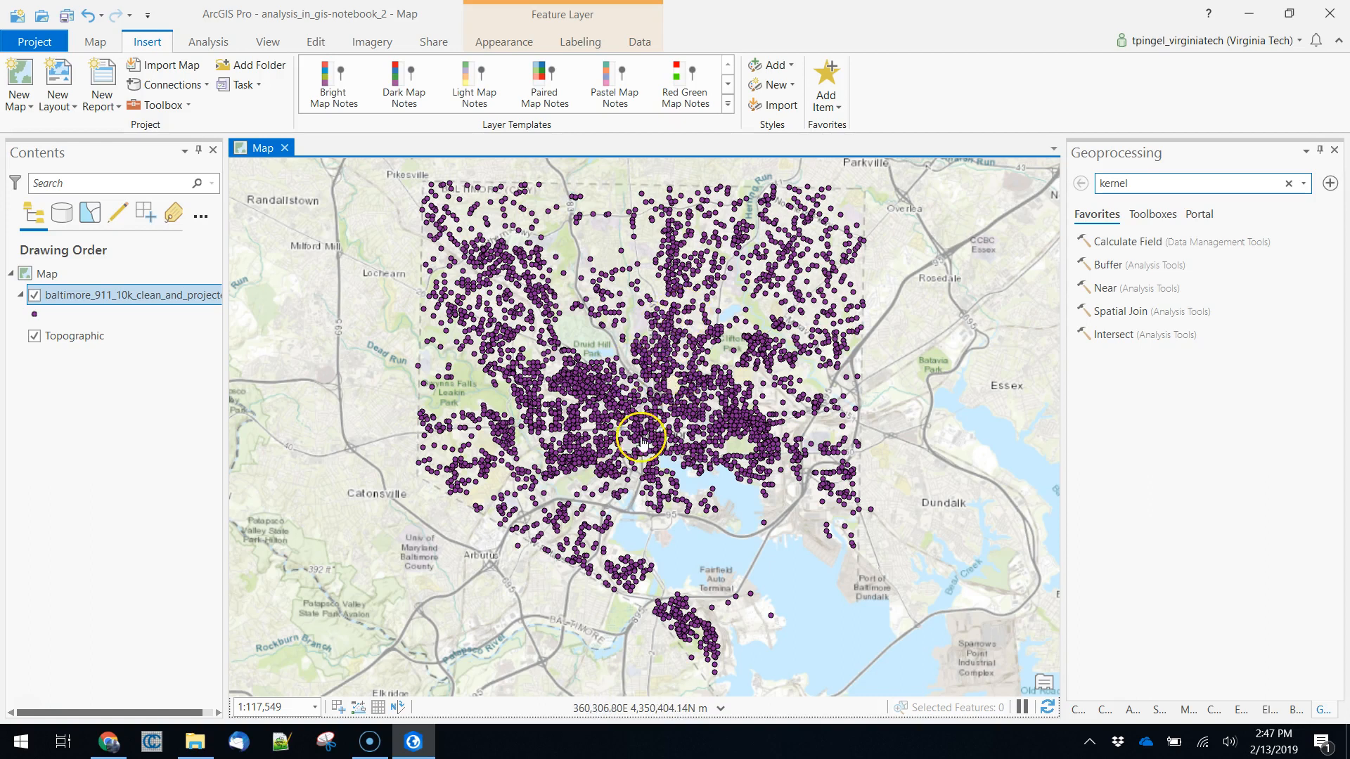
Examine how the 911 call points are distributed across Baltimore, both at street level and citywide.
scroll(641, 430, up, 5)
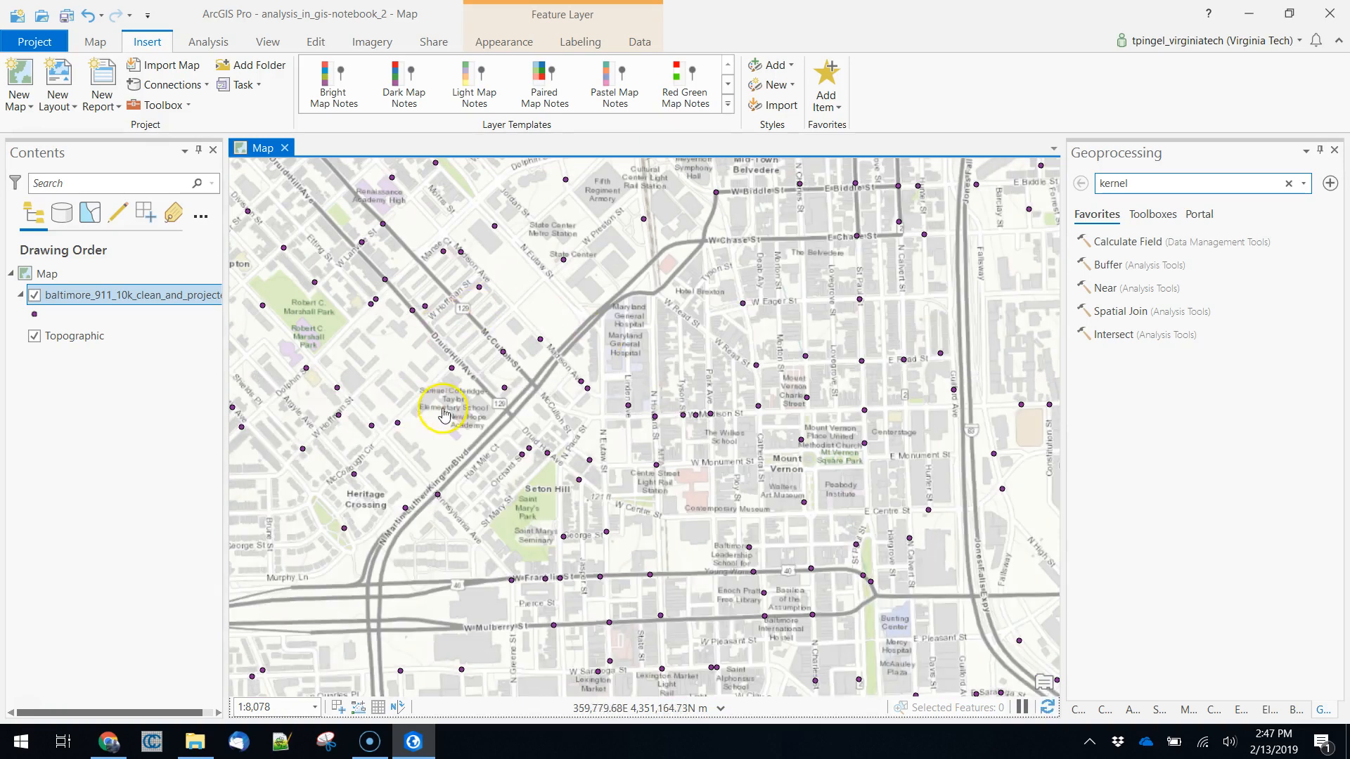
drag(439, 568, 708, 260)
drag(467, 542, 618, 289)
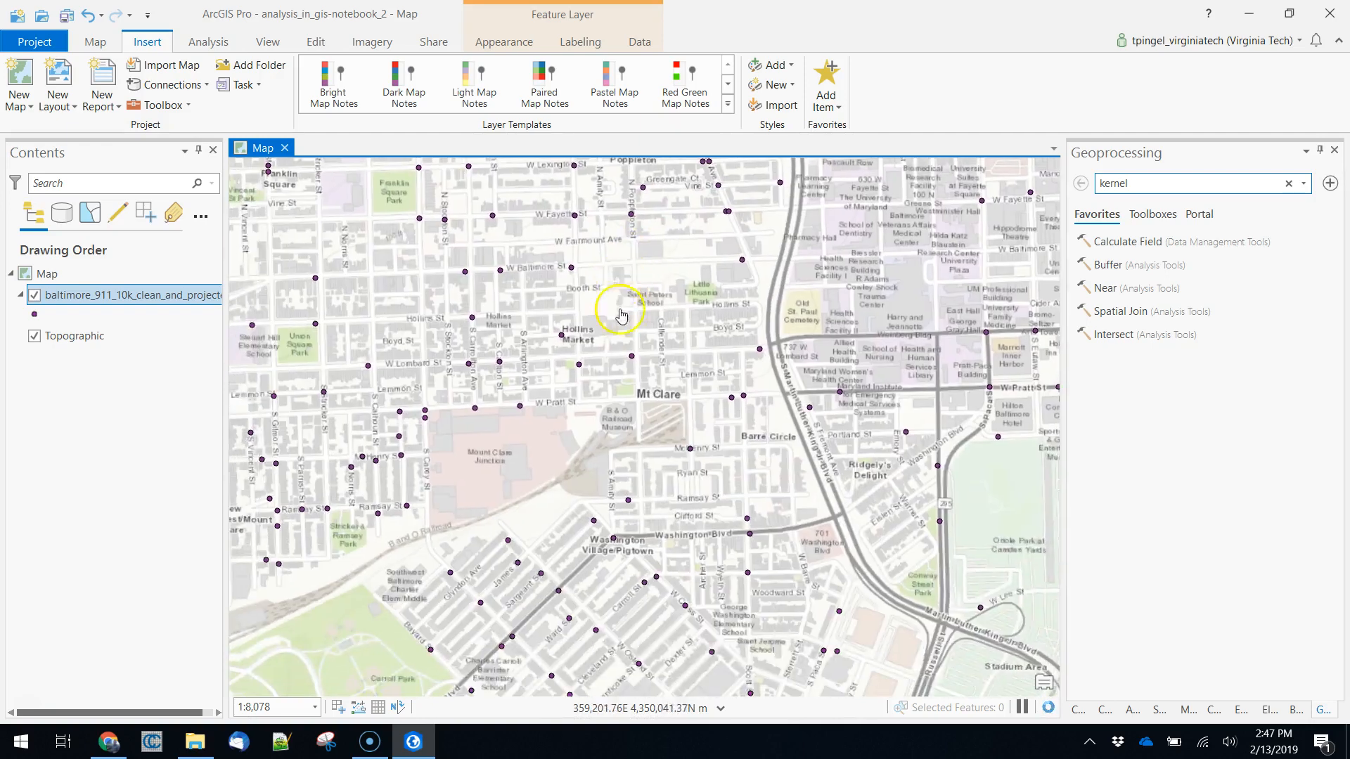
scroll(658, 406, down, 3)
scroll(730, 475, down, 2)
scroll(673, 462, down, 1)
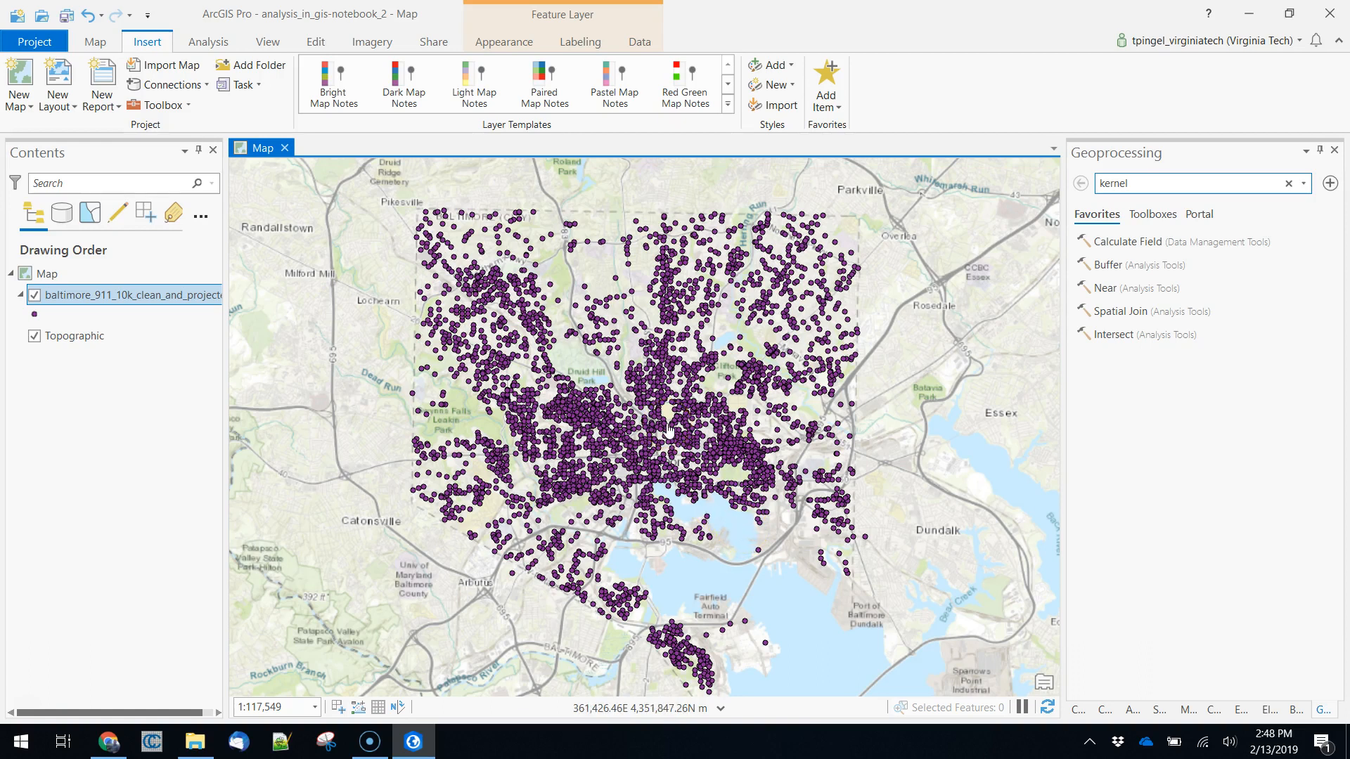
drag(668, 431, 700, 408)
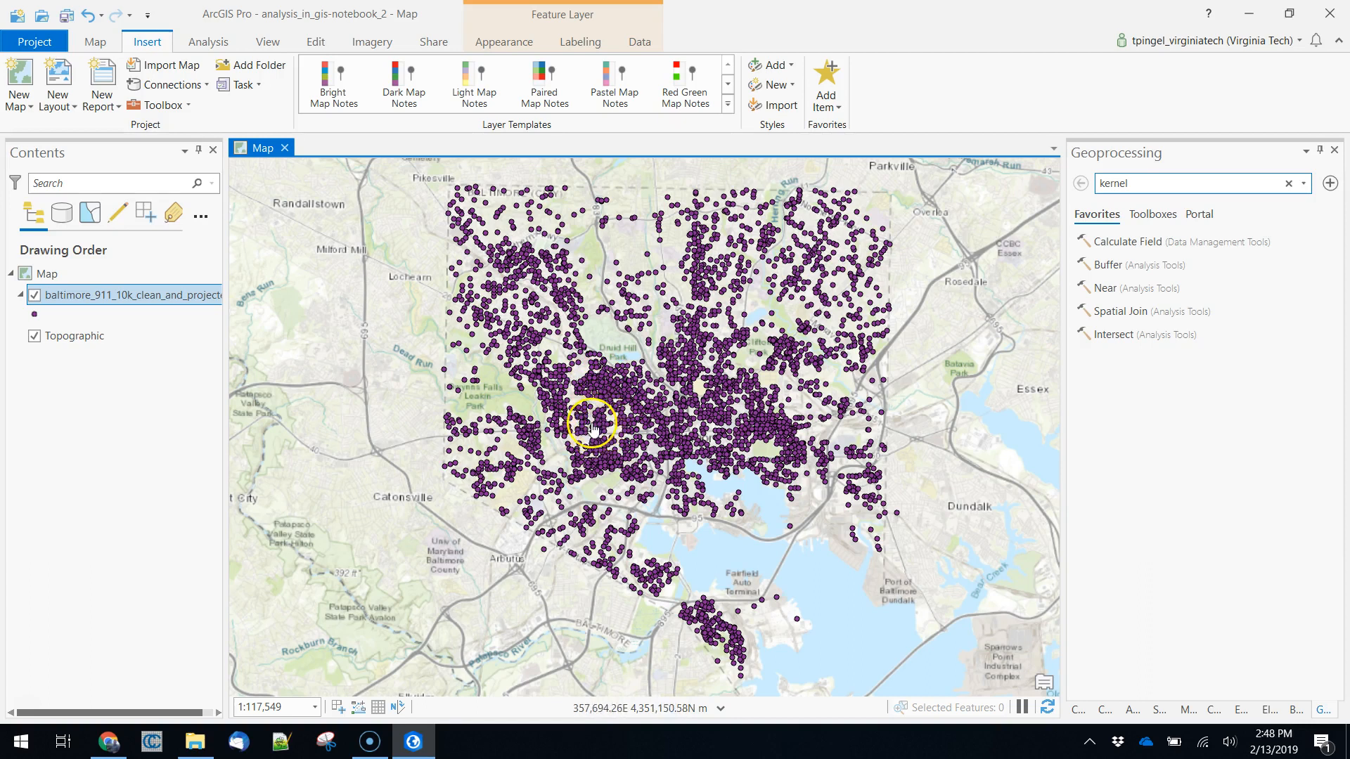
scroll(593, 440, up, 3)
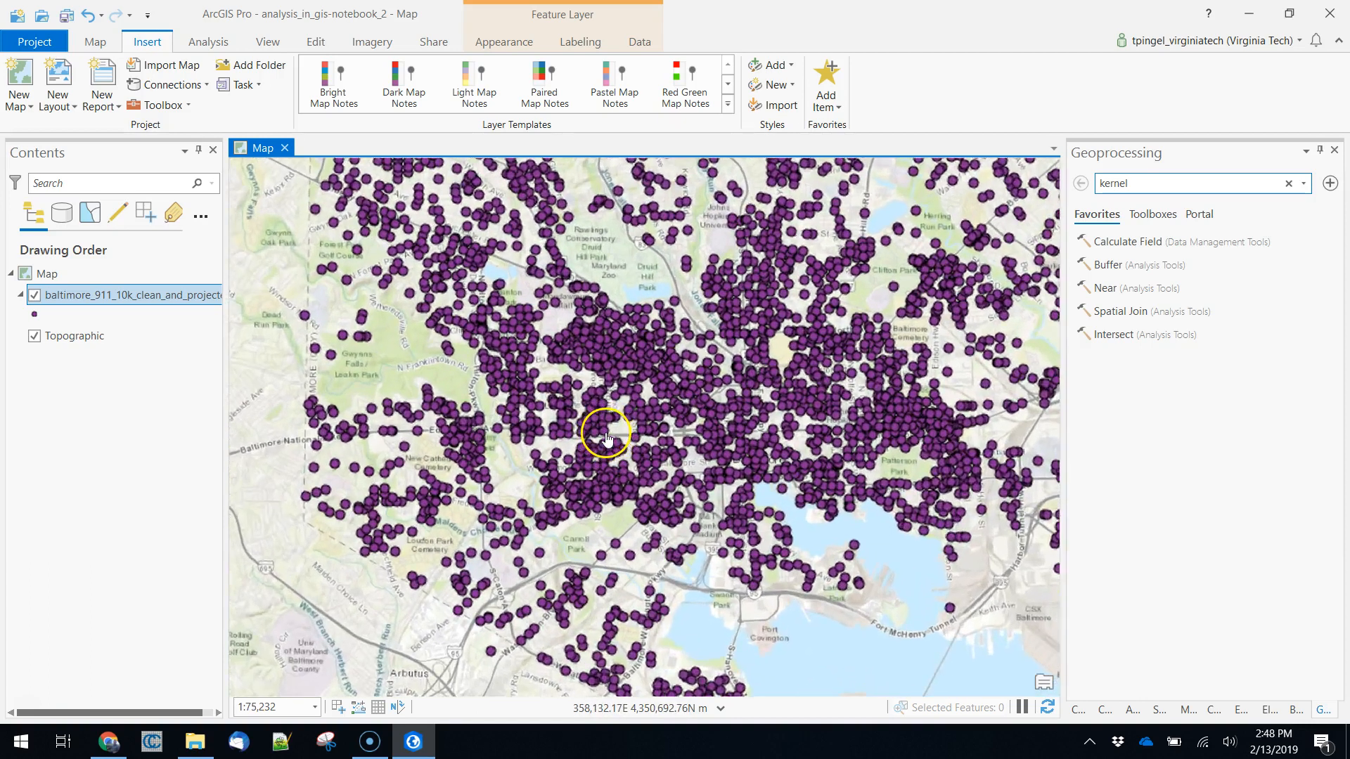
drag(656, 375, 656, 433)
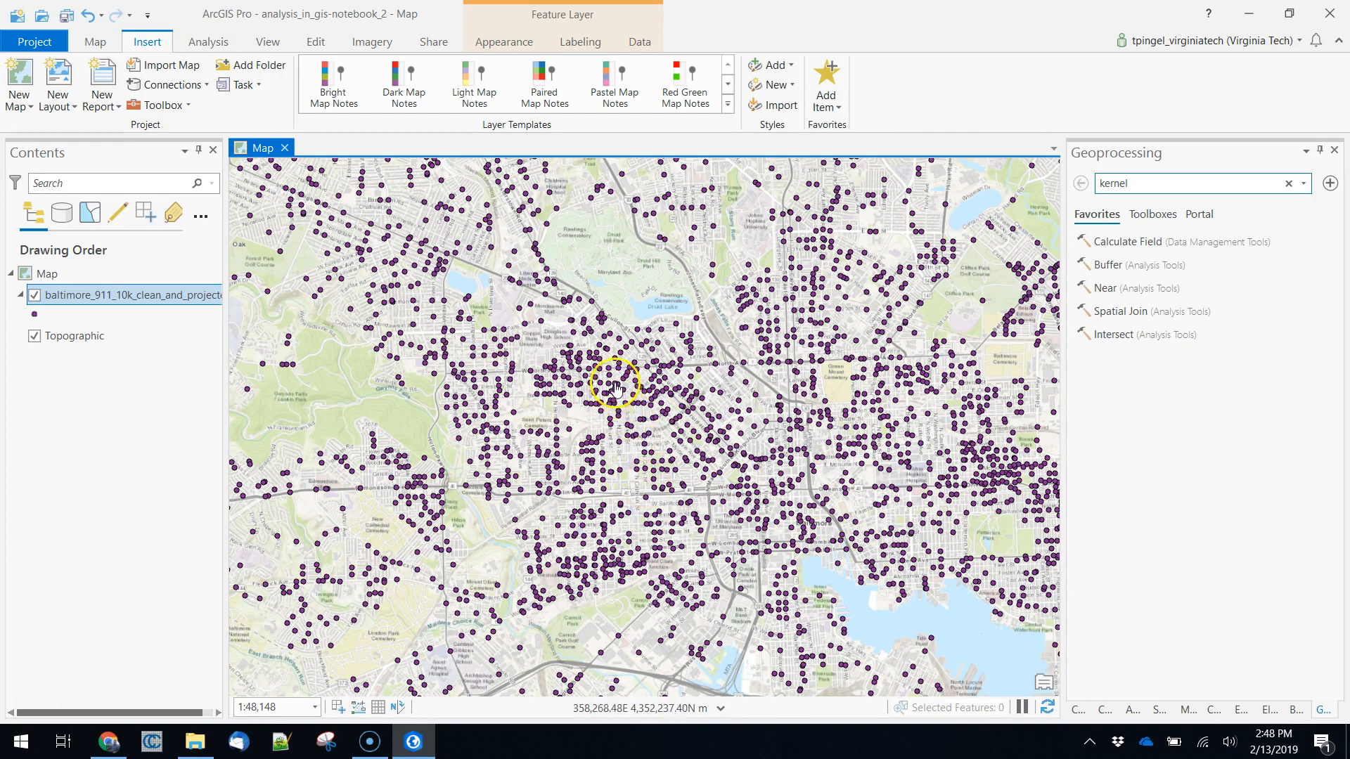
scroll(614, 396, up, 5)
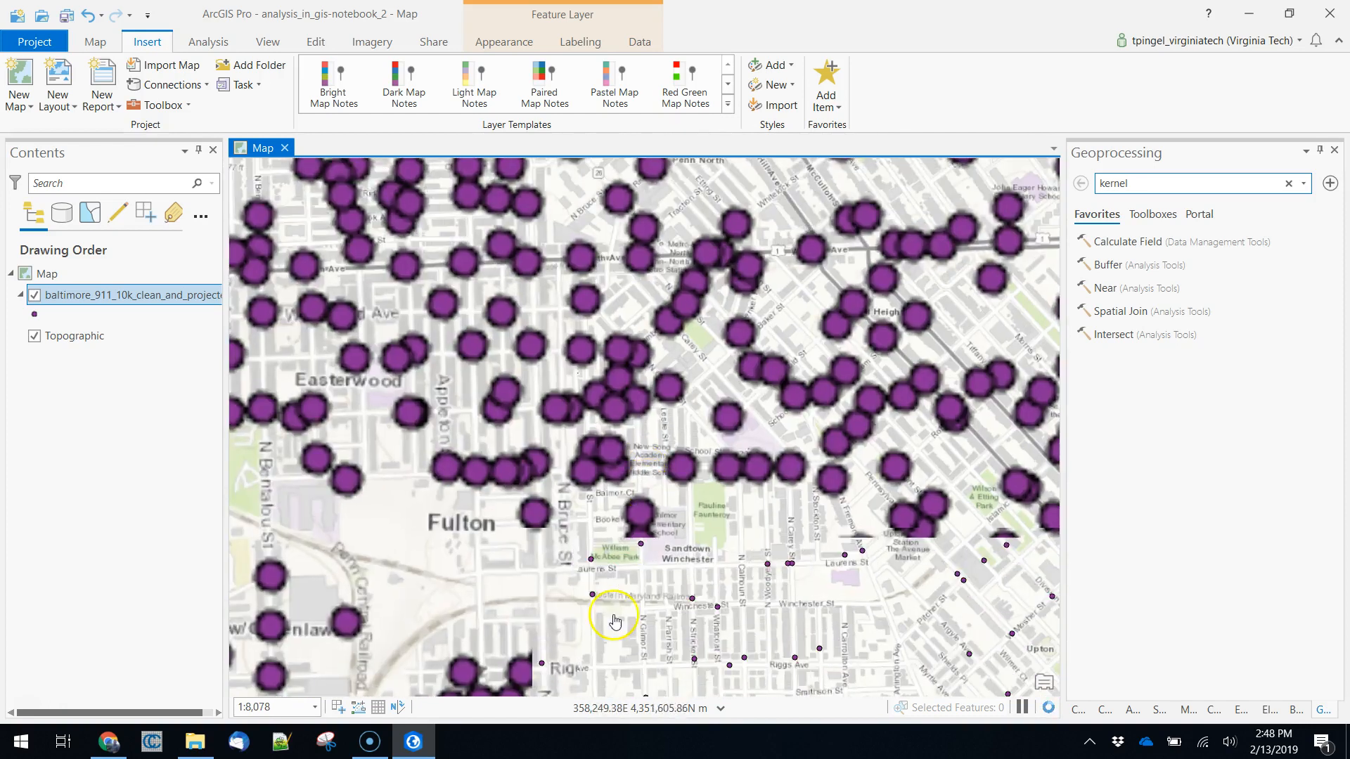
scroll(667, 481, down, 8)
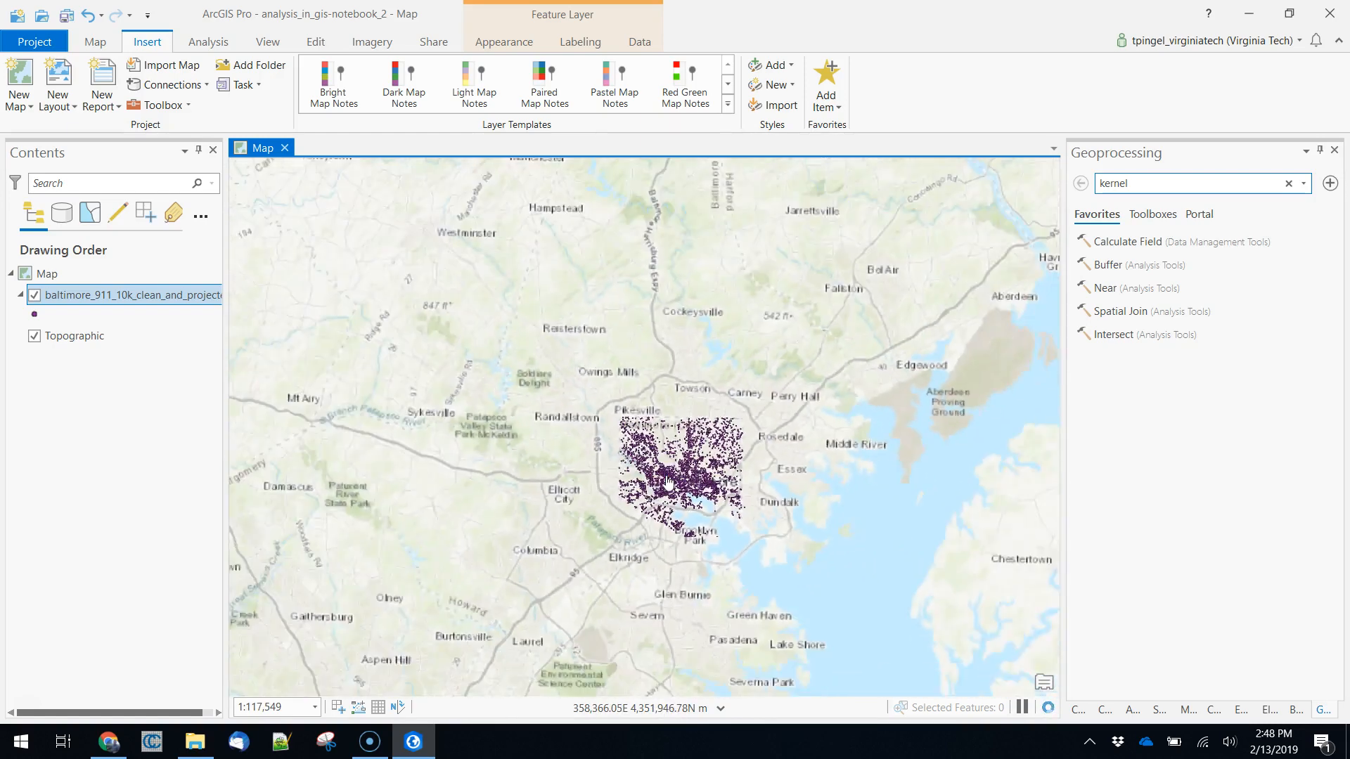
drag(704, 465, 672, 419)
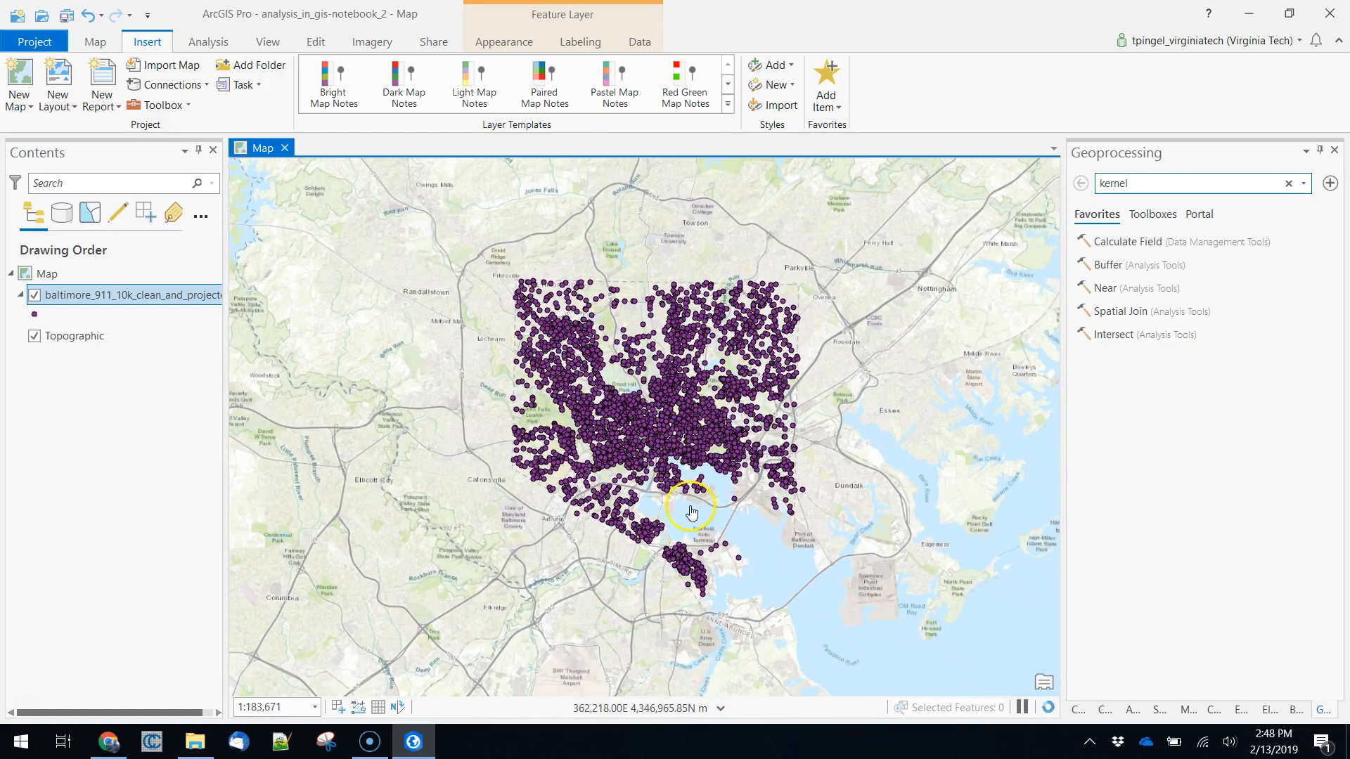
Search the geoprocessing tools for "feature to raster" and open the Feature to Raster tool.
click(805, 341)
click(1030, 260)
click(1142, 188)
click(1098, 182)
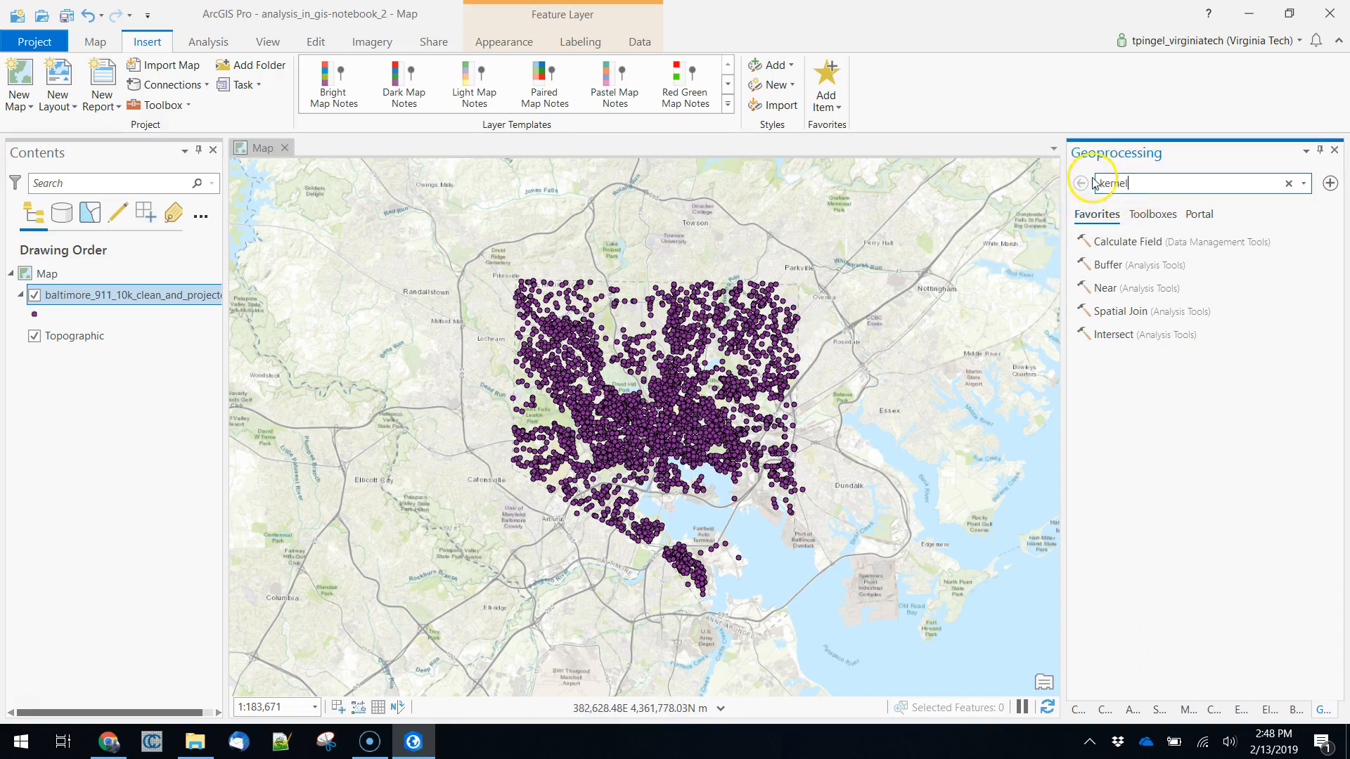
text(feature to)
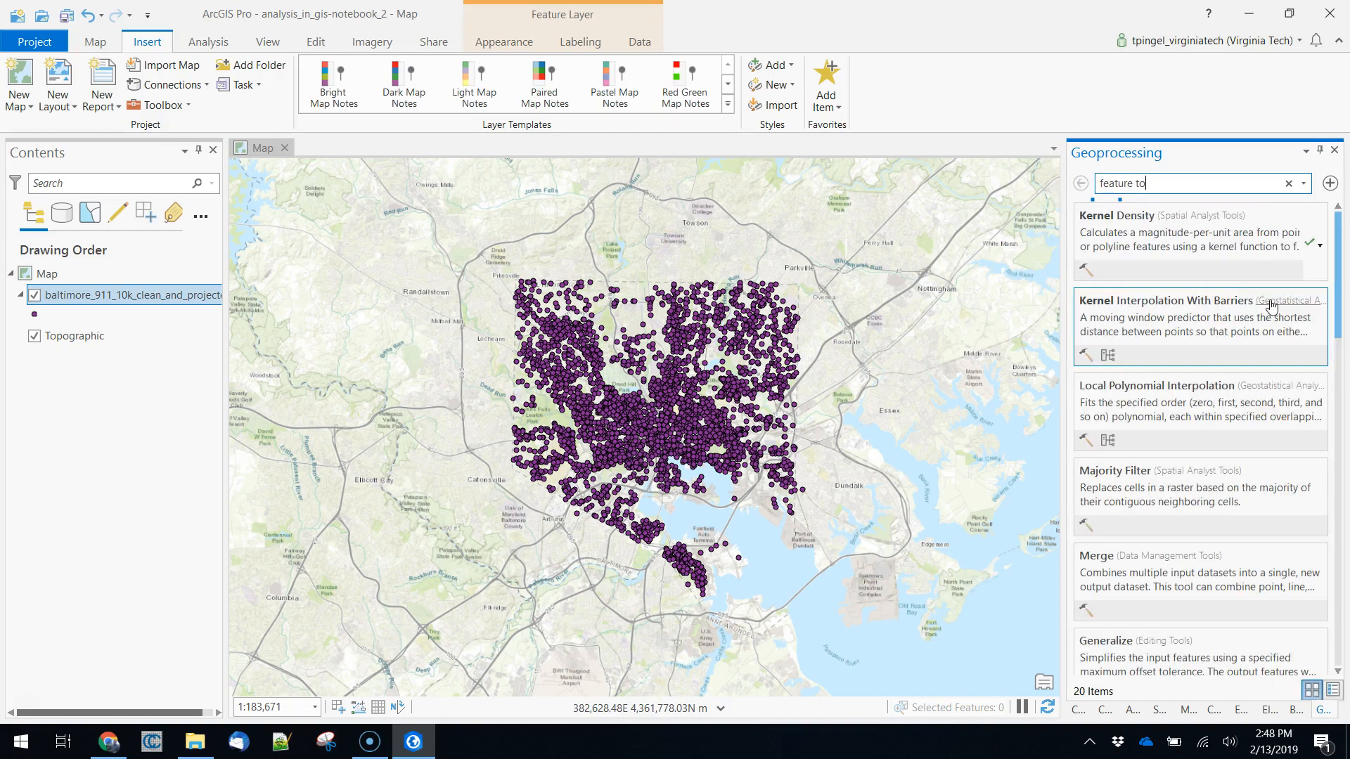
text( raster)
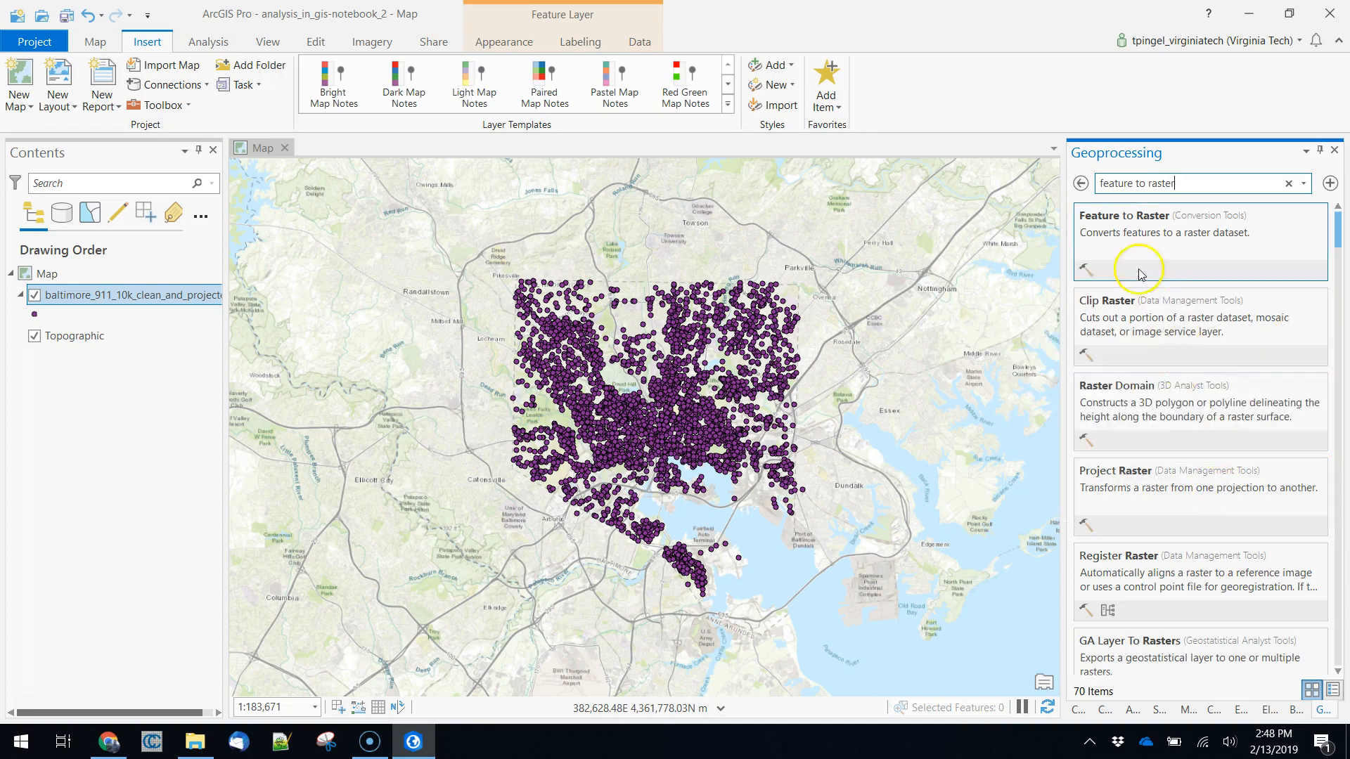
click(1100, 215)
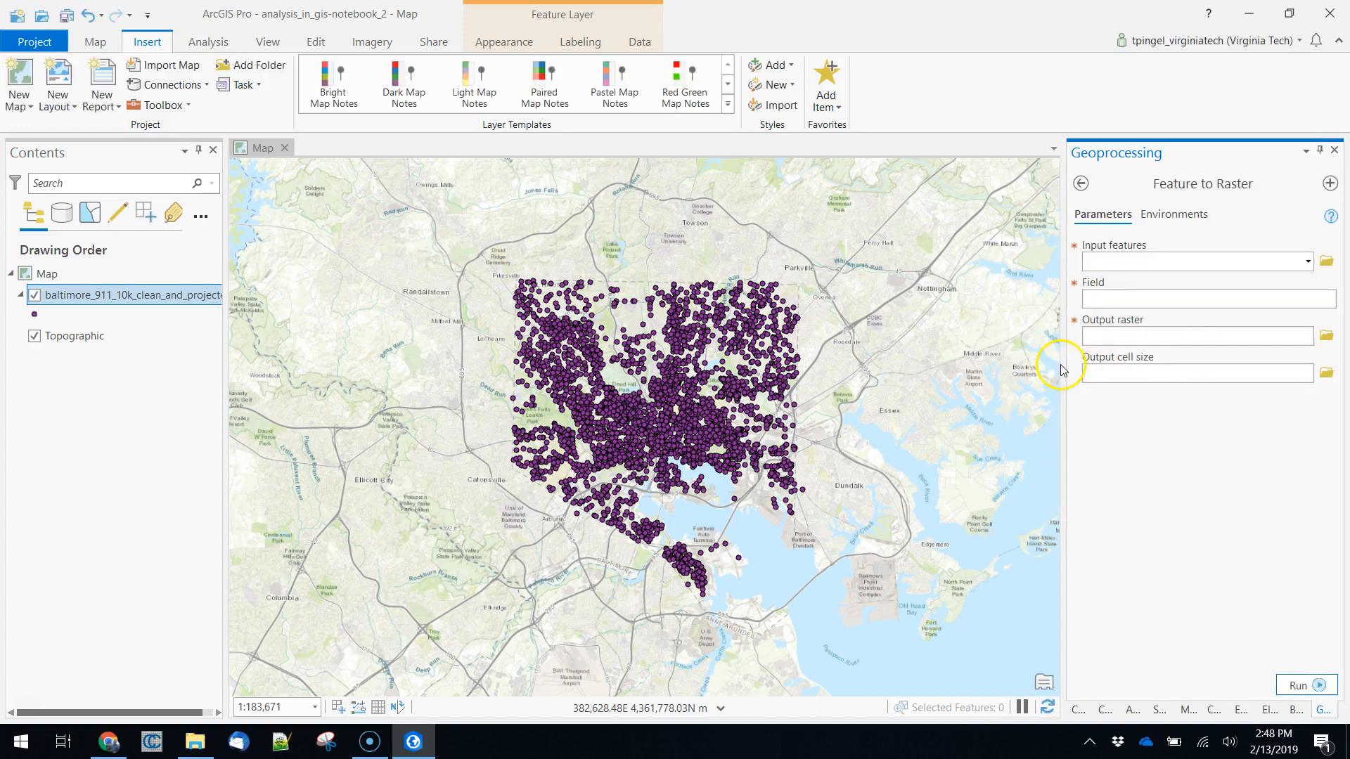
Widen the Geoprocessing pane and set the input features to the baltimore_911_10k_clean_and_projected layer.
drag(1062, 370, 884, 365)
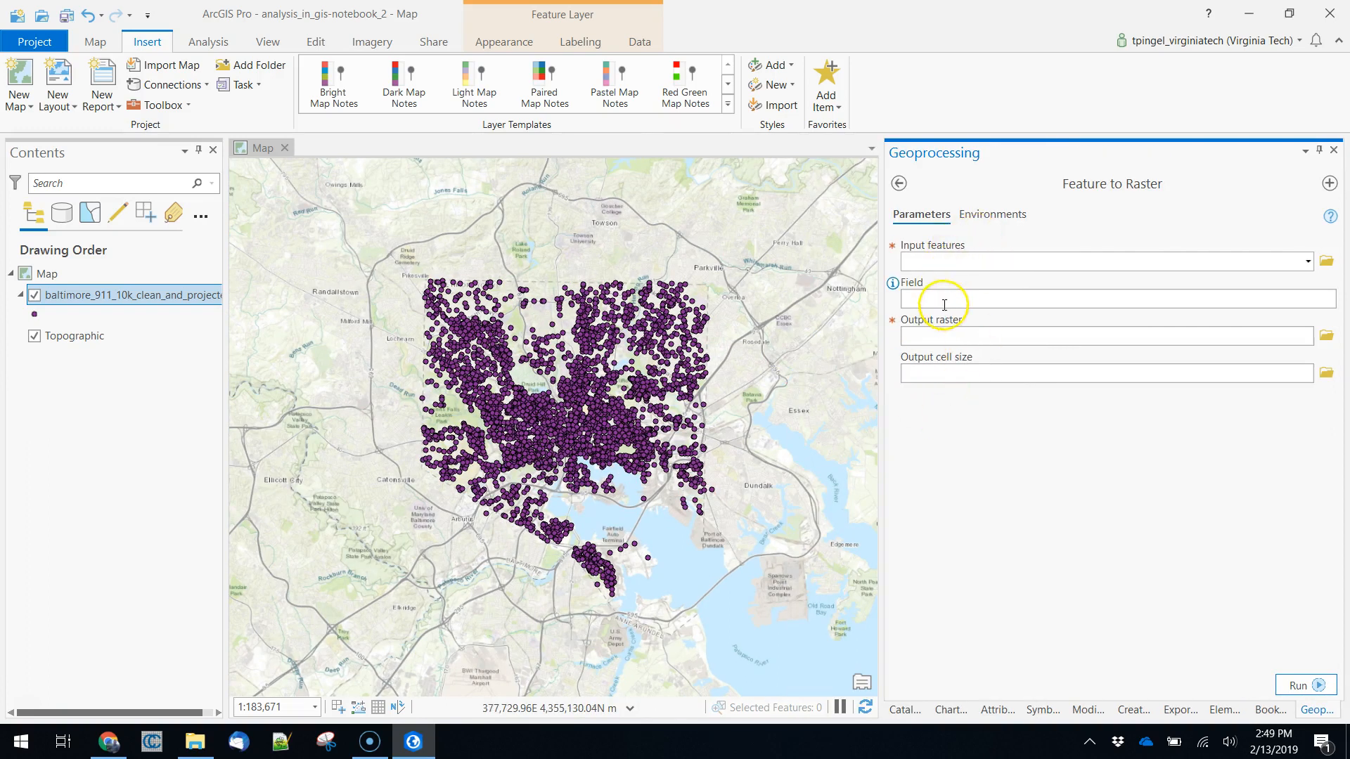
click(1309, 264)
click(1307, 264)
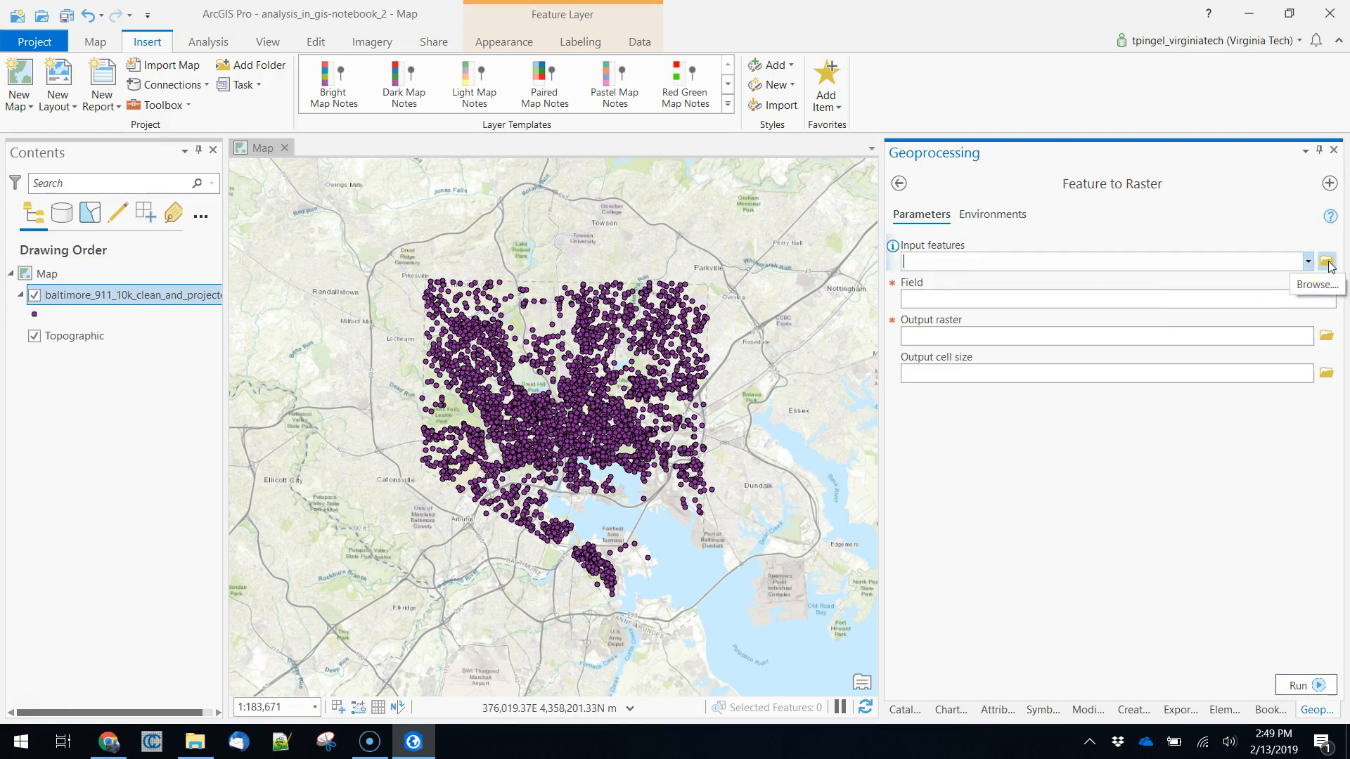
drag(100, 295, 1076, 266)
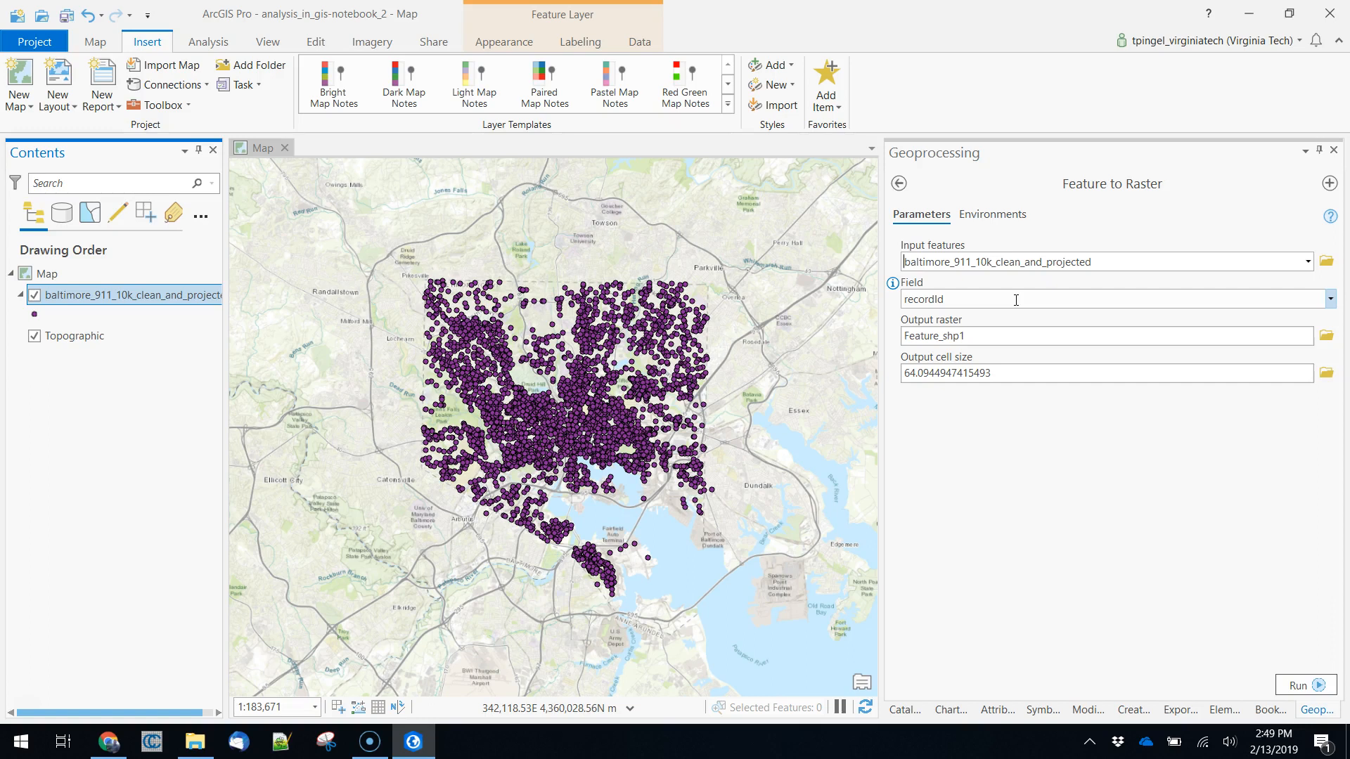
Open the attribute table of the baltimore_911_10k_clean_and_projected layer and narrow the Geoprocessing pane to give it more room.
click(1331, 300)
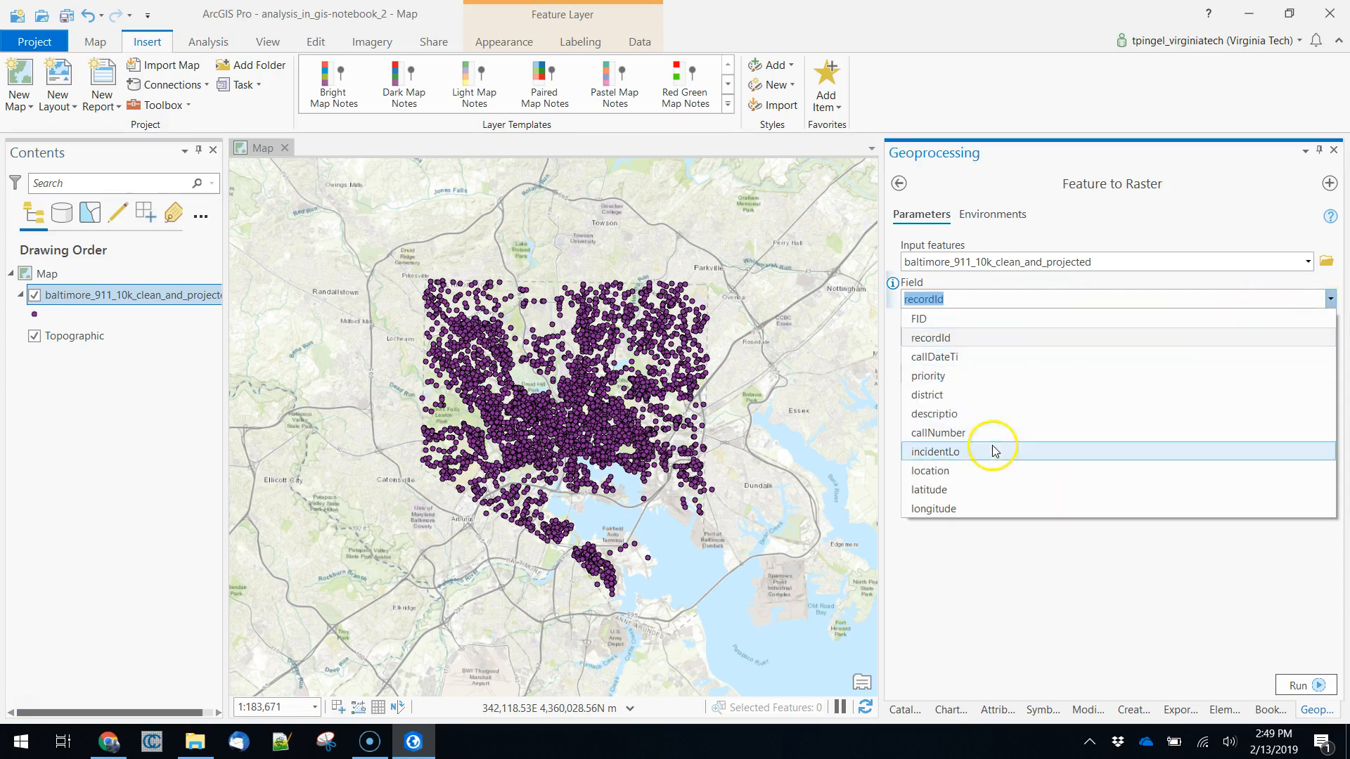
right_click(152, 296)
click(192, 264)
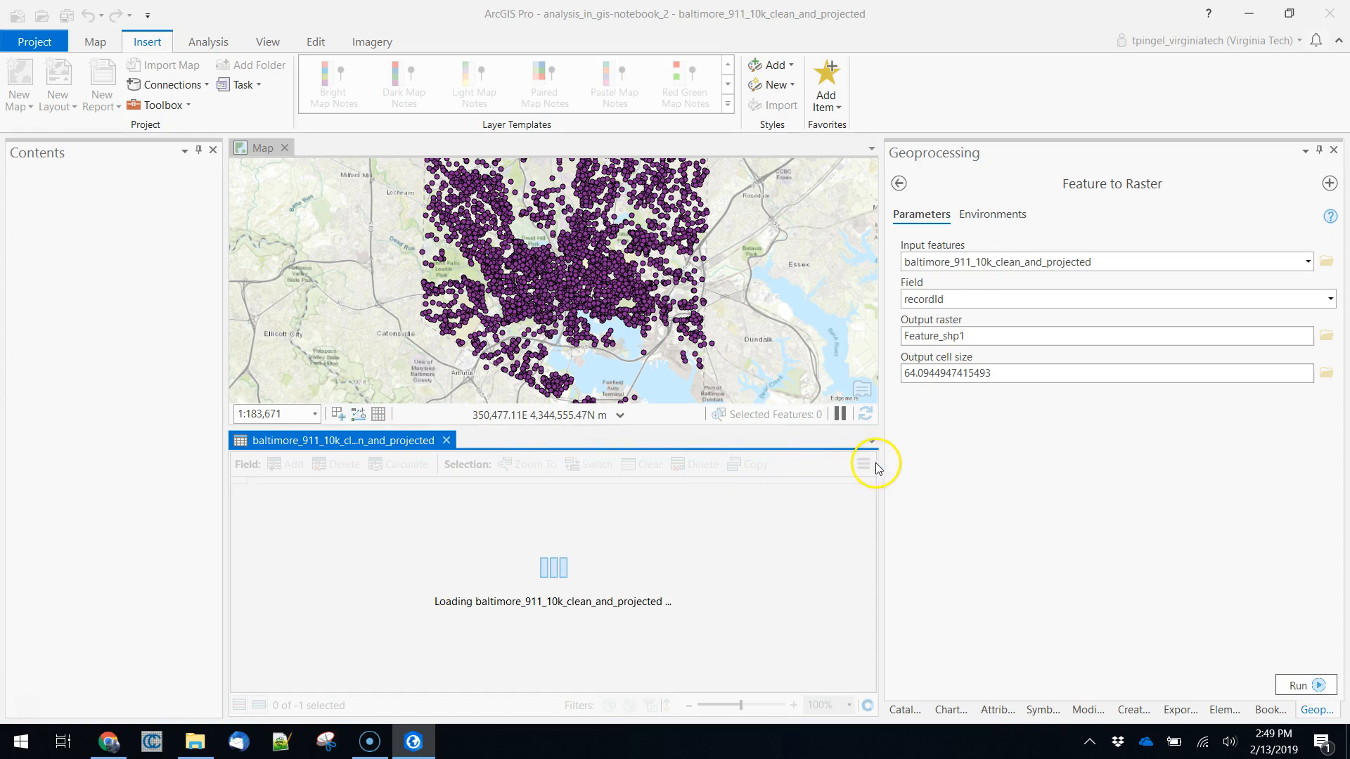
drag(885, 462, 1042, 462)
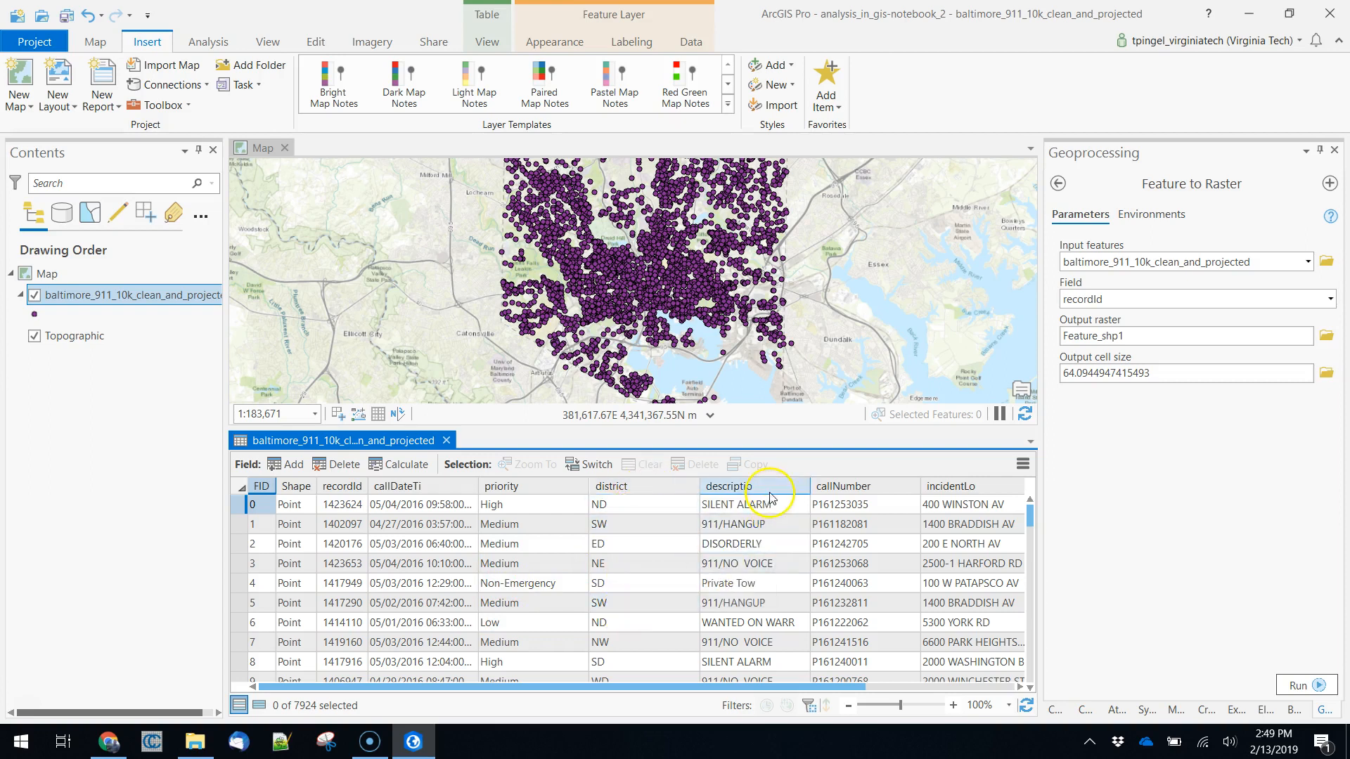
Examine the call descriptions, locations and coordinates in the attribute table, then shrink the table to enlarge the map.
scroll(754, 566, down, 3)
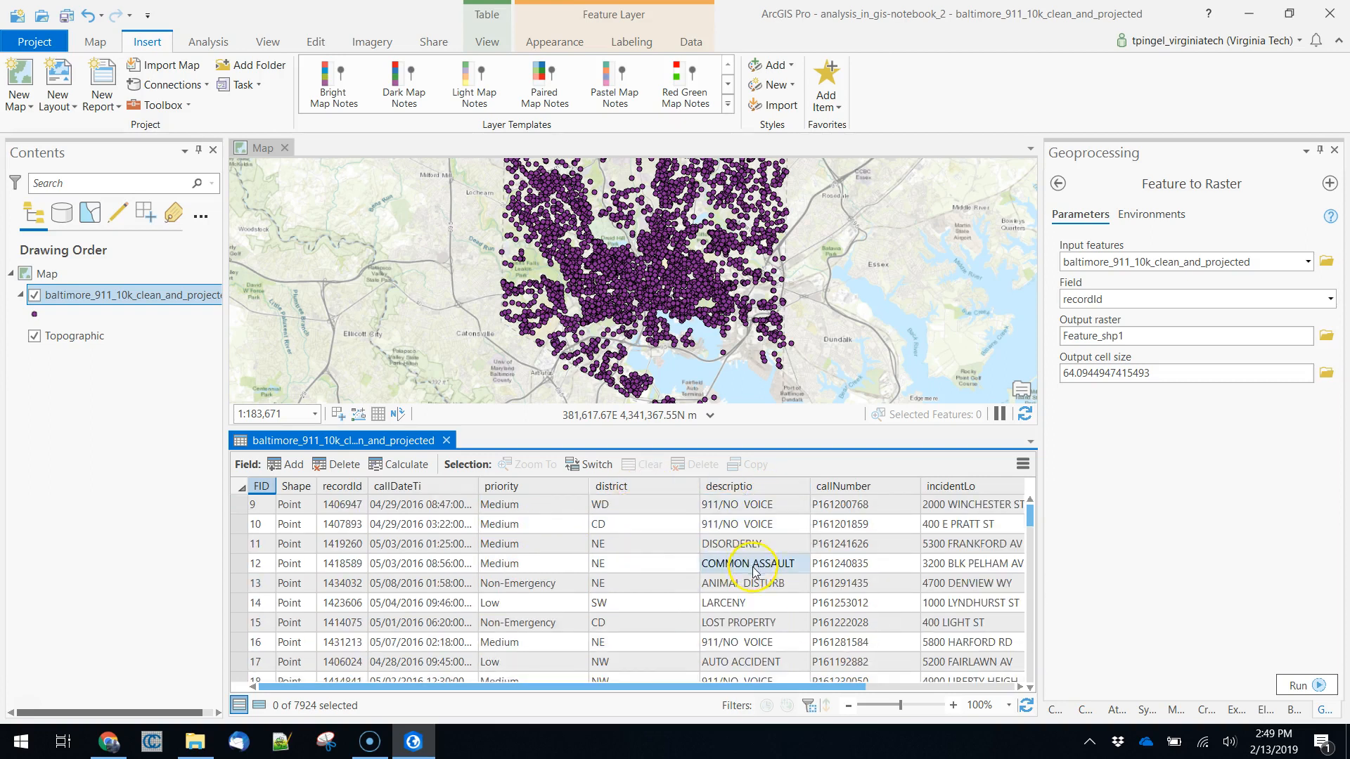
scroll(754, 570, down, 3)
scroll(754, 571, down, 3)
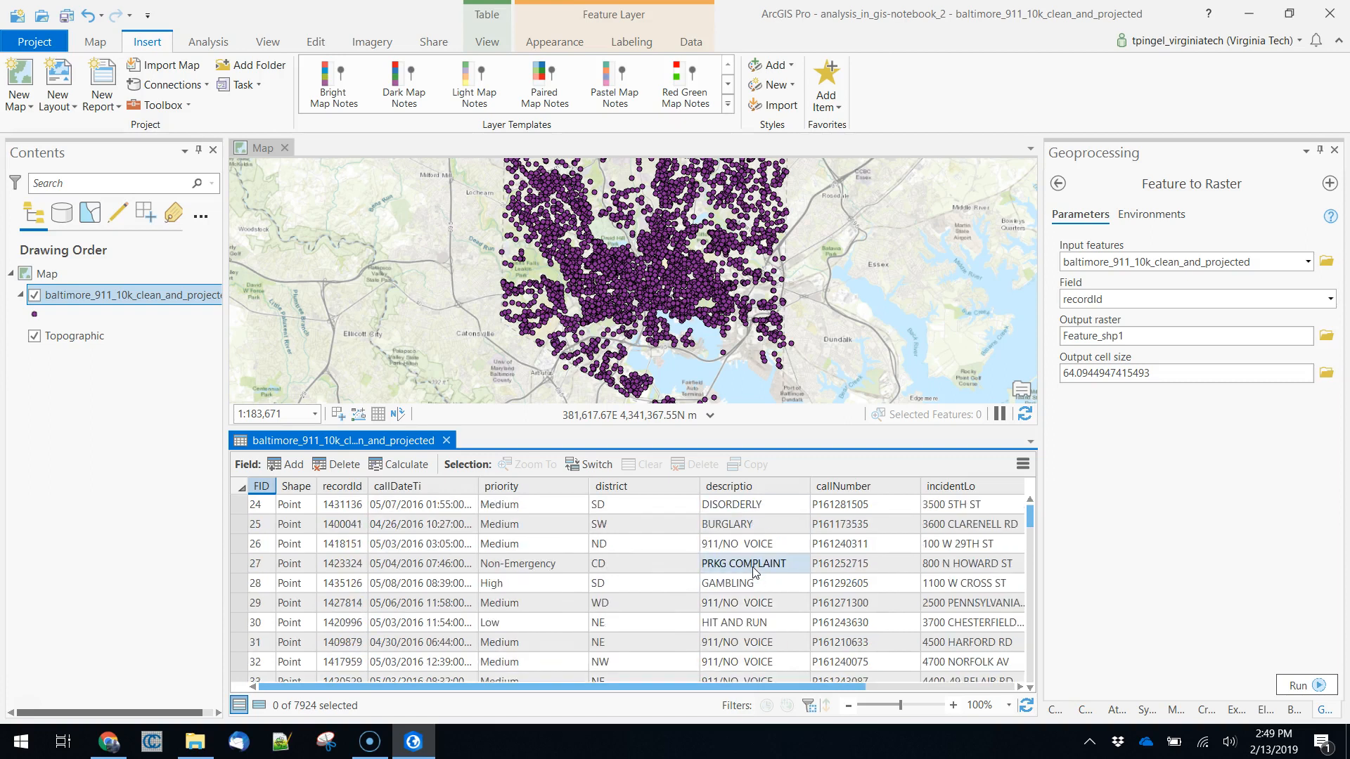
scroll(761, 587, down, 3)
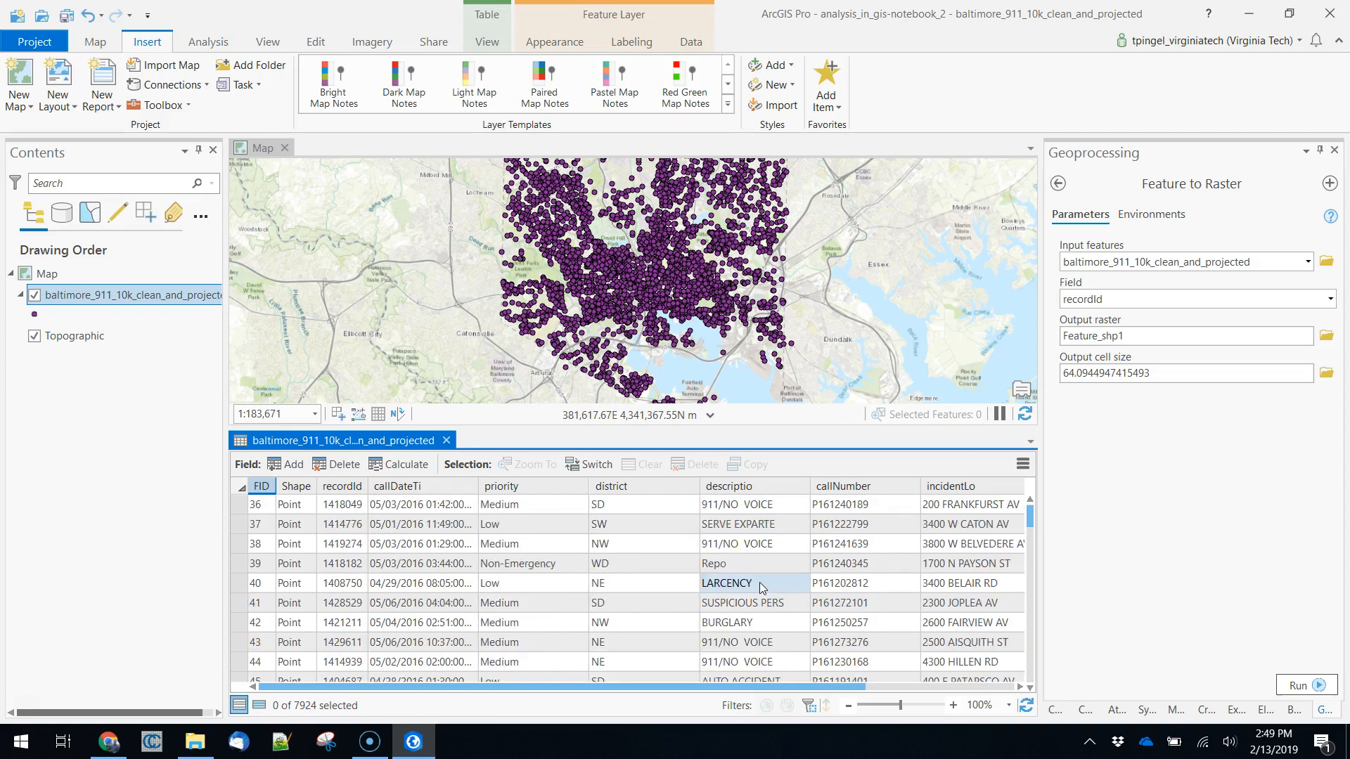
scroll(766, 577, down, 7)
scroll(767, 583, down, 4)
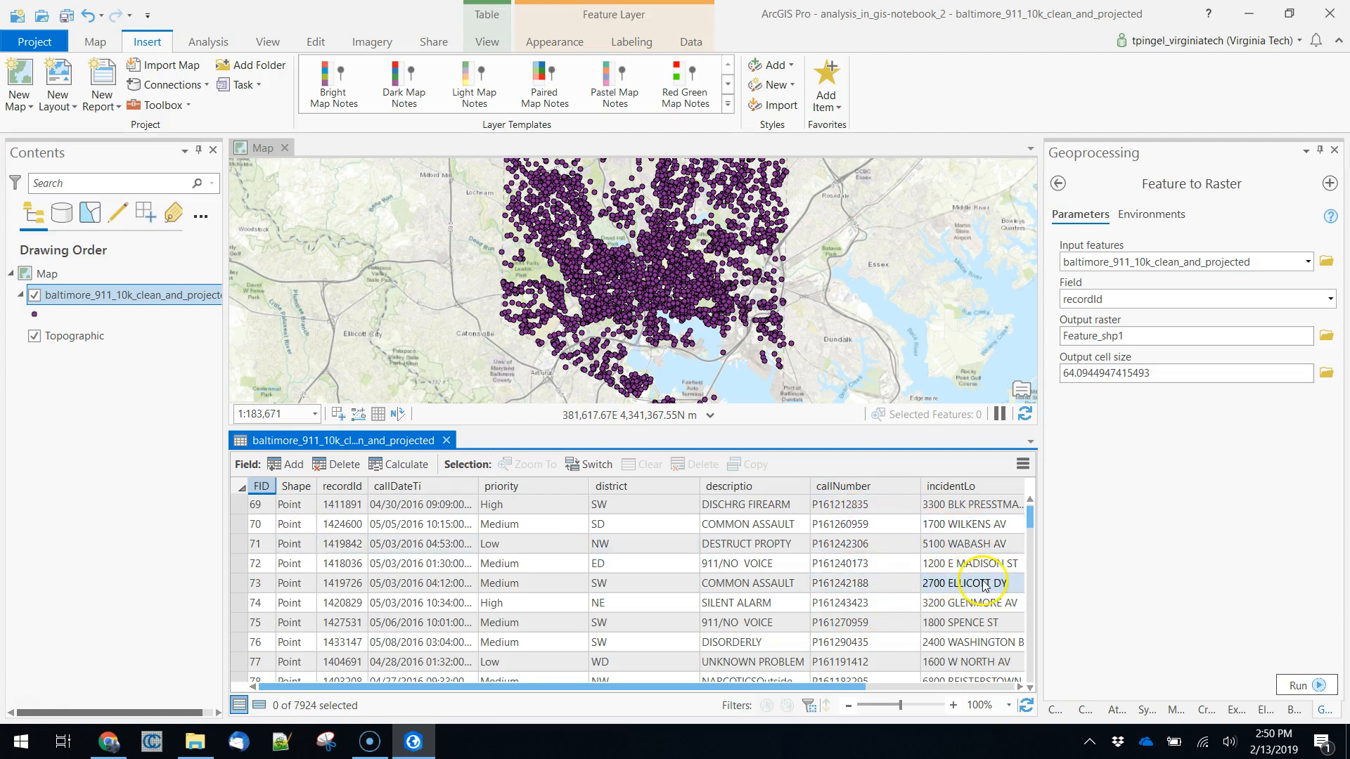
drag(854, 687, 1016, 690)
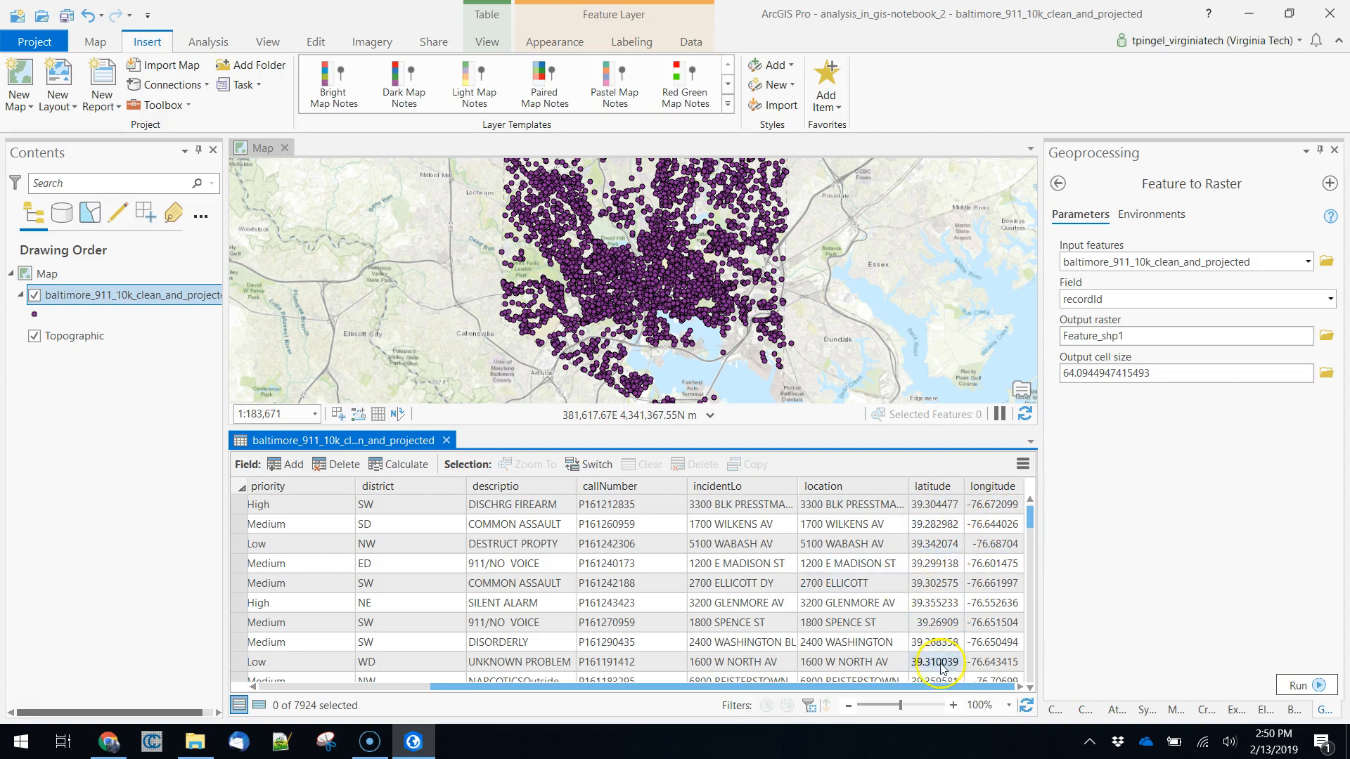
drag(783, 688, 614, 682)
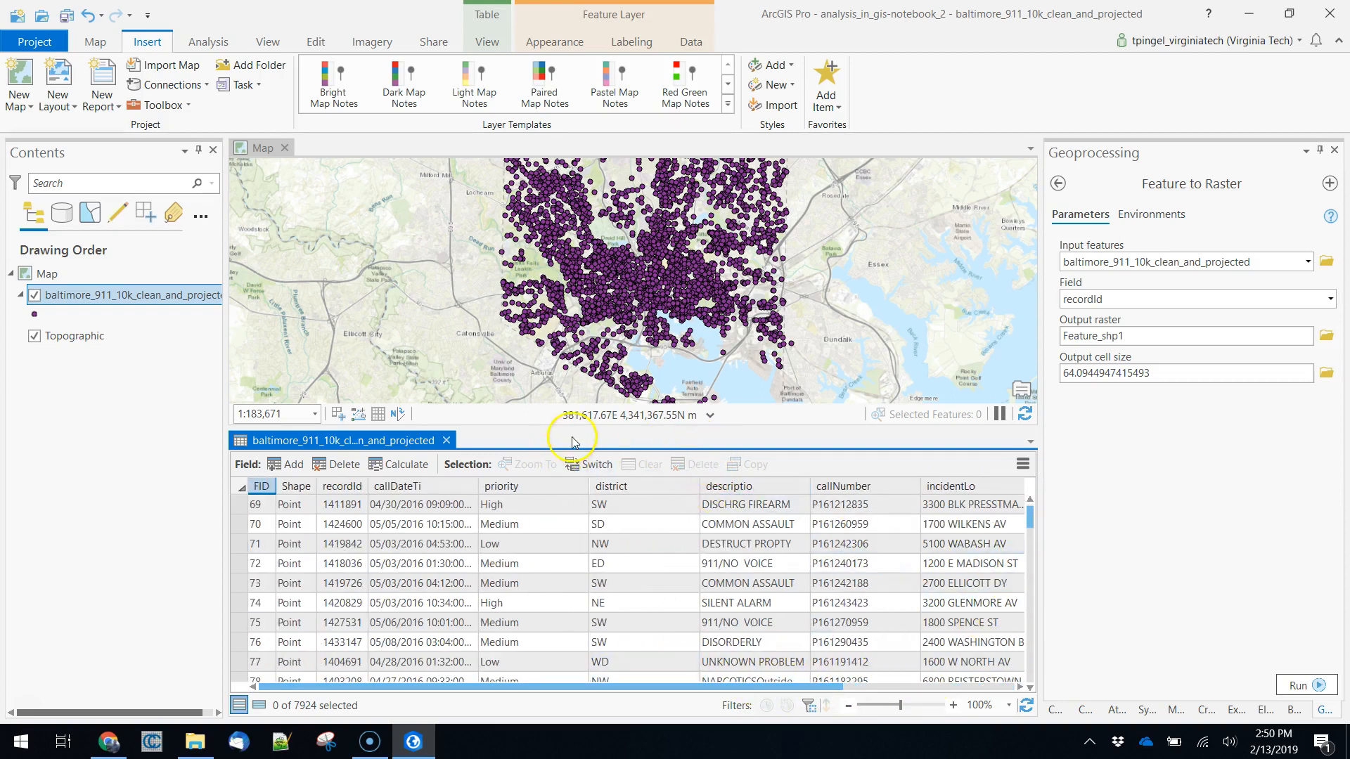
drag(567, 425, 584, 527)
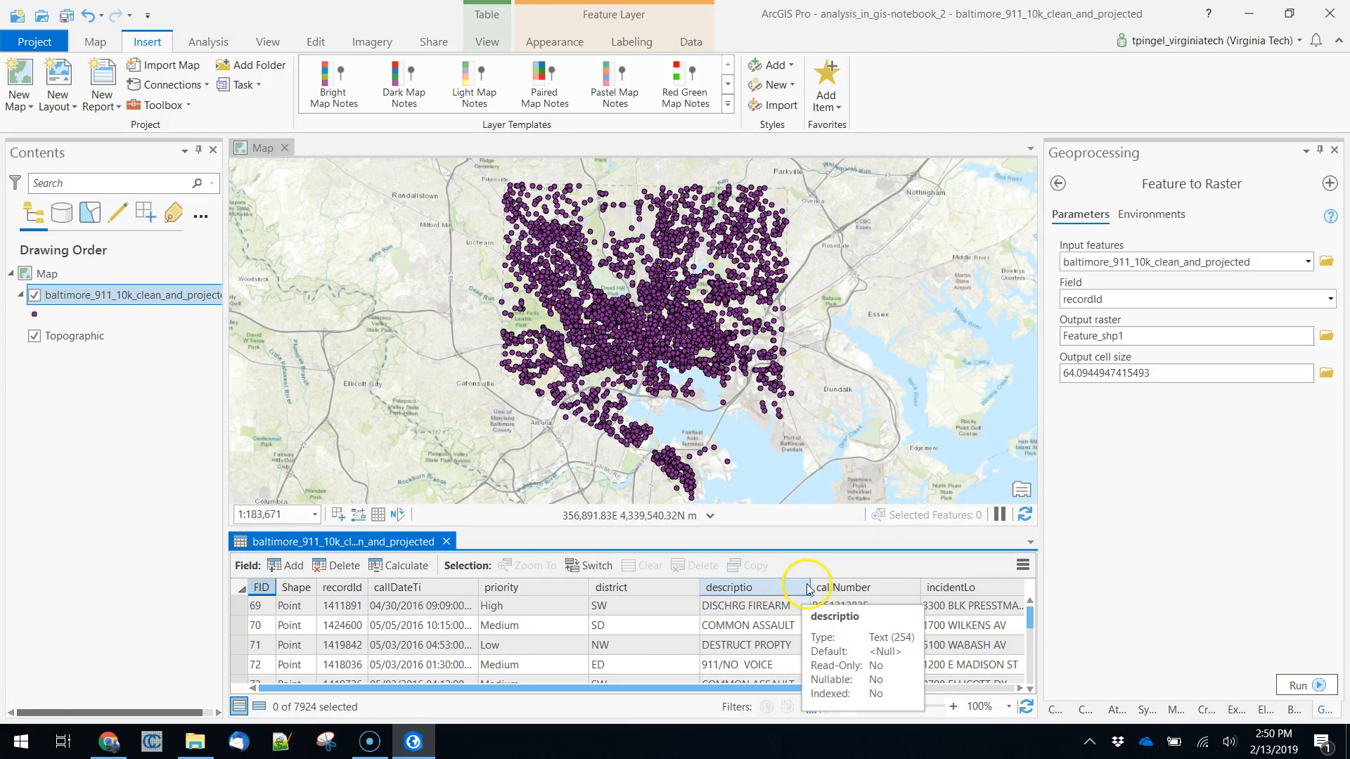
click(772, 628)
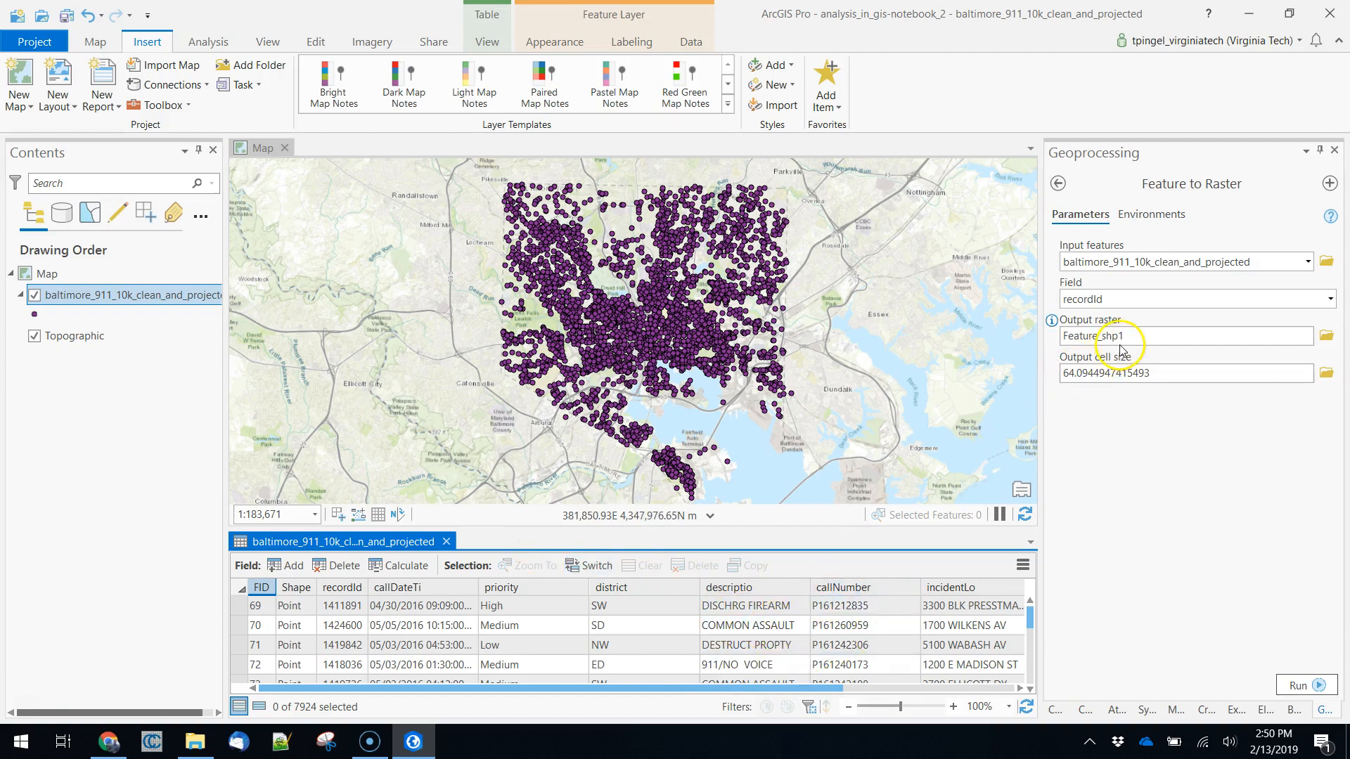
Set the conversion field of the Feature to Raster tool to FID.
click(1330, 299)
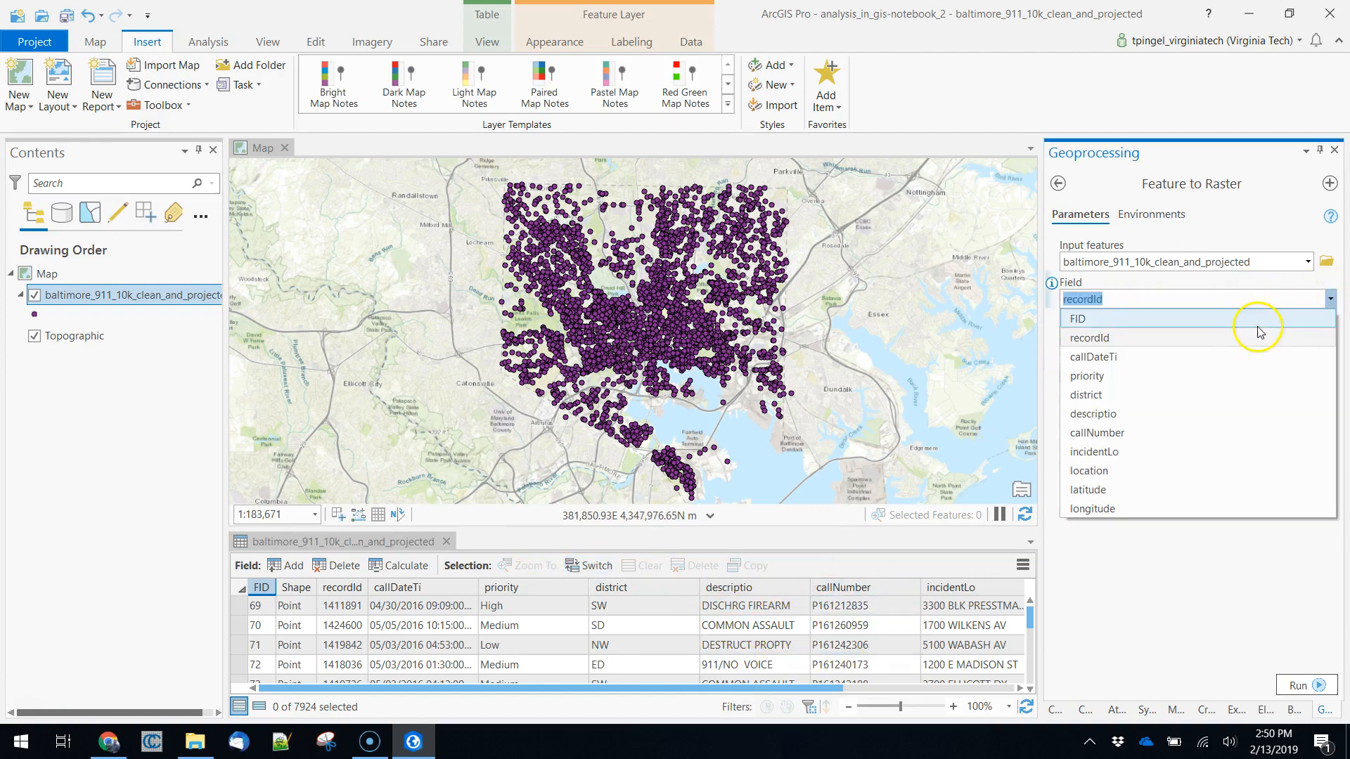
click(1281, 320)
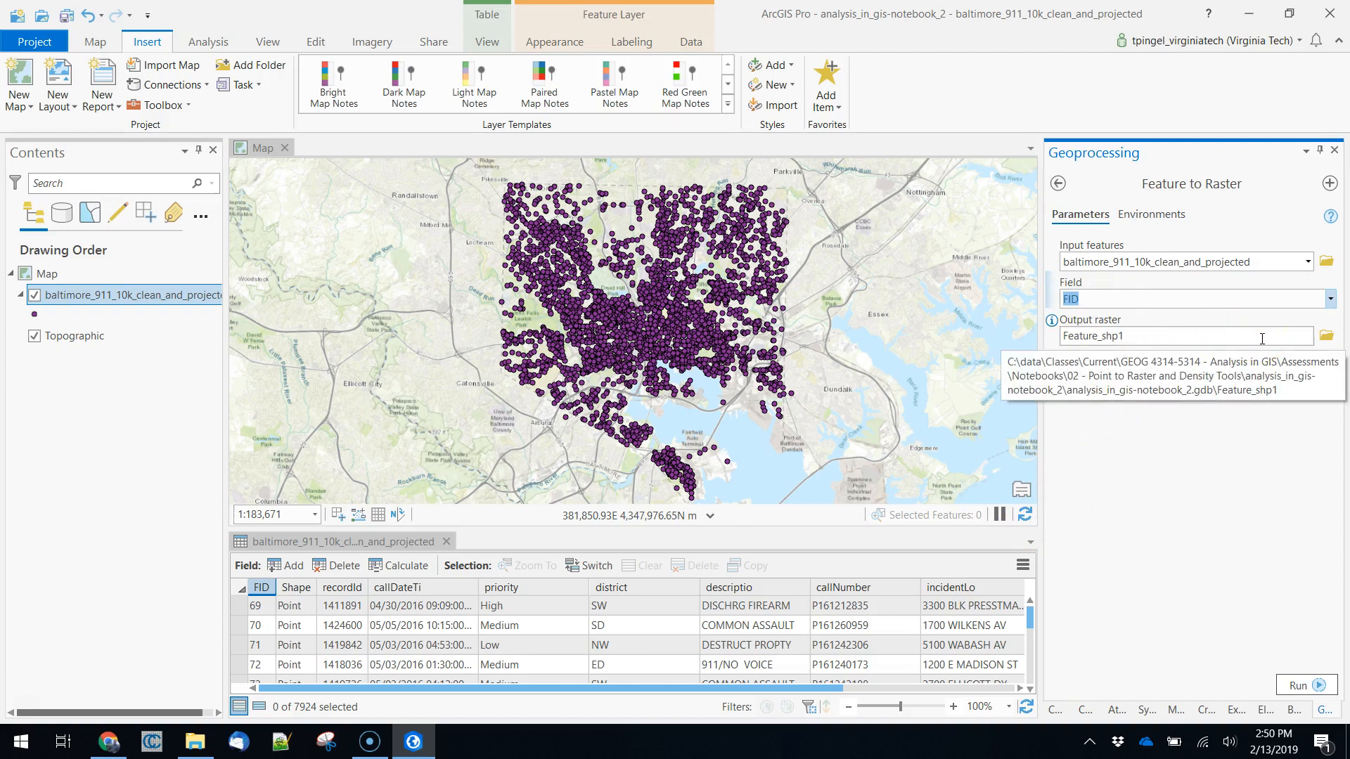
Browse for the output raster location under Assessments, Notebooks, 02 - Point to Raster and Density Tools, and create a folder named output there.
drag(1173, 338, 970, 337)
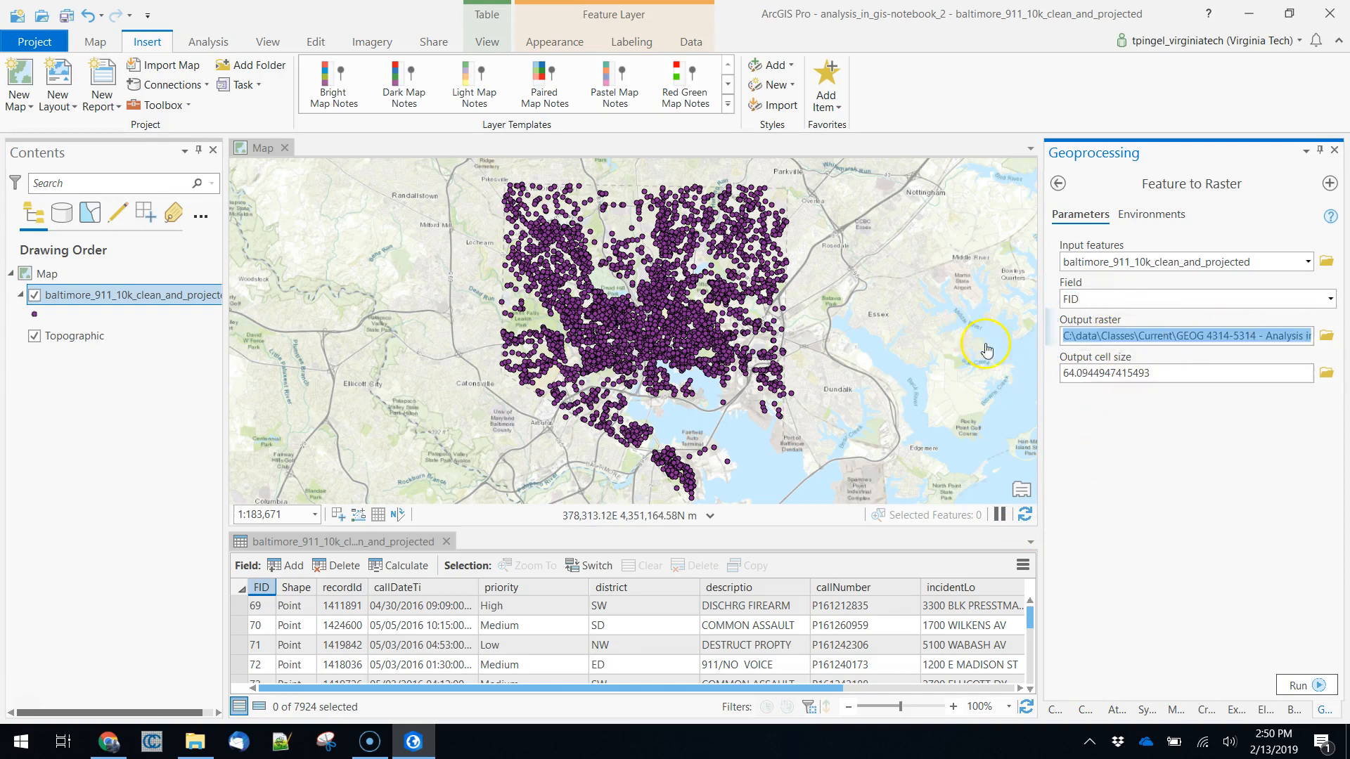
click(1325, 338)
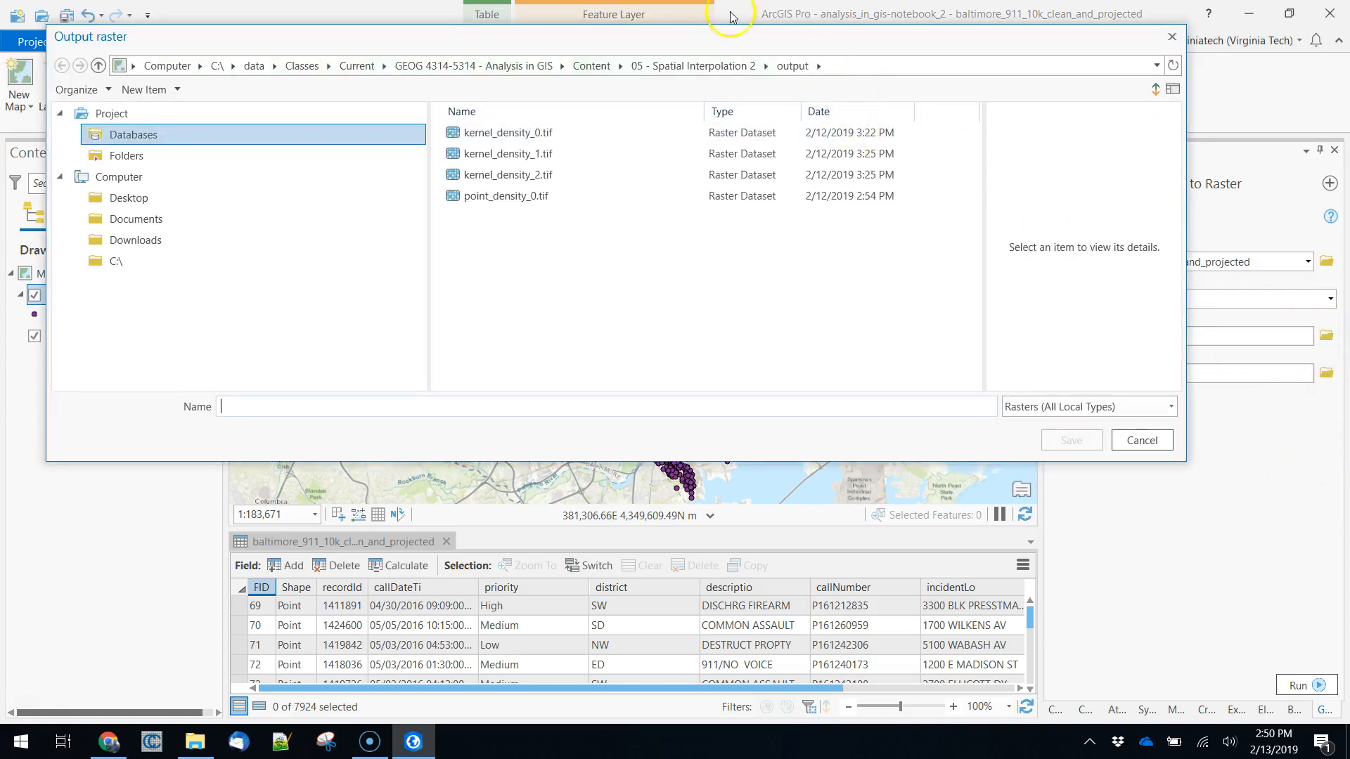
click(517, 67)
double_click(487, 152)
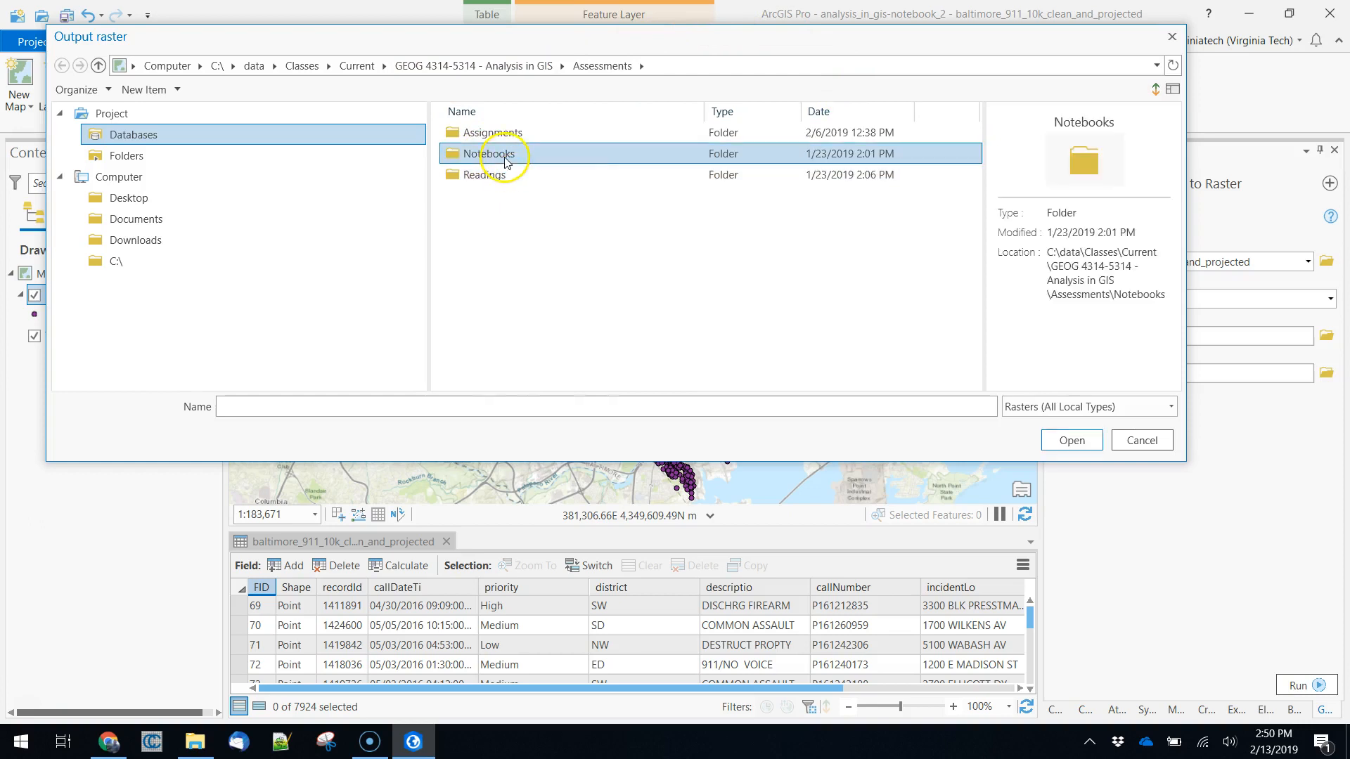
double_click(503, 154)
double_click(506, 154)
right_click(597, 195)
click(658, 211)
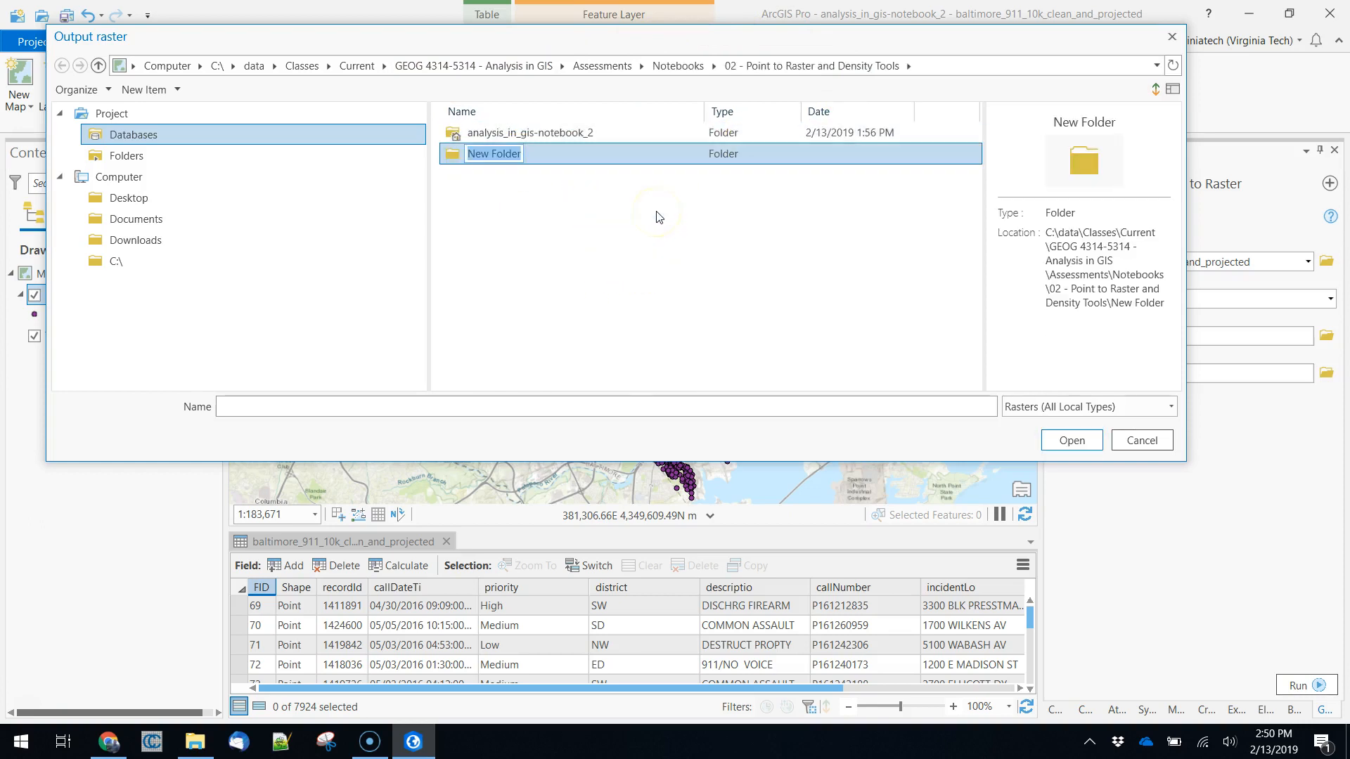
text(output)
key(Return)
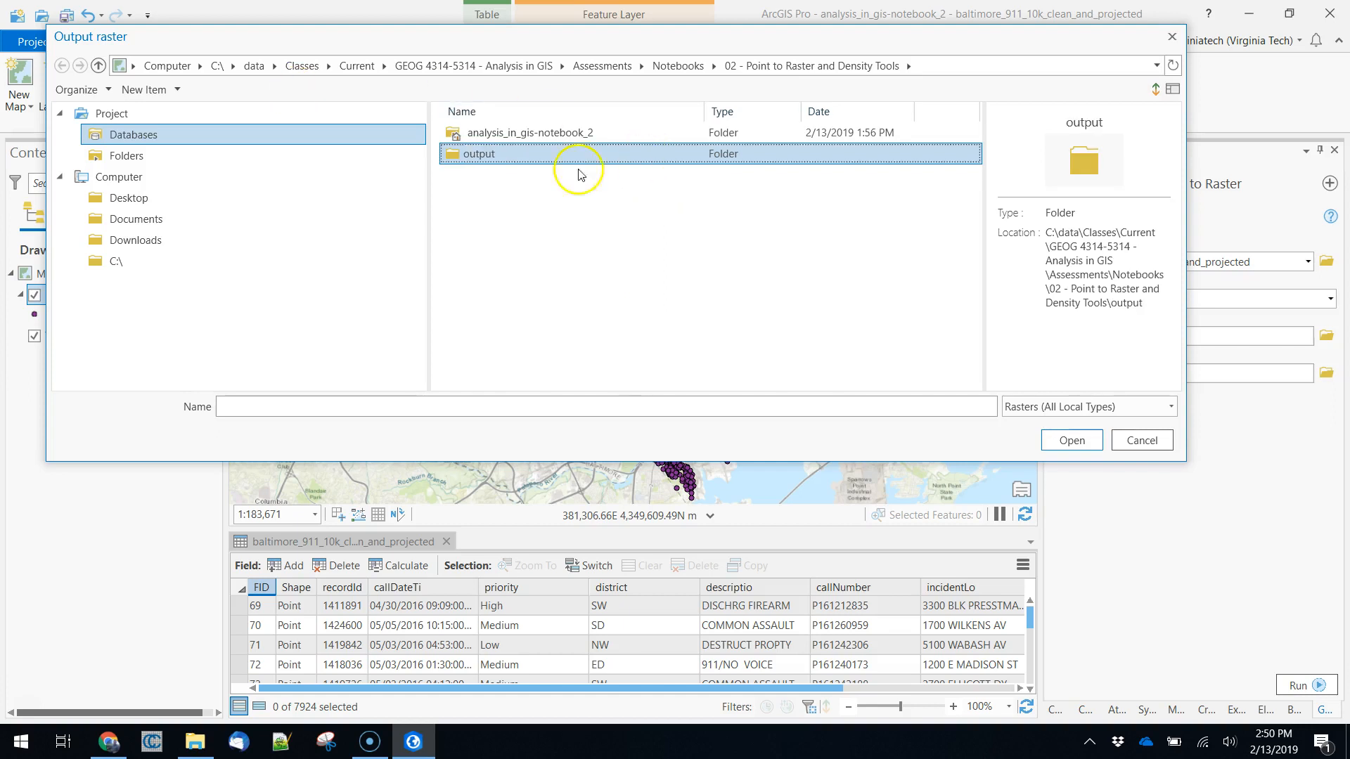
Save the output raster as feature_to_raster0.tif inside the new output folder.
double_click(489, 156)
click(326, 410)
text(fe)
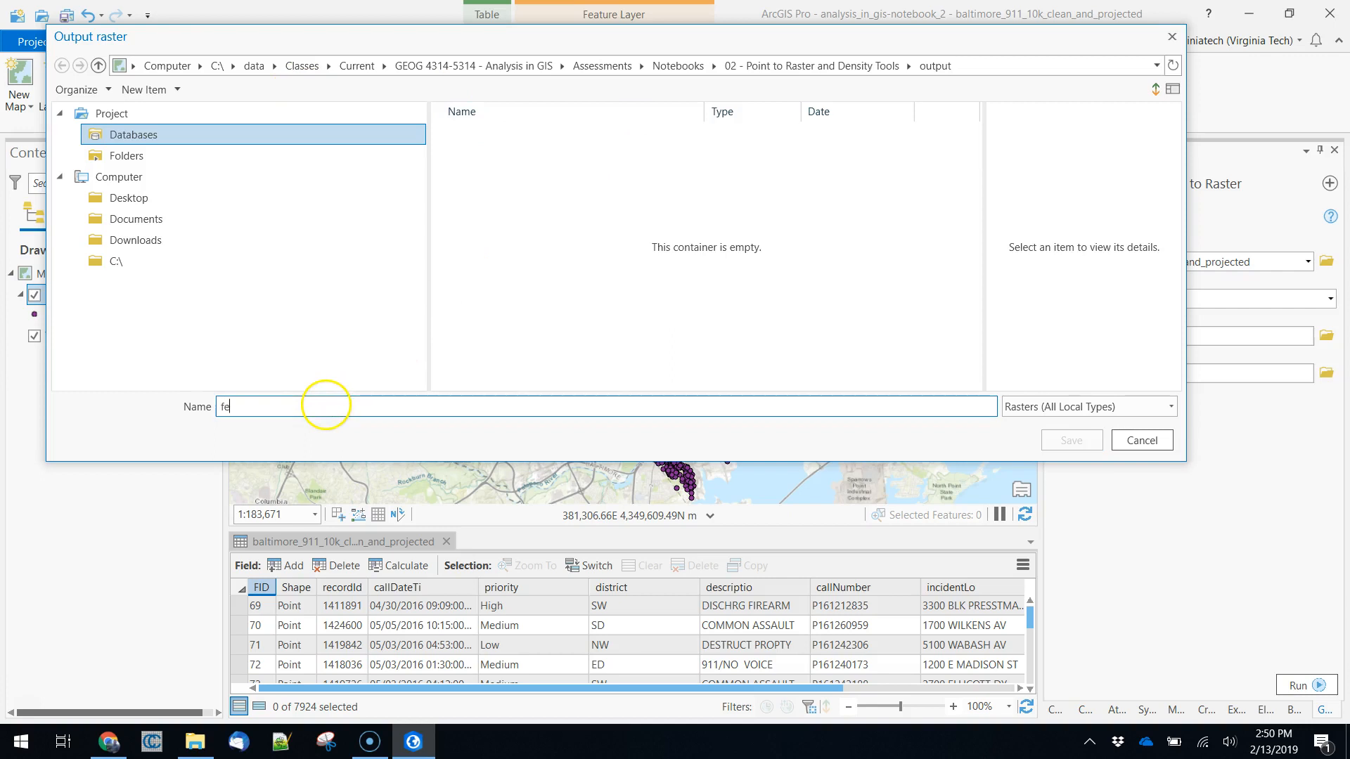
text(ature_to_raster0.tif)
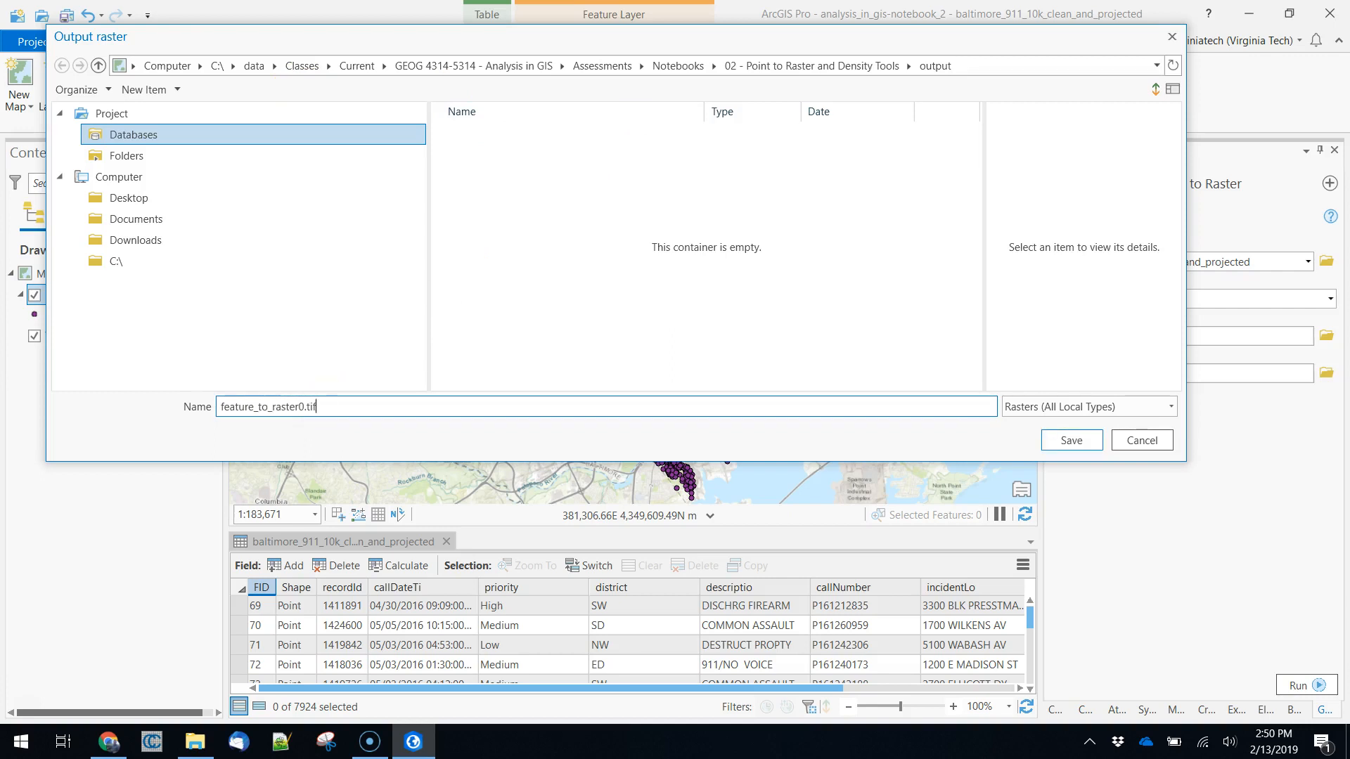
click(1070, 441)
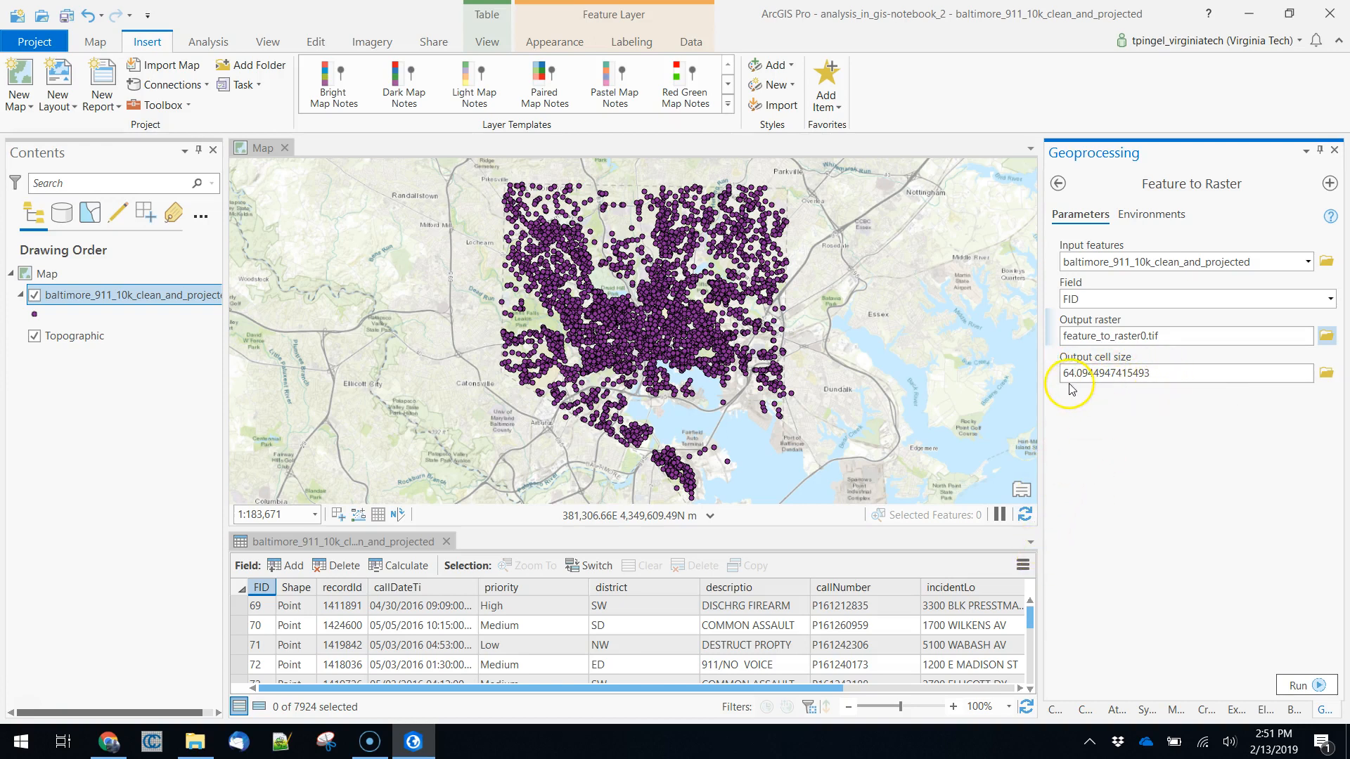
Set the output cell size to 50 and run the Feature to Raster conversion.
drag(1185, 375, 1037, 385)
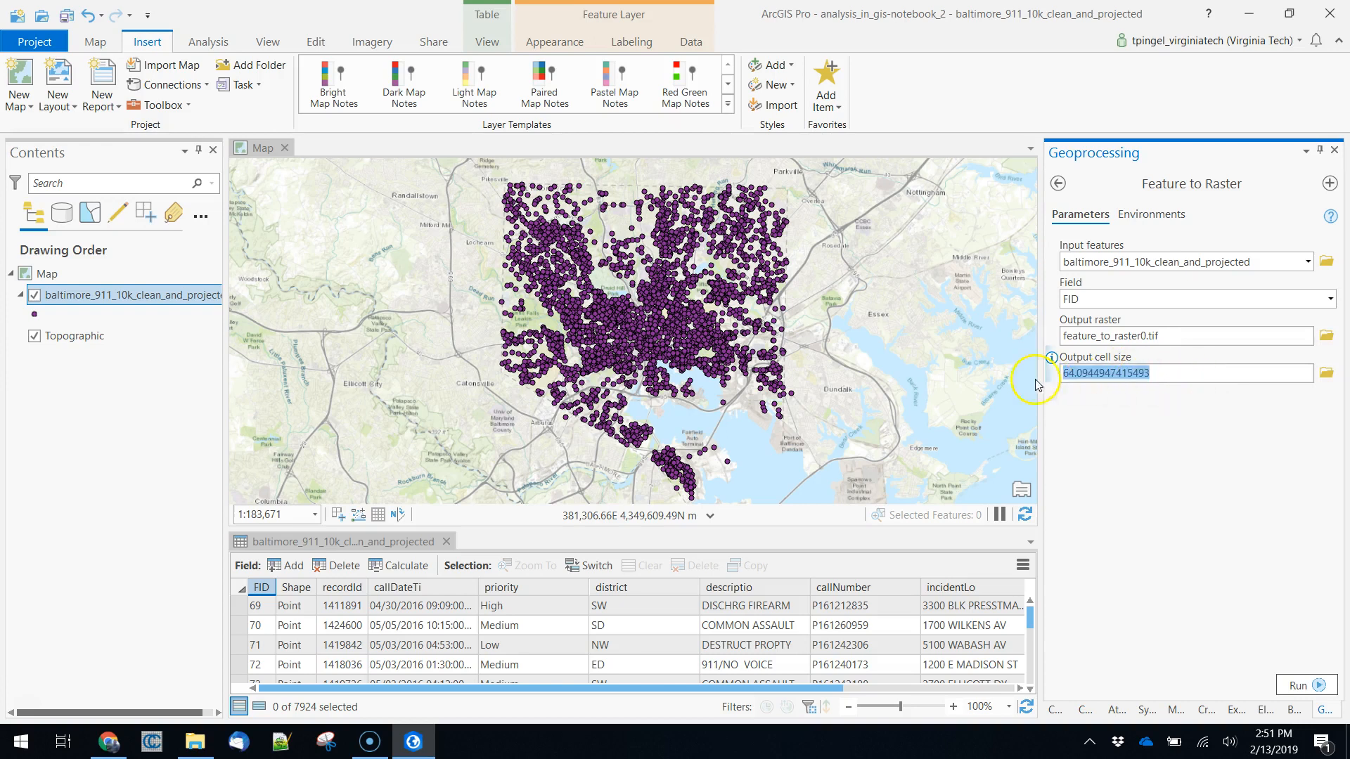
text(50)
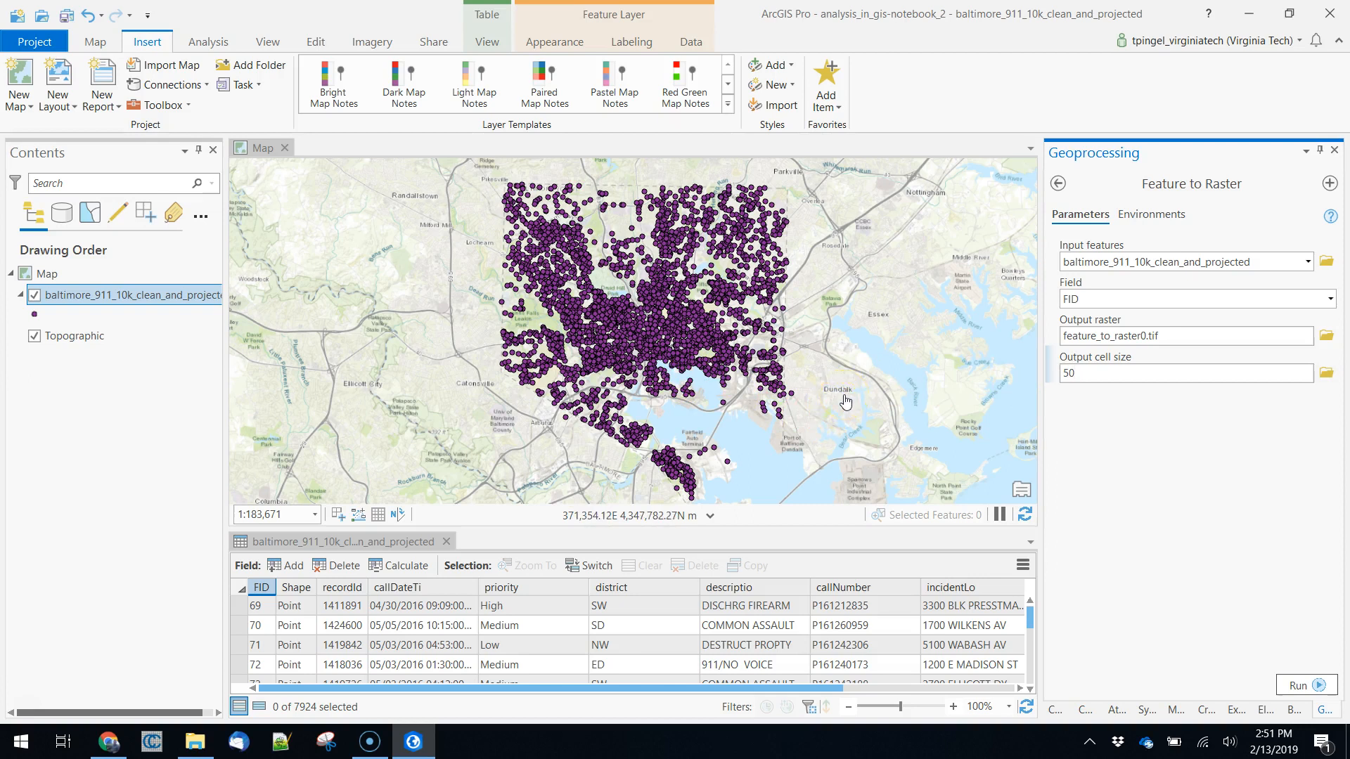
click(1296, 686)
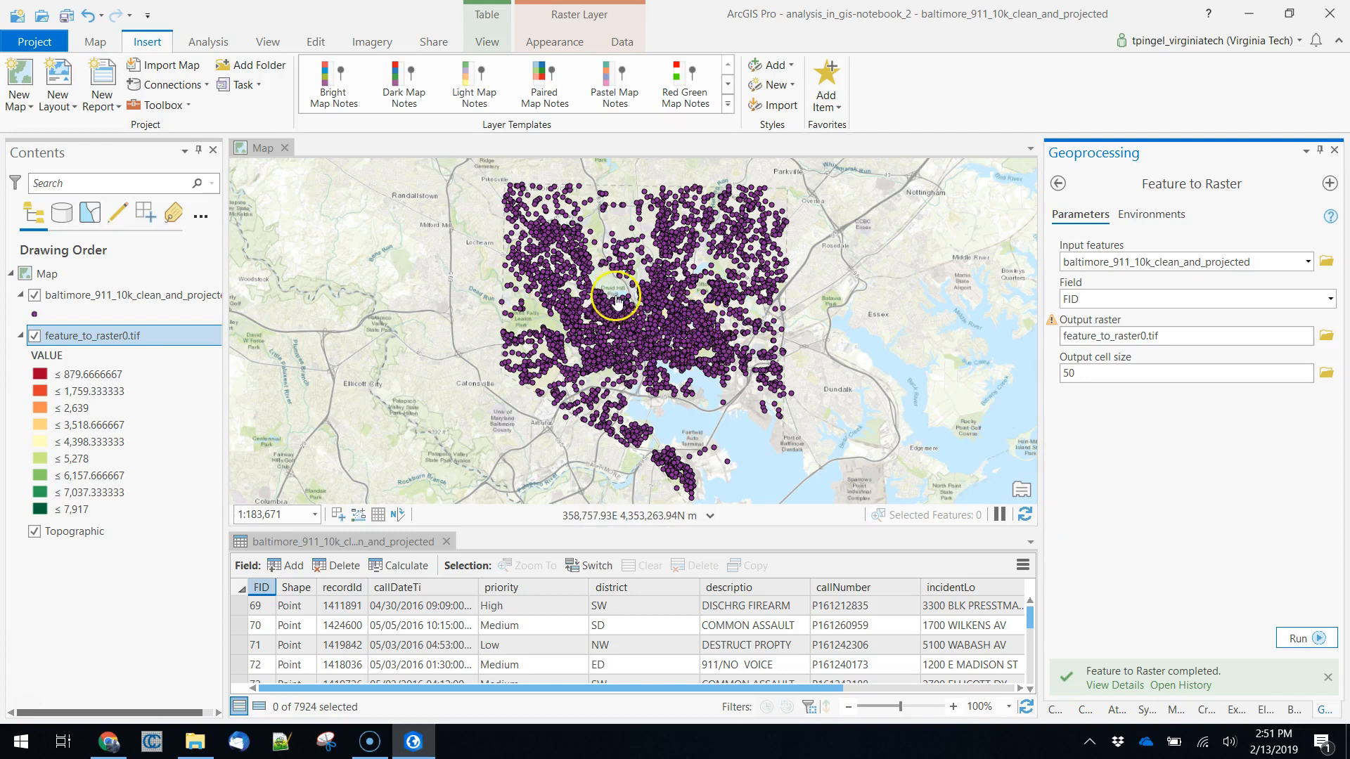
Change the Feature to Raster conversion field to priority and run the tool again with the same output raster.
scroll(619, 301, up, 3)
scroll(622, 303, up, 5)
drag(629, 386, 681, 270)
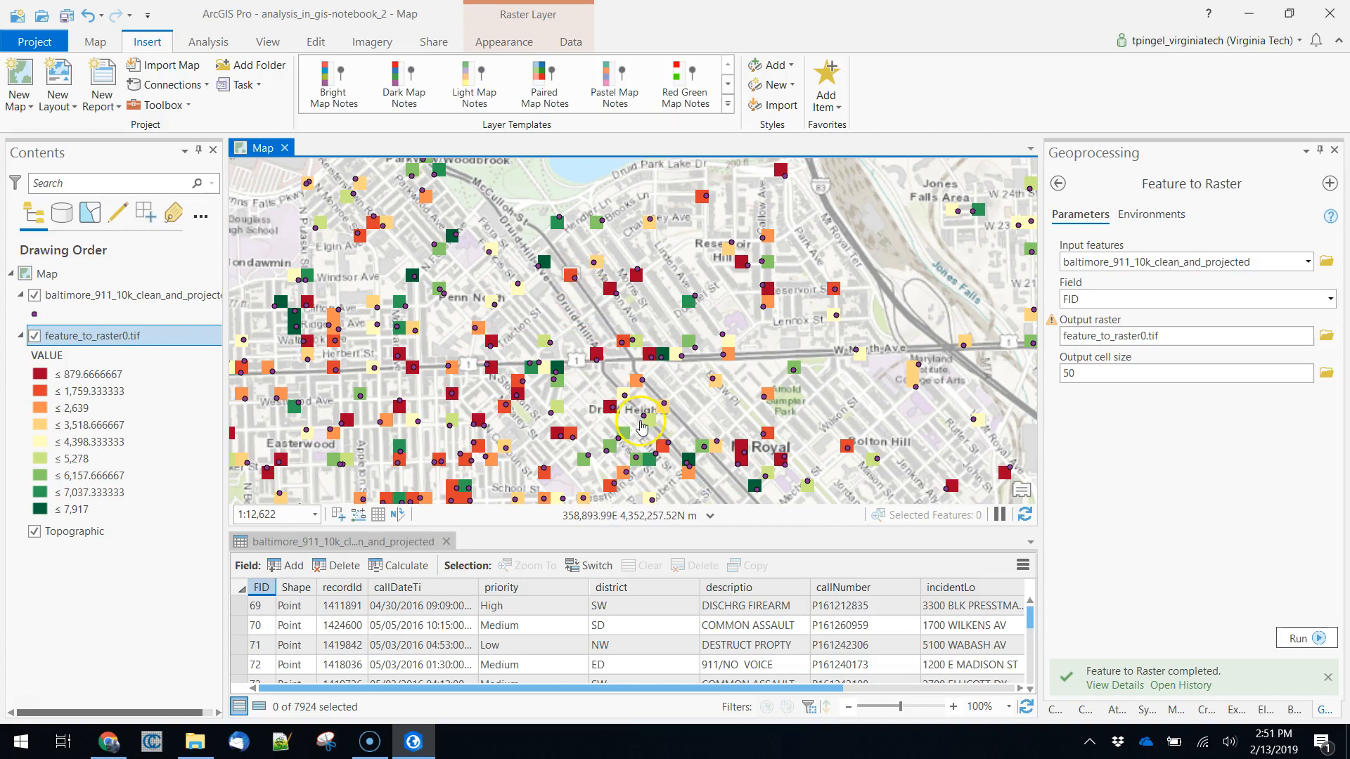
drag(627, 455, 630, 278)
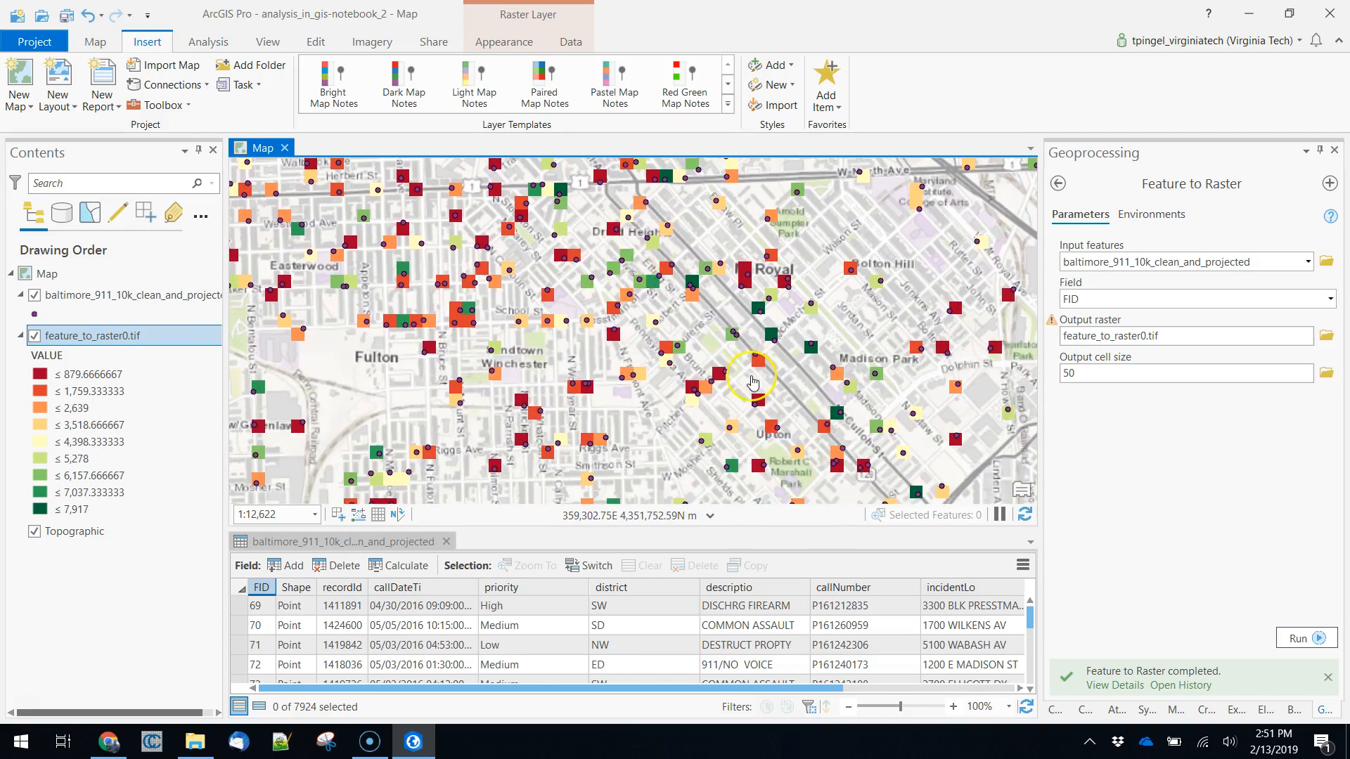
drag(720, 360, 590, 346)
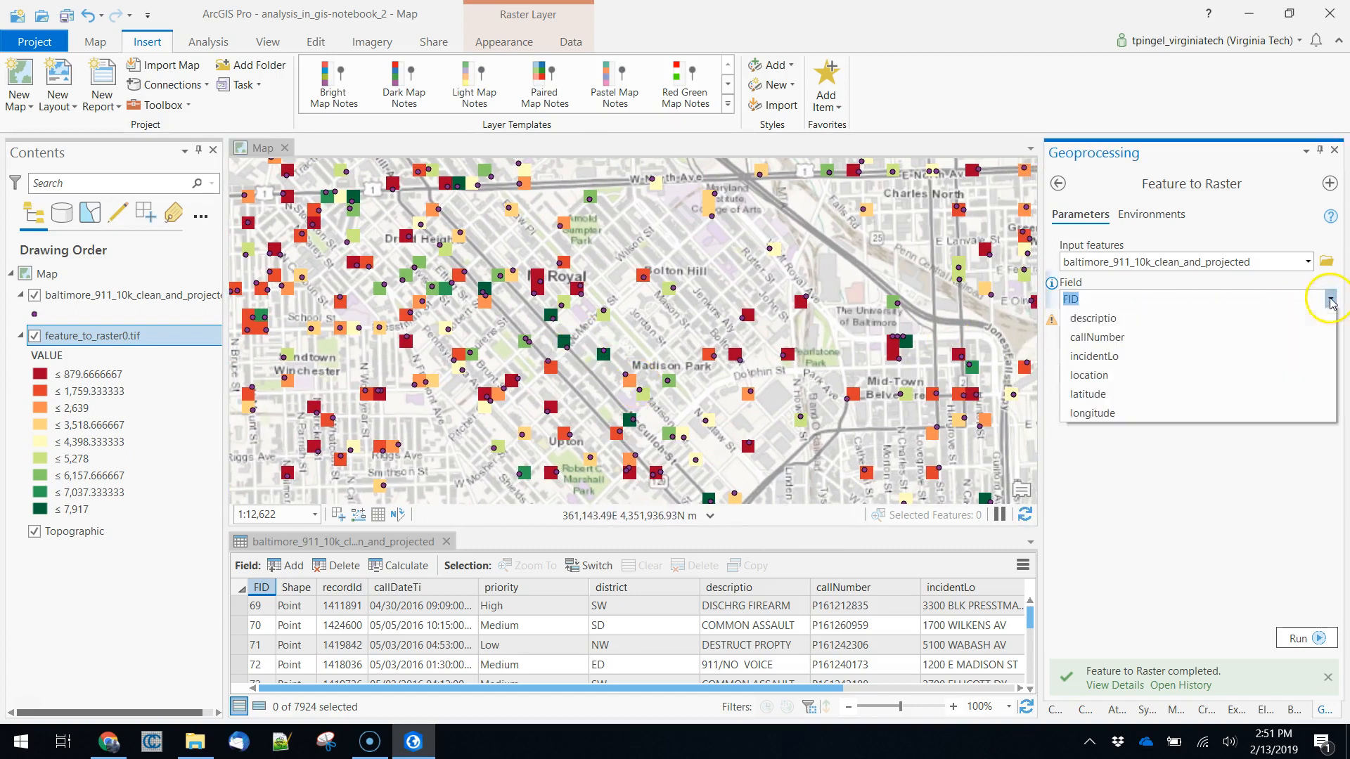
click(1331, 299)
click(1153, 375)
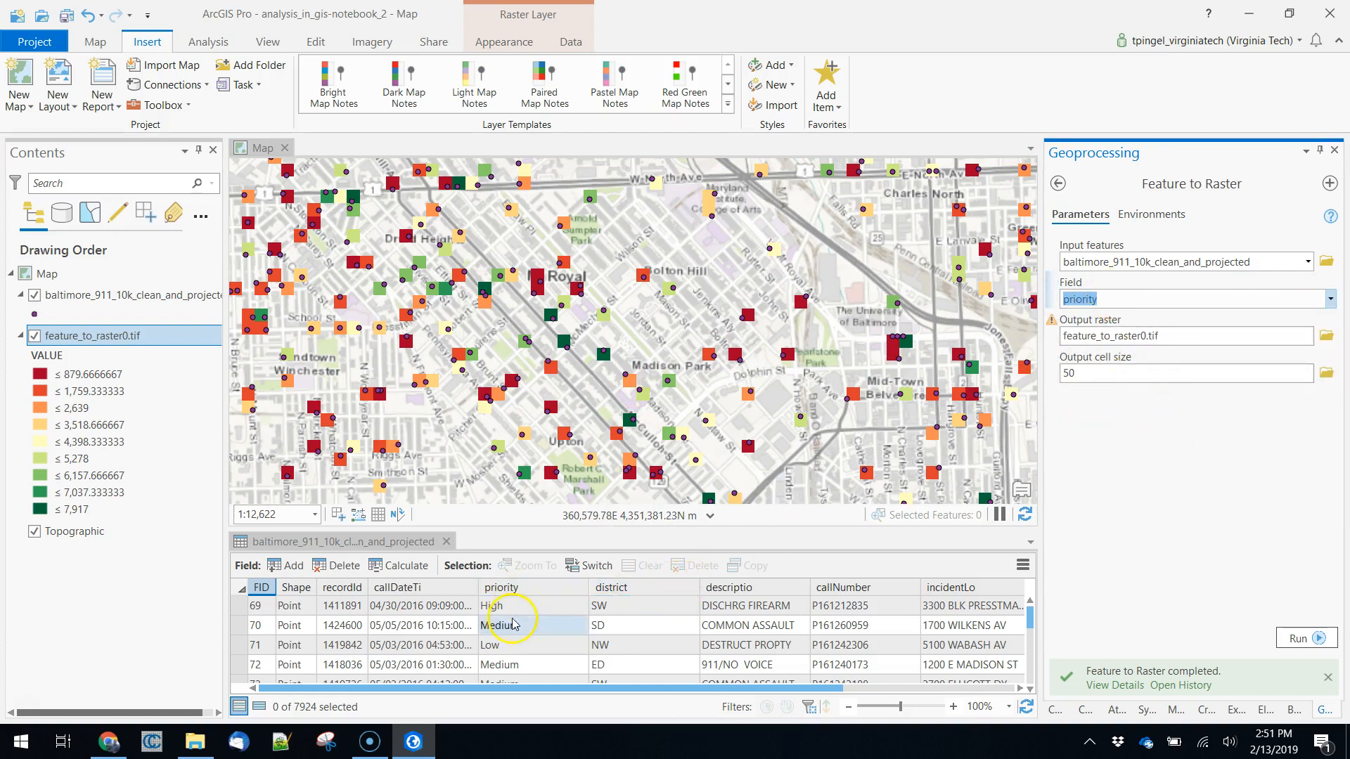
click(1298, 638)
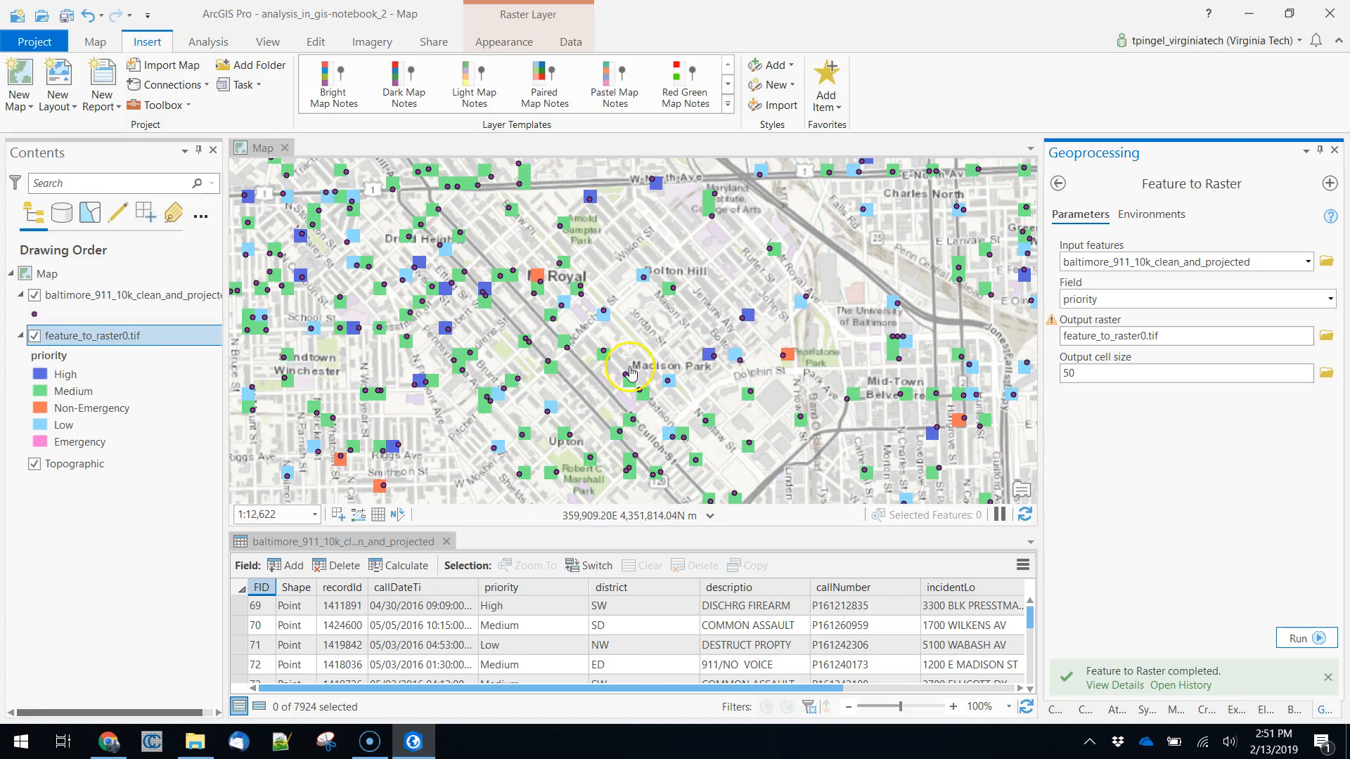
Symbolize the baltimore_911_10k_clean_and_projected points with Unique Values on the priority field and widen the Symbology pane.
right_click(106, 294)
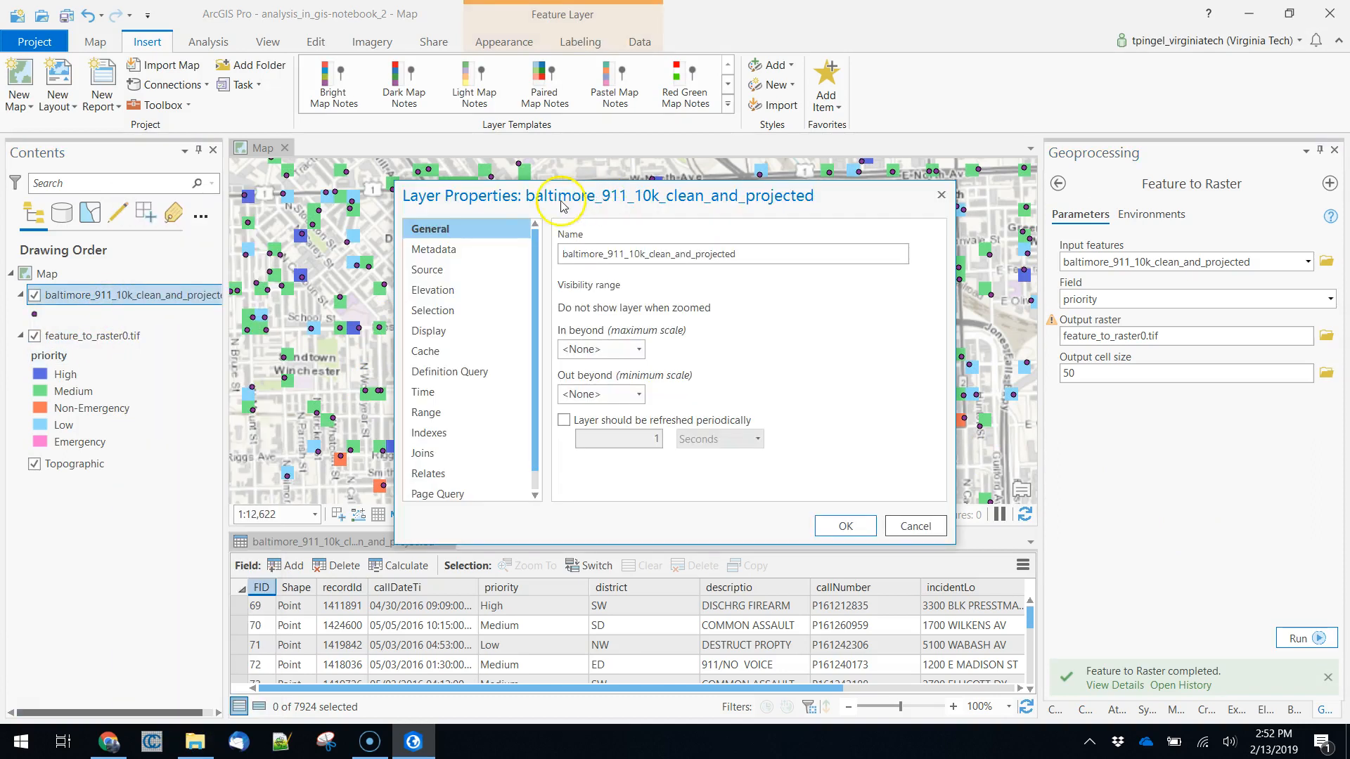
click(914, 526)
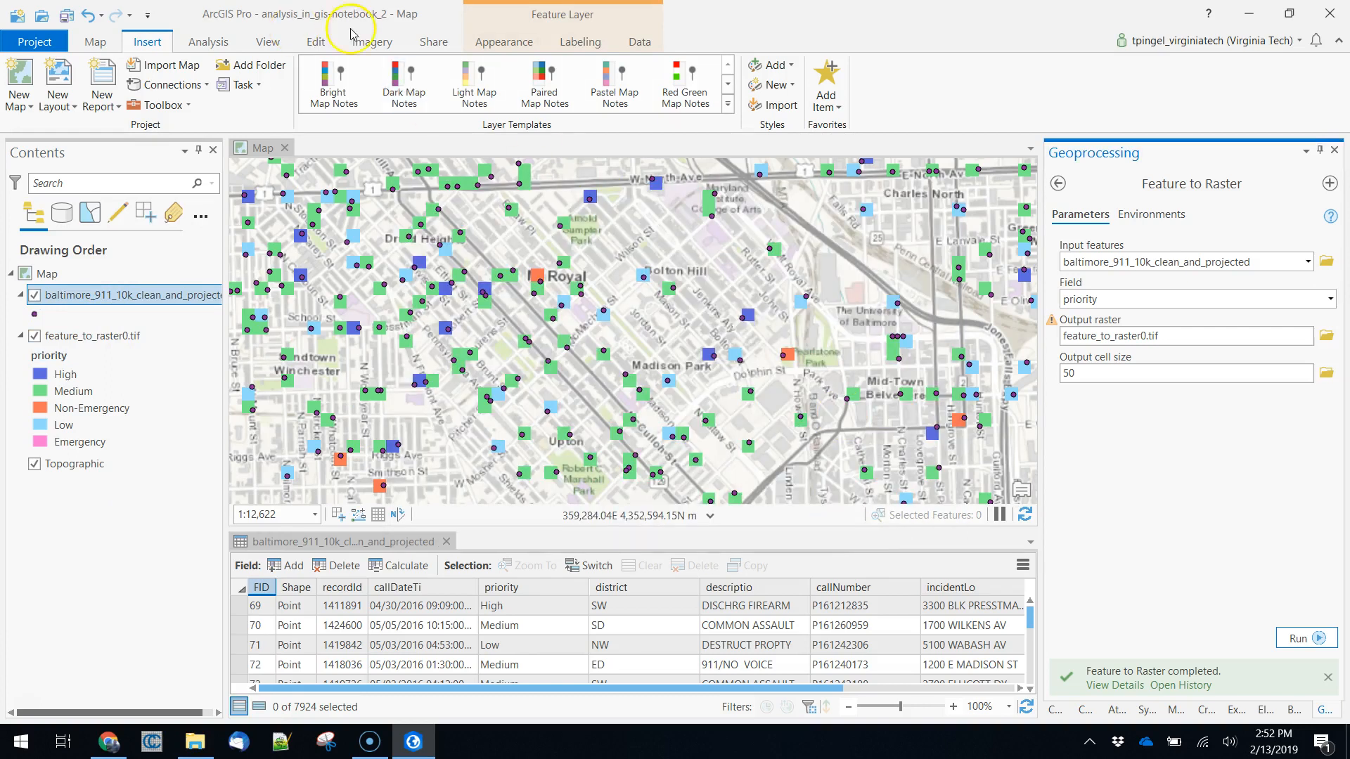
click(488, 45)
click(400, 83)
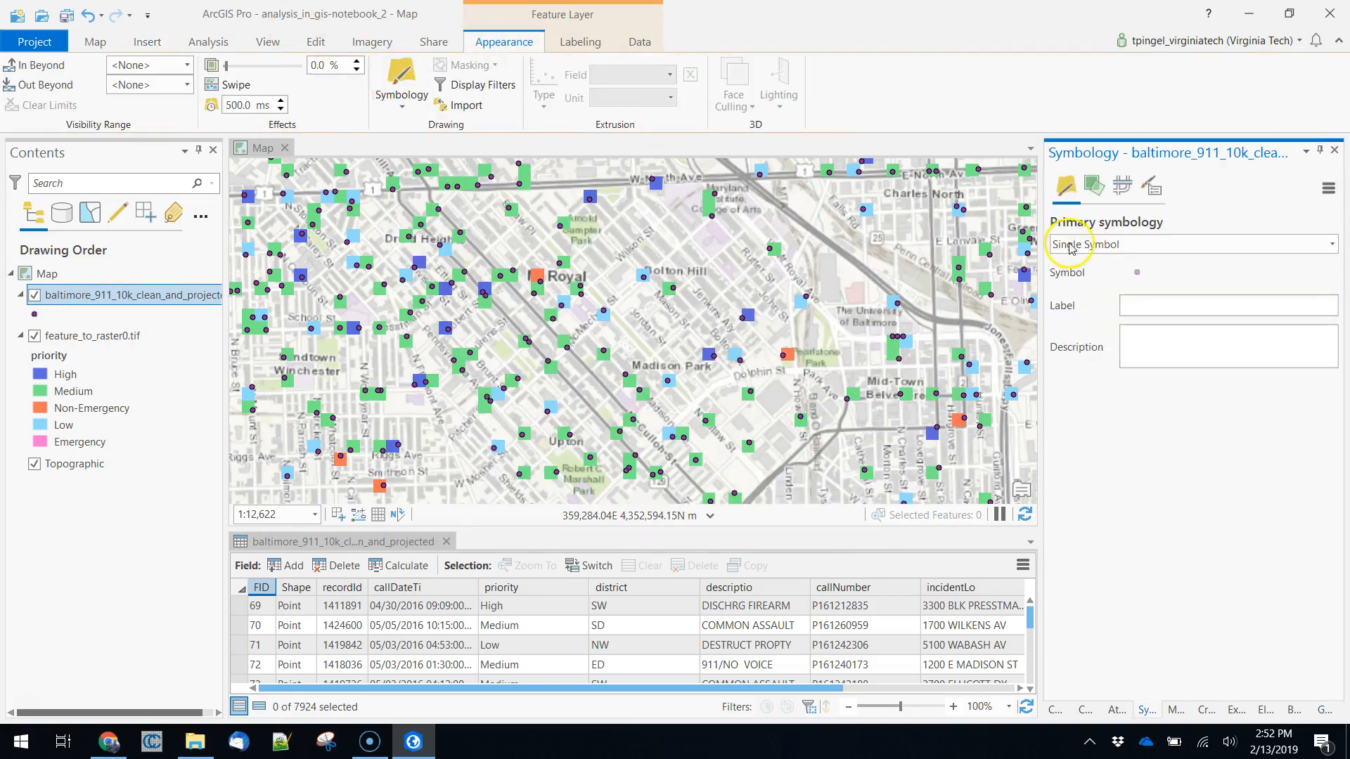
click(1331, 244)
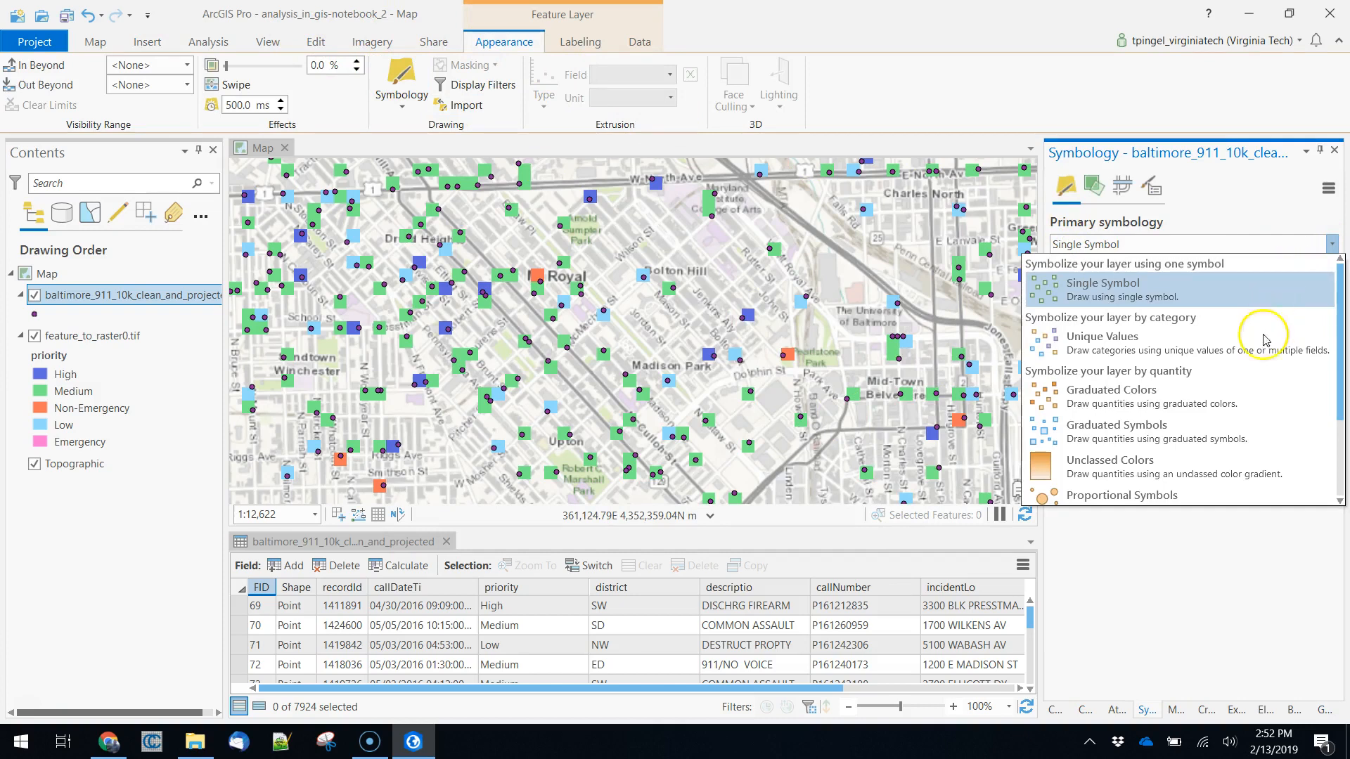
click(1256, 352)
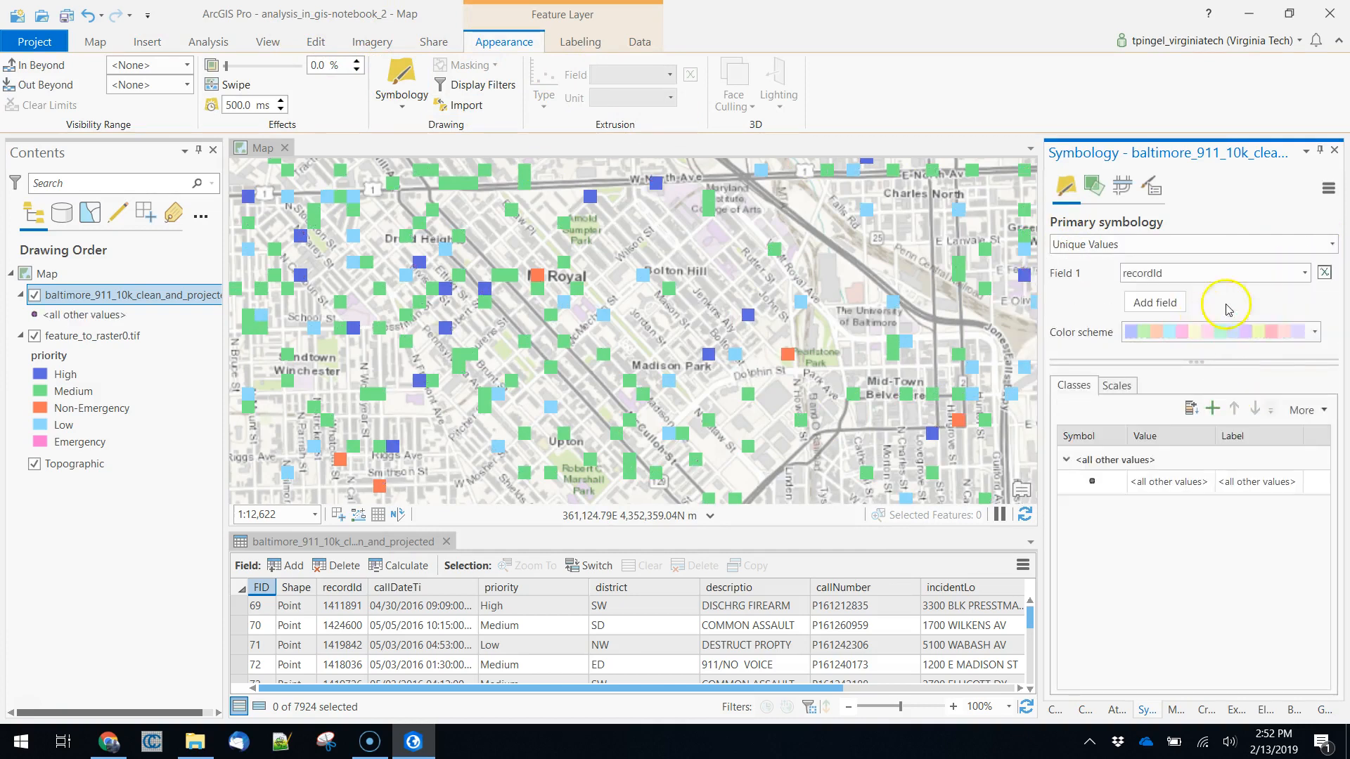
click(1305, 273)
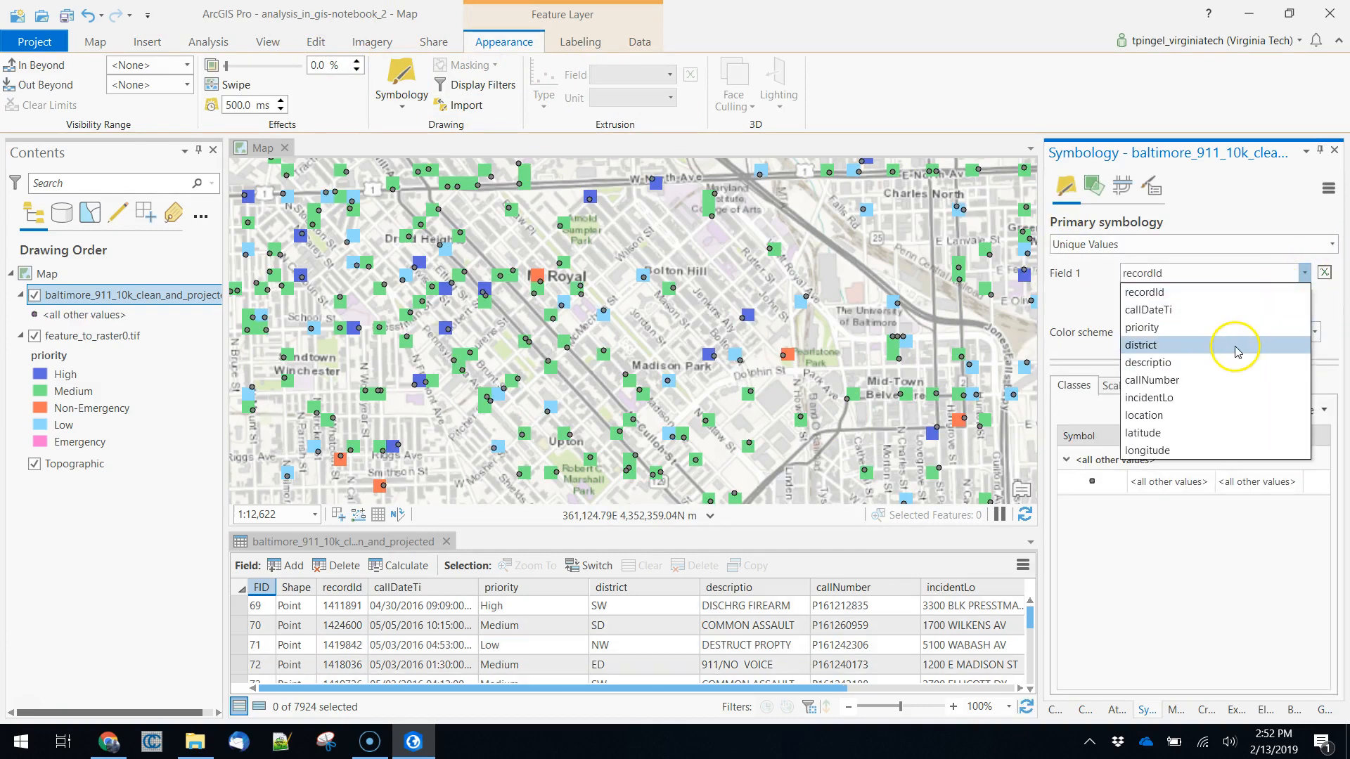
click(1235, 328)
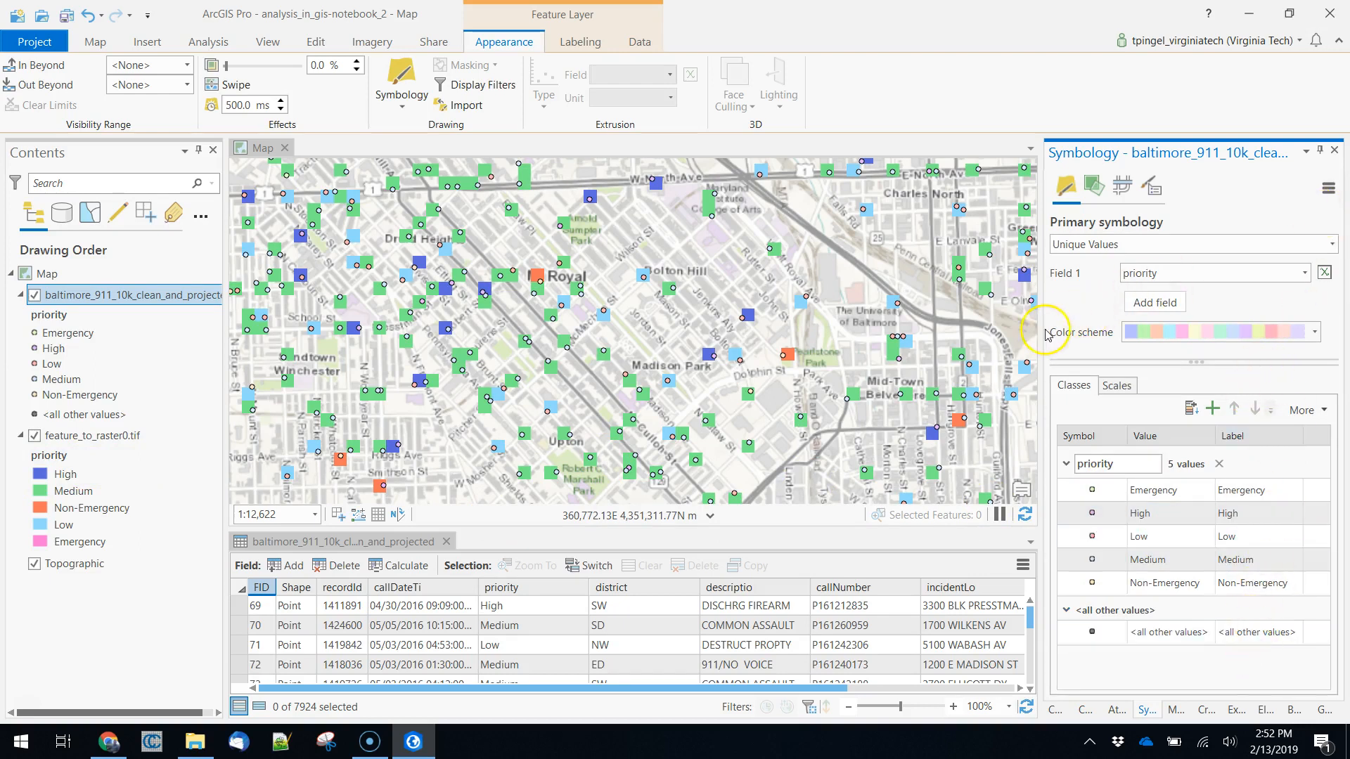
drag(1041, 343, 905, 343)
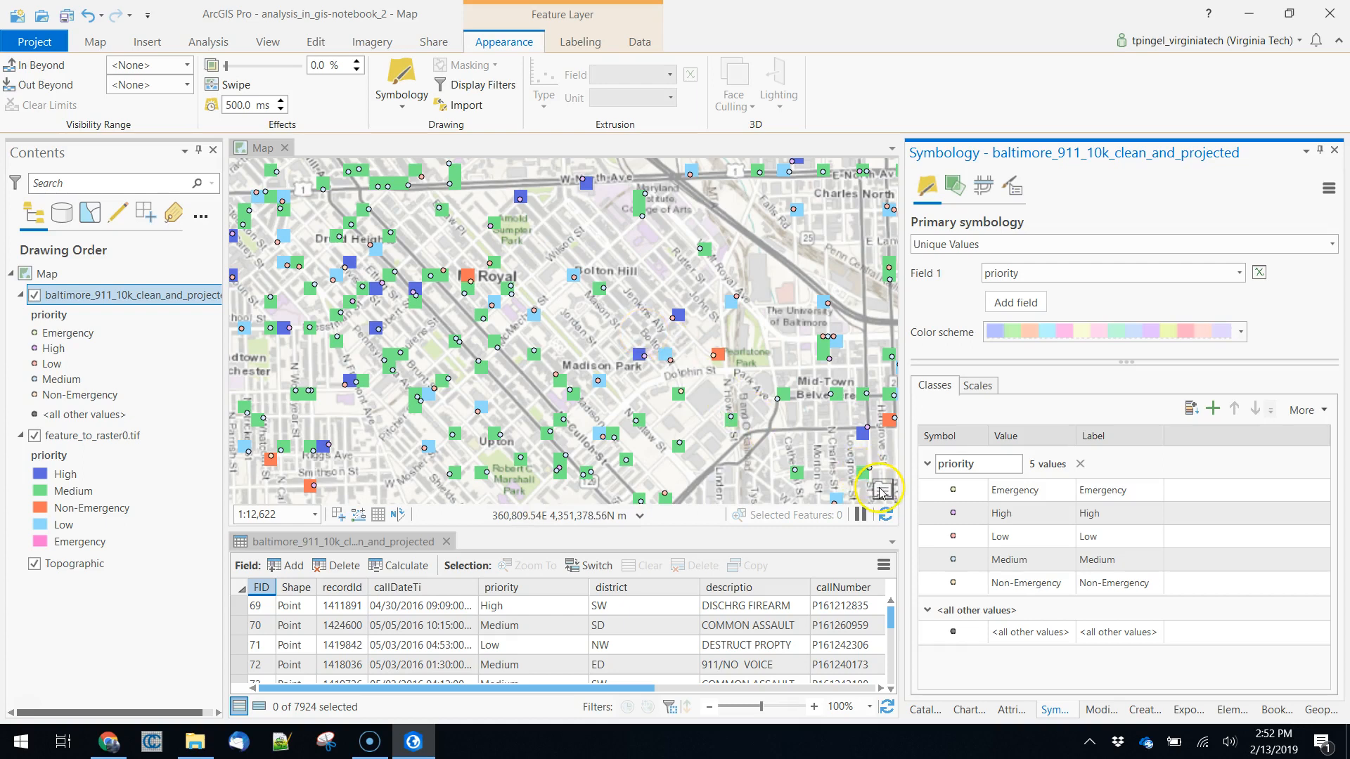
Compare the points with the raster cells around Poppleton and inspect the call attributes inside the green cell on W Saratoga St.
drag(475, 388, 564, 232)
drag(631, 416, 571, 221)
scroll(613, 284, up, 1)
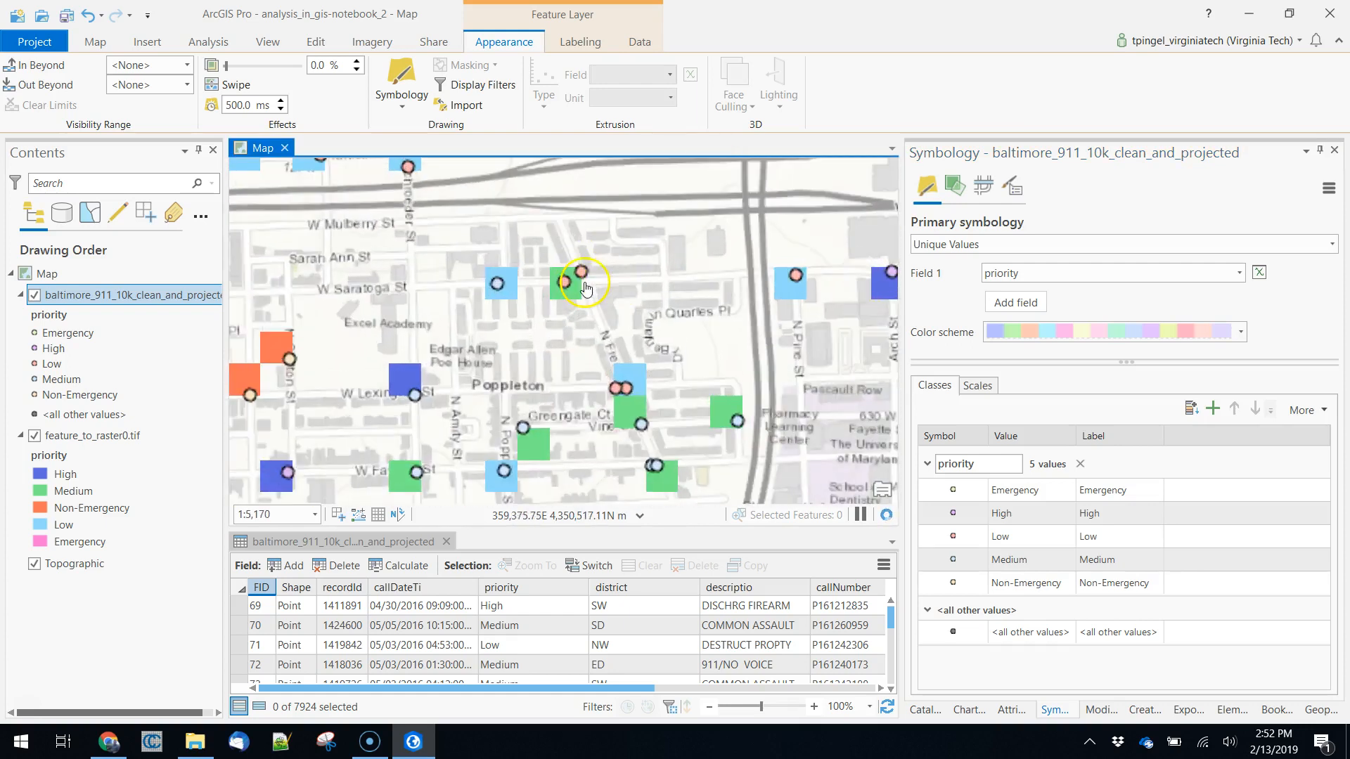
scroll(584, 286, up, 3)
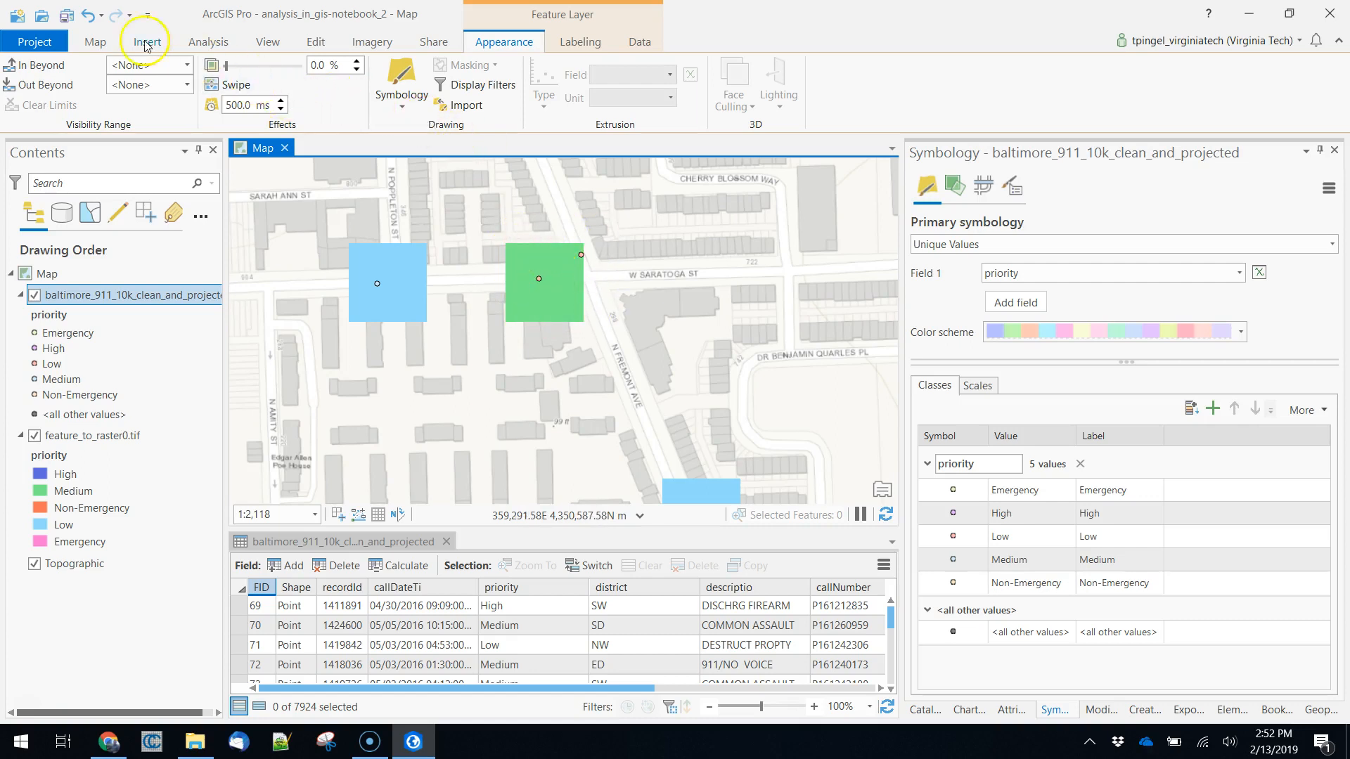
click(94, 44)
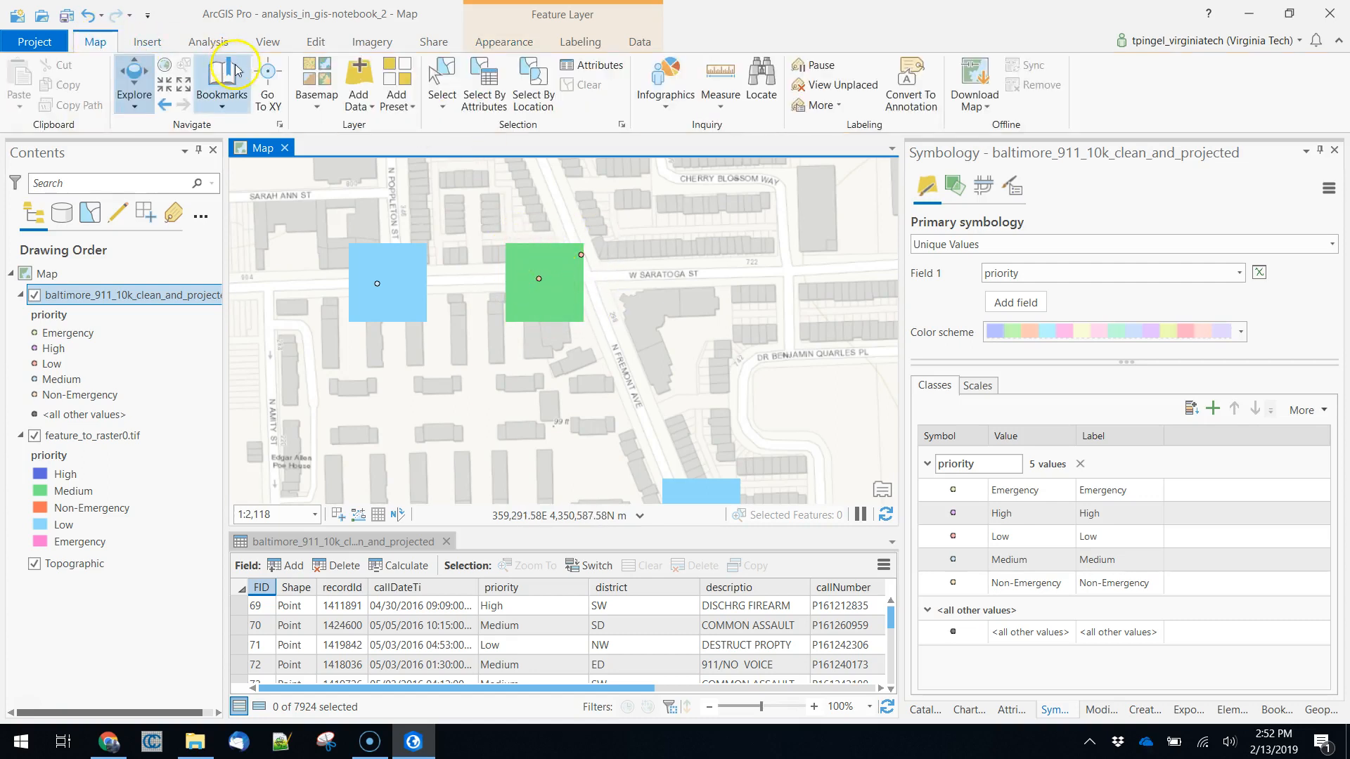
click(441, 83)
click(134, 79)
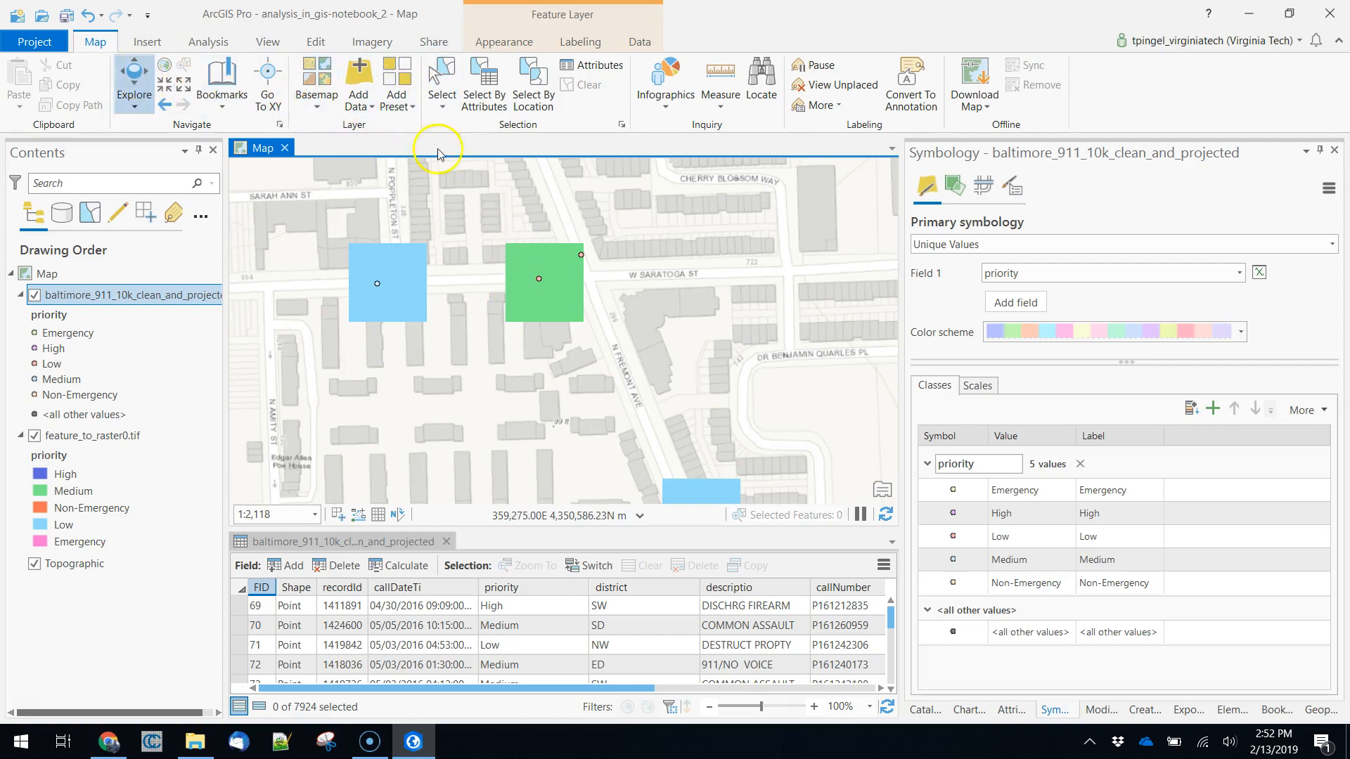
click(539, 283)
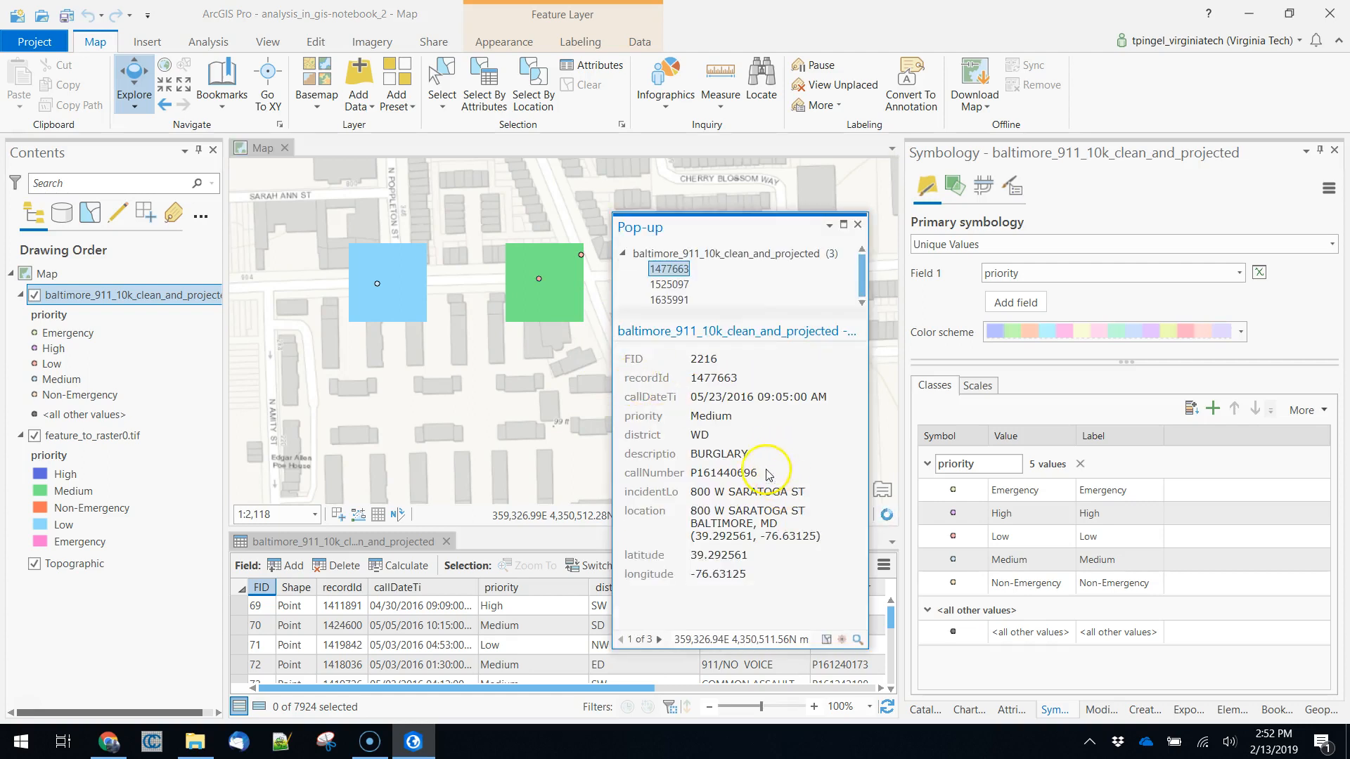
click(858, 224)
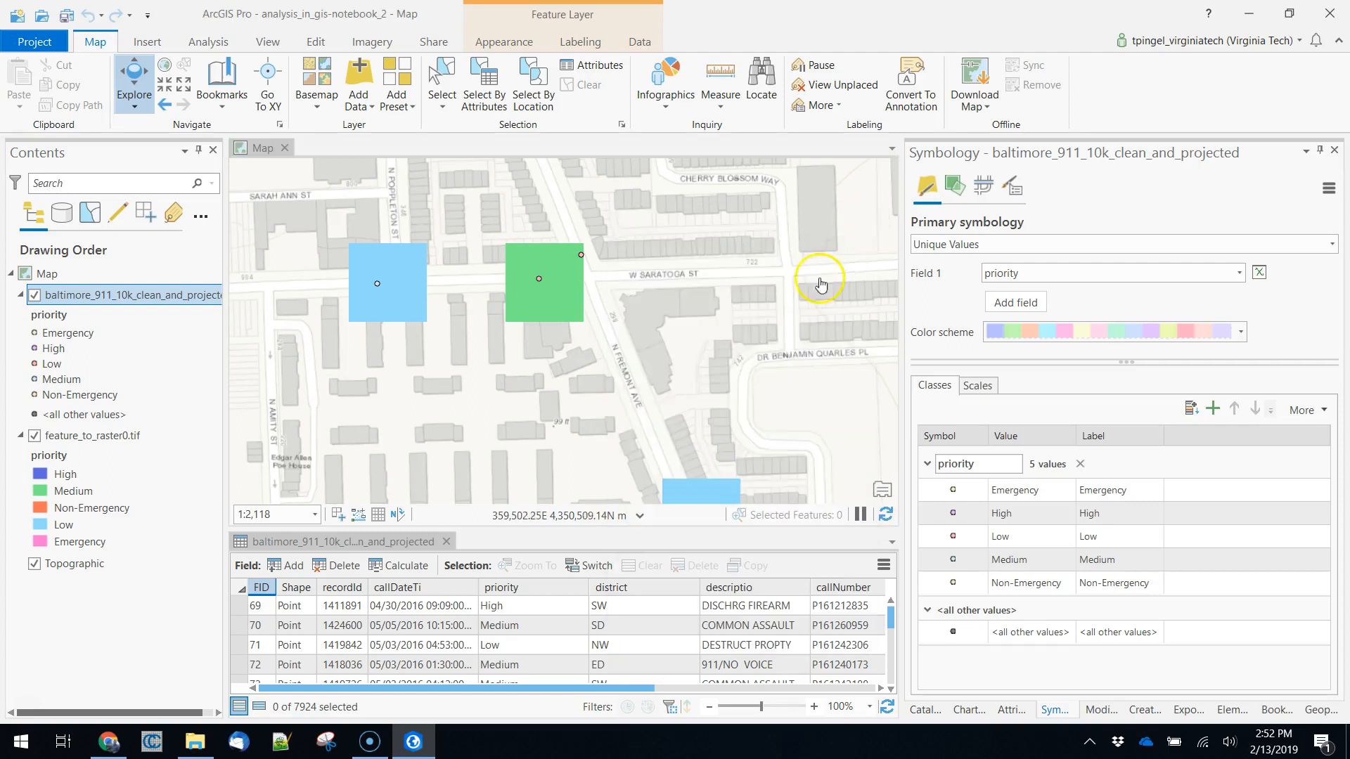
Examine multi-point cells farther southwest and check the priority of the two call points near Wilkens Ave and Ramsay St.
scroll(542, 310, down, 2)
drag(527, 469, 570, 247)
drag(467, 431, 721, 360)
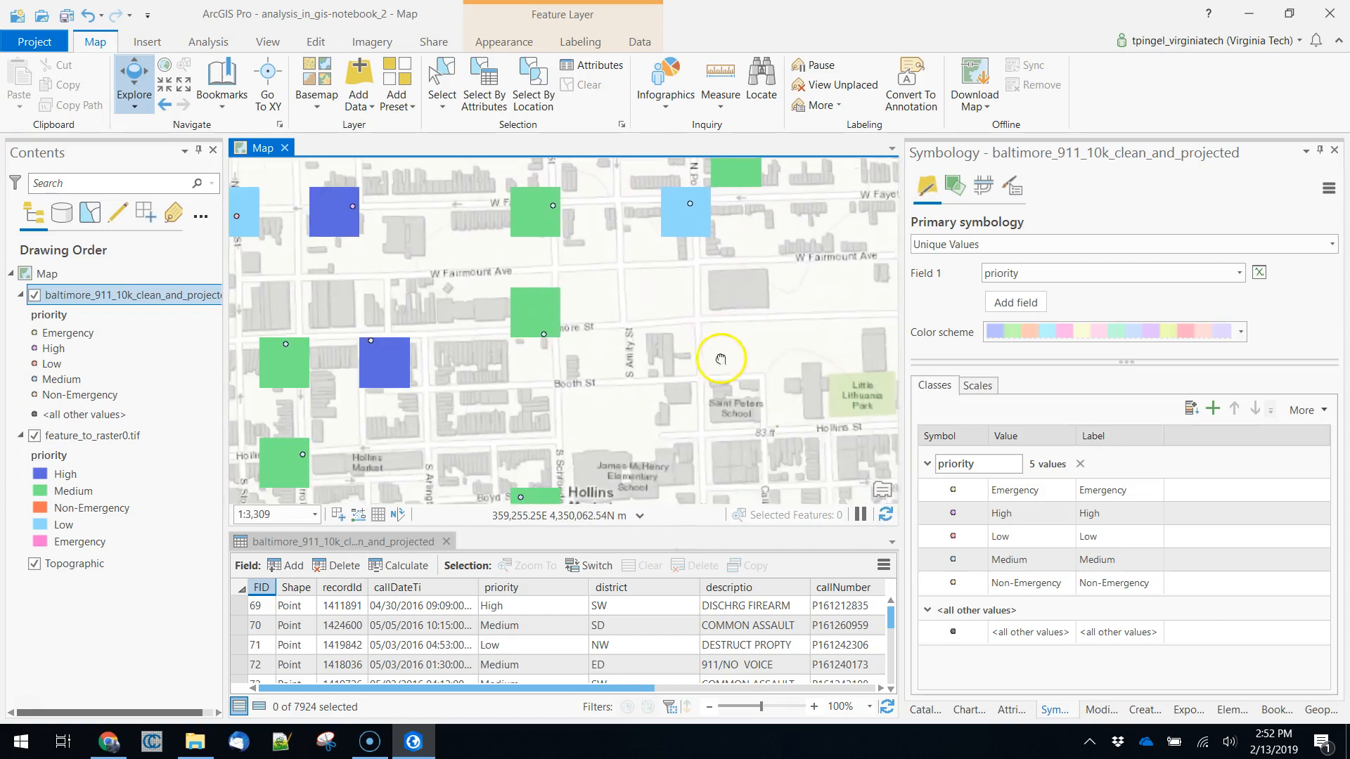
scroll(618, 408, down, 4)
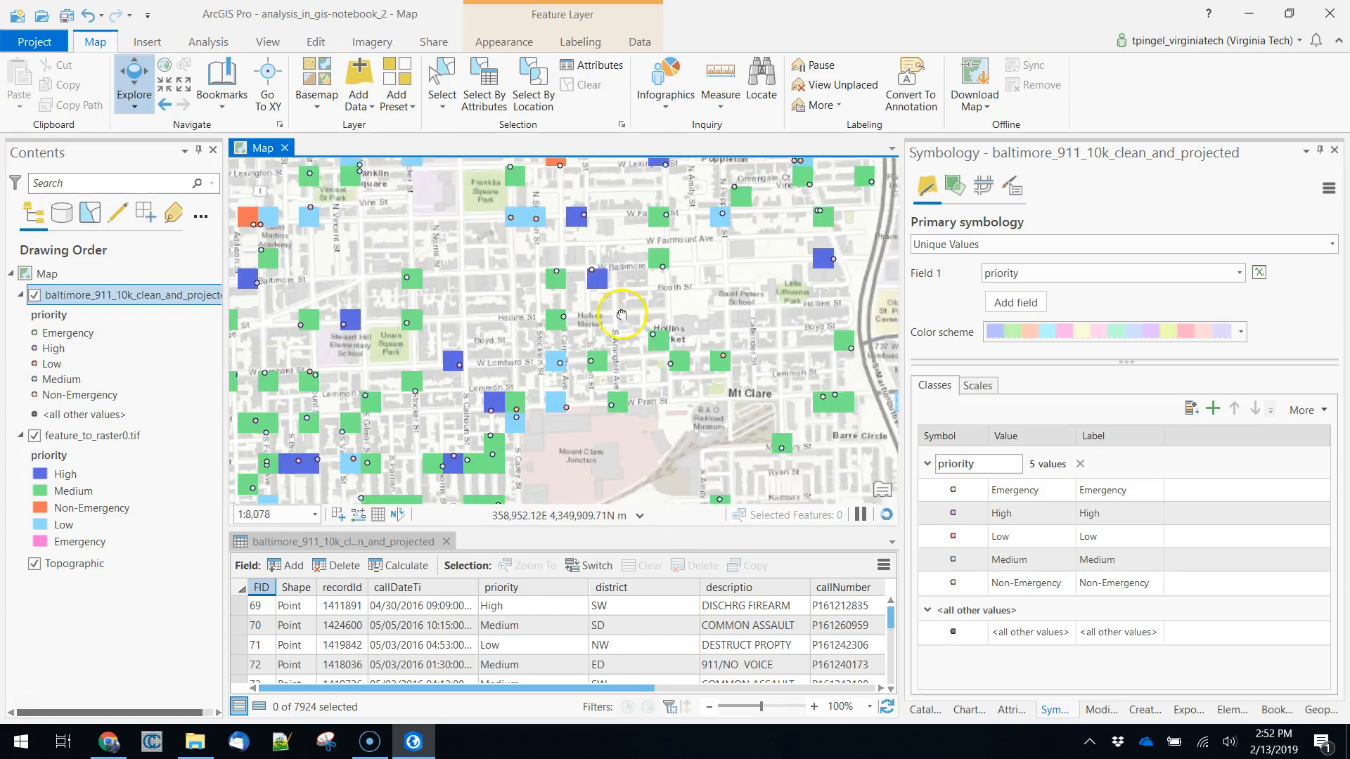
drag(621, 315, 645, 240)
scroll(532, 366, up, 5)
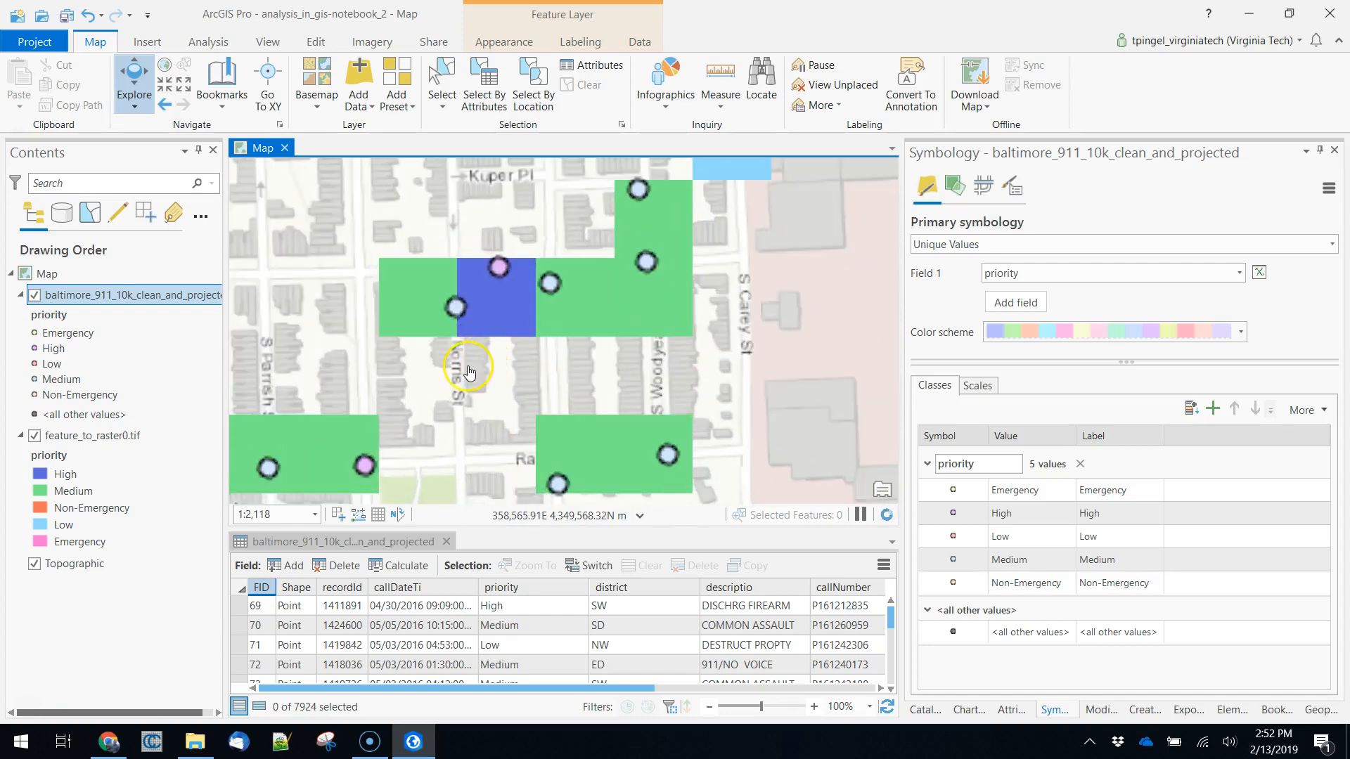
scroll(467, 368, down, 4)
scroll(374, 411, up, 6)
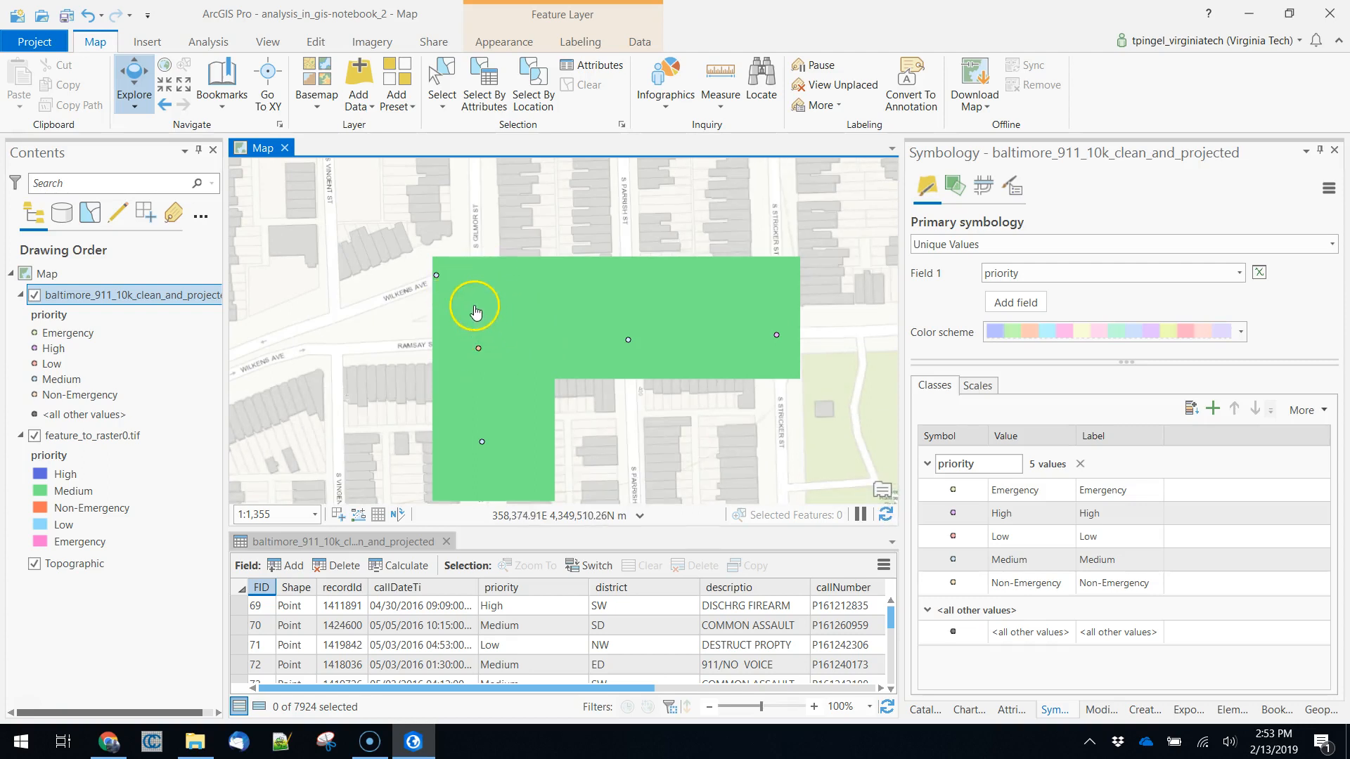
click(436, 278)
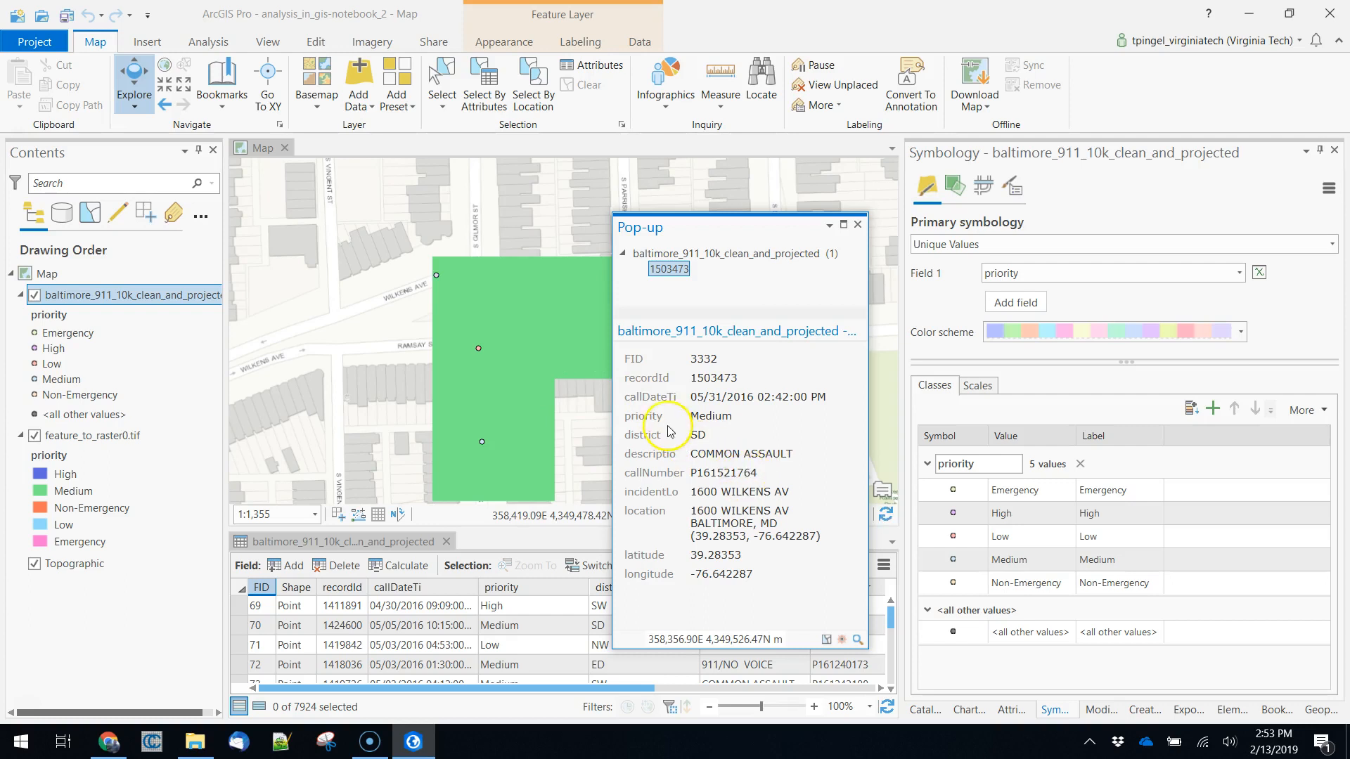
click(477, 349)
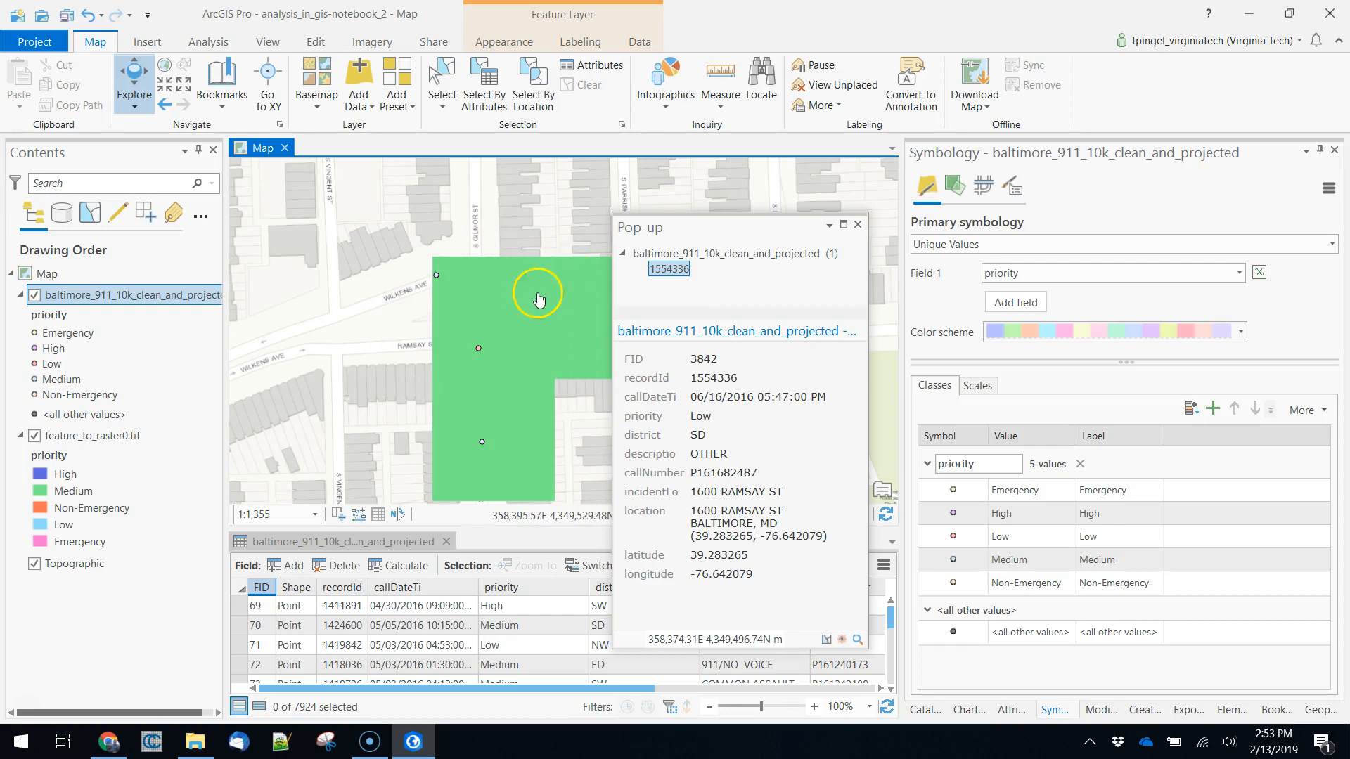
click(857, 225)
Compare more raster cells with their call points southeast of New Southwest/Mount Clare toward Washington Village.
scroll(687, 332, down, 3)
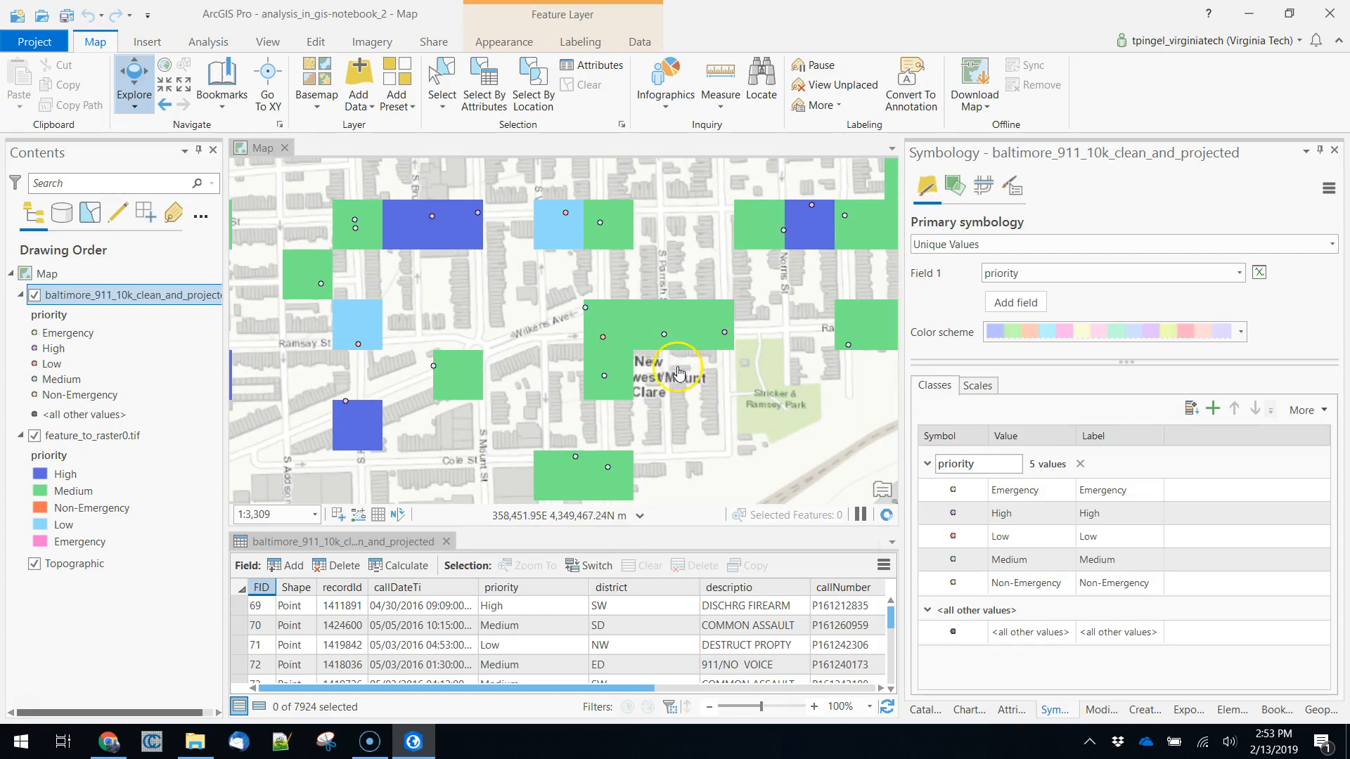
drag(457, 422, 394, 225)
drag(711, 349, 401, 338)
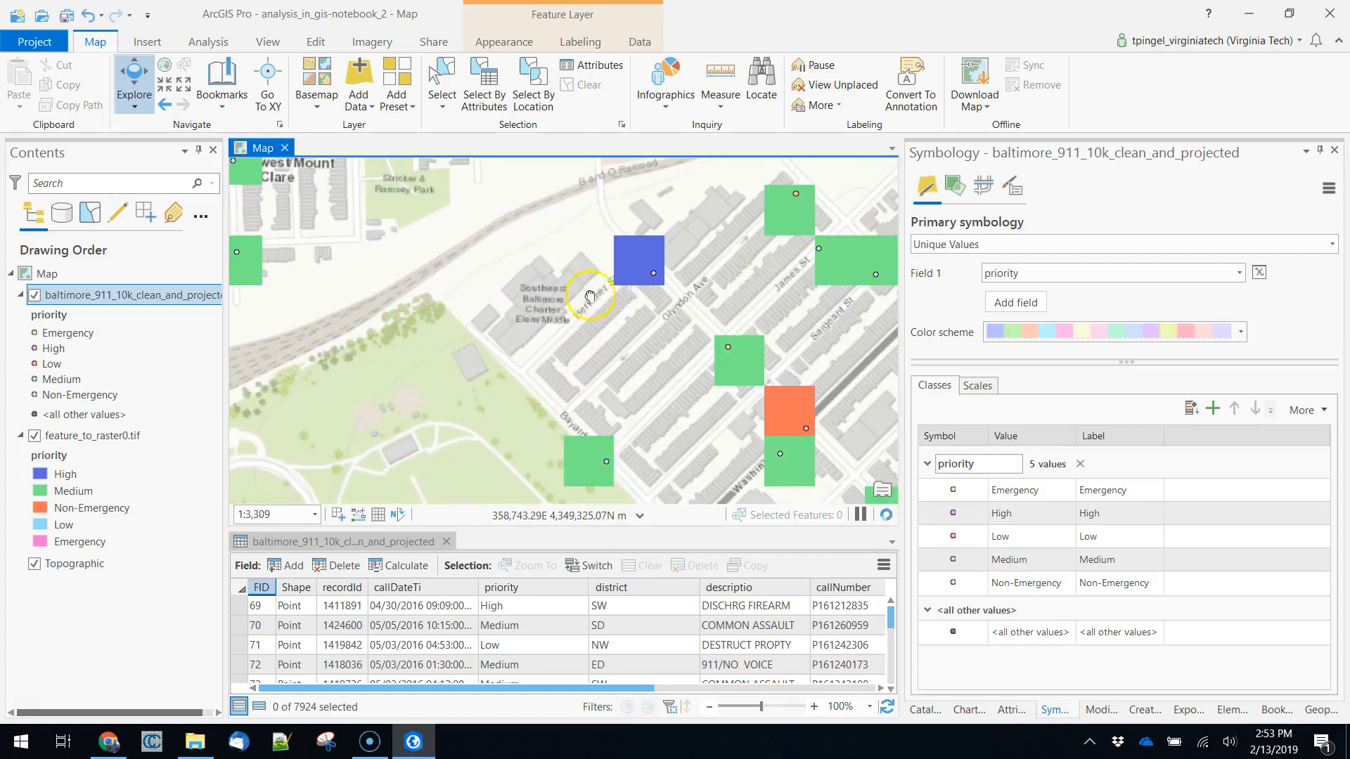
drag(590, 295, 425, 342)
scroll(537, 315, down, 2)
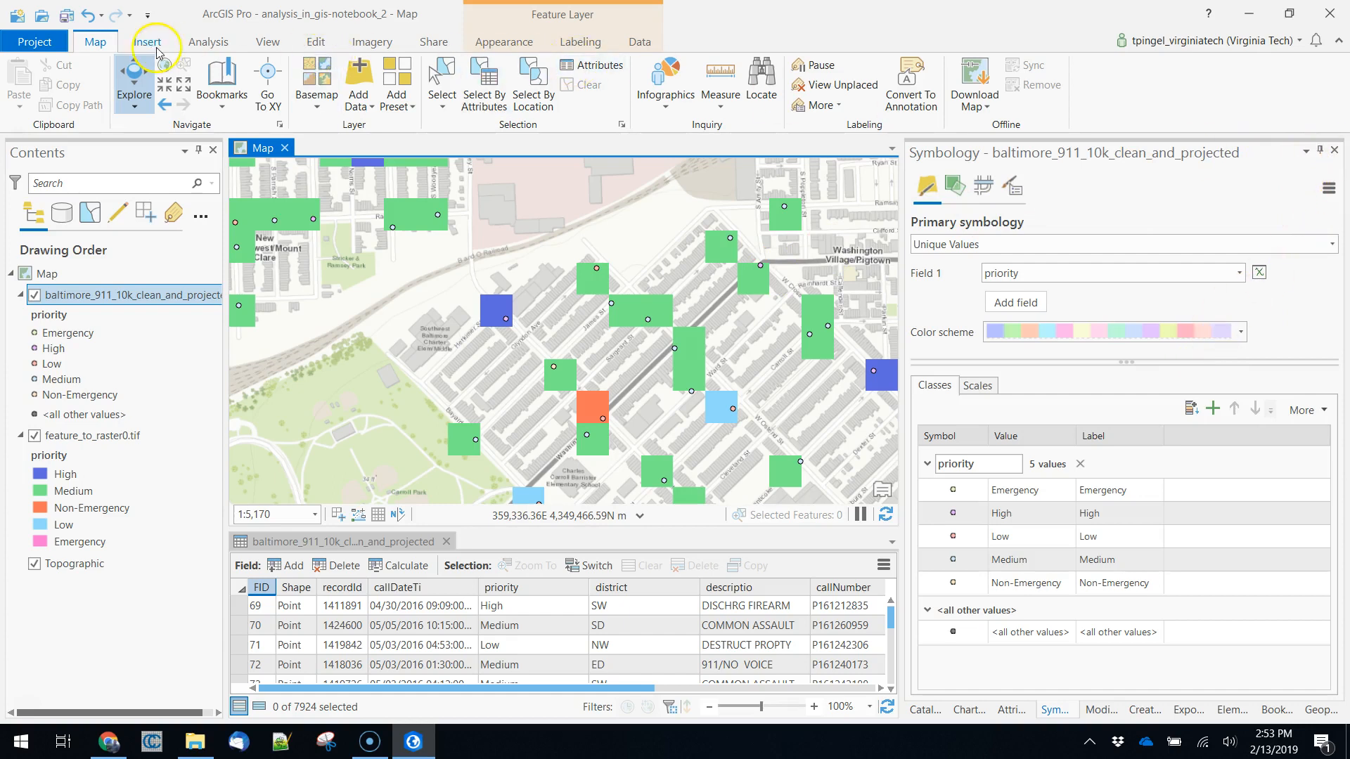
Find the Point to Raster tool and use baltimore_911_10k_clean_and_projected as its input features.
click(208, 43)
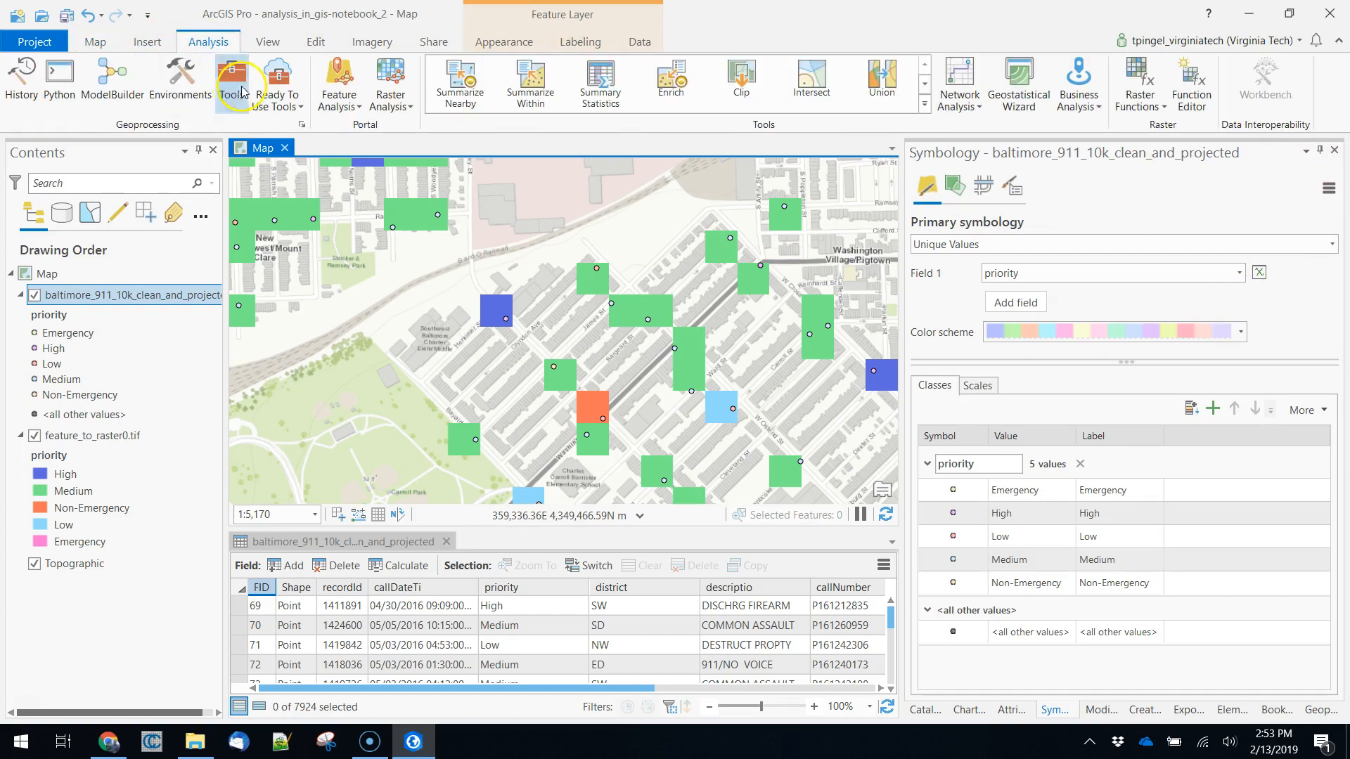
click(232, 77)
text(point to raster)
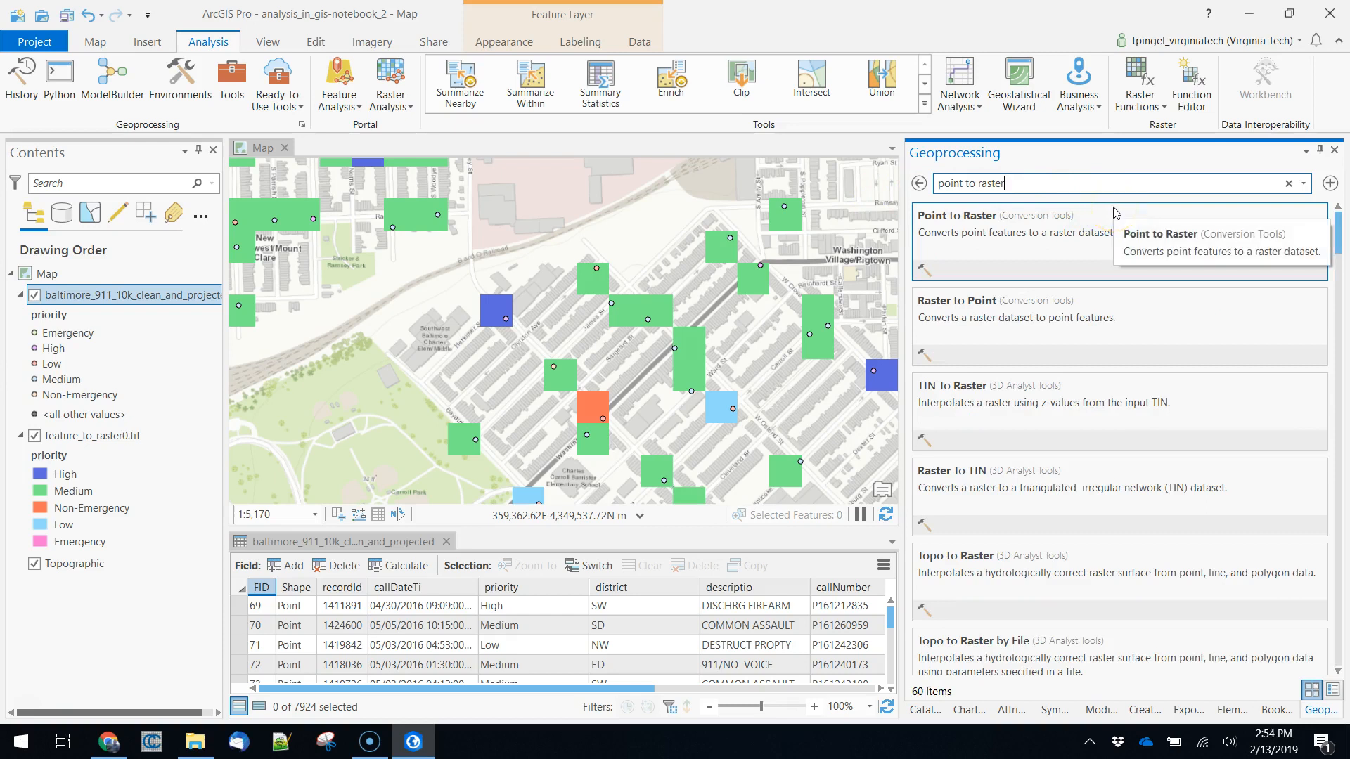
click(1169, 217)
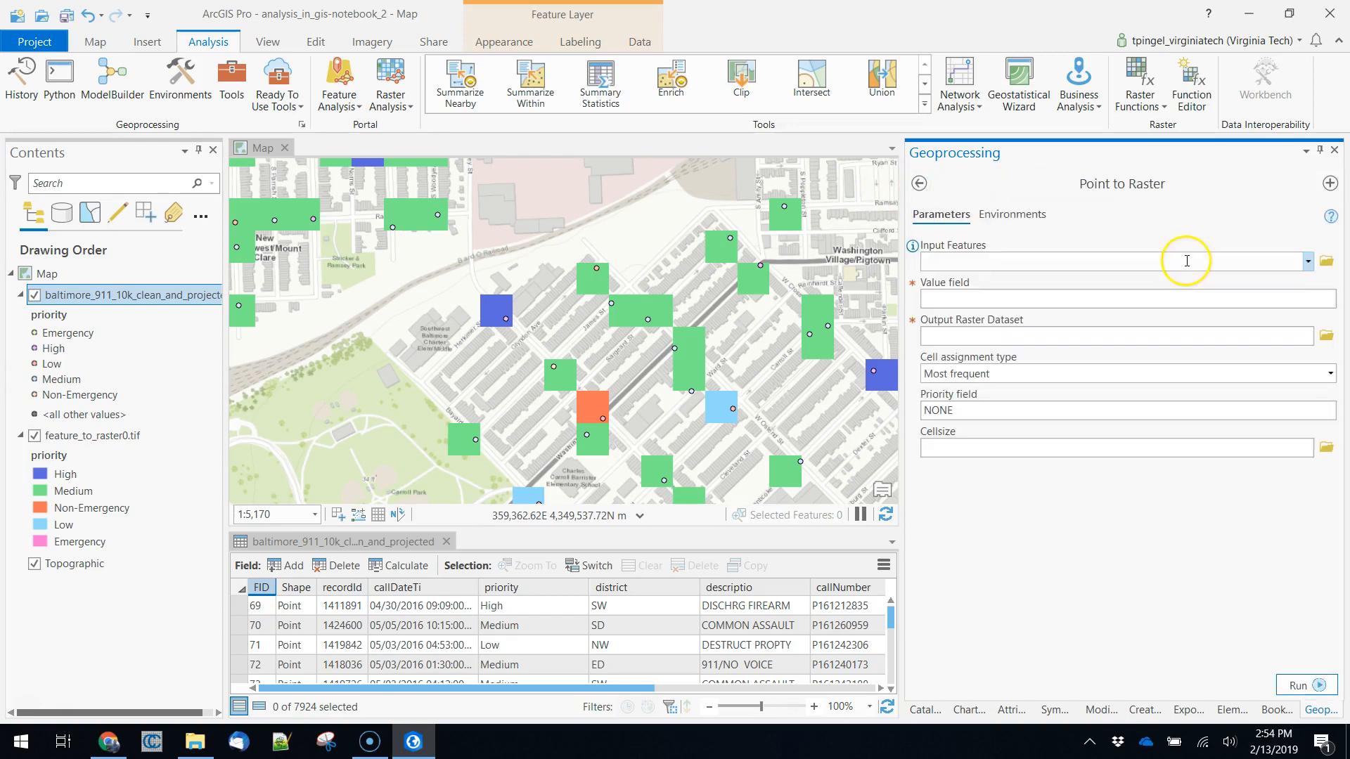
click(1308, 261)
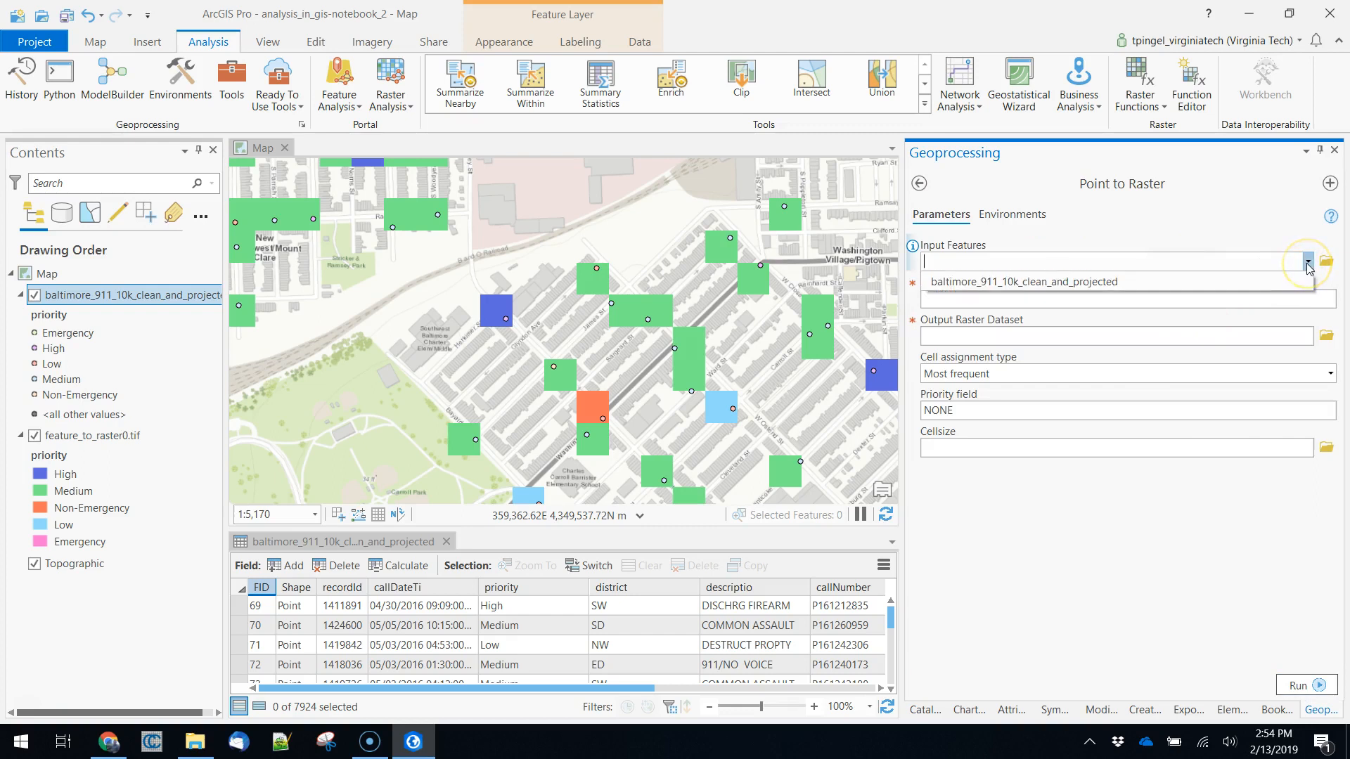
click(1266, 292)
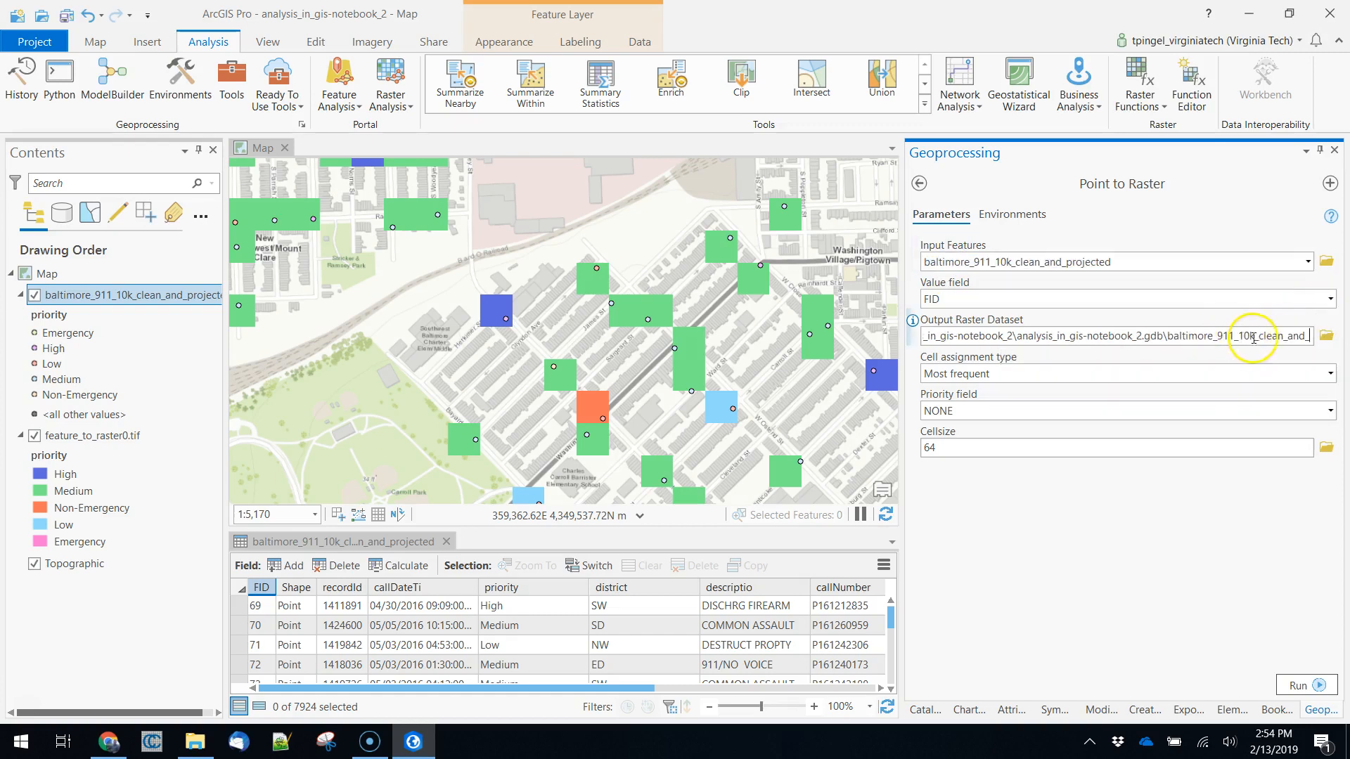
Name the output raster point_to_raster0.tif in the output folder and set the value field to priority.
click(1327, 337)
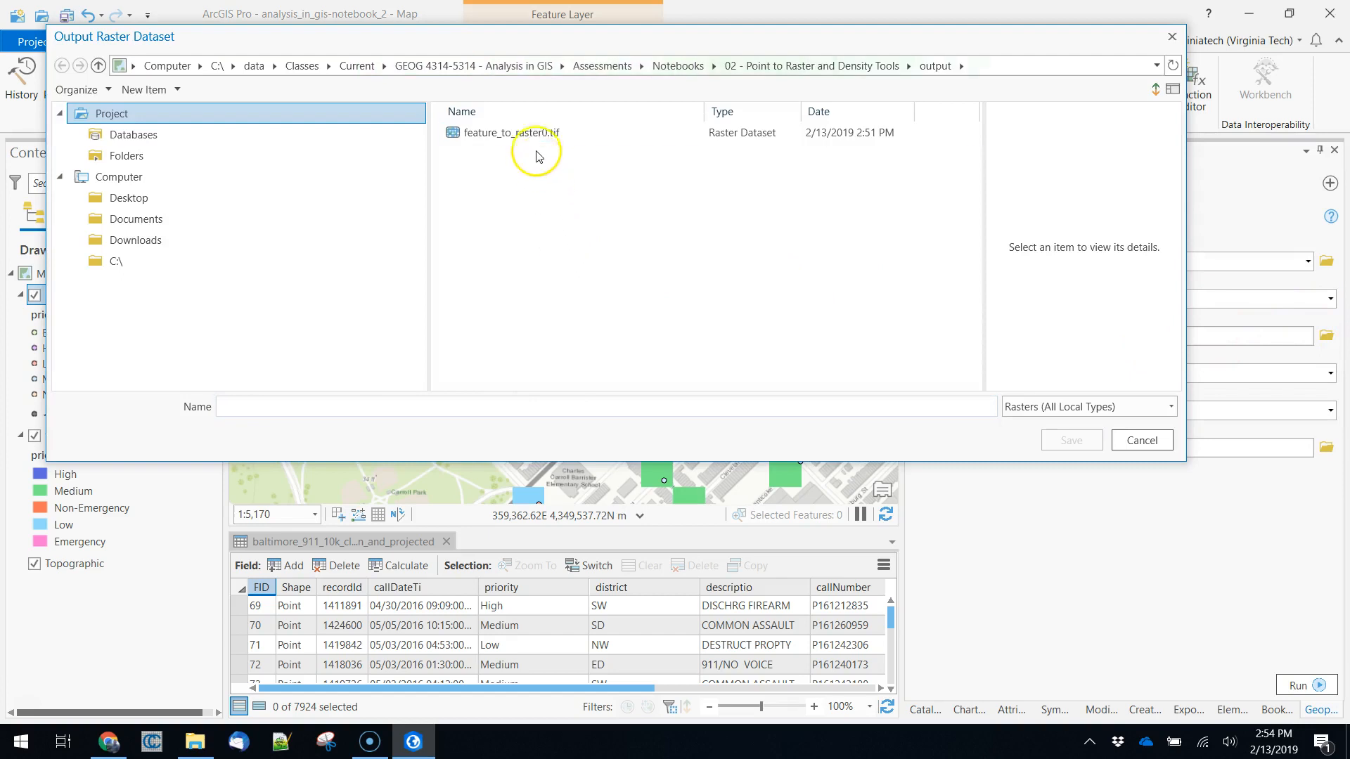
drag(359, 406, 176, 404)
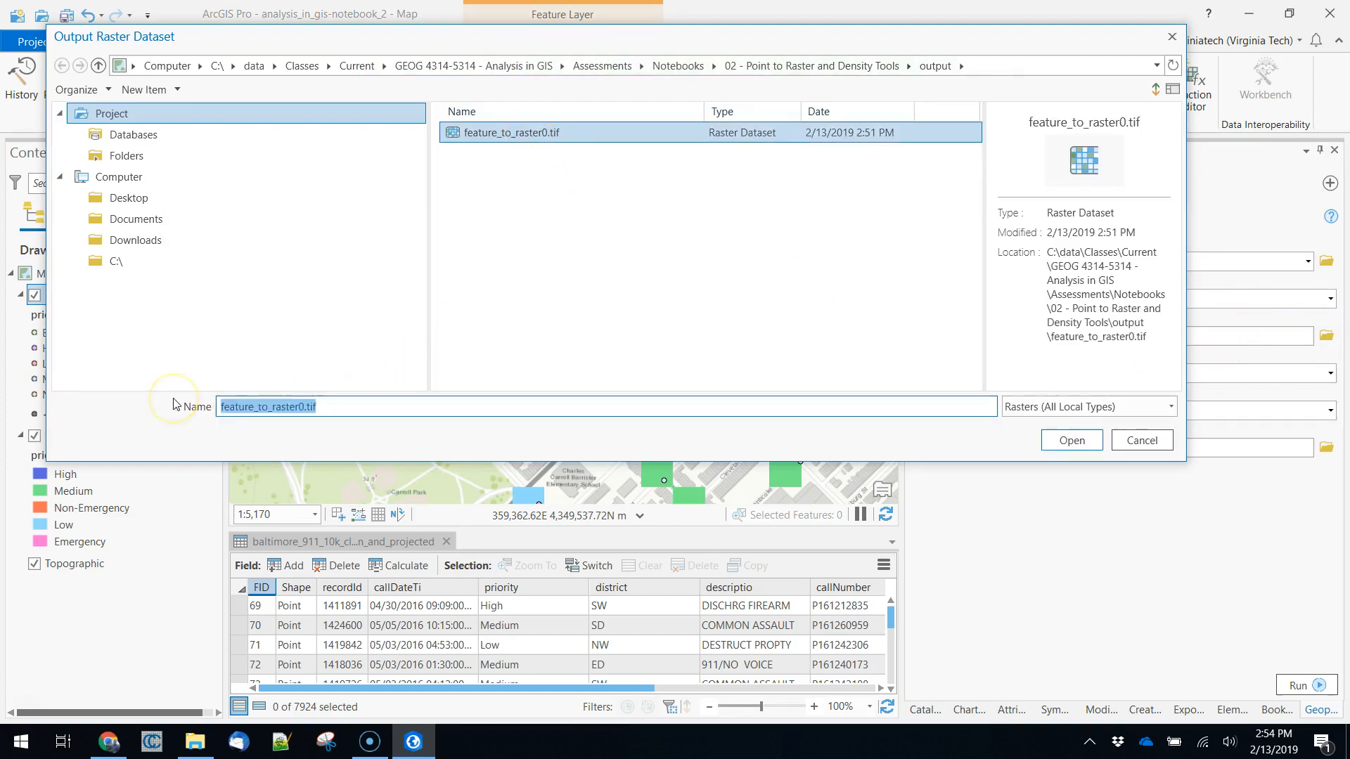
text(point_to_)
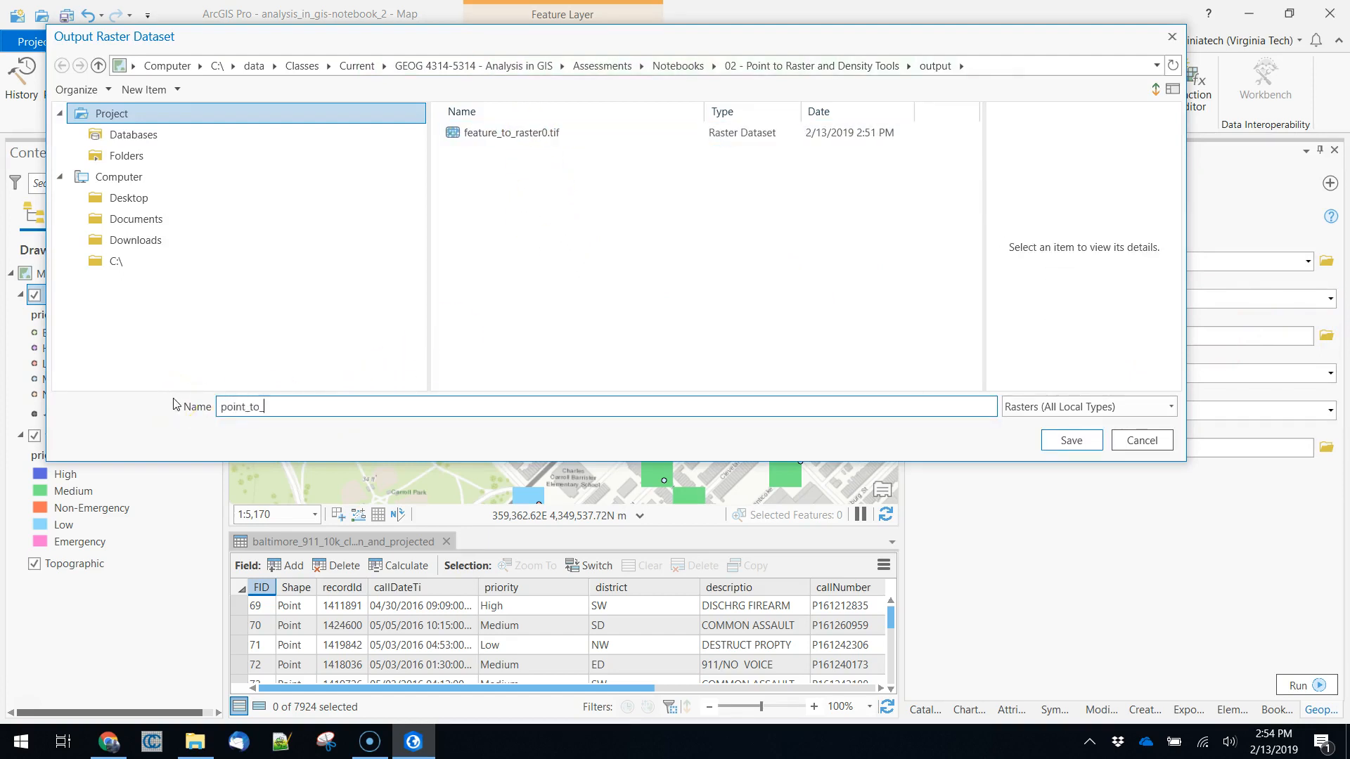
key(Return)
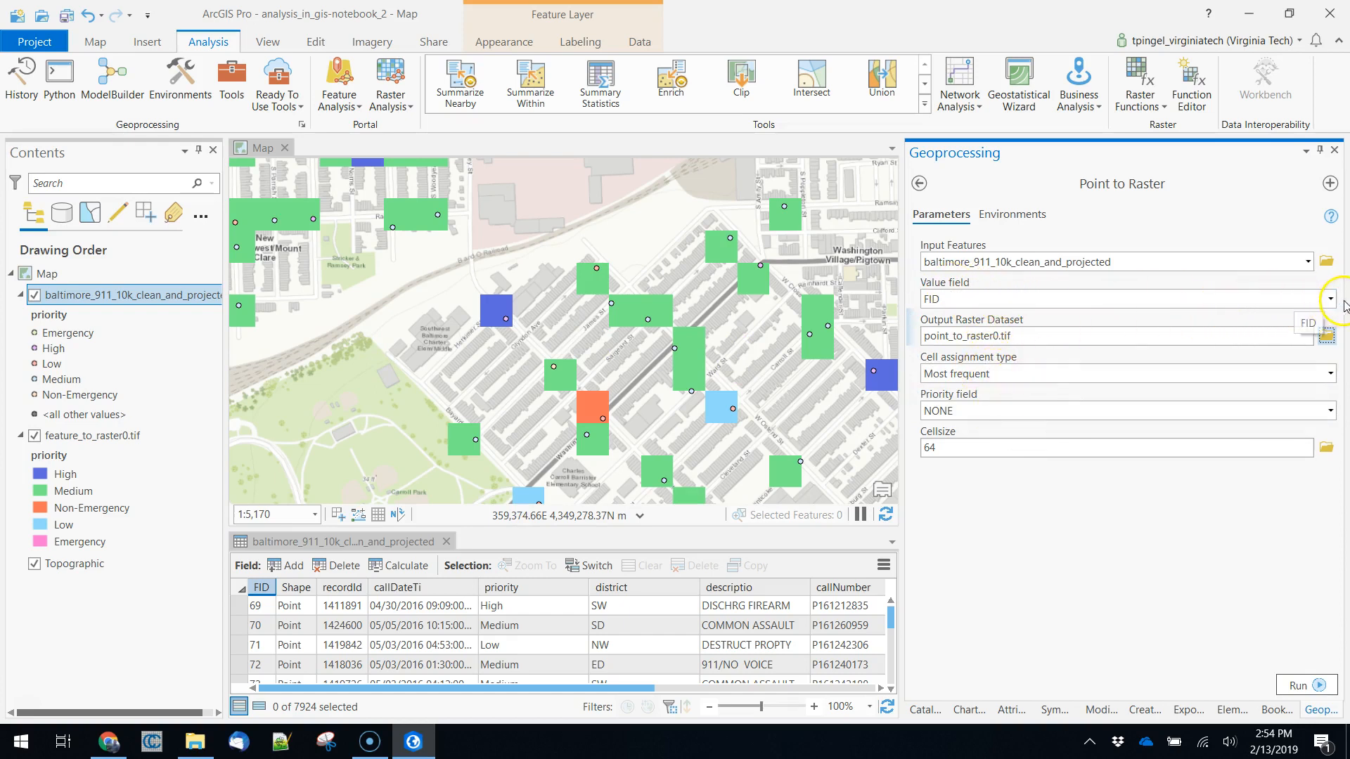
click(1331, 300)
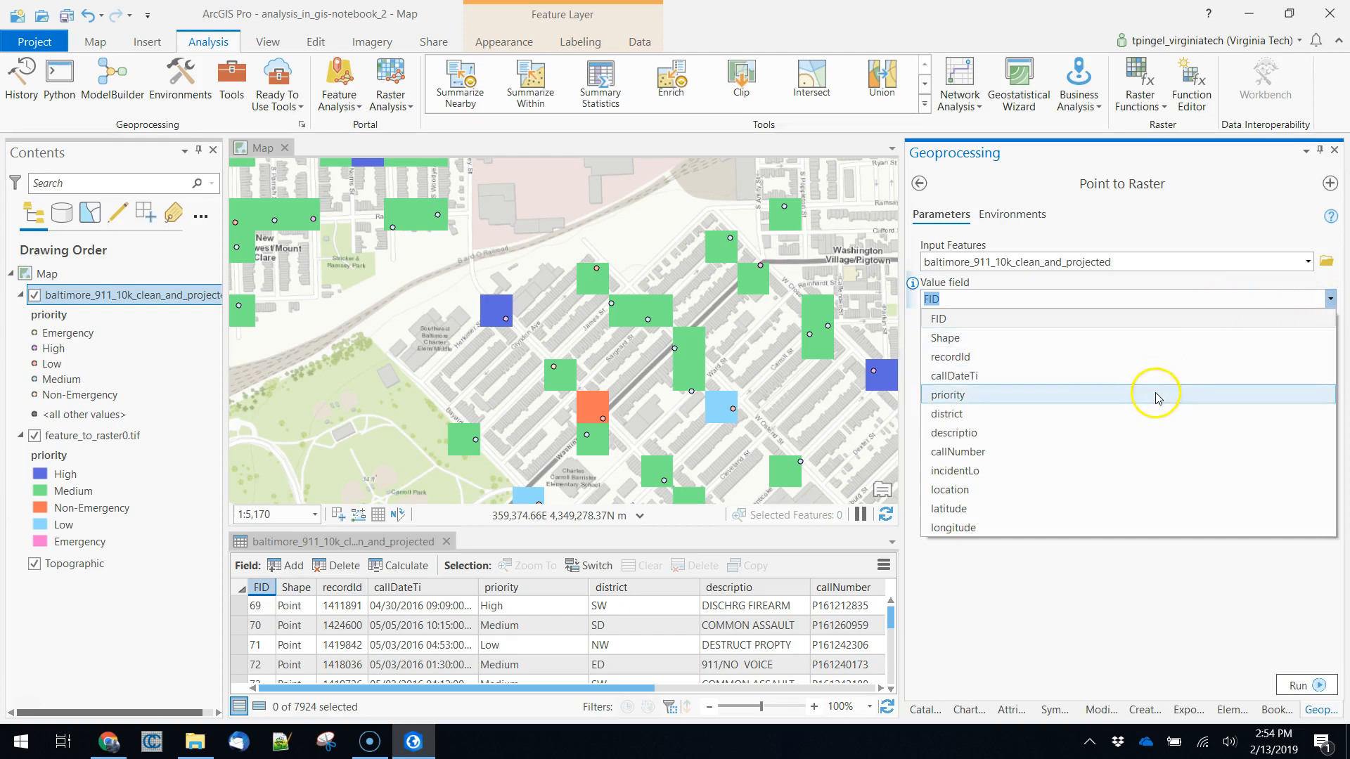
click(1154, 394)
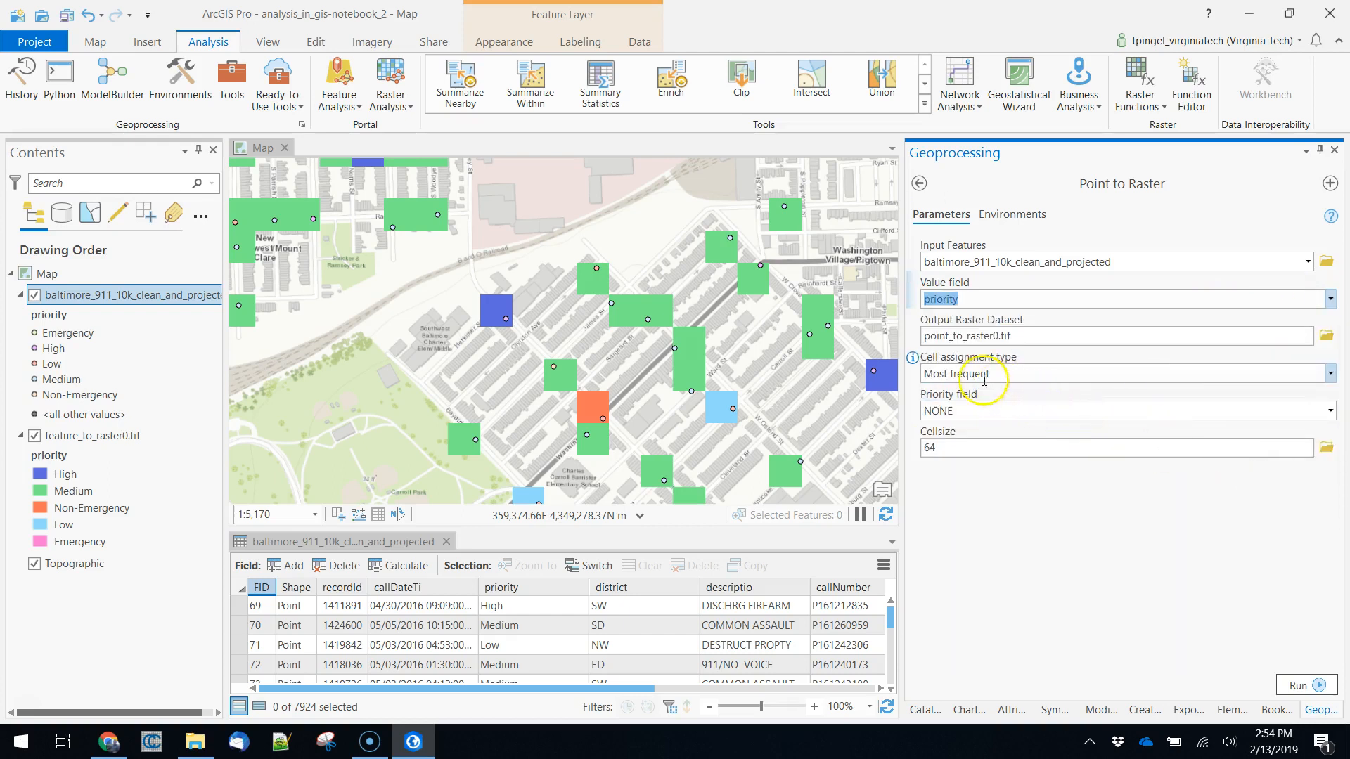
Check the cell assignment types offered for the priority field, switch the value field to FID, and check them again.
click(1330, 373)
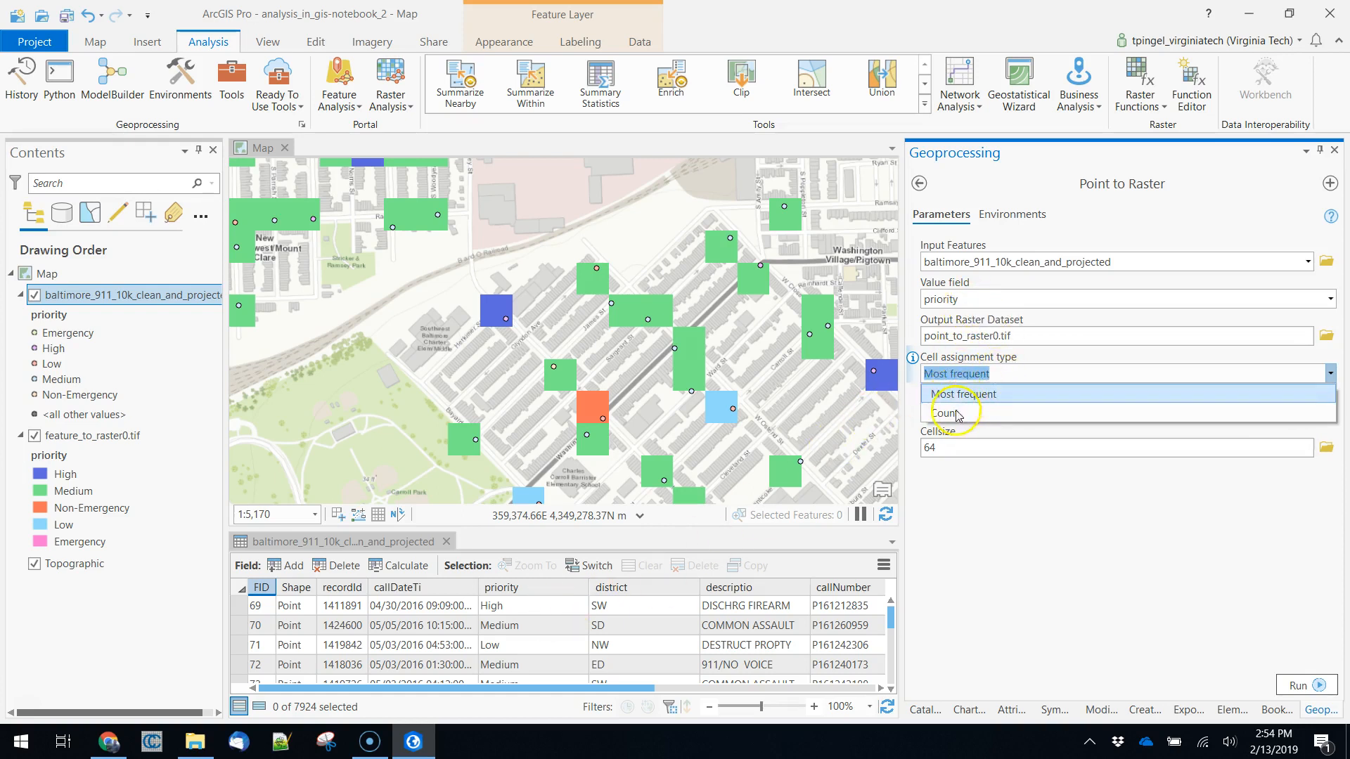
click(975, 304)
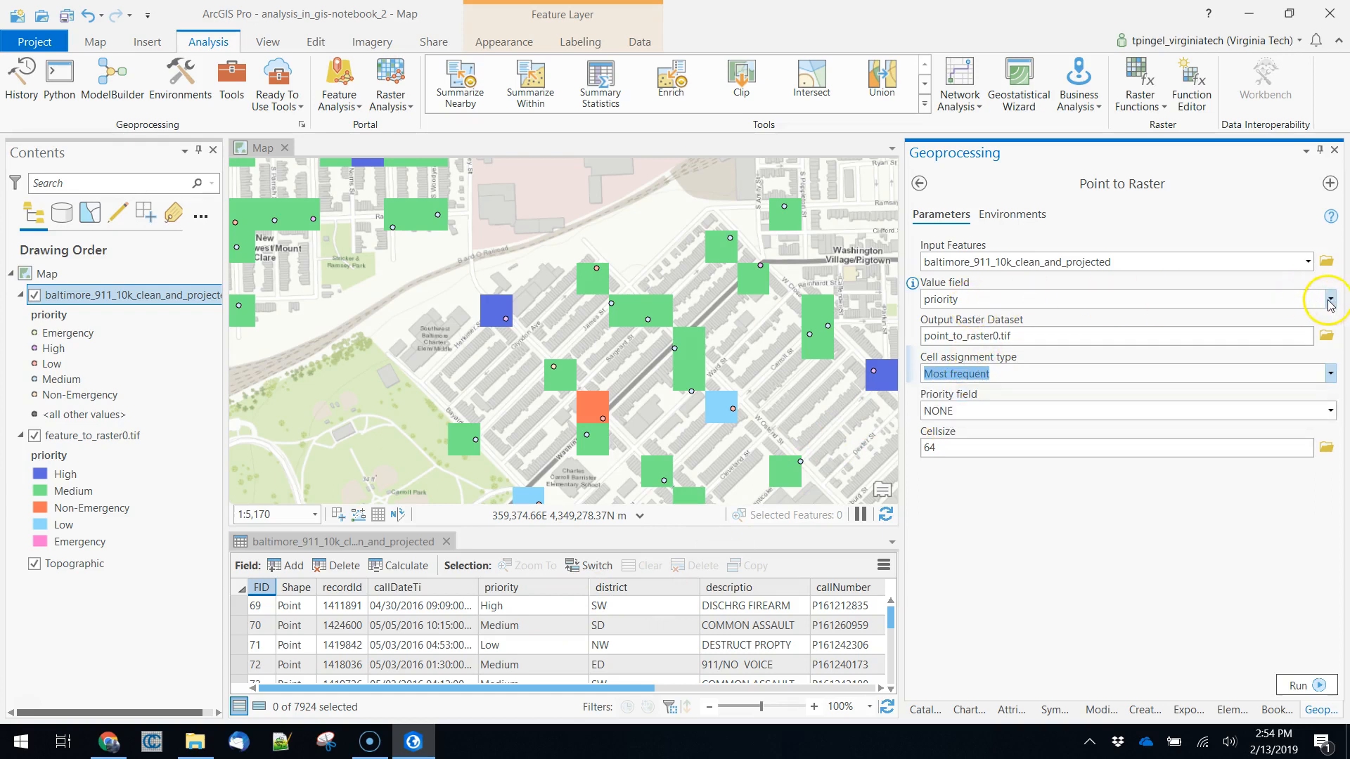
click(1331, 300)
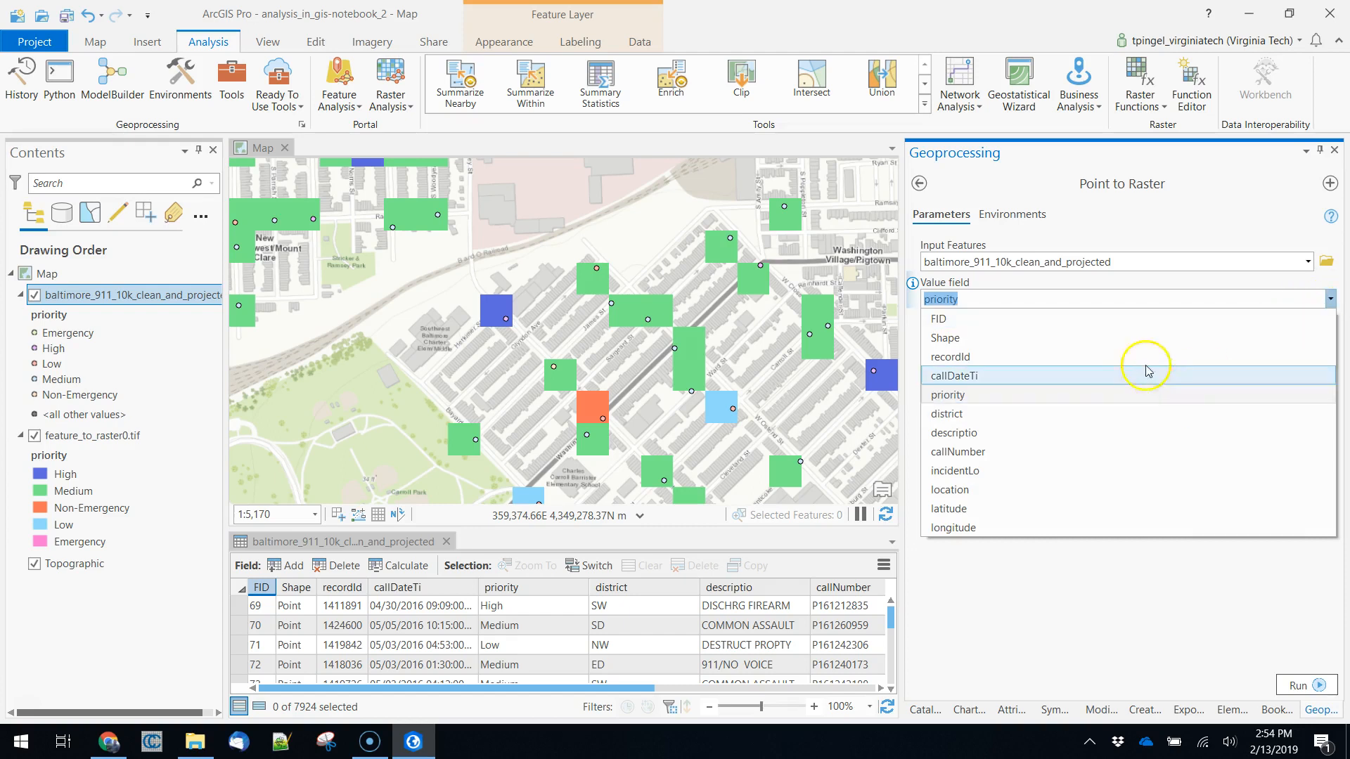
click(990, 325)
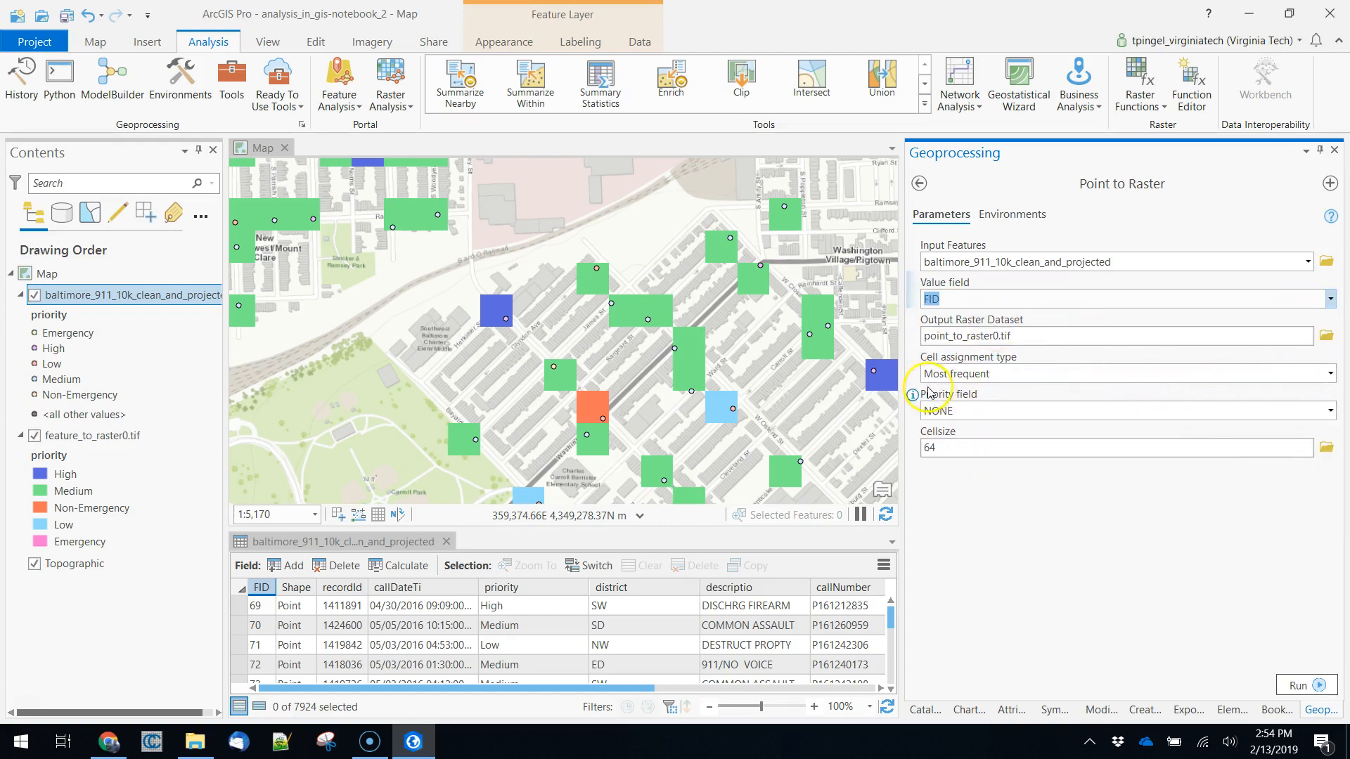
click(1332, 375)
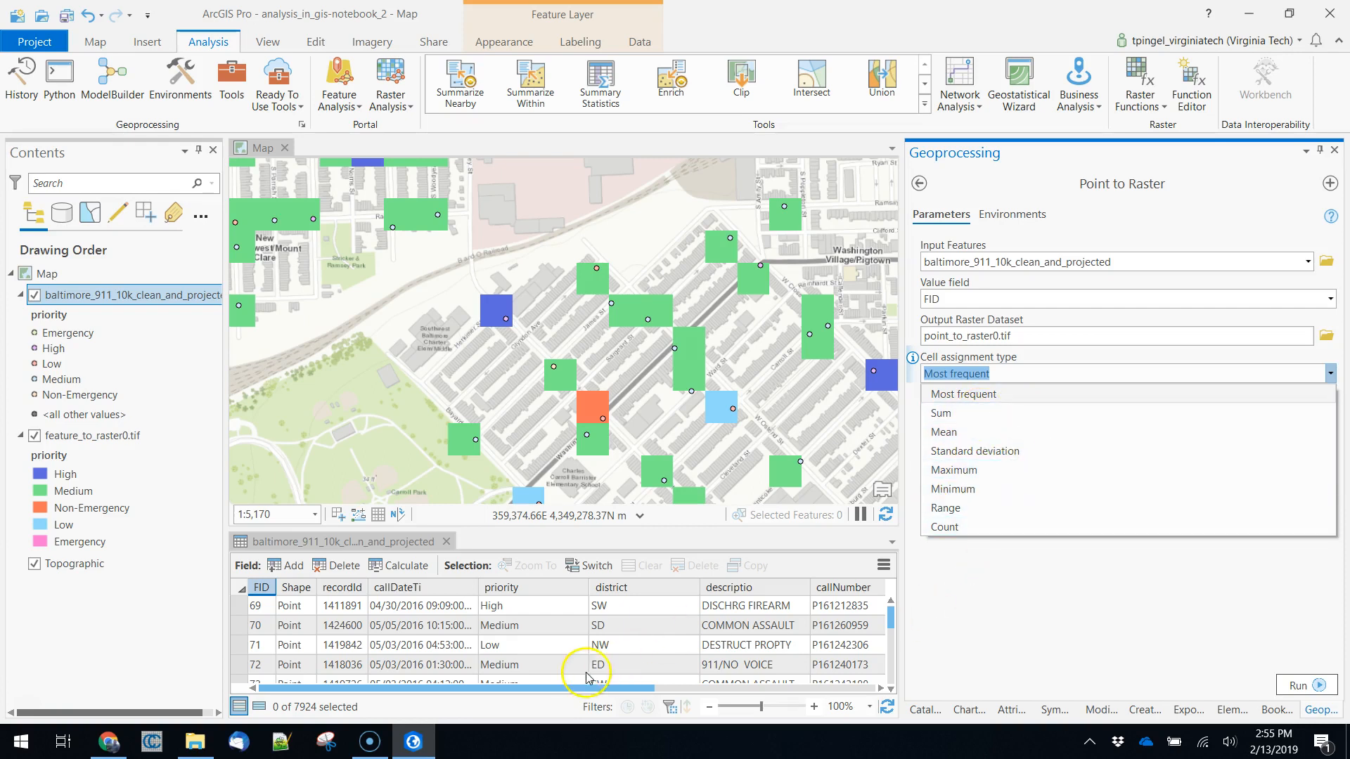
Review the remaining columns of the call attribute table, including incidentLo, and the cell assignment types available for FID.
click(554, 693)
click(736, 689)
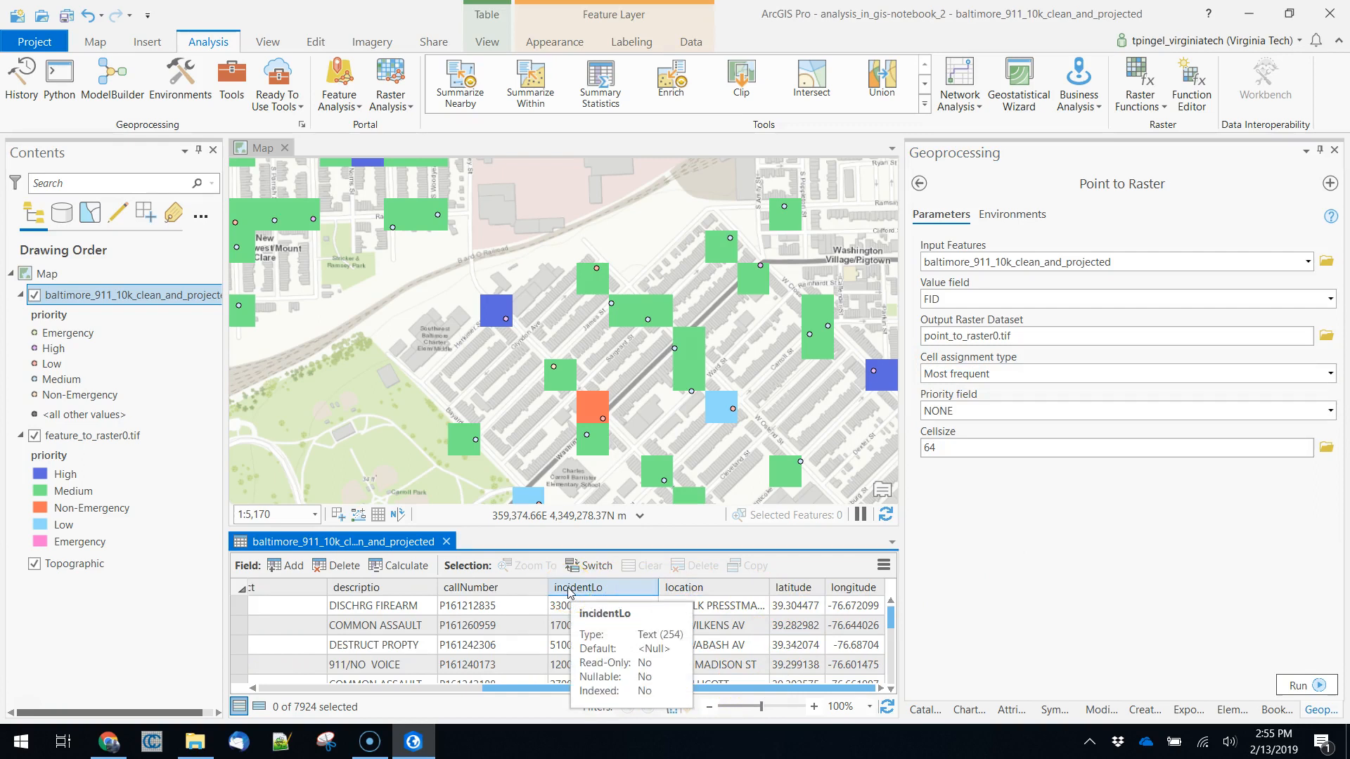
click(671, 611)
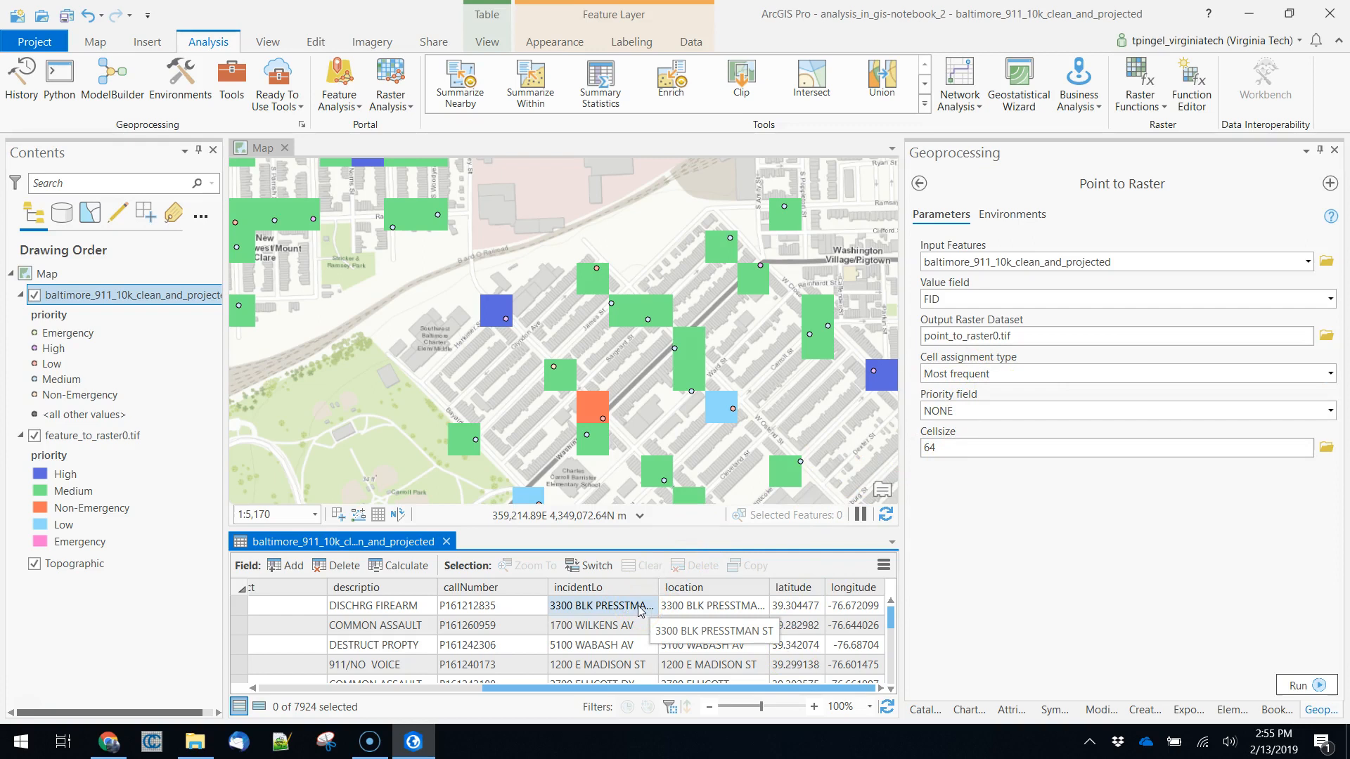
click(1331, 374)
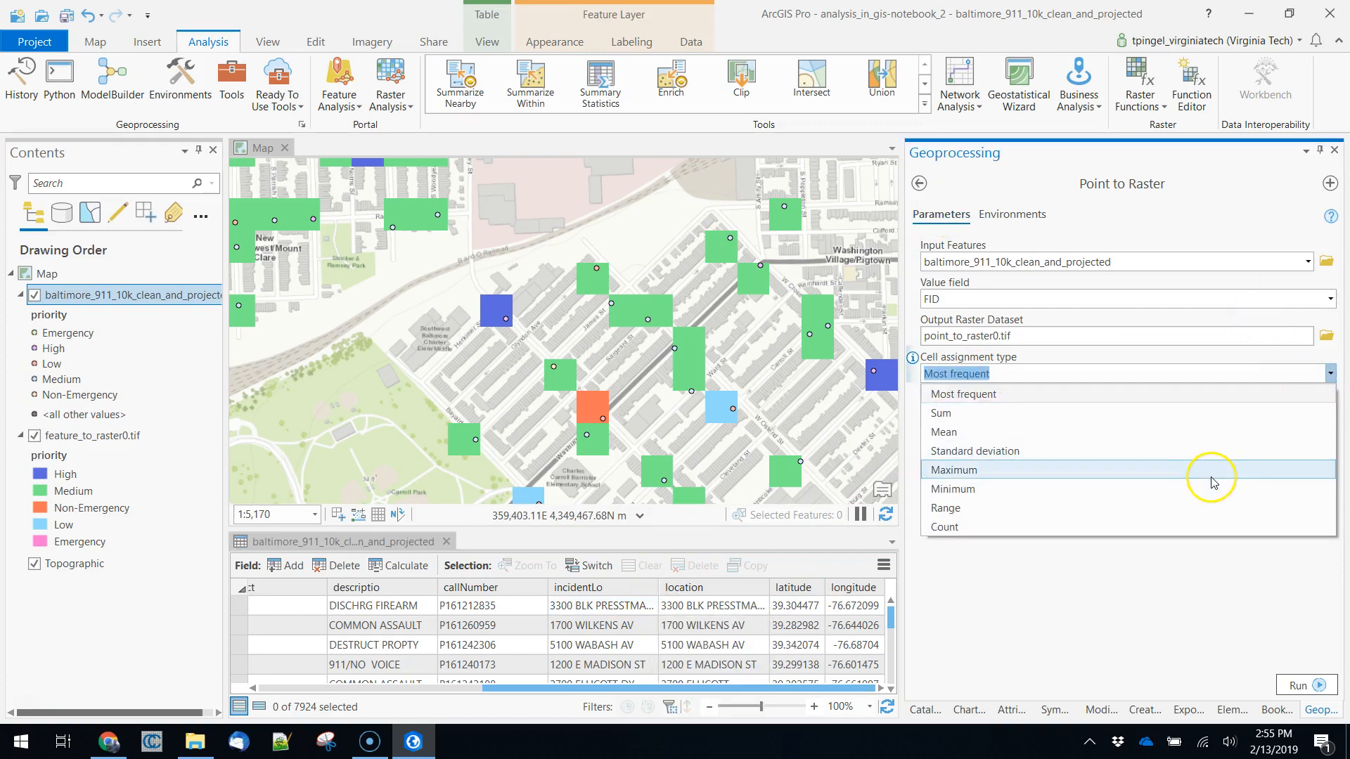
click(1042, 646)
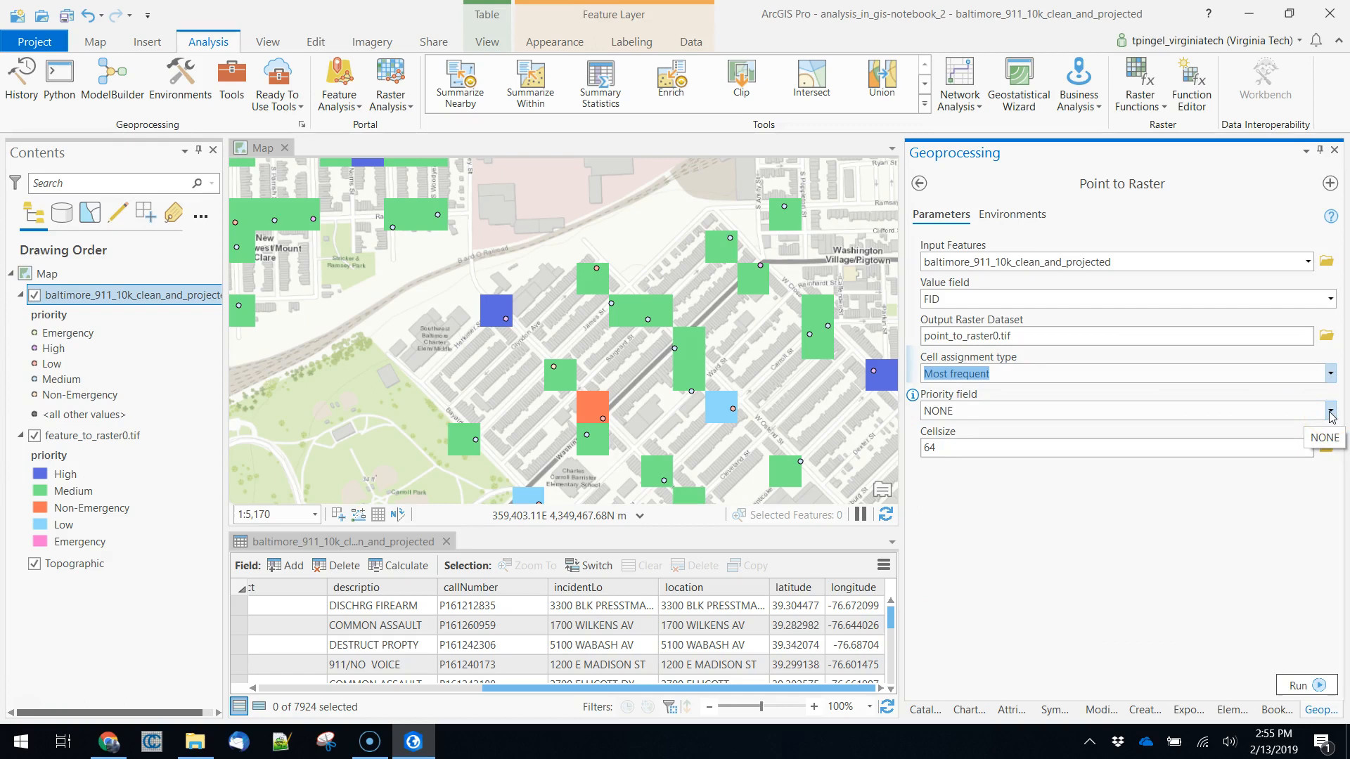
mouse_move(913, 396)
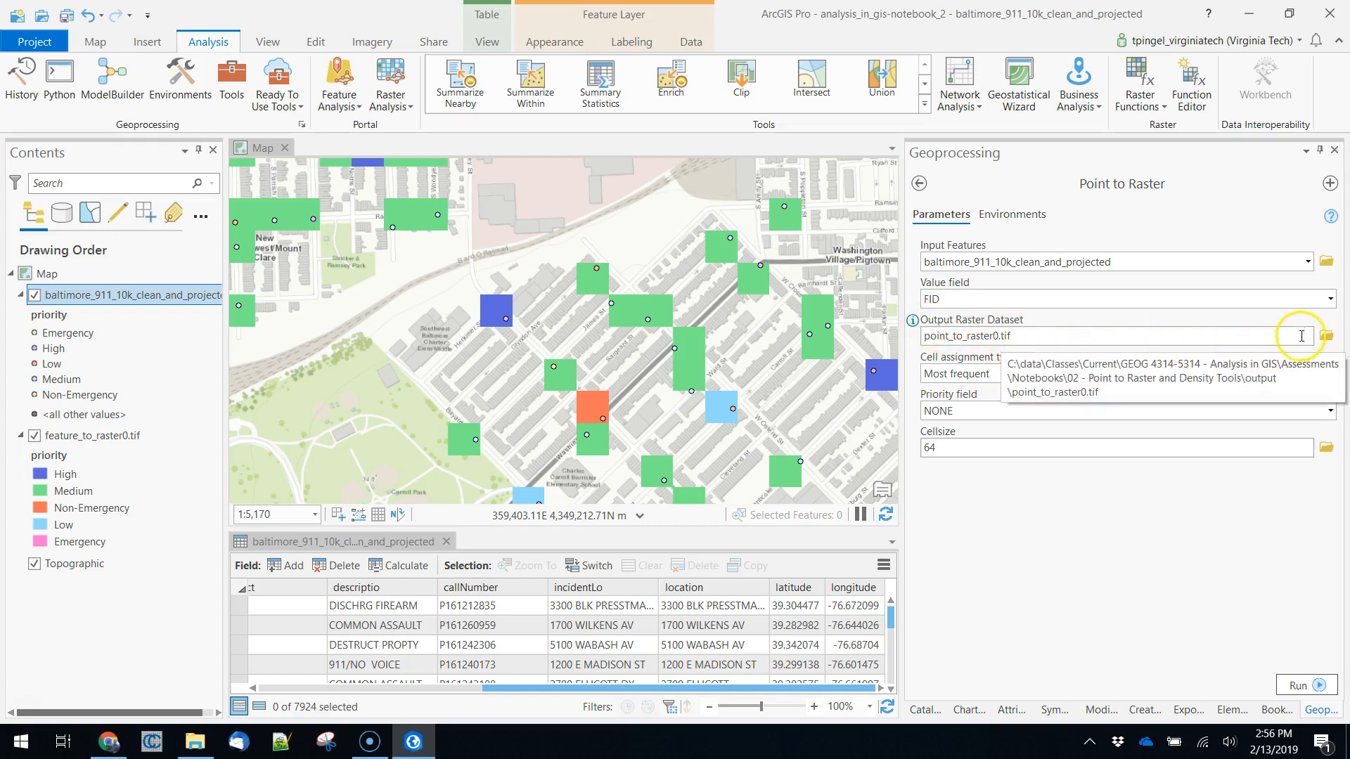
Set the value field back to priority and run Point to Raster with Most frequent cell assignment and cell size 64.
click(1328, 300)
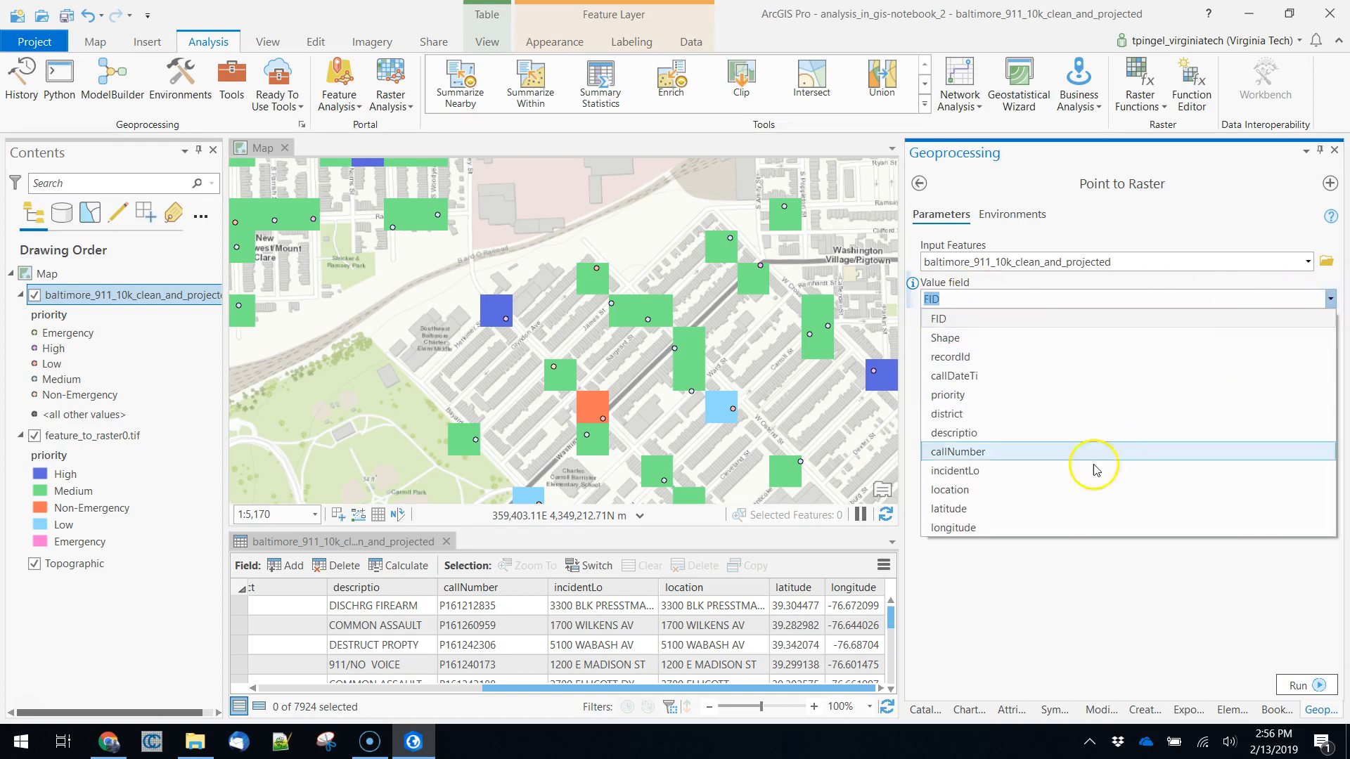
click(980, 395)
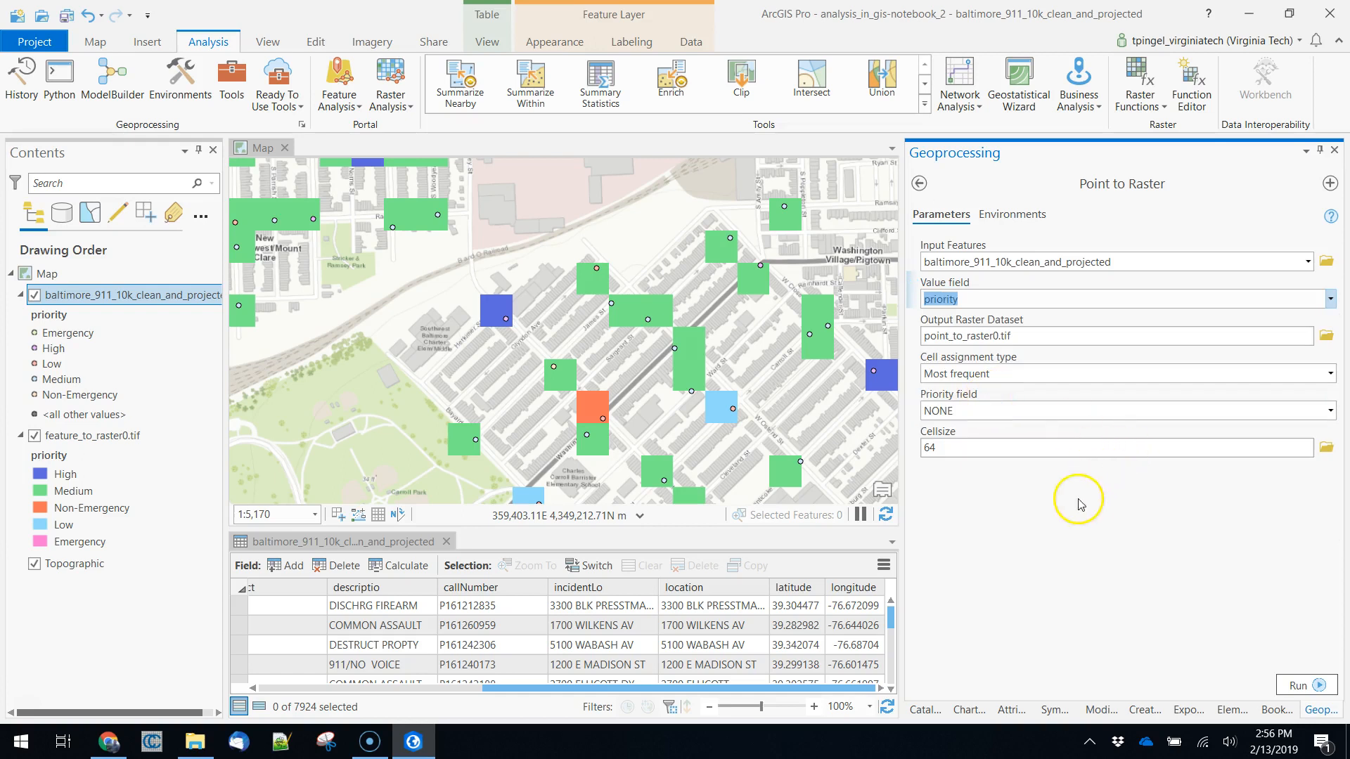
click(1298, 686)
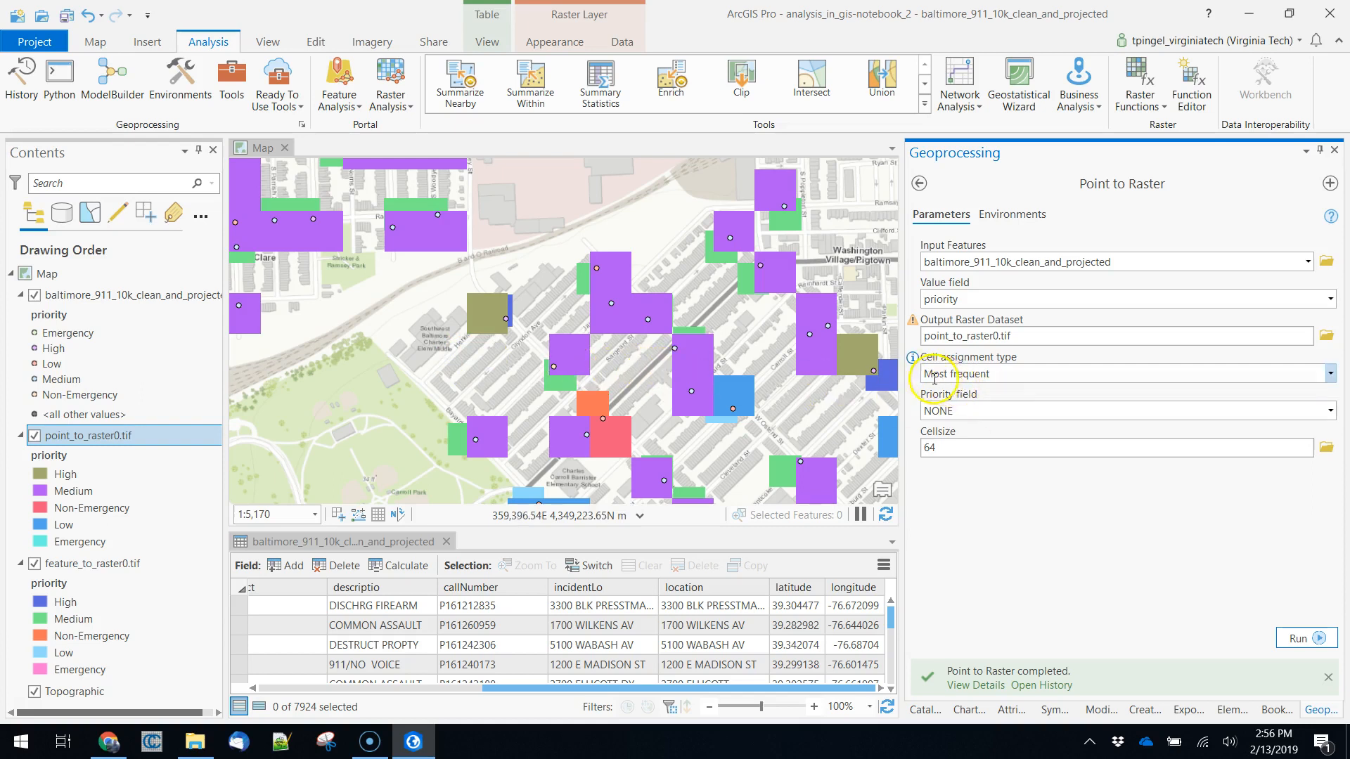
Compare the point_to_raster0.tif cells with the feature_to_raster0.tif cells and call points, from Washington Village out to the whole city.
scroll(685, 384, down, 3)
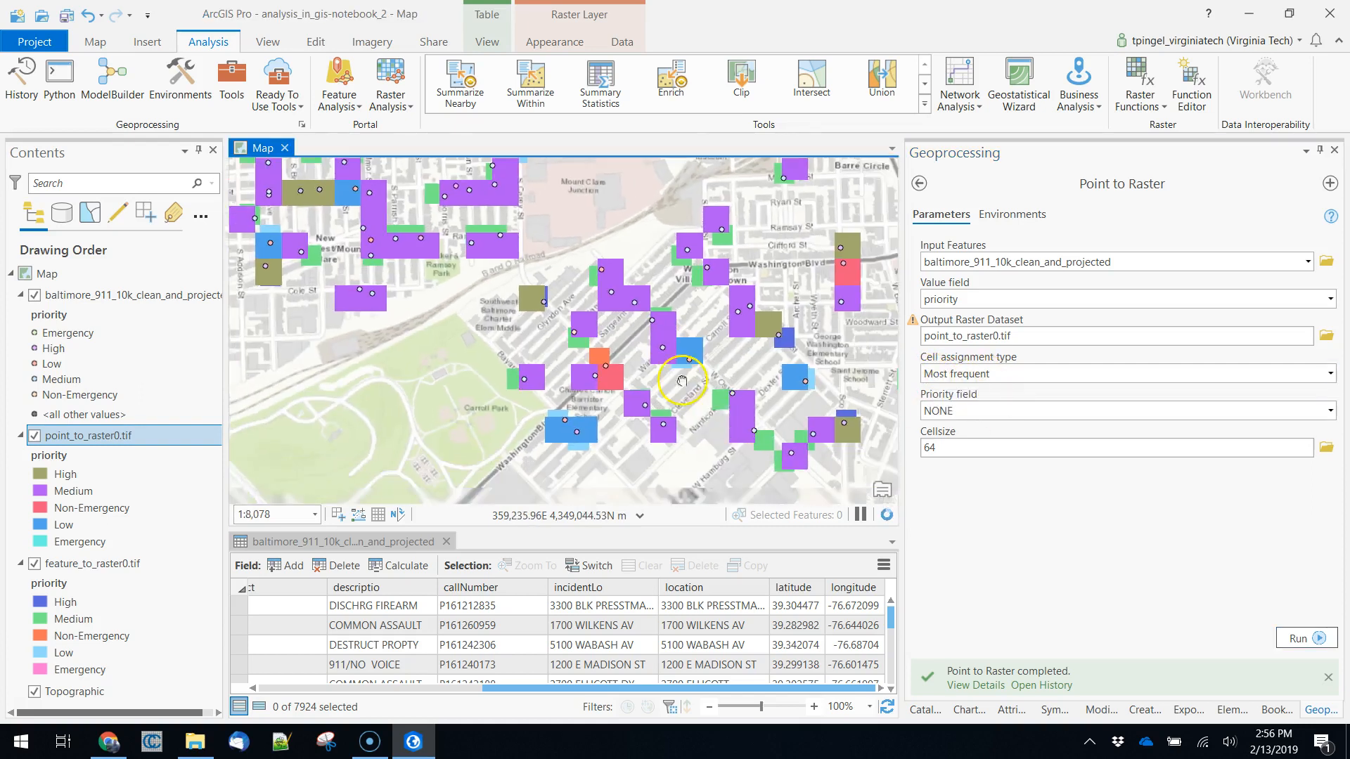
drag(682, 381, 633, 330)
scroll(505, 382, up, 2)
drag(819, 431, 324, 330)
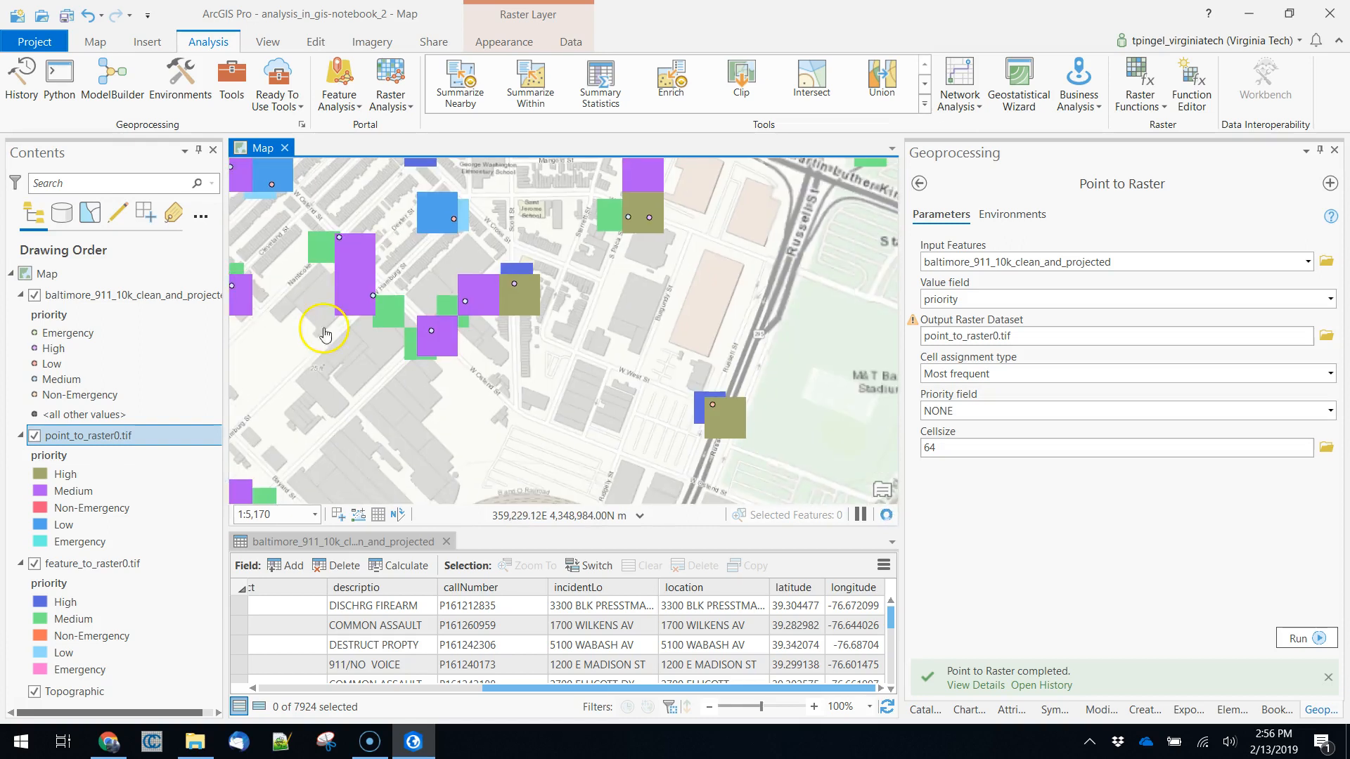
scroll(492, 351, down, 9)
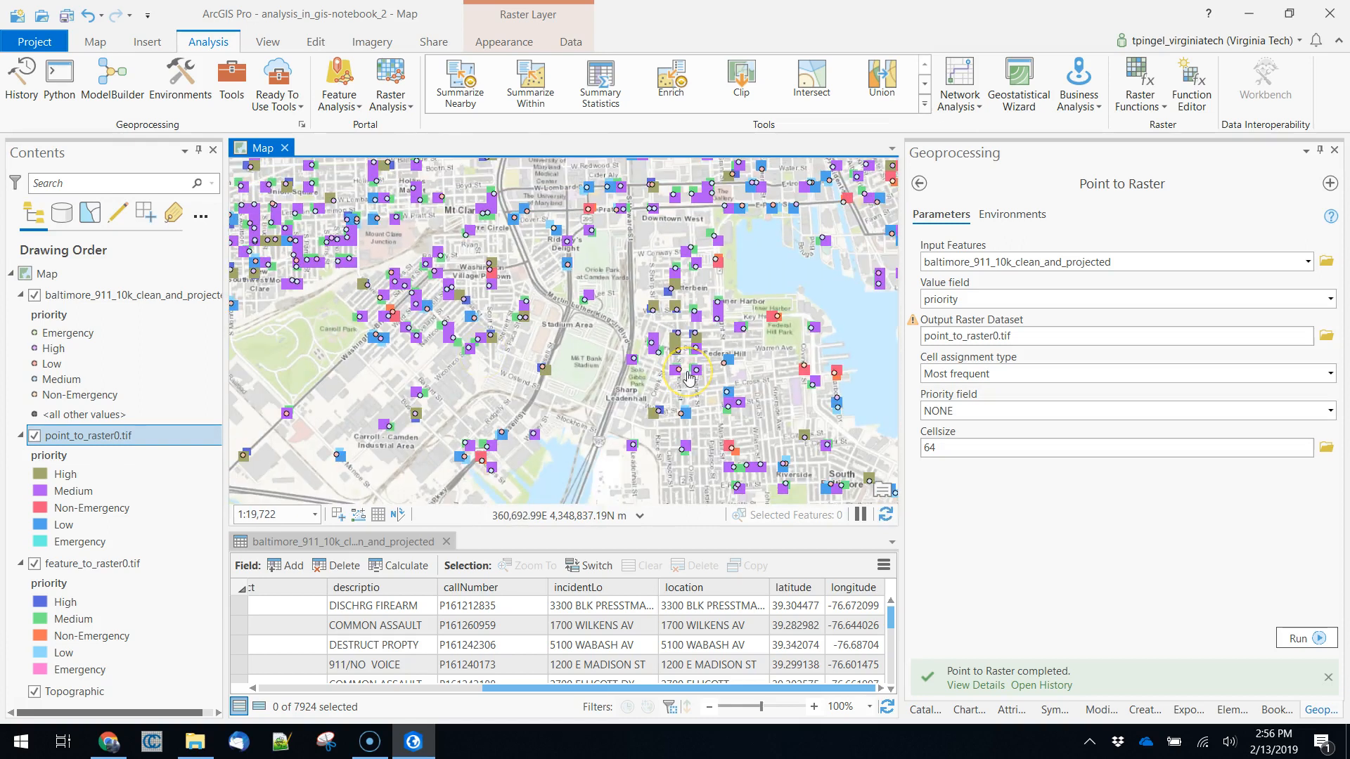
scroll(636, 312, down, 8)
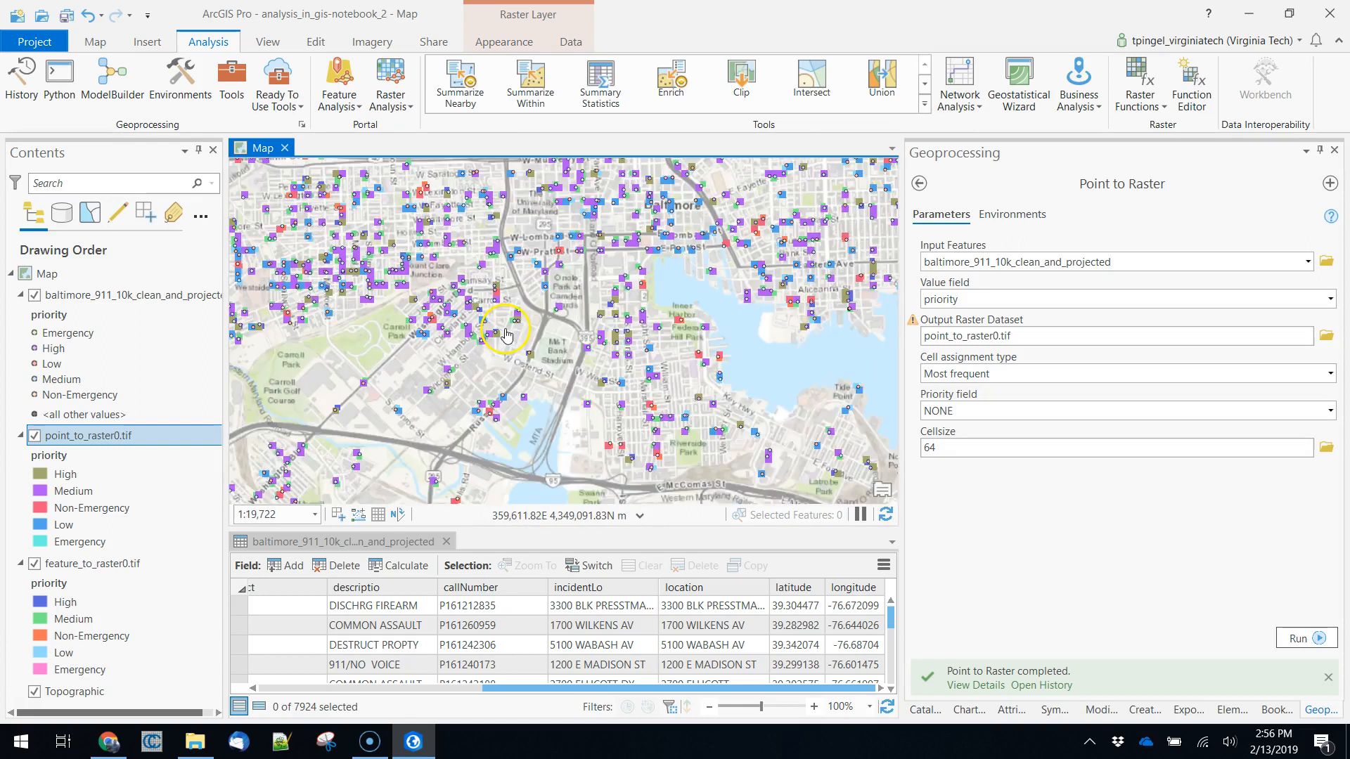
drag(618, 307, 698, 376)
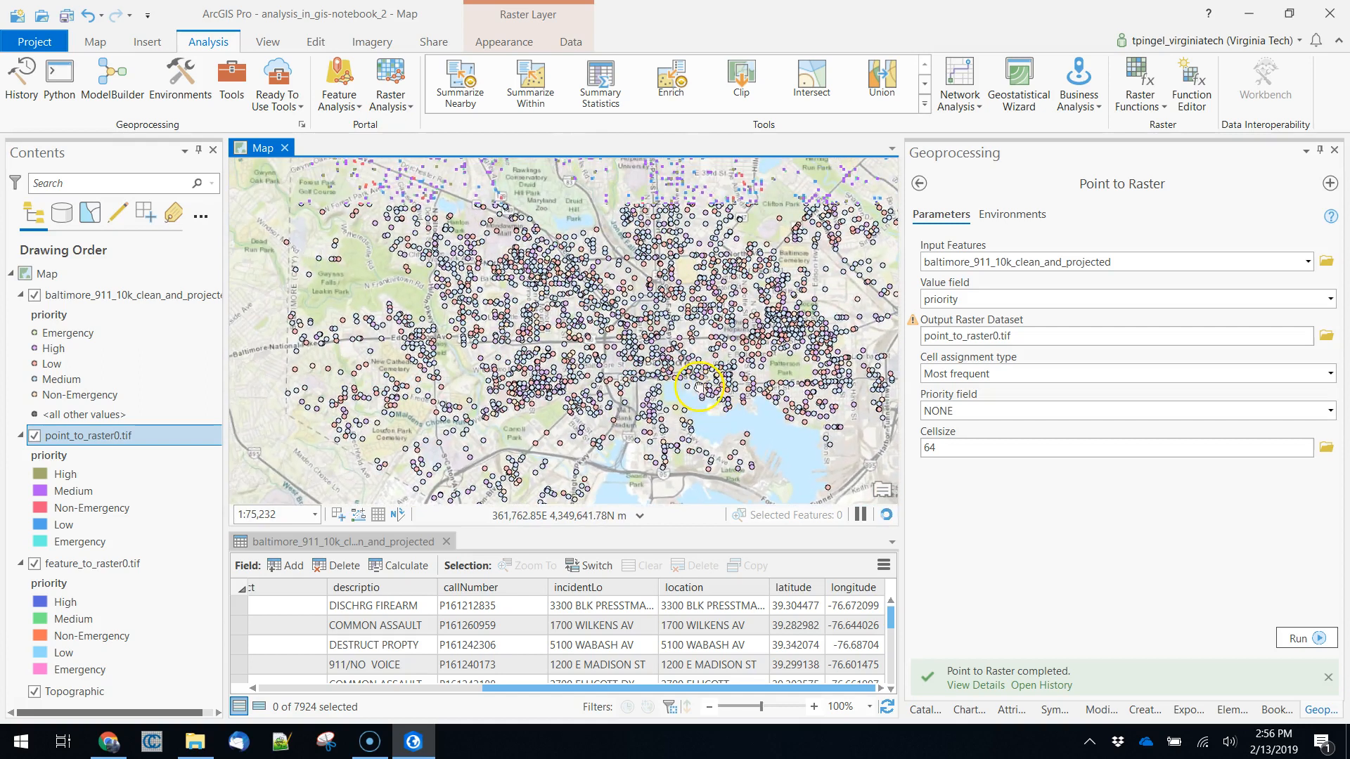
Toggle the baltimore_911_10k_clean_and_projected points to compare them with the rasters, leaving the points layer hidden.
click(35, 297)
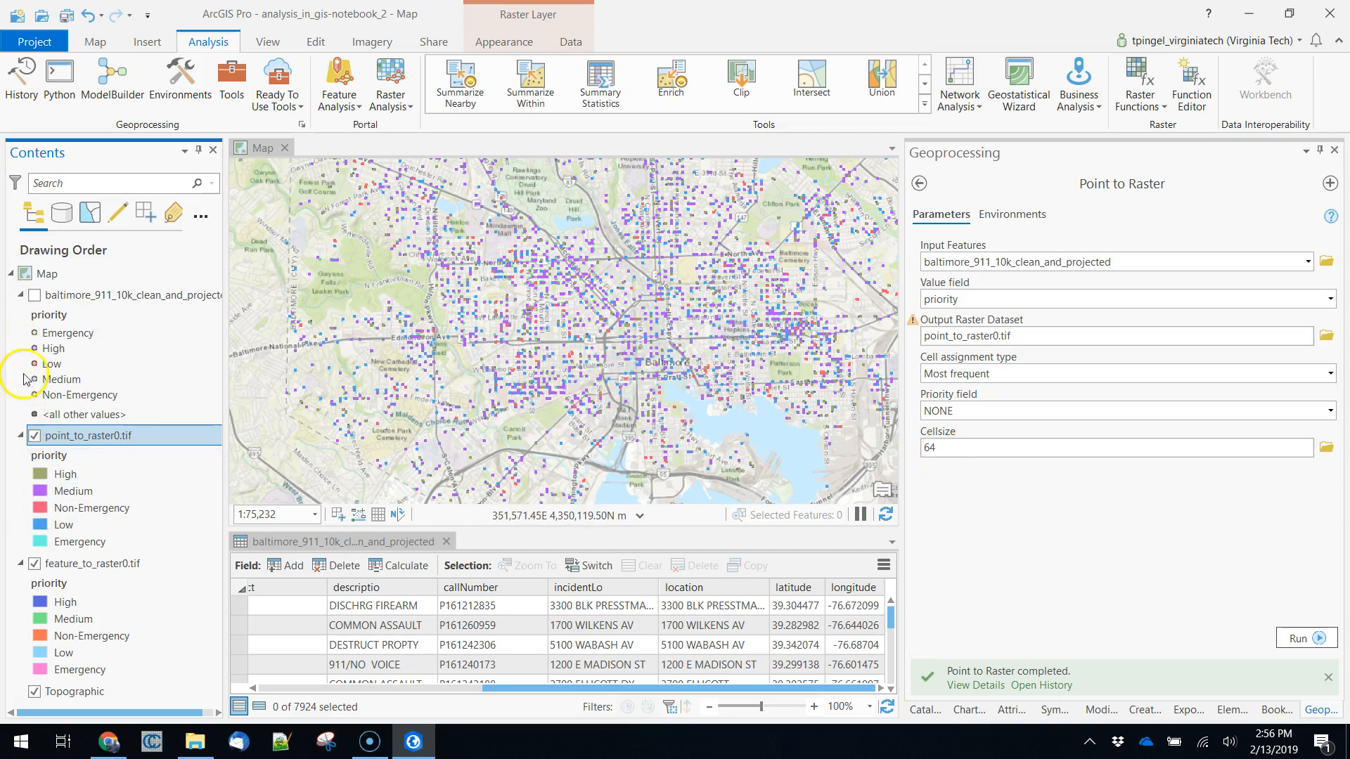
click(35, 297)
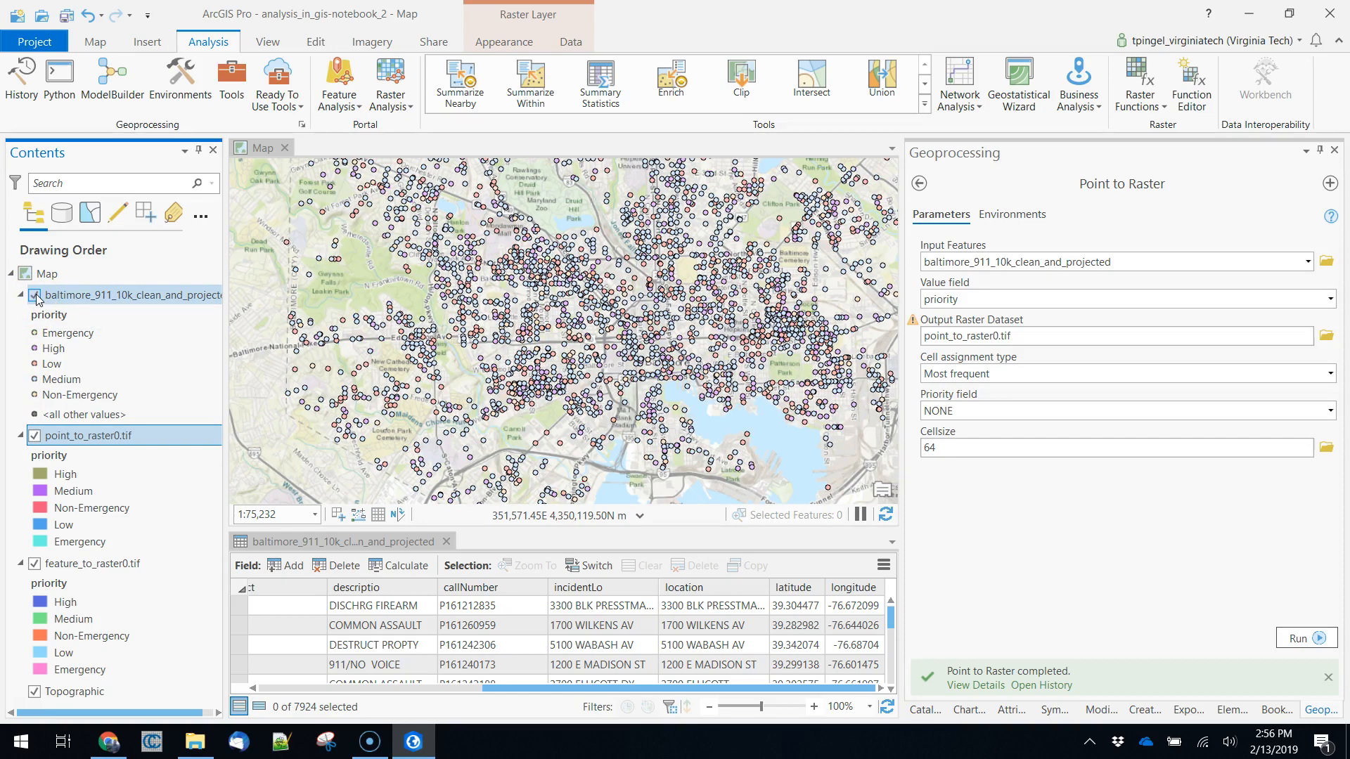
click(35, 297)
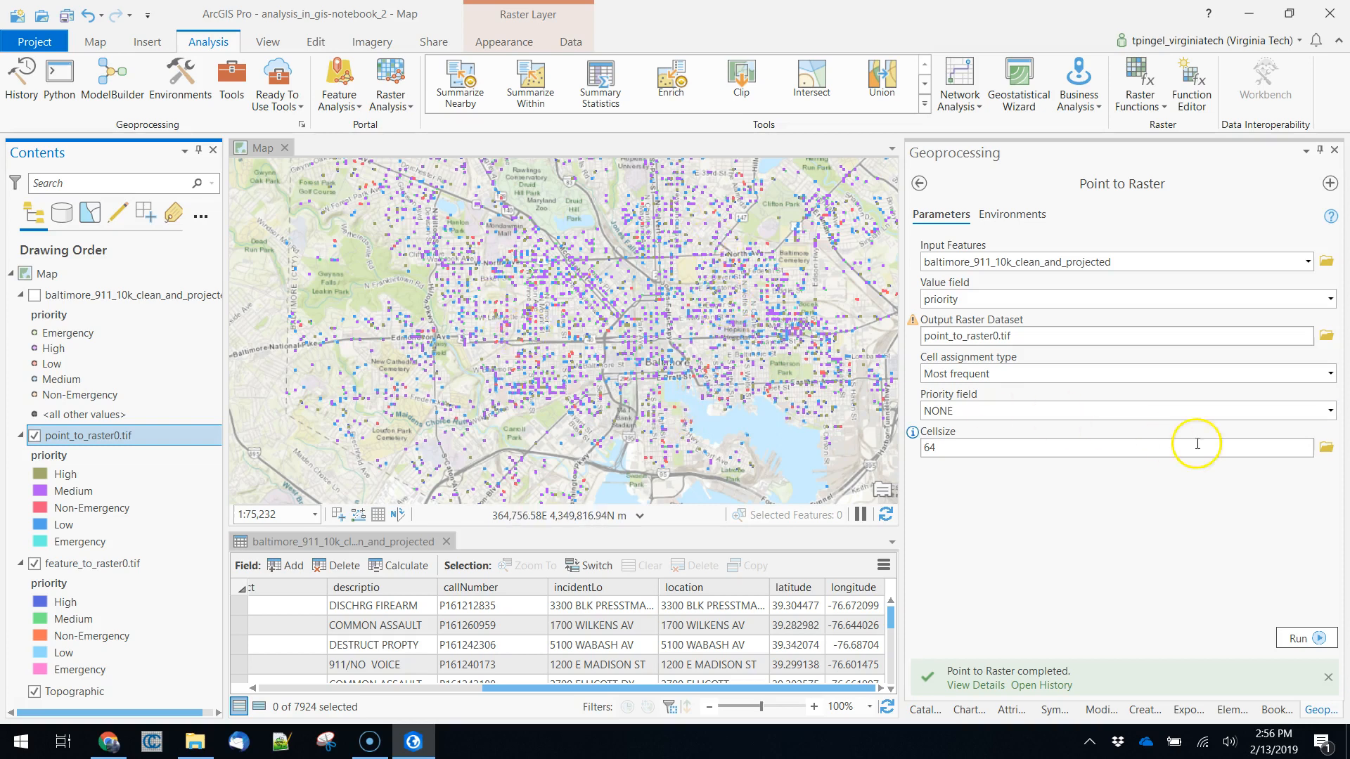
Run Point to Raster with cell size 250 and show the call points to compare them with the resulting cells up close.
drag(976, 447, 918, 449)
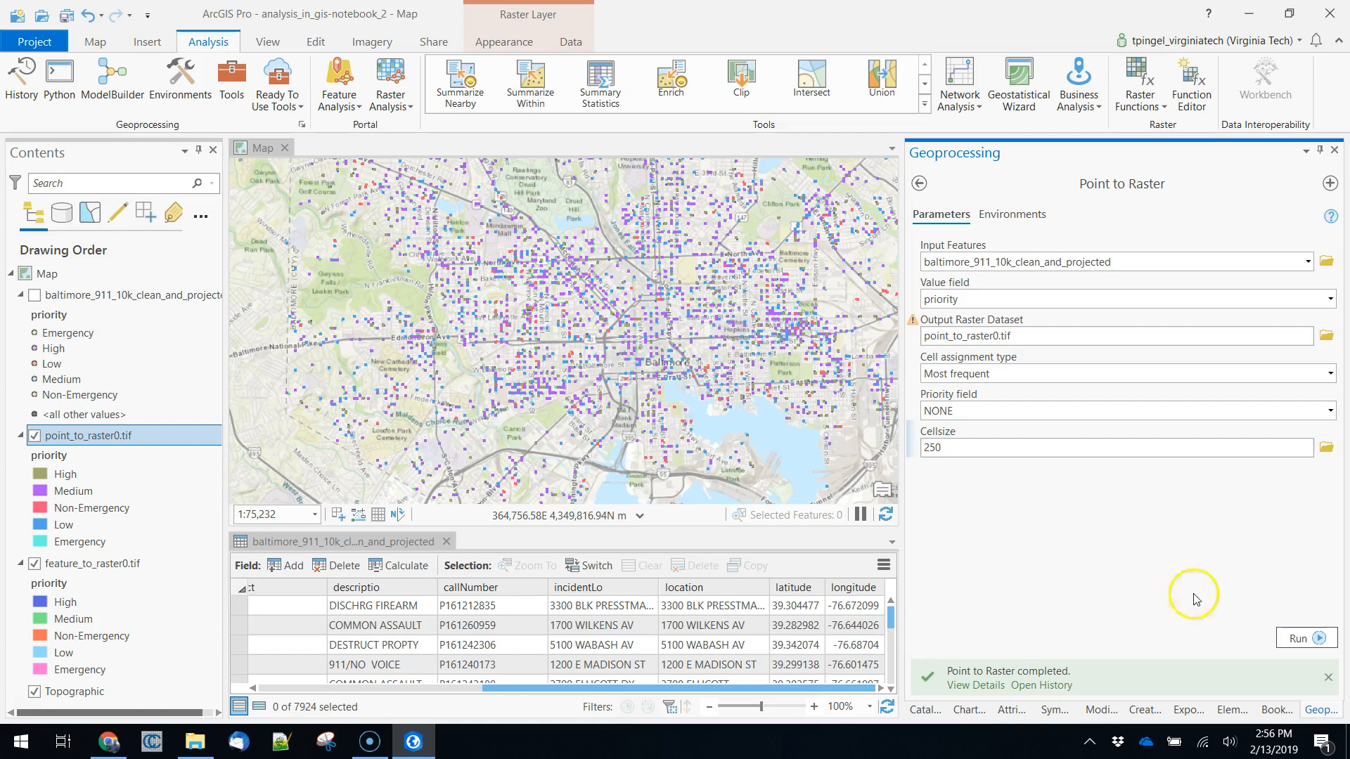
click(1299, 638)
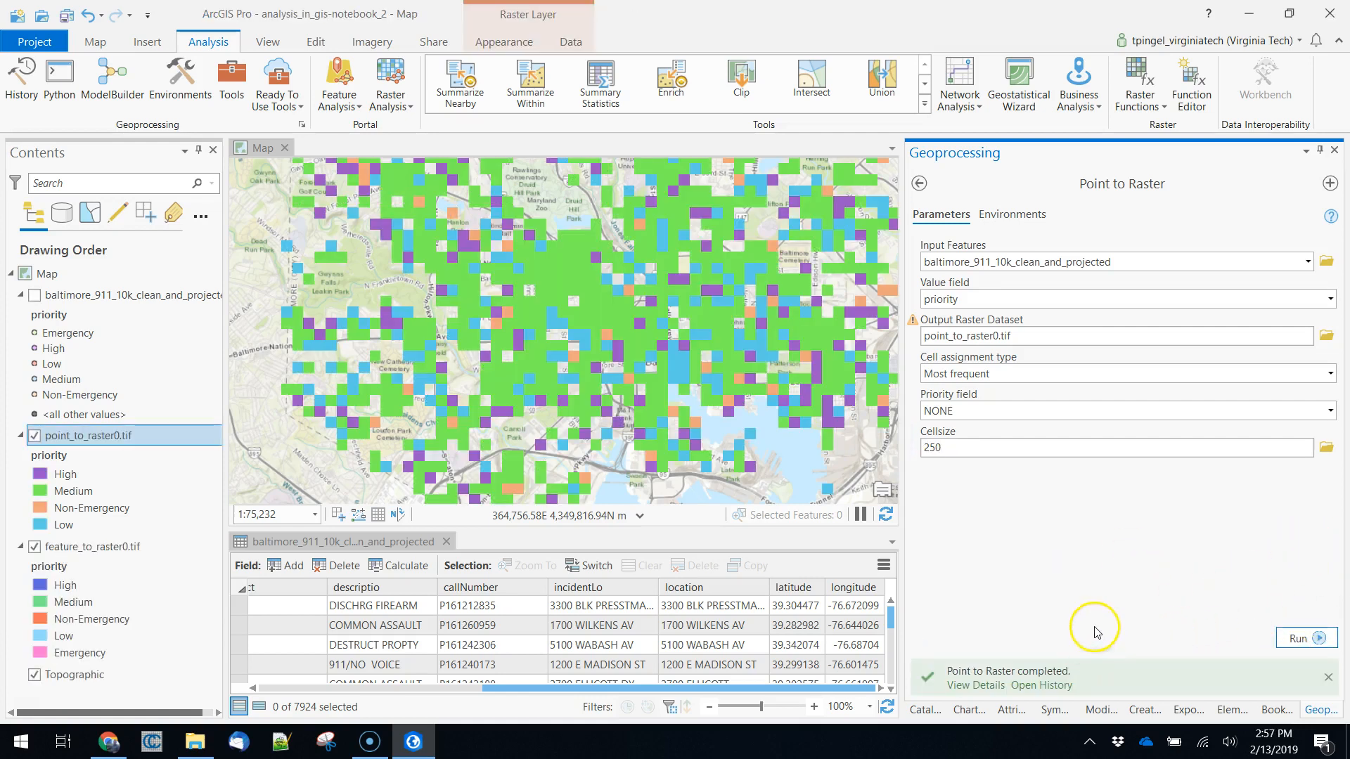
click(34, 295)
scroll(545, 297, up, 4)
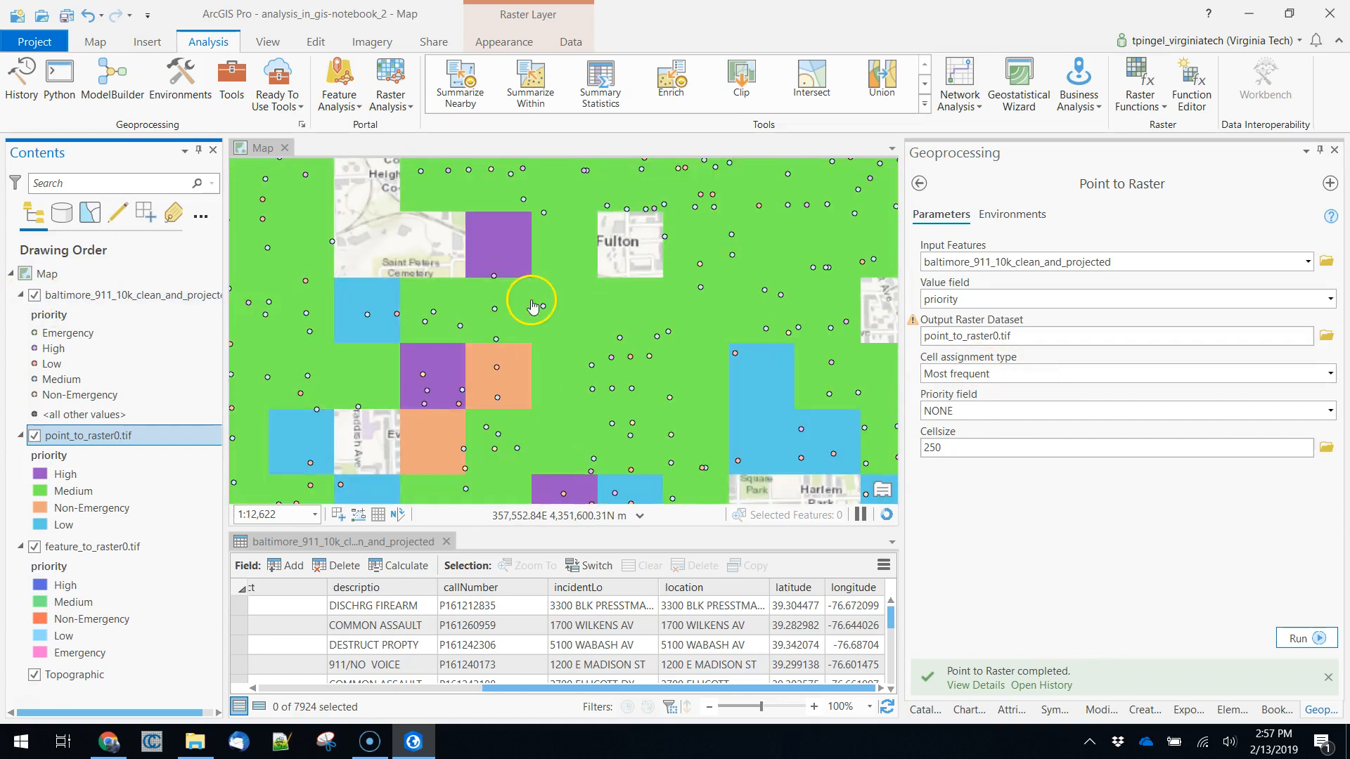
scroll(424, 413, up, 1)
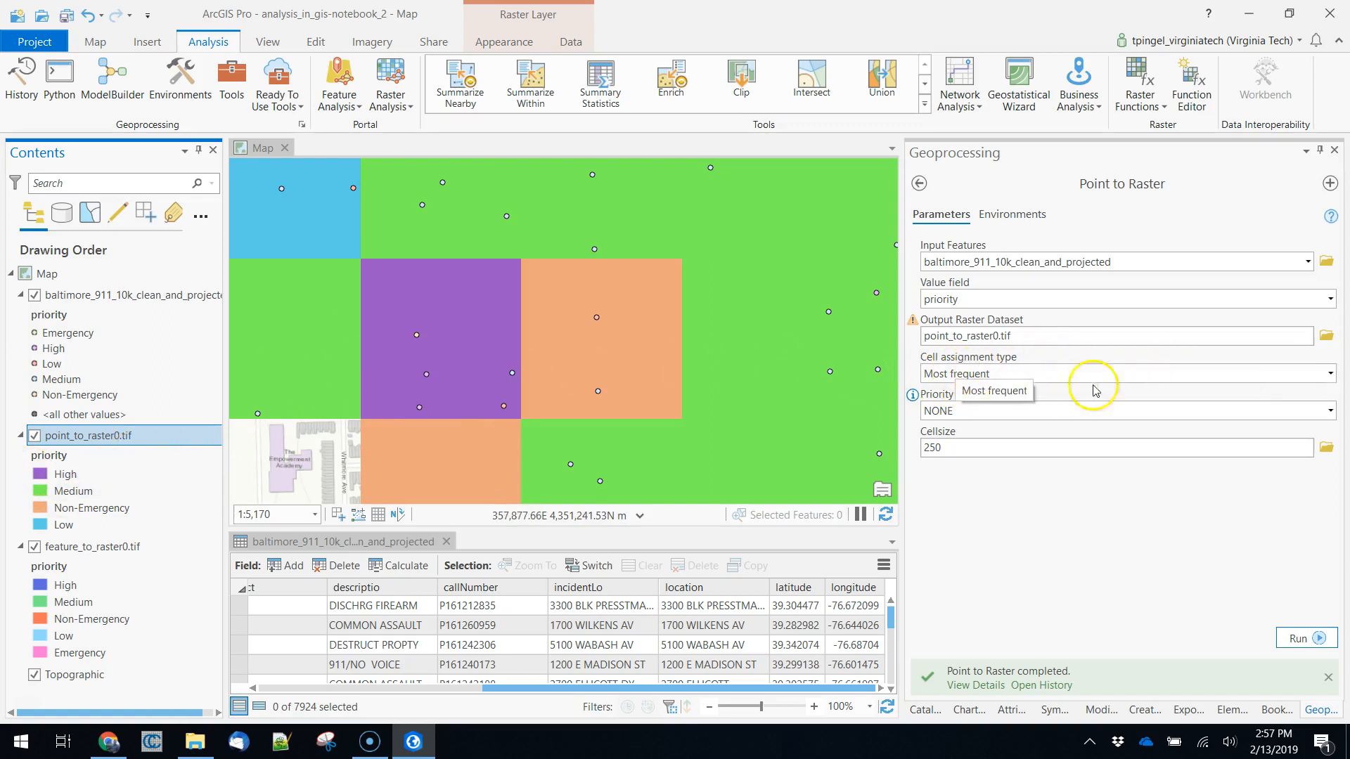
Rerun Point to Raster on priority with Most frequent cell assignment and cell size 500, and view the result across the whole city.
drag(979, 452, 867, 458)
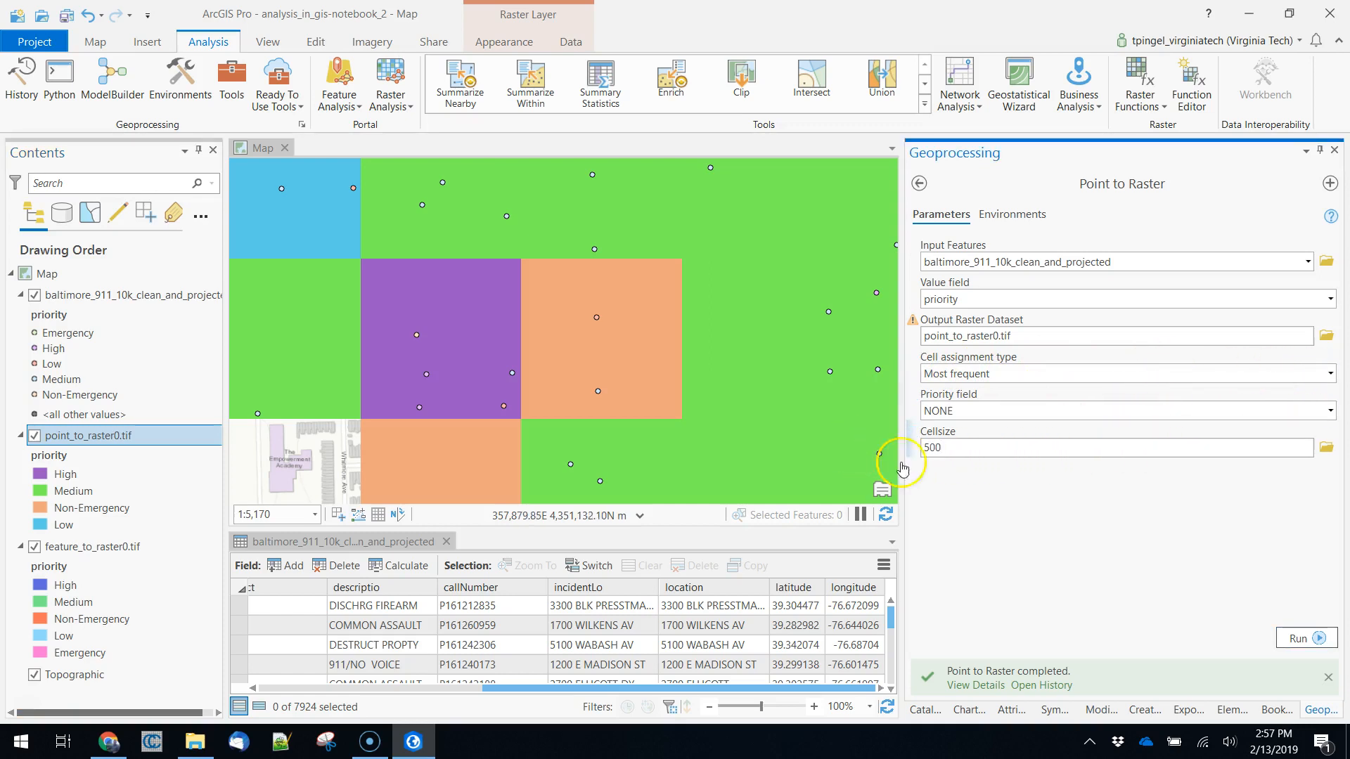
click(1301, 638)
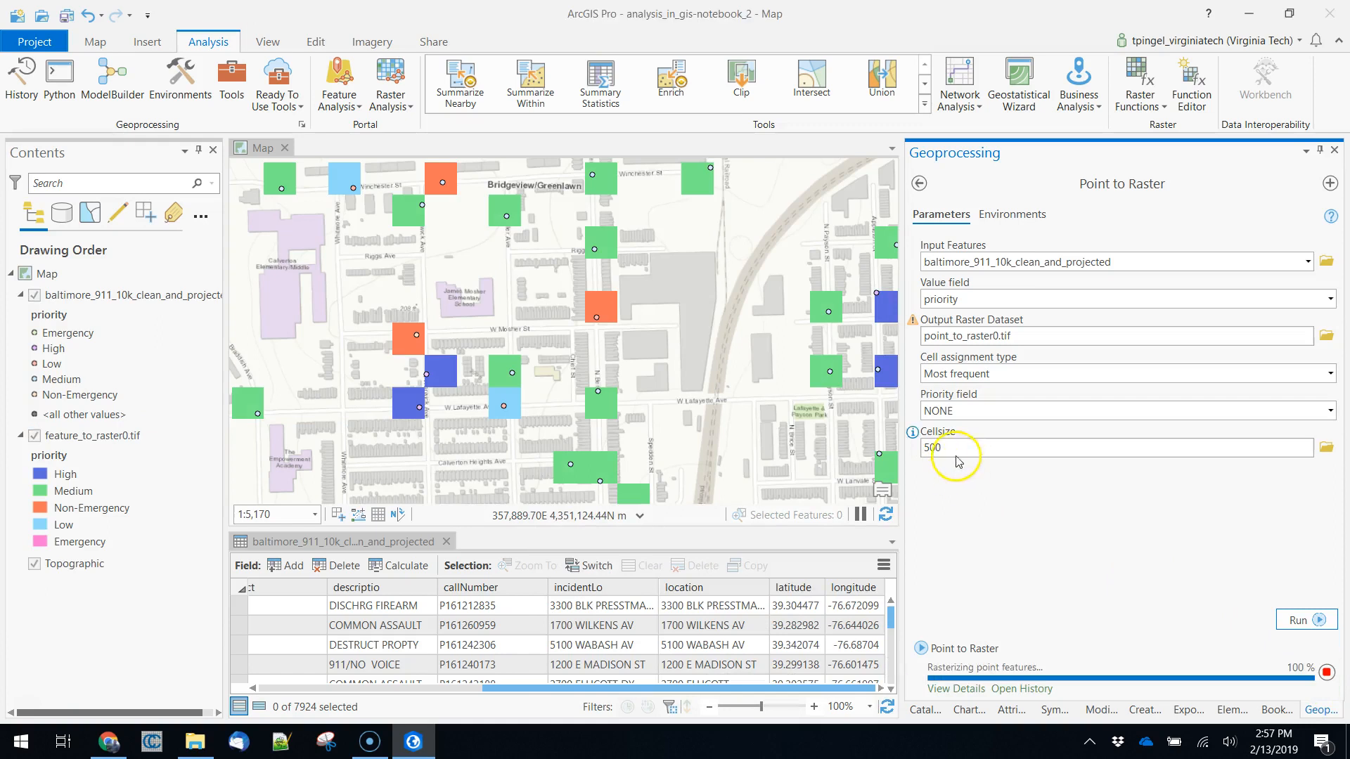
scroll(645, 315, down, 3)
scroll(646, 315, down, 5)
scroll(671, 367, down, 4)
drag(694, 379, 510, 373)
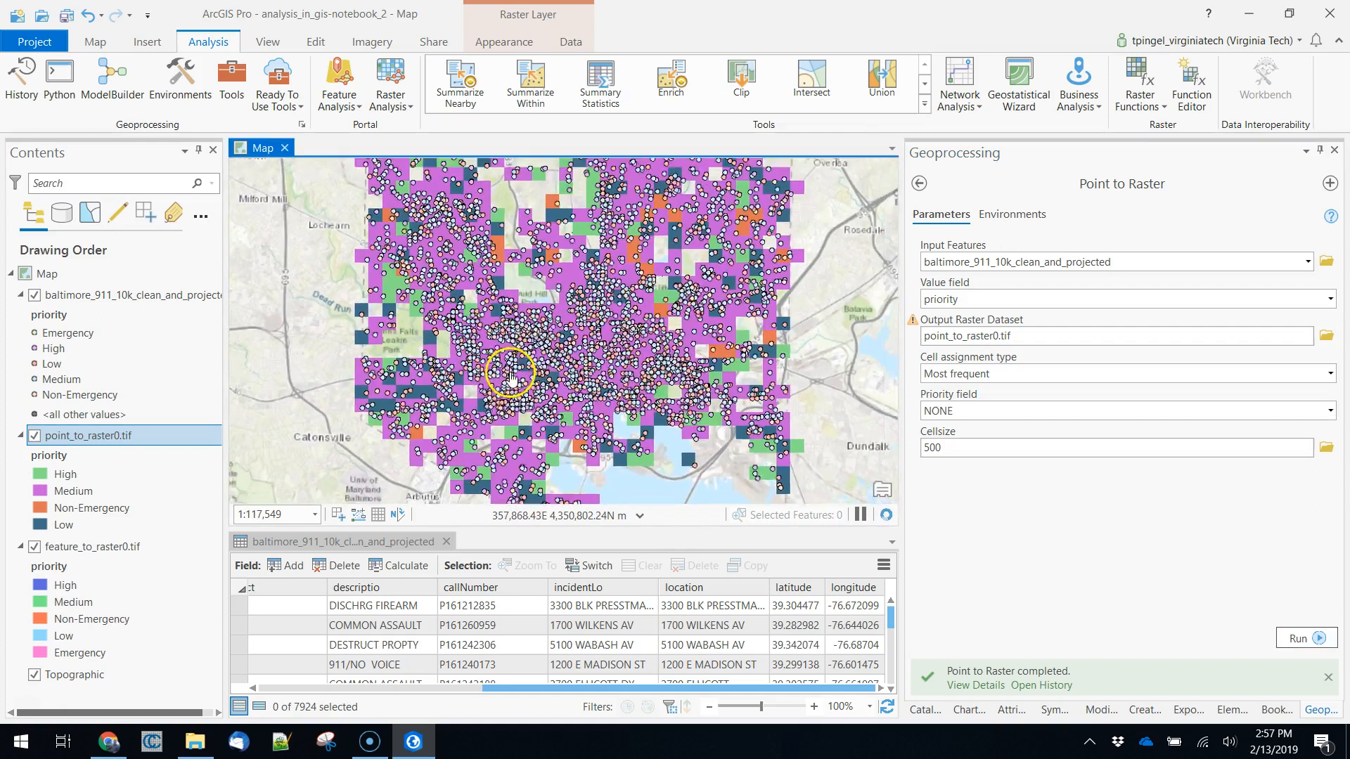
scroll(510, 378, down, 2)
Hide the call points and feature_to_raster0.tif layers to examine the point_to_raster0.tif priority classes alone.
click(34, 296)
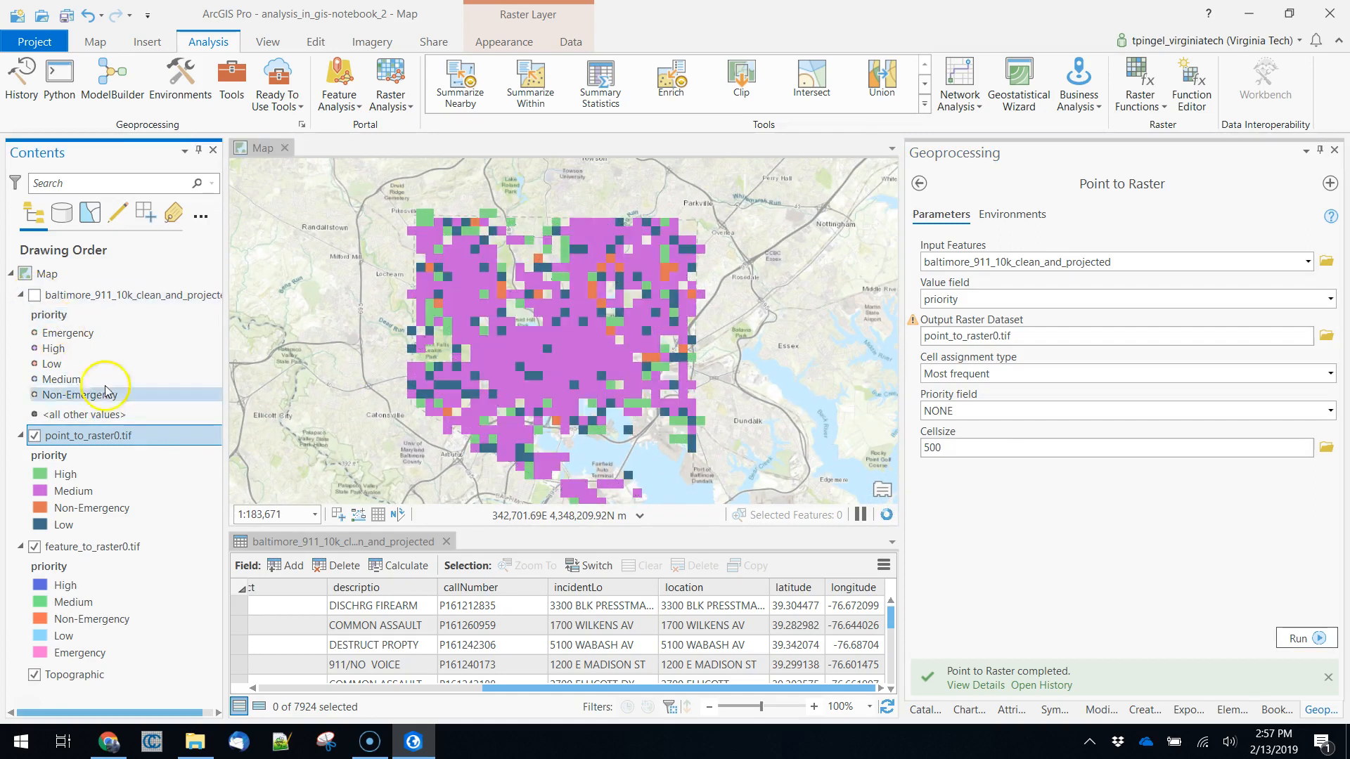
click(34, 546)
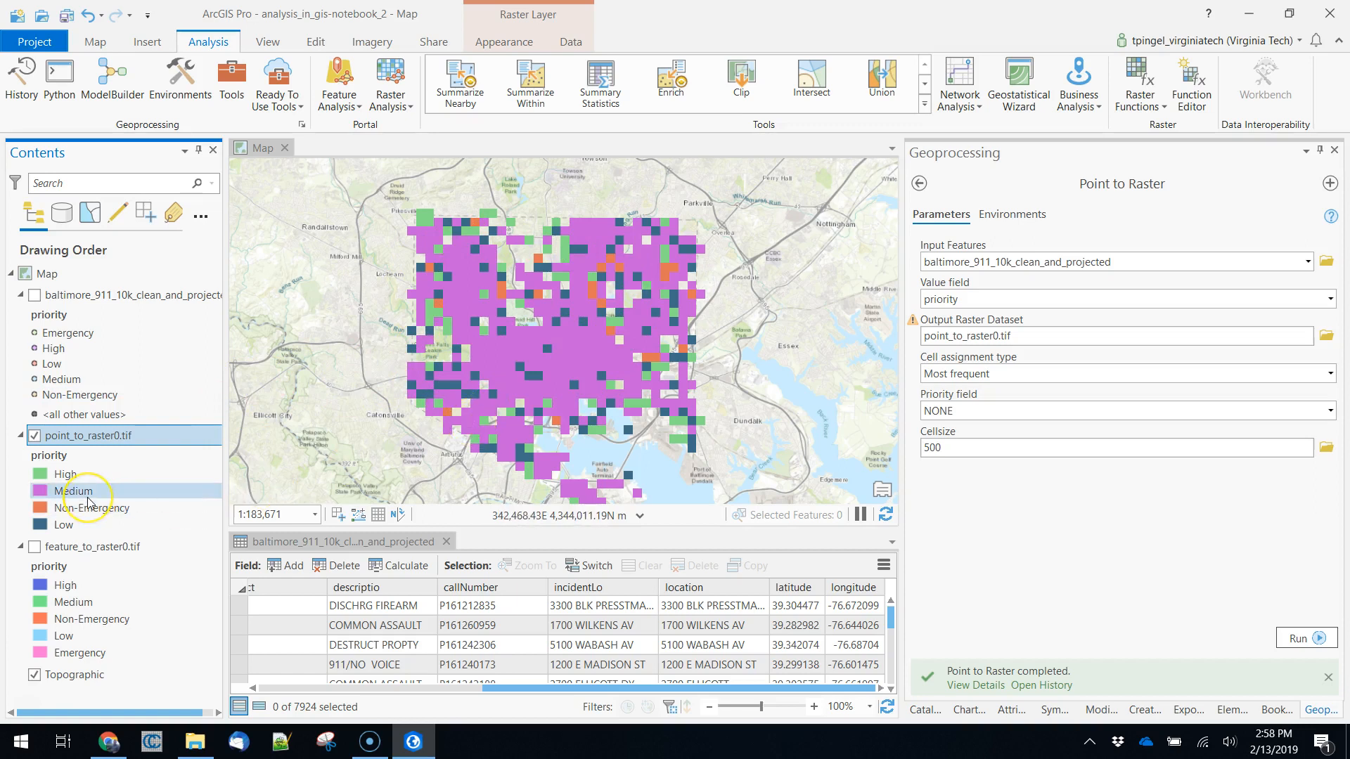
click(65, 525)
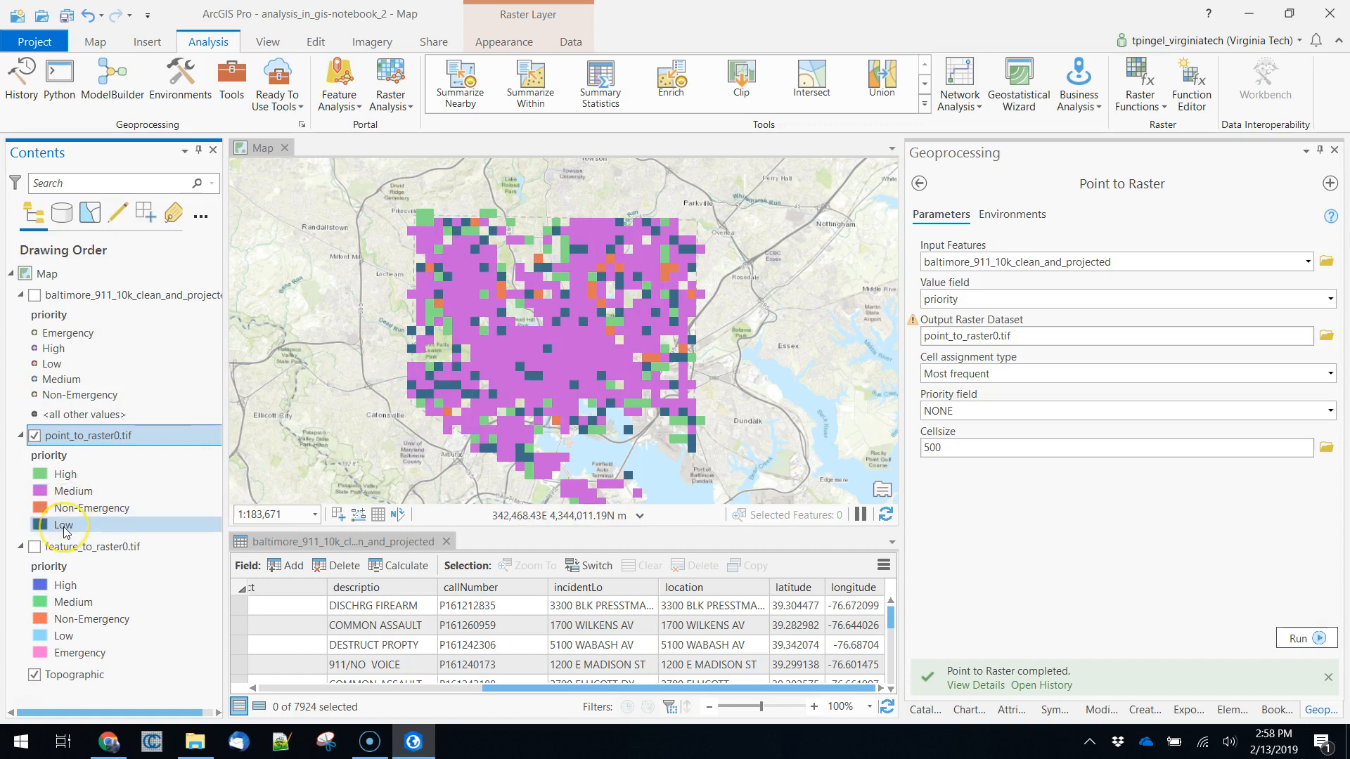
click(71, 513)
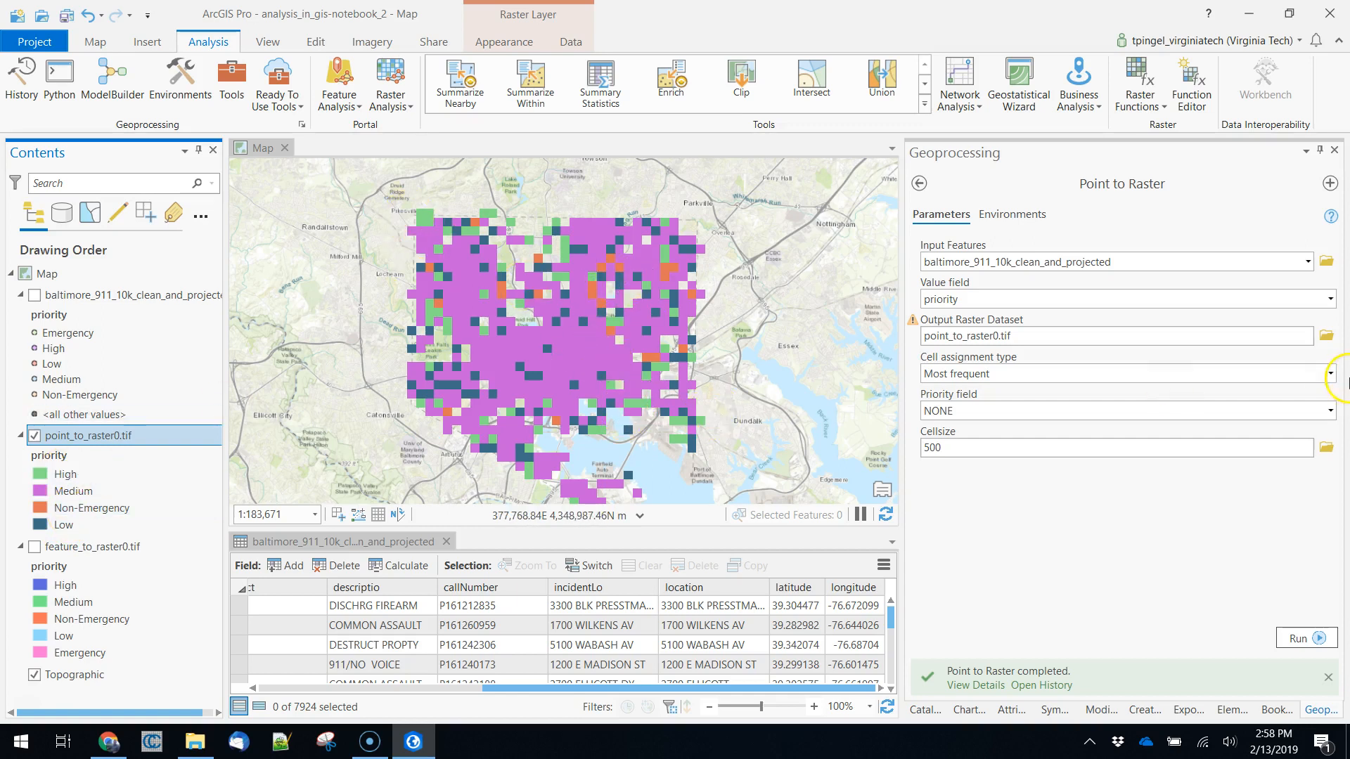
Rerun Point to Raster with the Count cell assignment type, keeping cell size 500.
click(1331, 374)
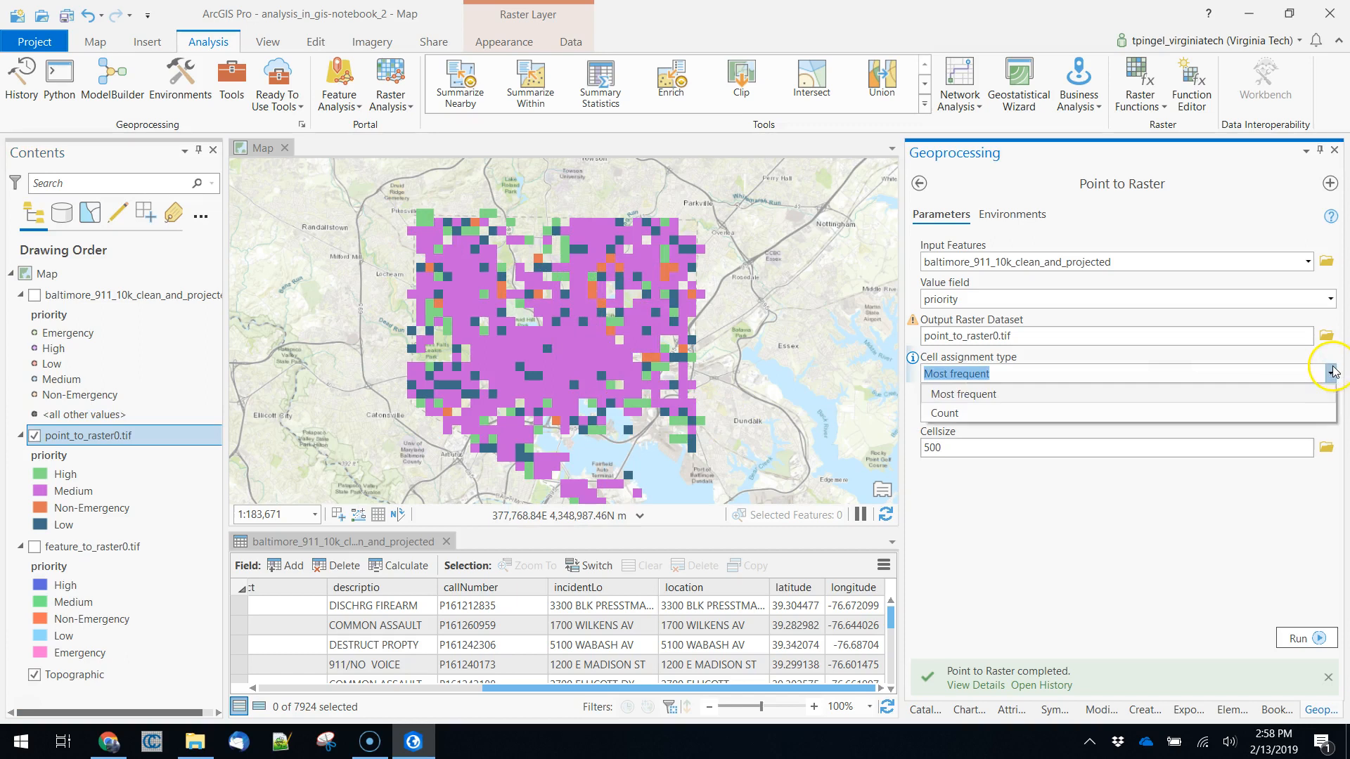
click(1269, 407)
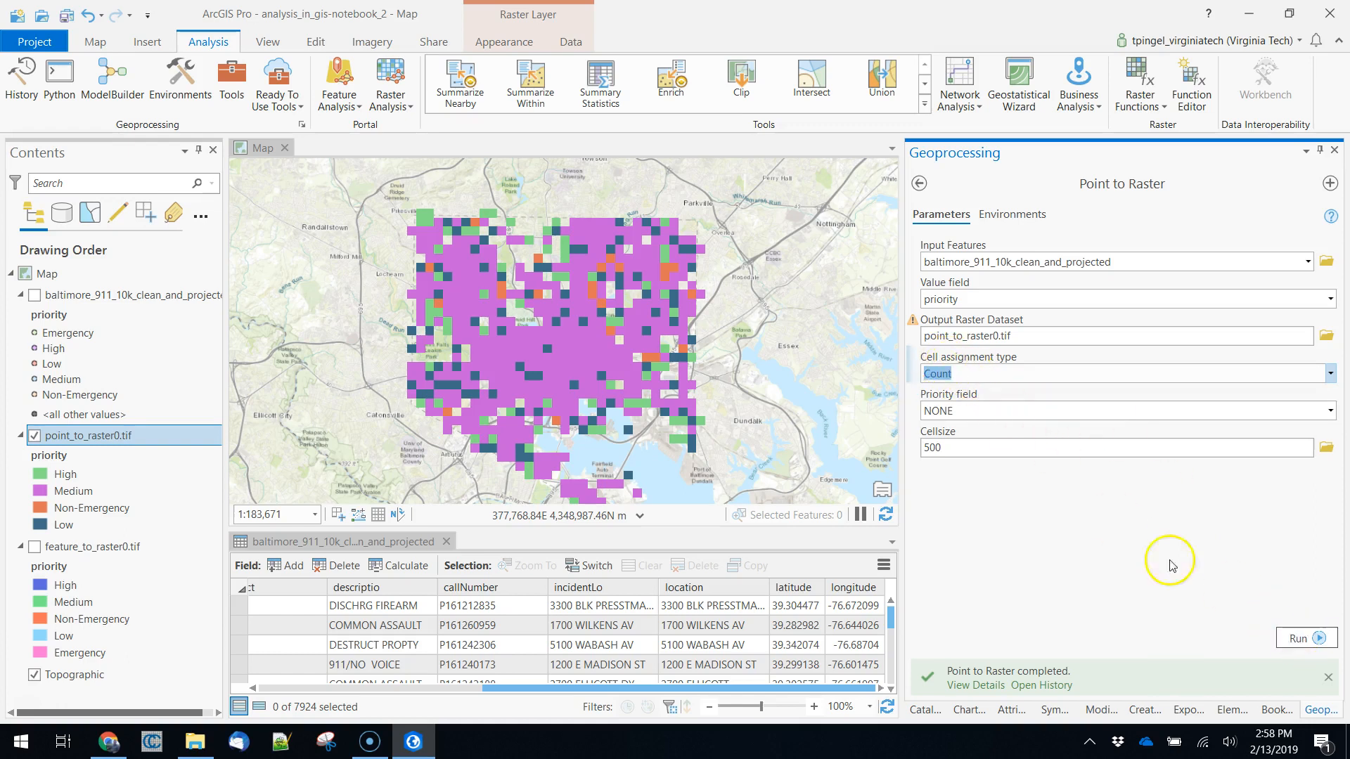
click(1298, 639)
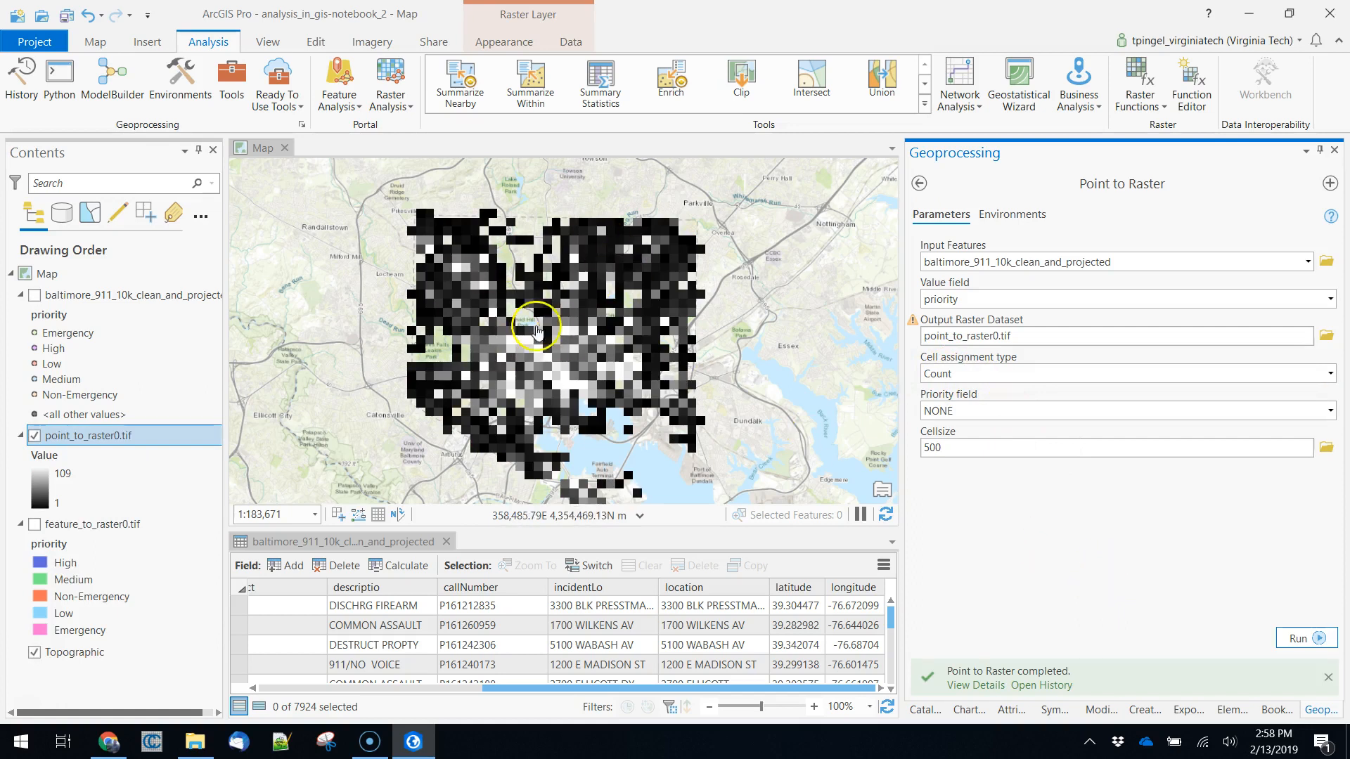
Apply a continuous green-yellow-red color scheme to the stretched symbology of point_to_raster0.tif.
click(71, 436)
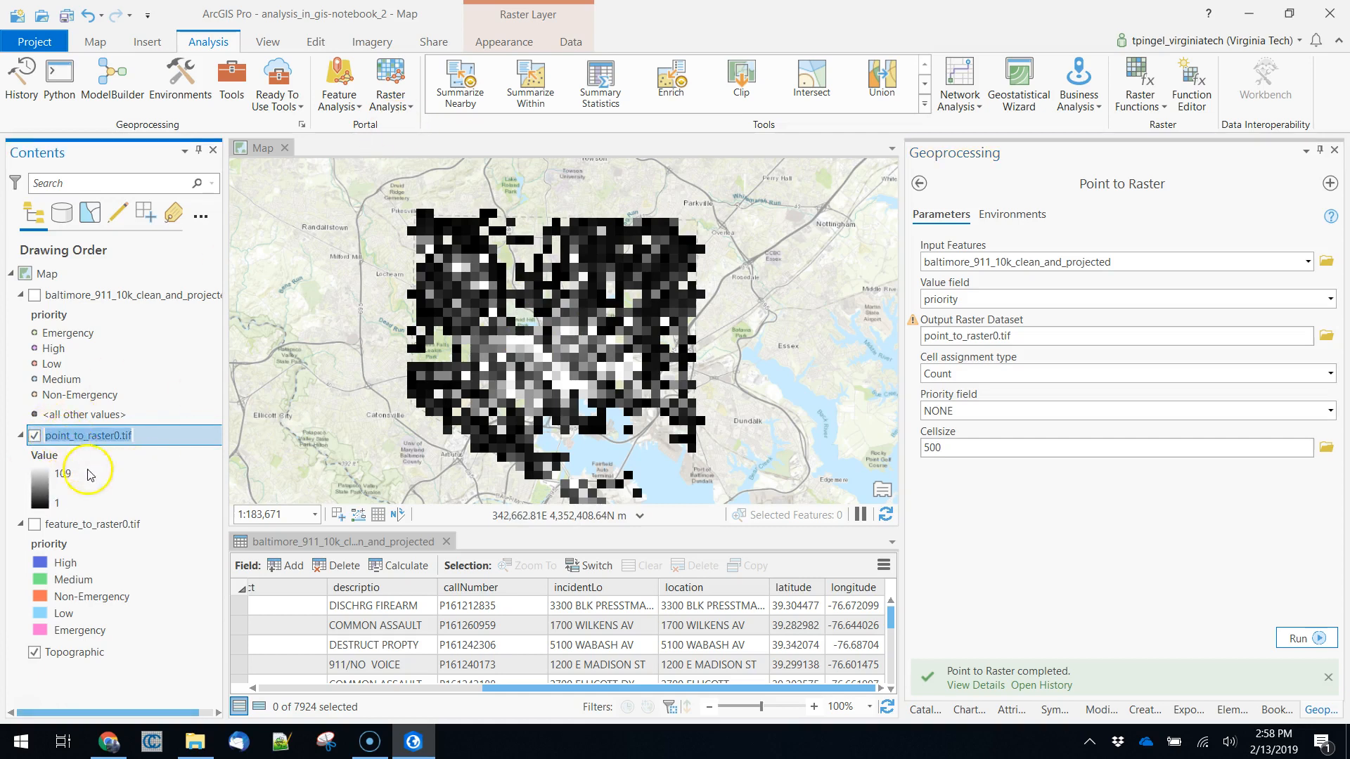
click(88, 470)
click(74, 434)
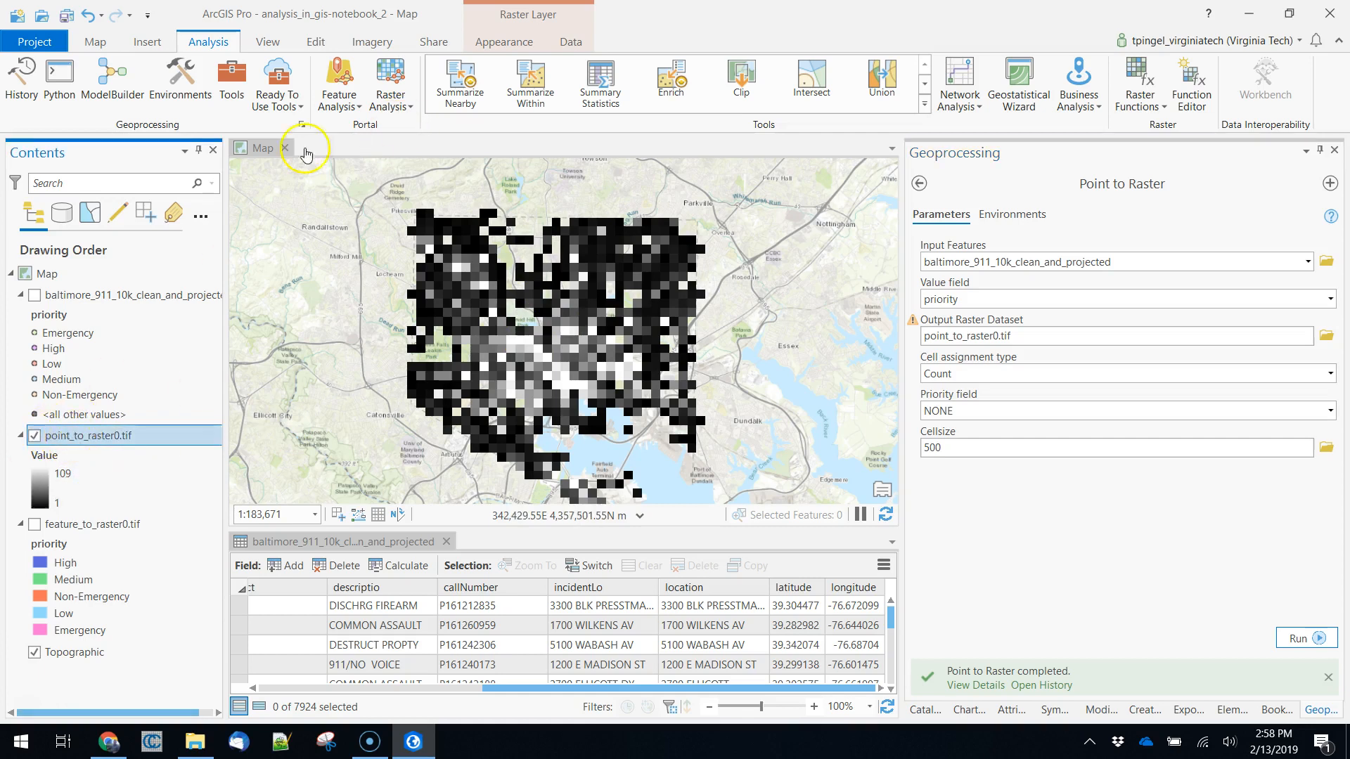
click(517, 46)
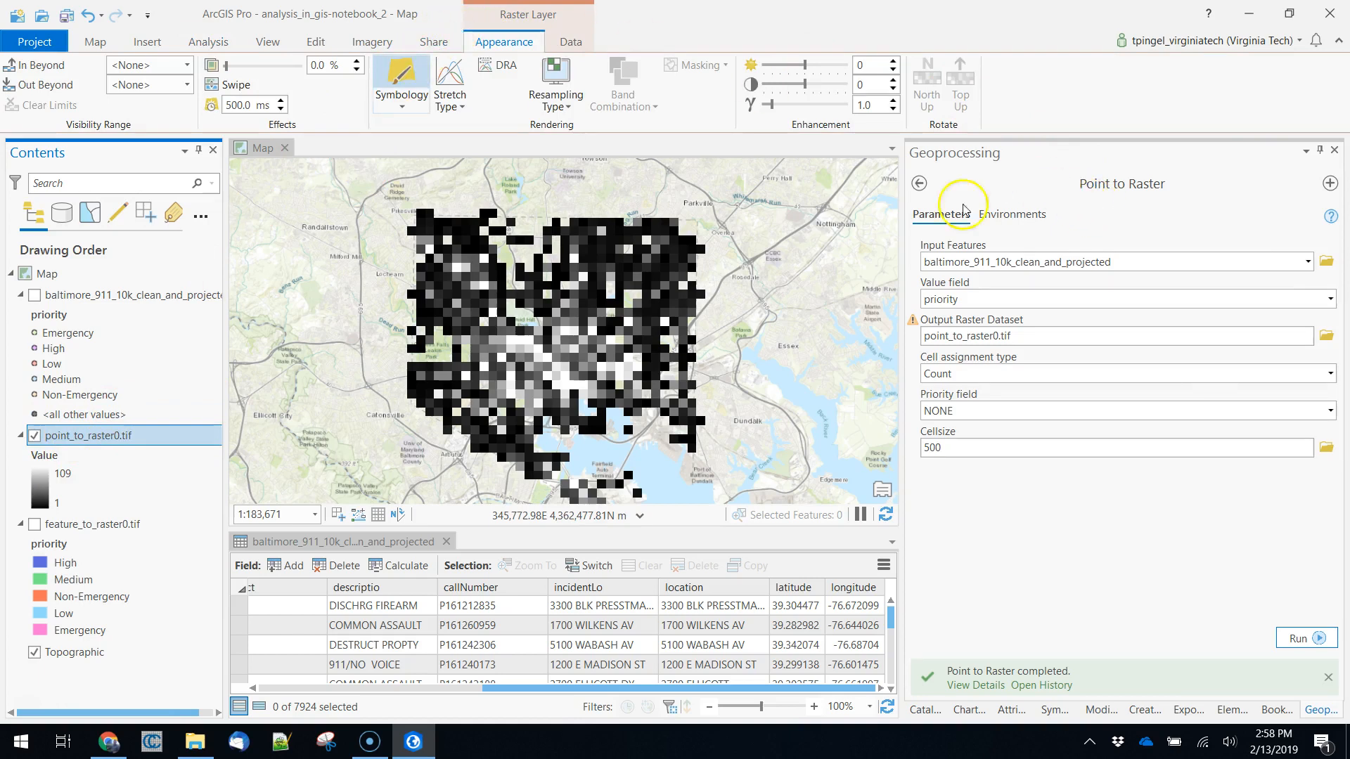
click(1332, 294)
drag(1328, 331, 1335, 339)
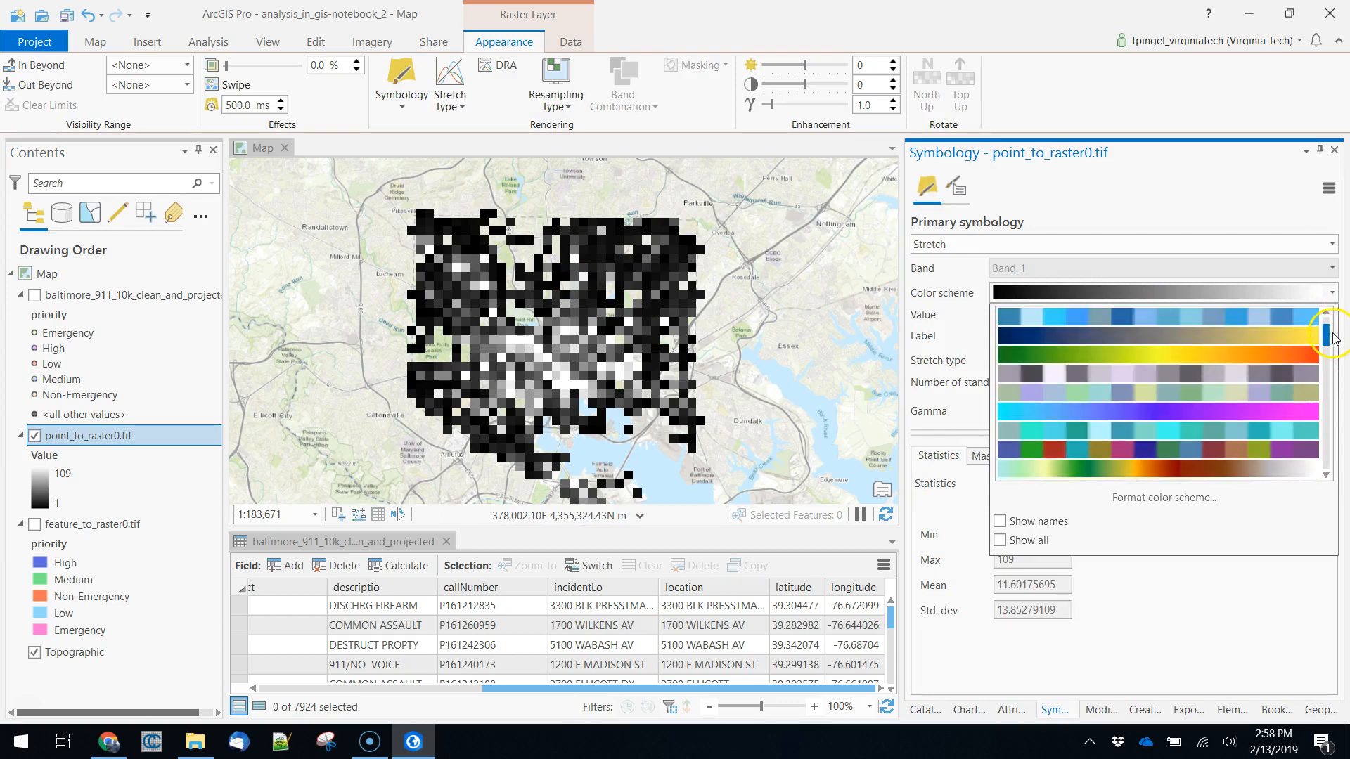
click(1287, 354)
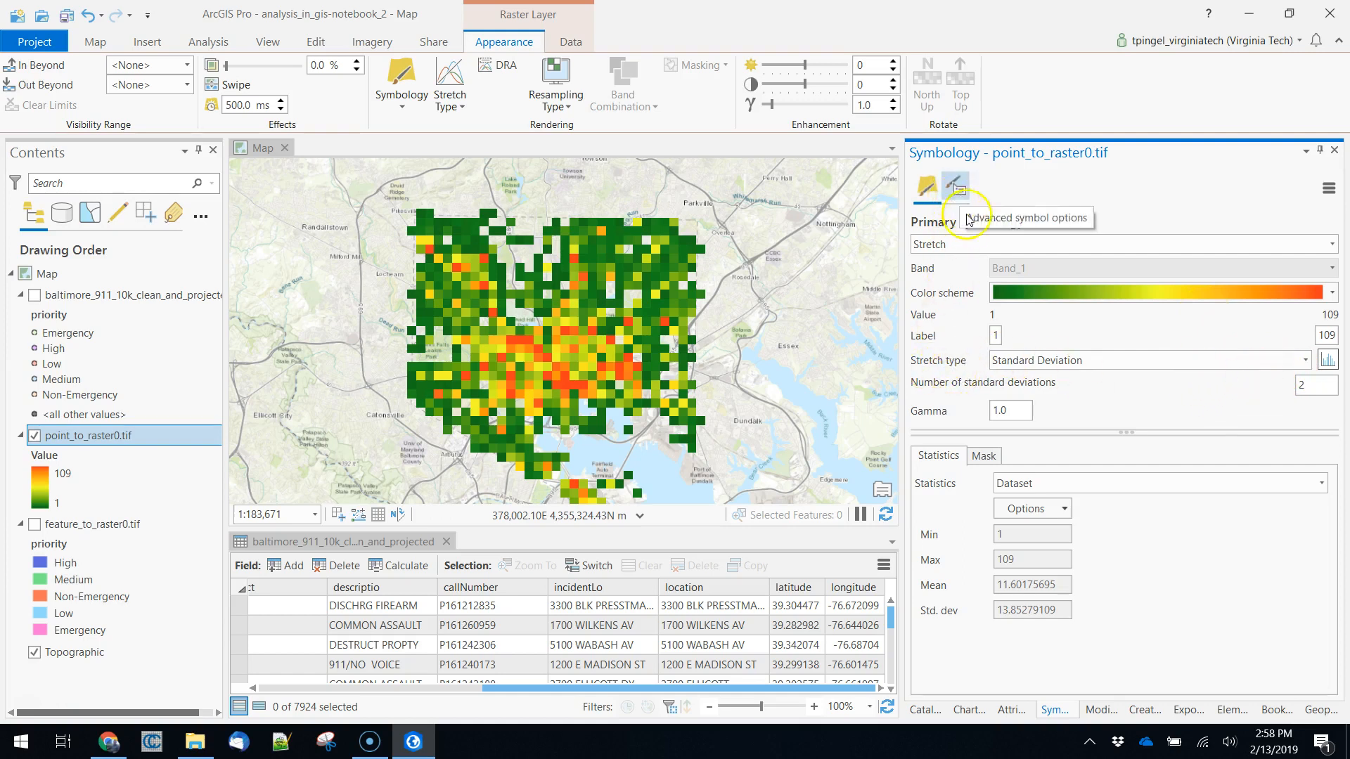
Switch the point_to_raster0.tif symbology to Classify, keeping the Natural Breaks (Jenks) method, with 16 classes.
click(1331, 244)
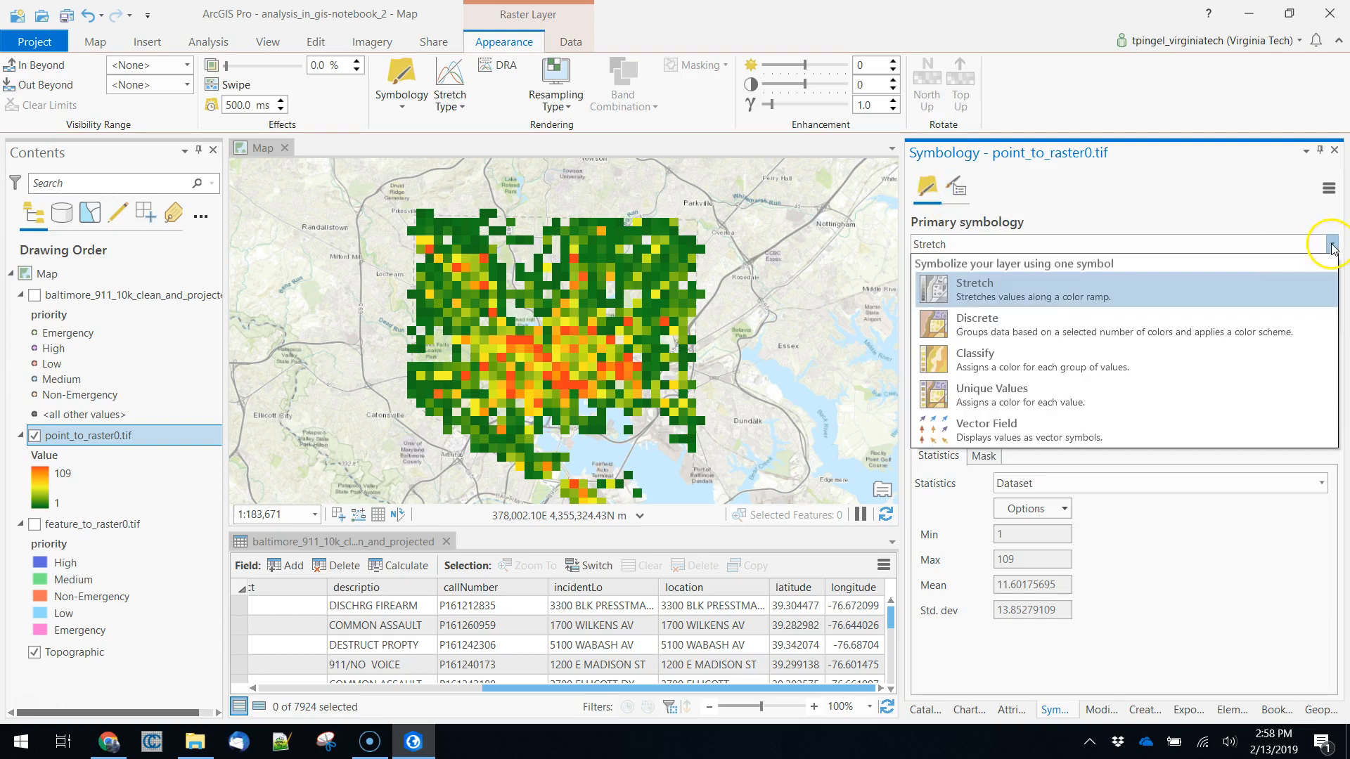
click(1217, 366)
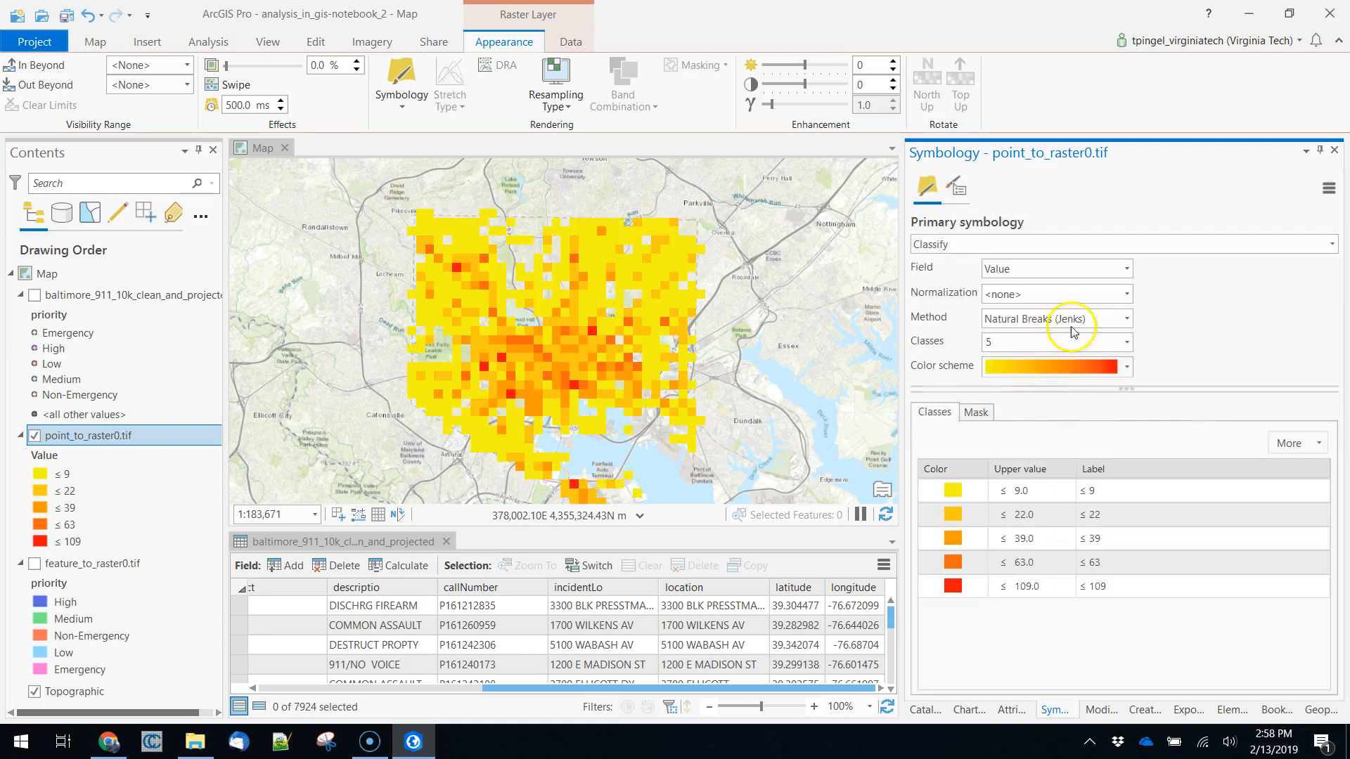
click(1127, 320)
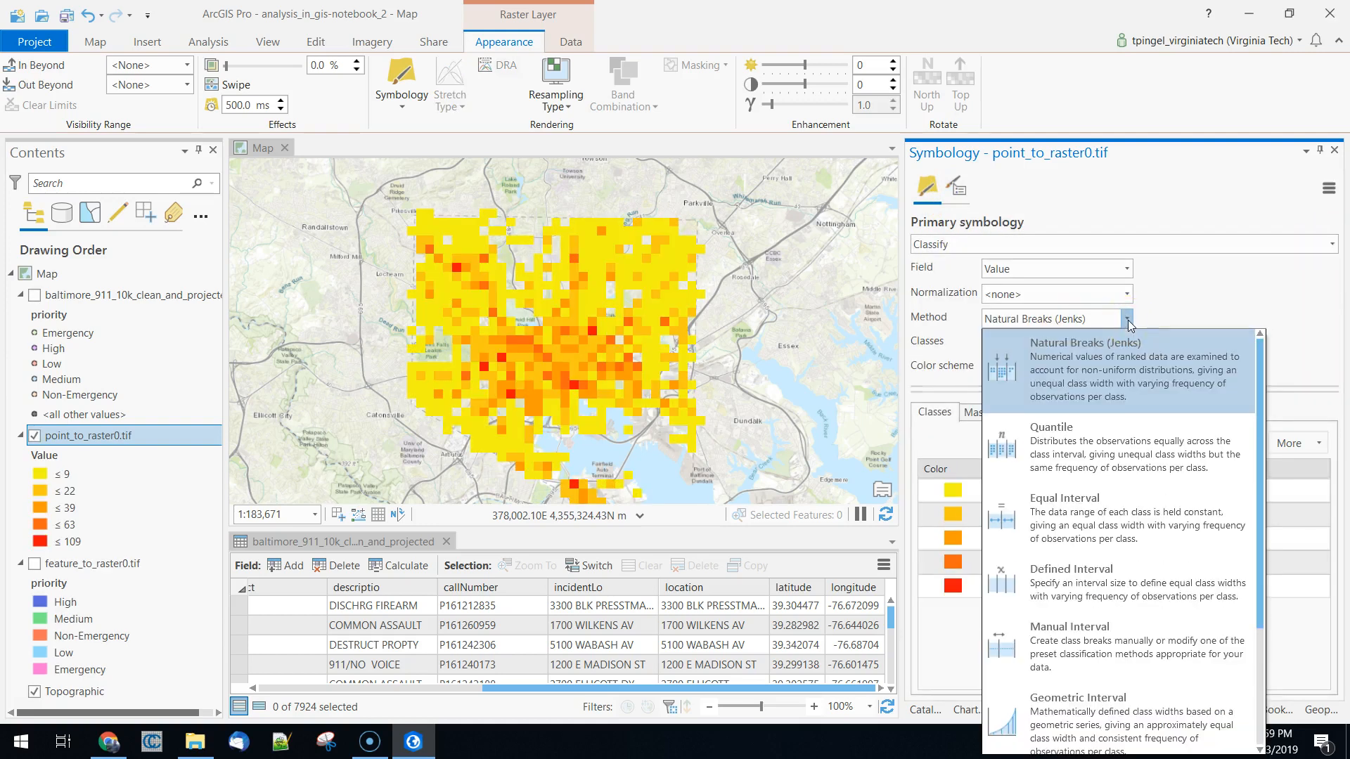
scroll(1100, 686, down, 1)
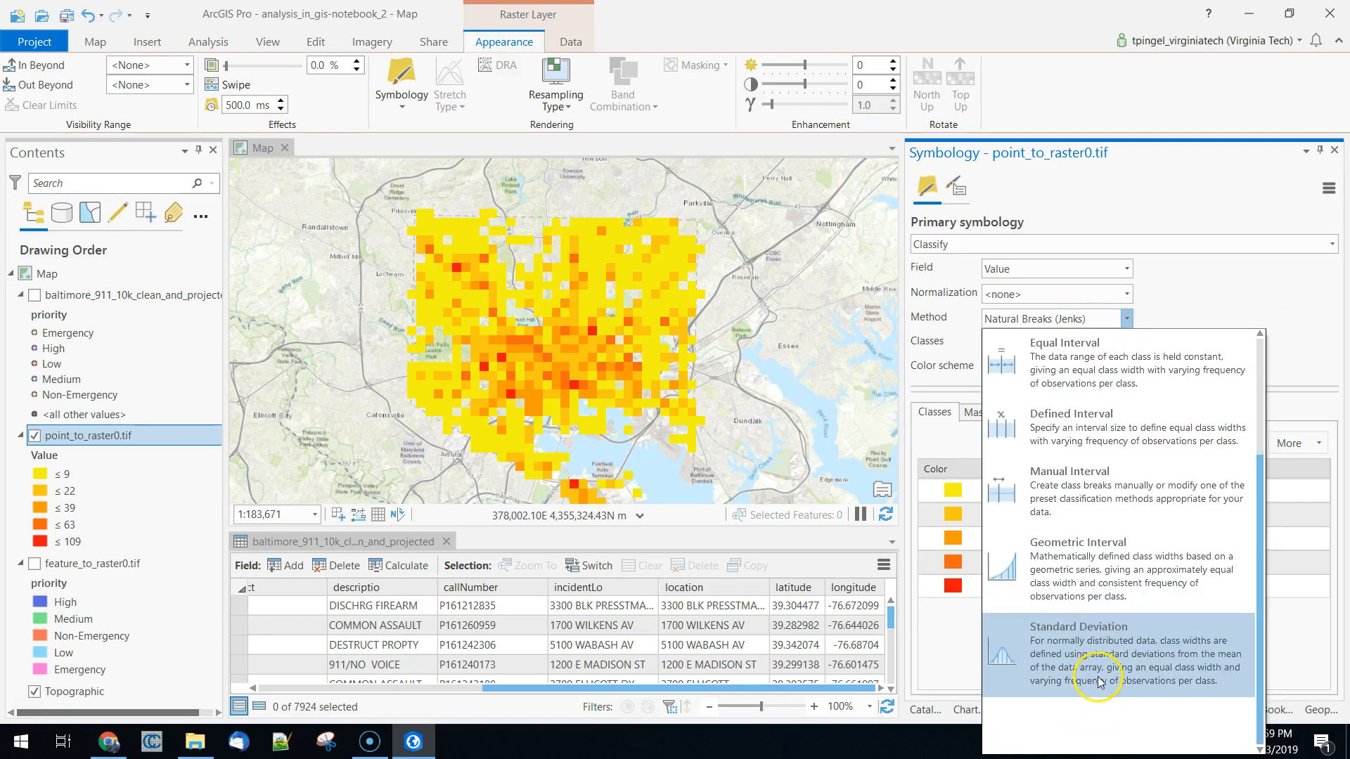
click(1277, 347)
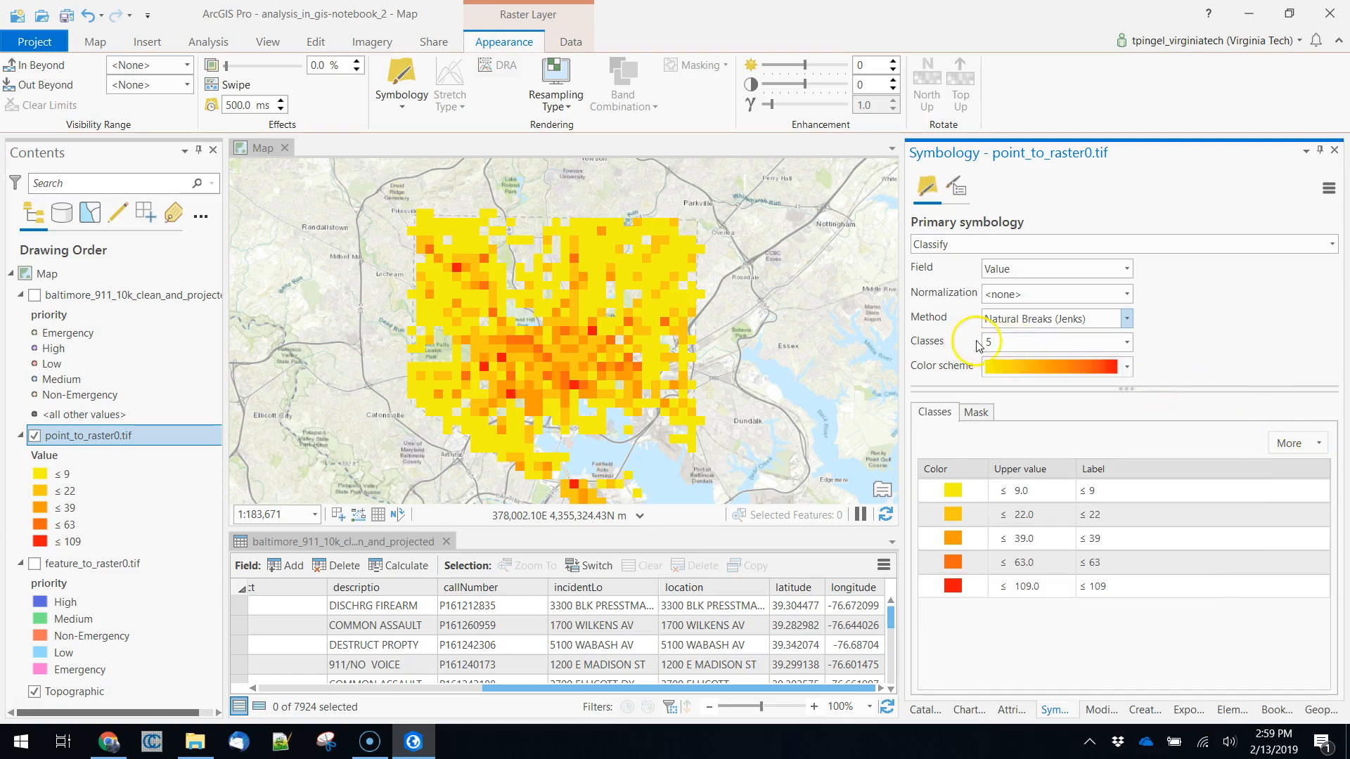
click(1128, 343)
click(1055, 552)
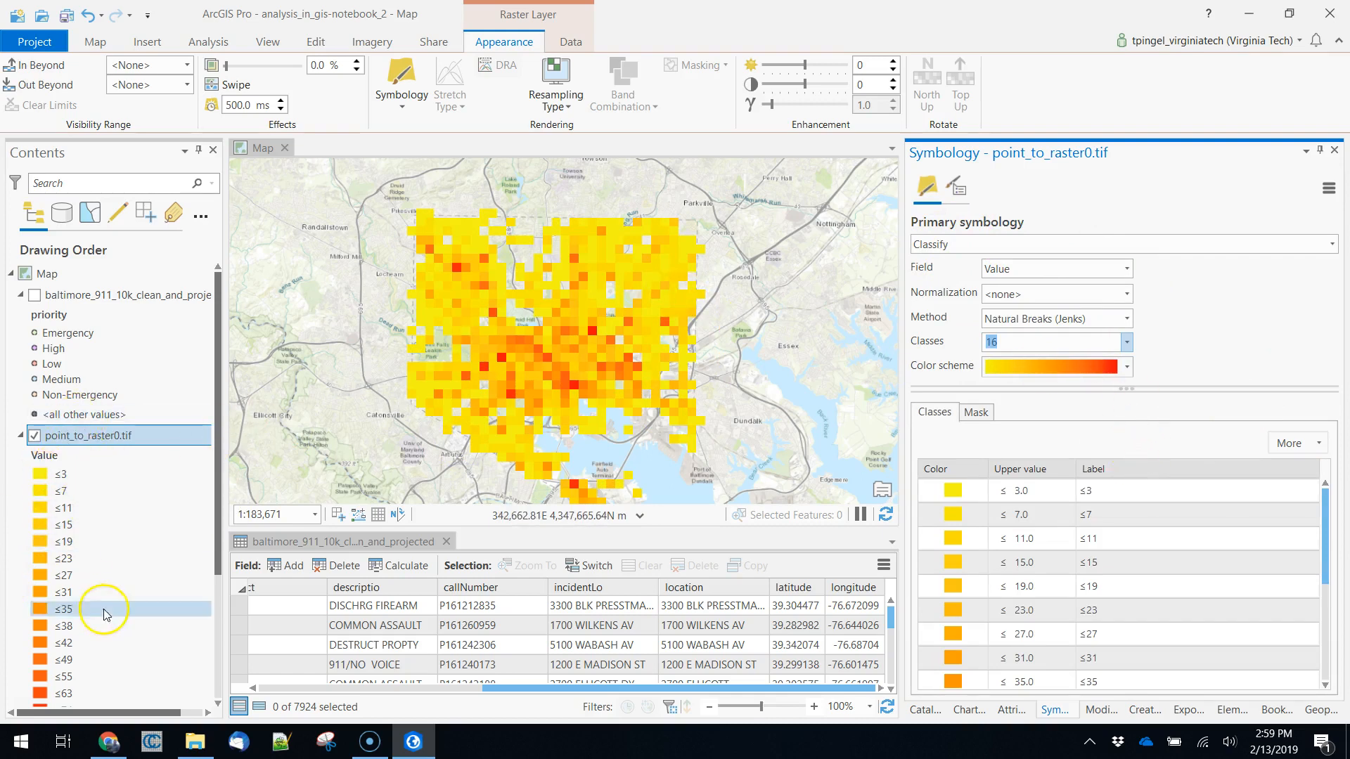
Examine the count class breaks of point_to_raster0.tif and its cells from around Druid Hill Park out to the whole city.
scroll(98, 604, down, 3)
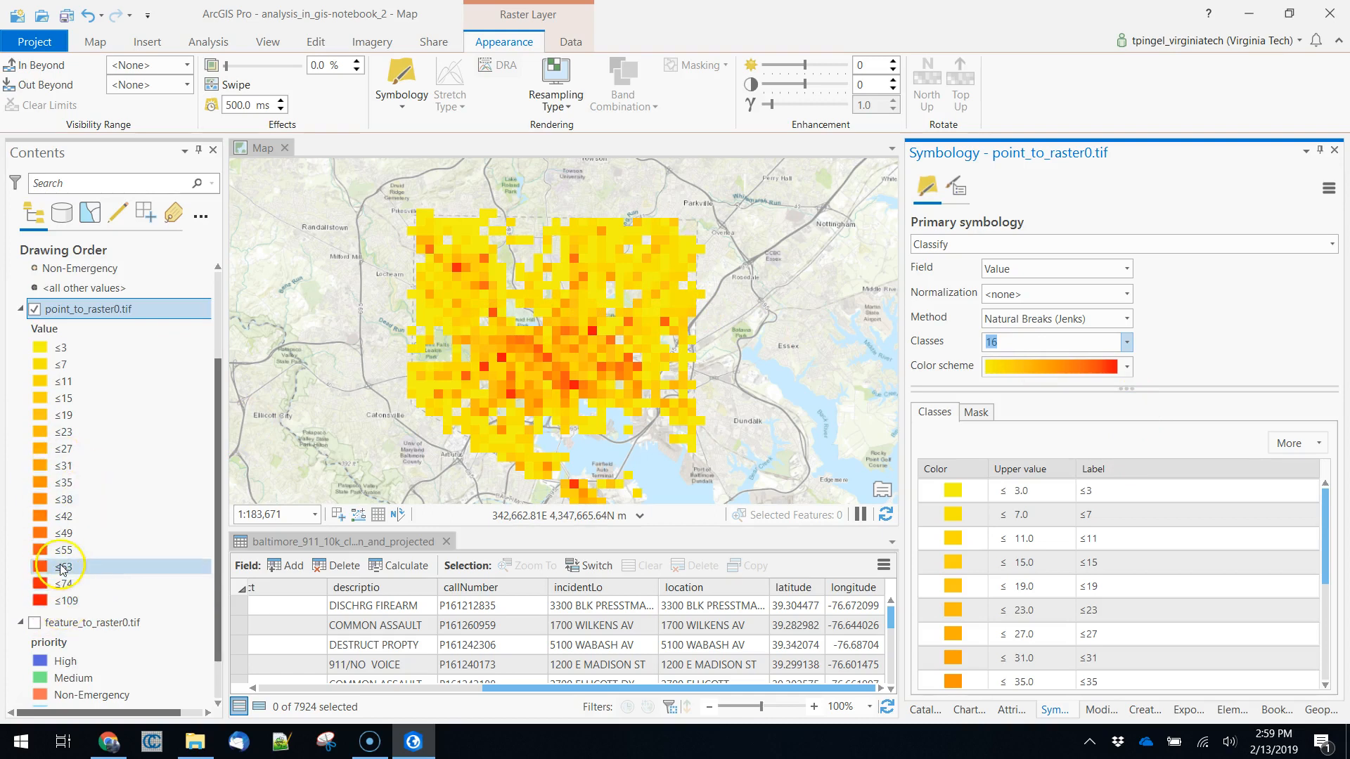
scroll(83, 484, up, 1)
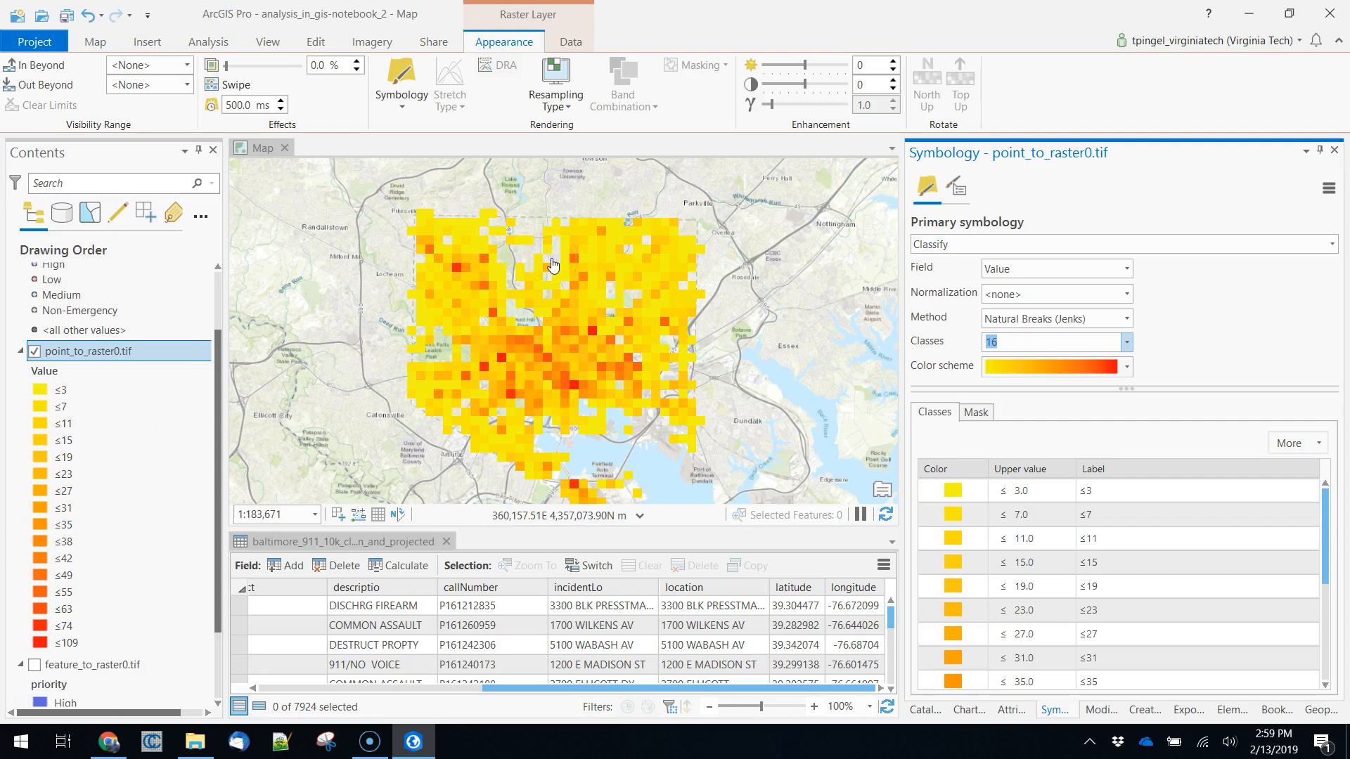
scroll(523, 297, up, 2)
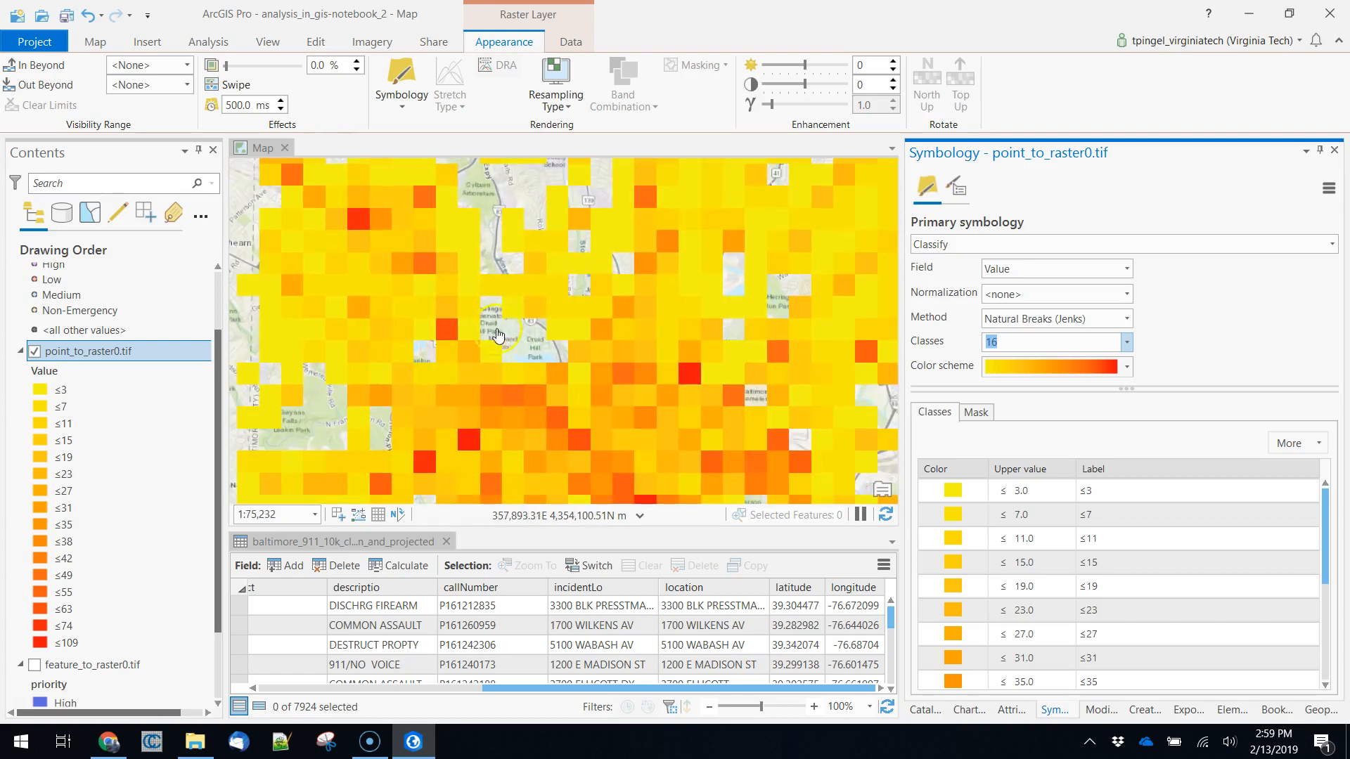
scroll(521, 349, up, 3)
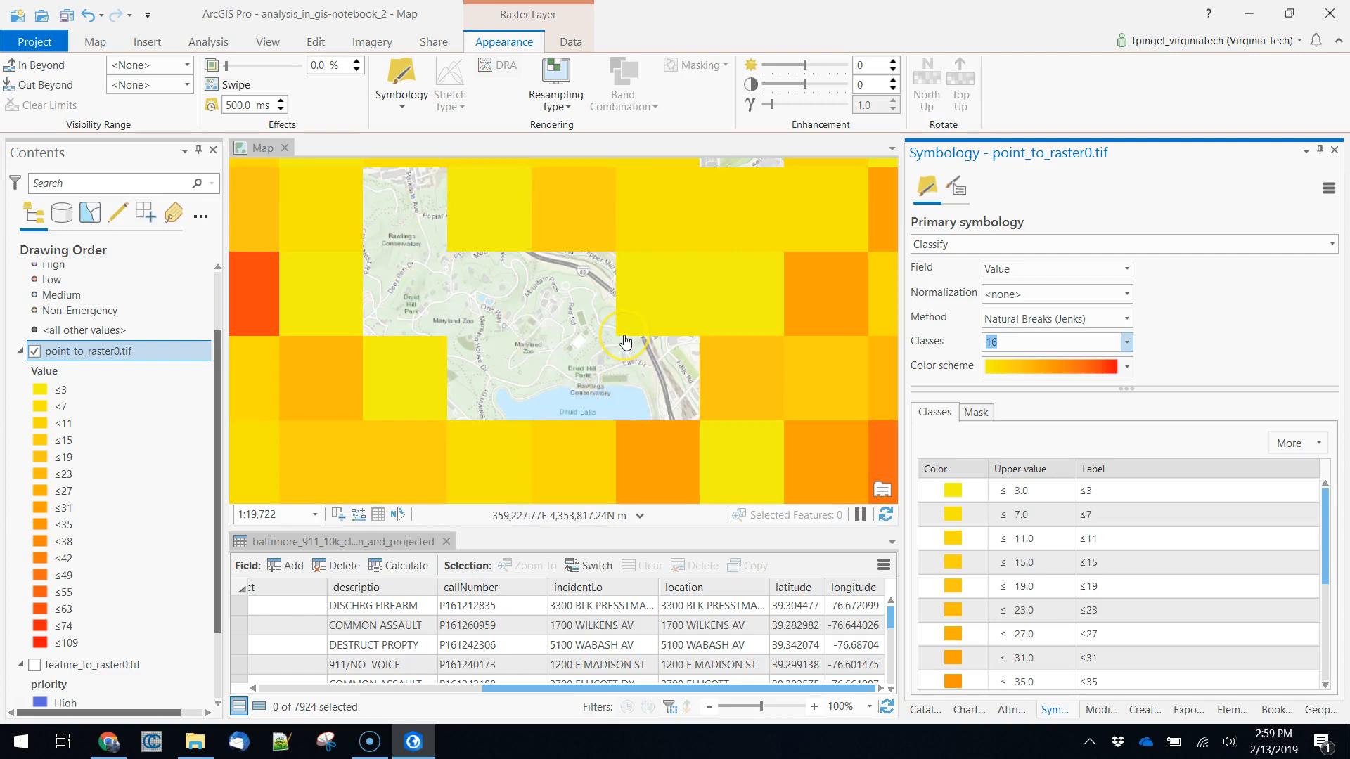
scroll(545, 357, down, 4)
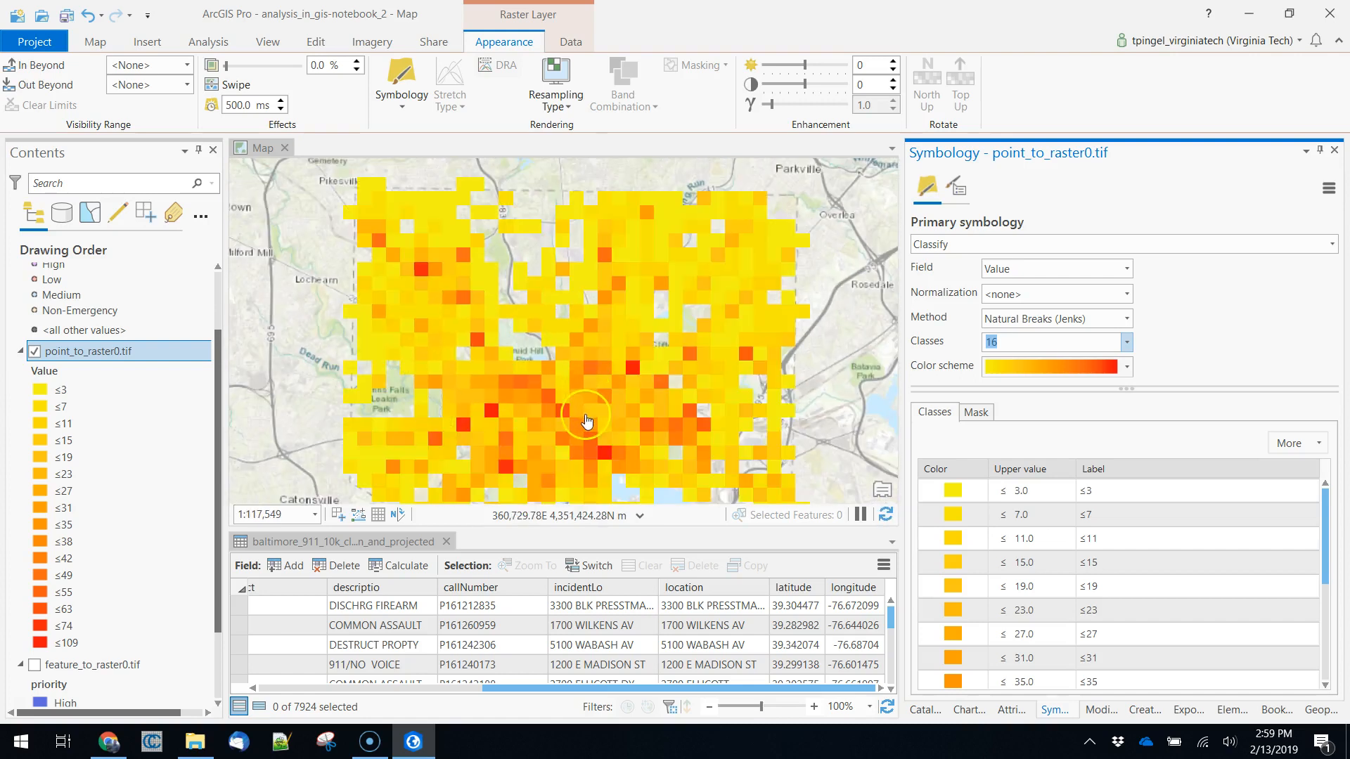
scroll(589, 391, down, 1)
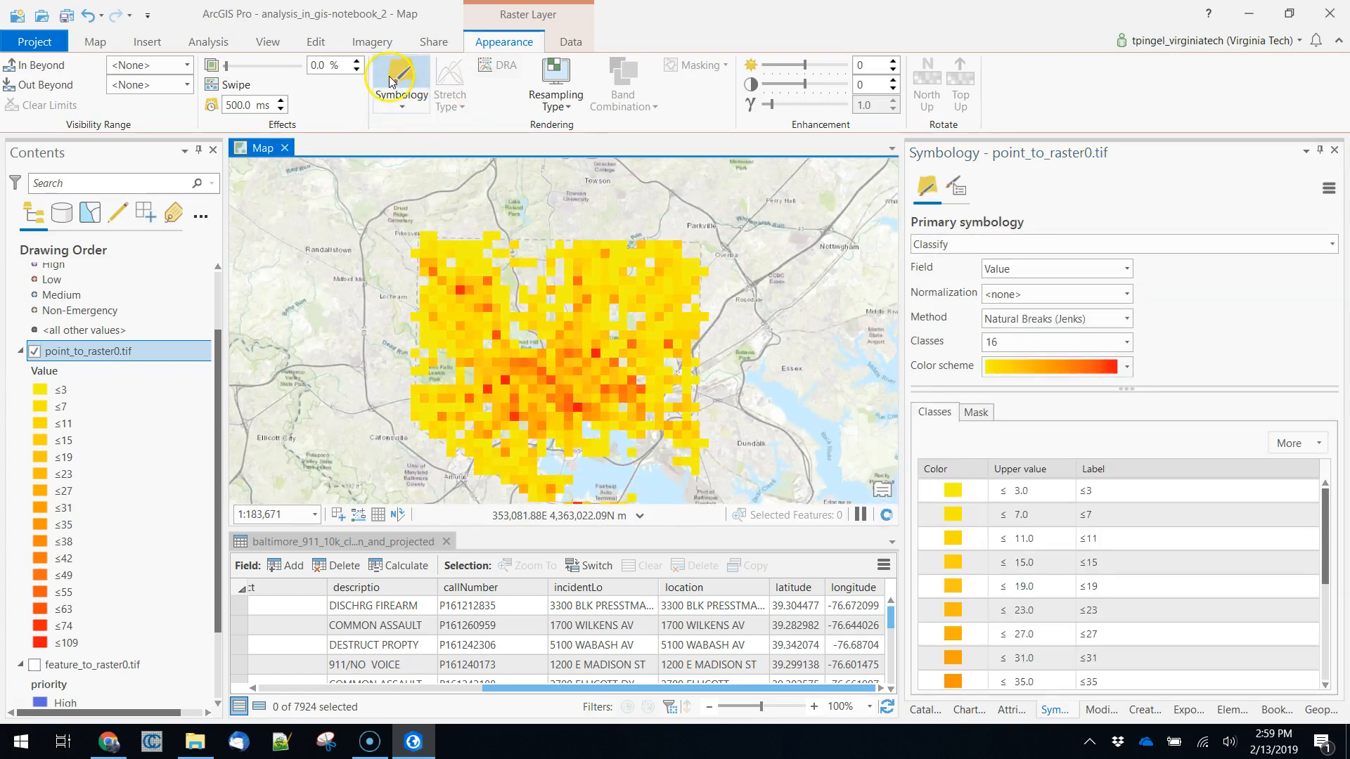
Try a 49% transparency on point_to_raster0.tif, return it to 0%, and inspect the cells over central Baltimore.
drag(231, 68, 261, 69)
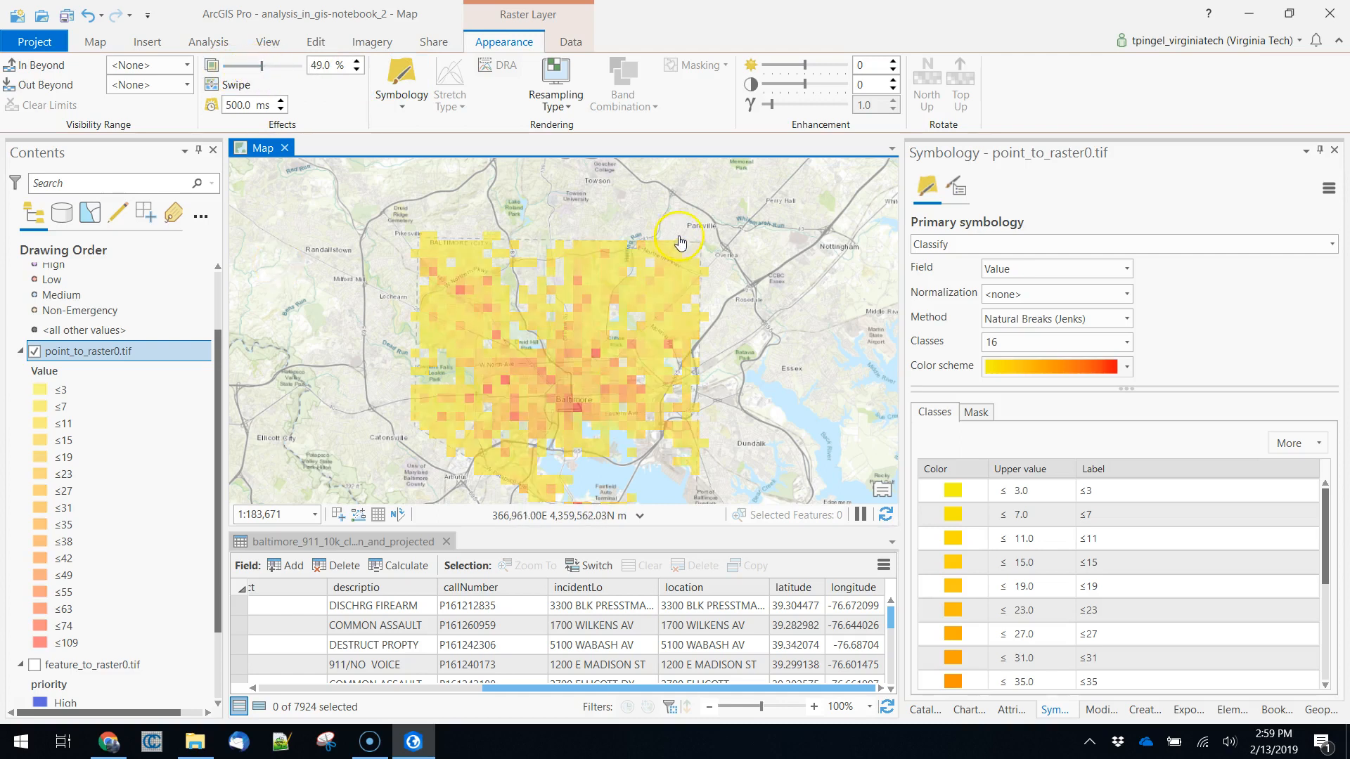
drag(261, 65, 213, 69)
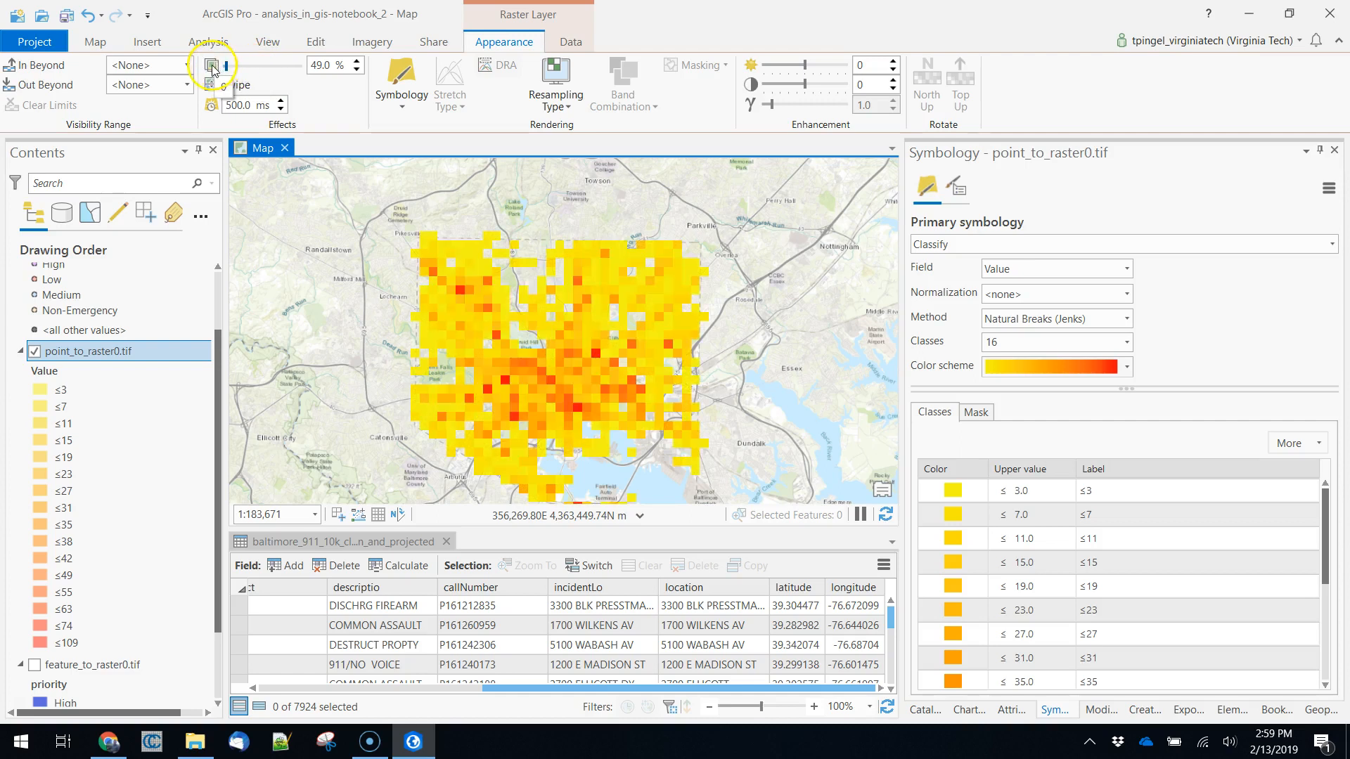
drag(614, 453, 630, 407)
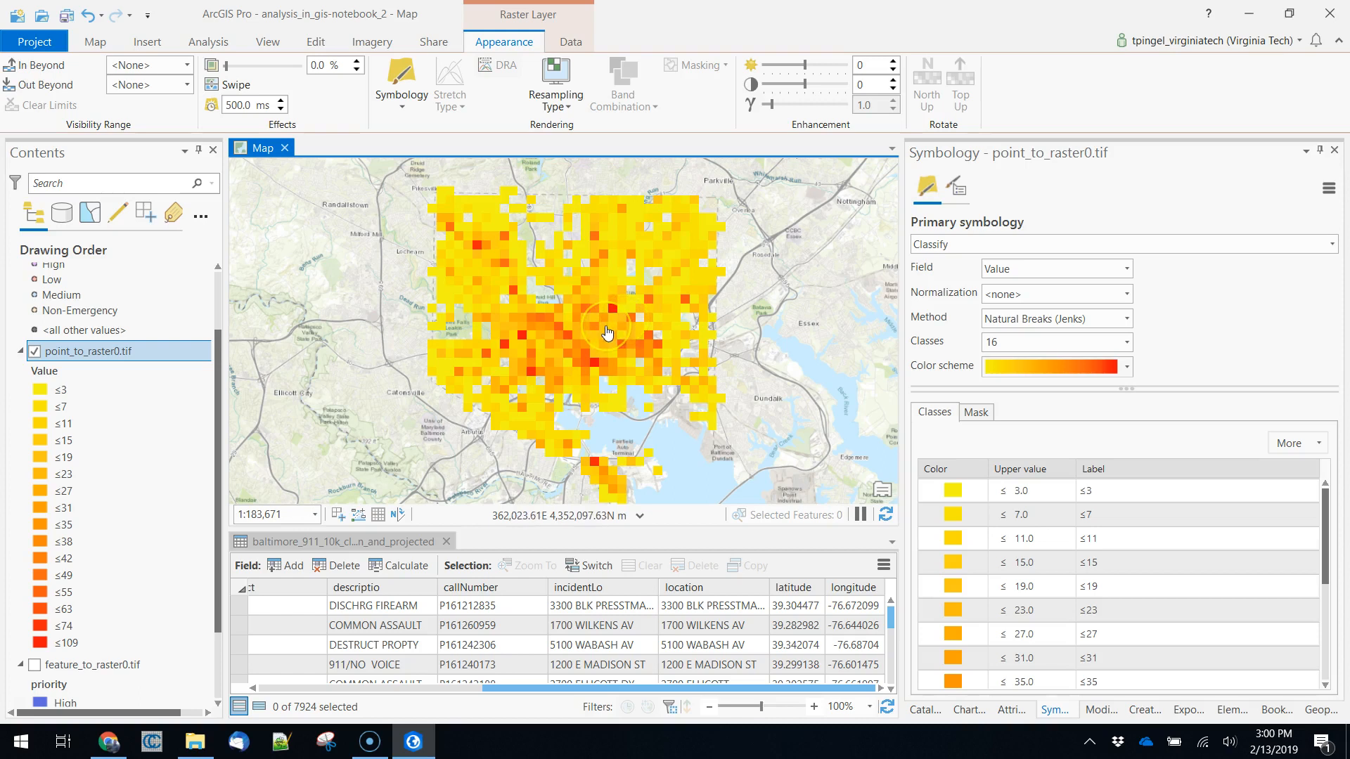
scroll(571, 343, up, 2)
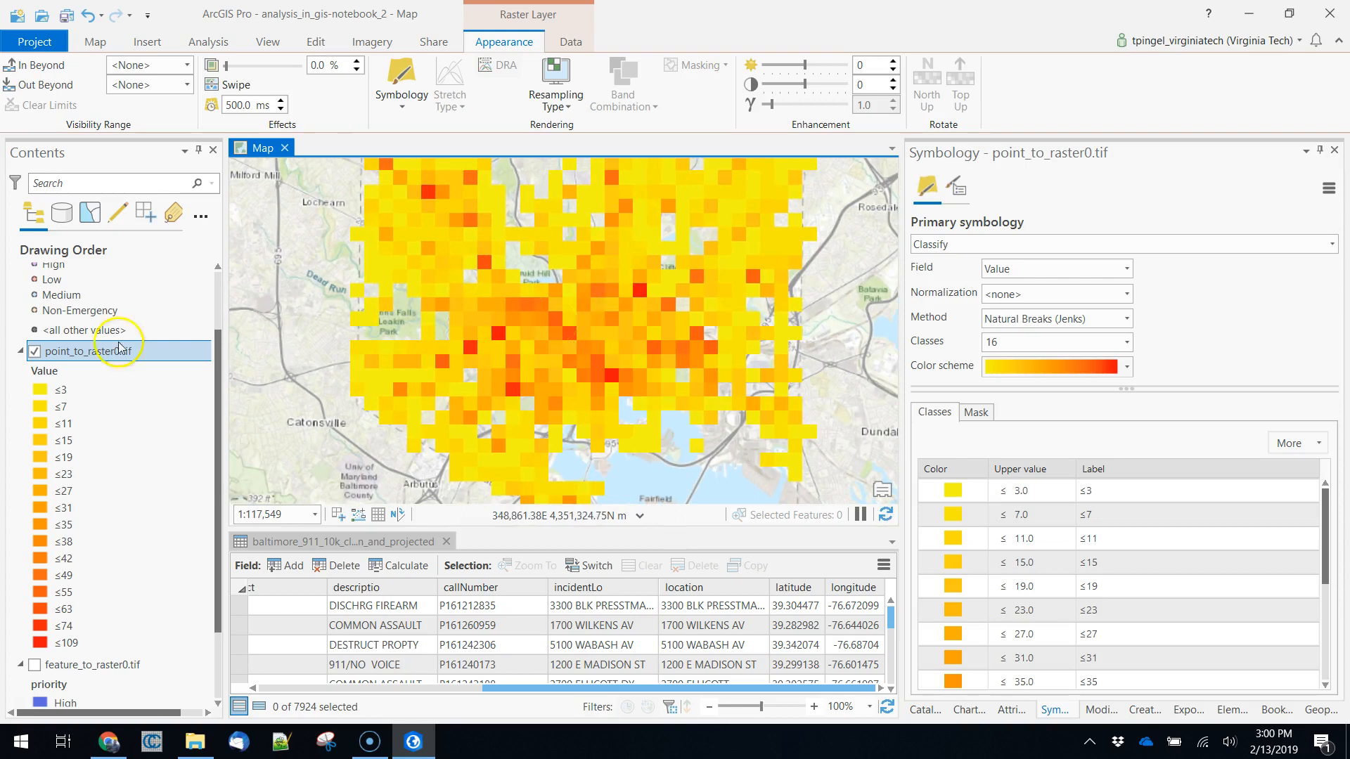
Try Cubic resampling on point_to_raster0.tif, inspect the smoothed cells over central Baltimore, and return to Nearest Neighbor.
click(554, 105)
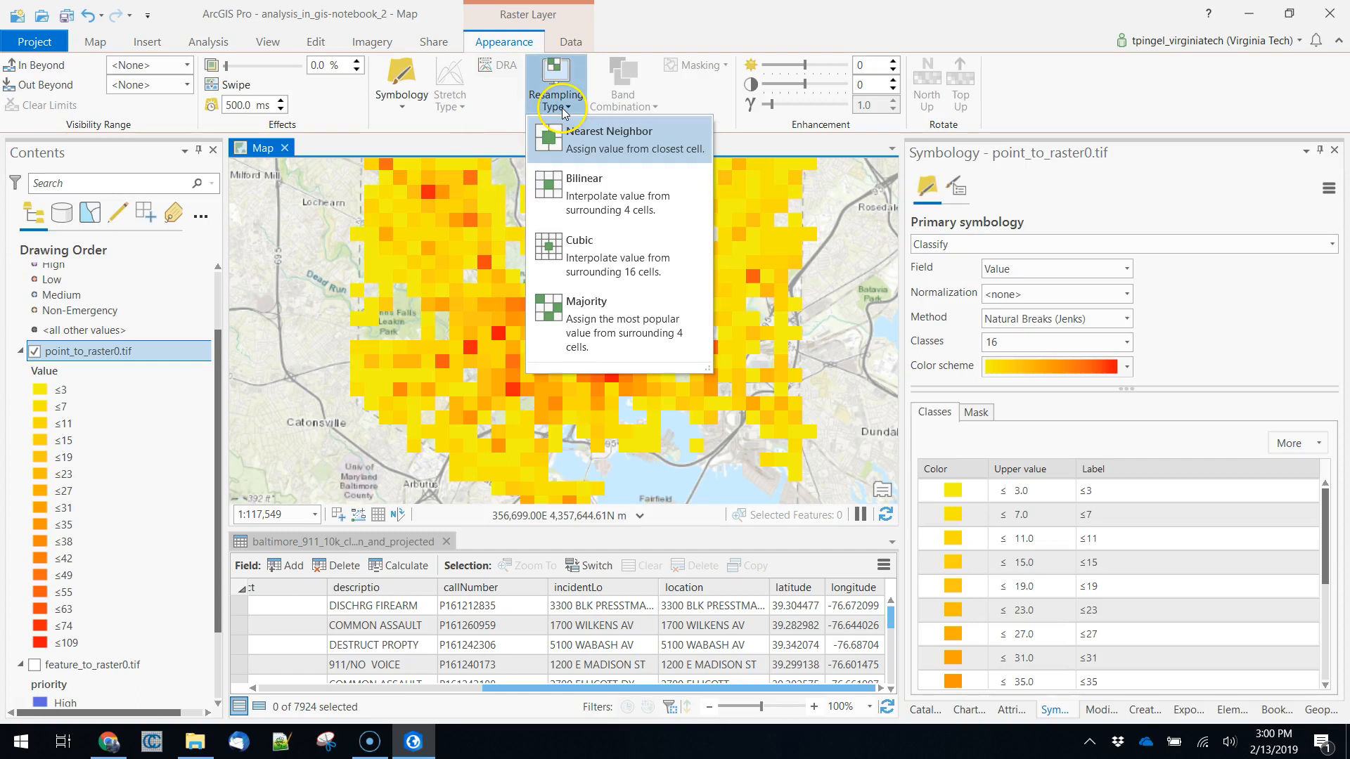
click(588, 225)
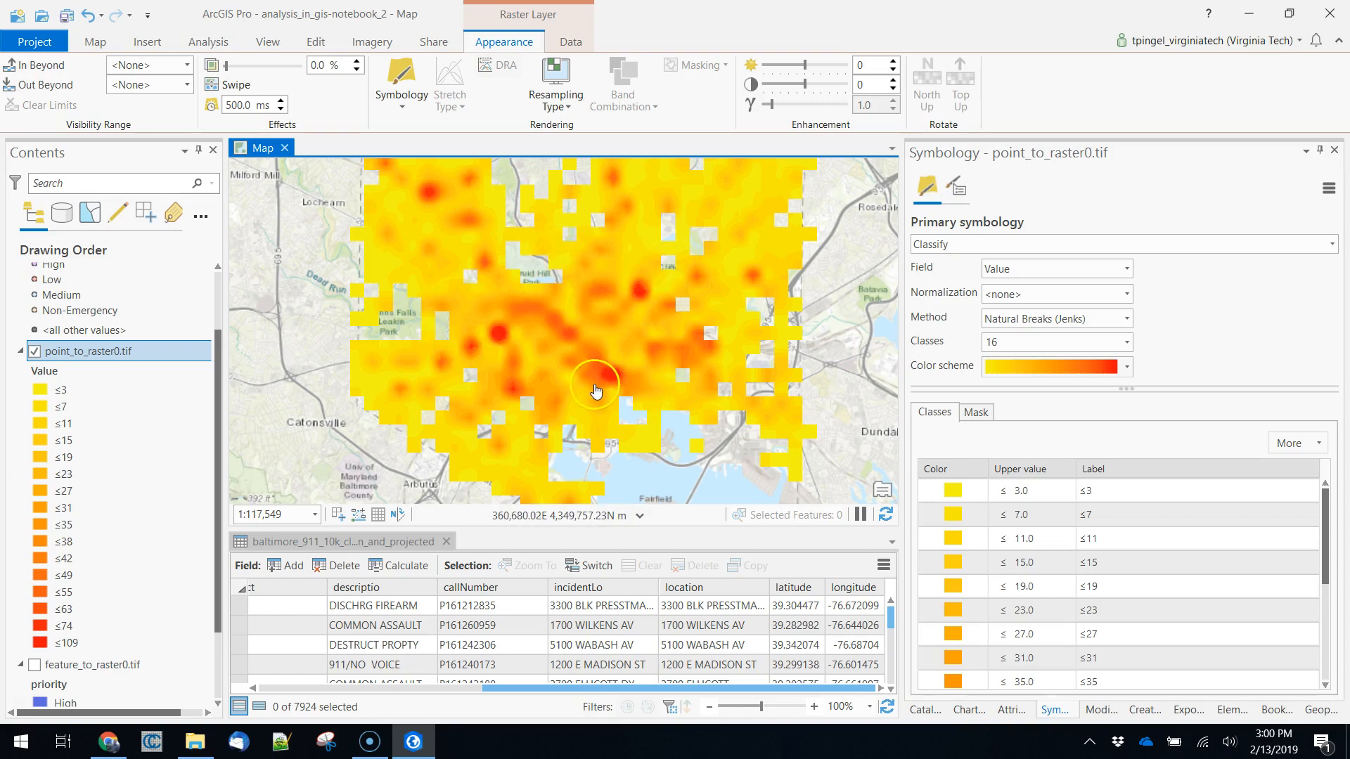
scroll(601, 389, up, 1)
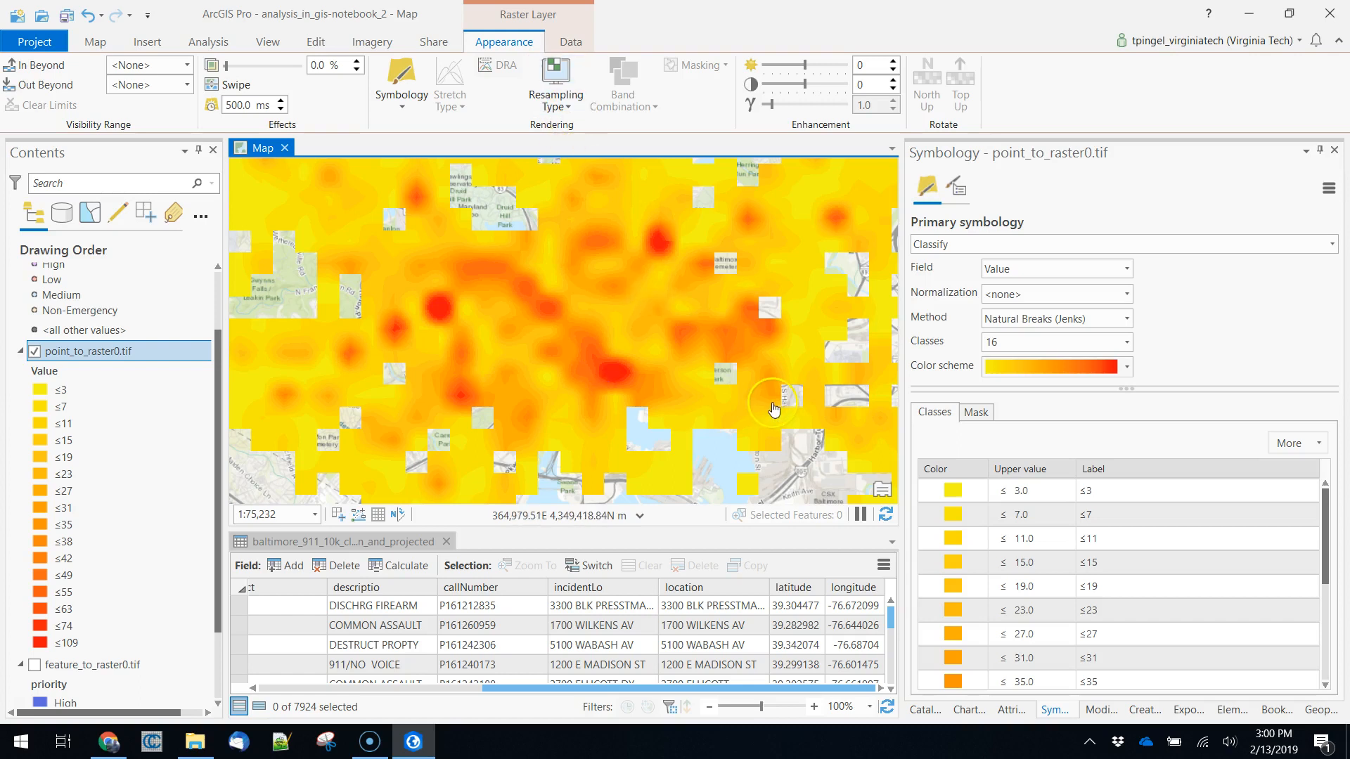
click(563, 106)
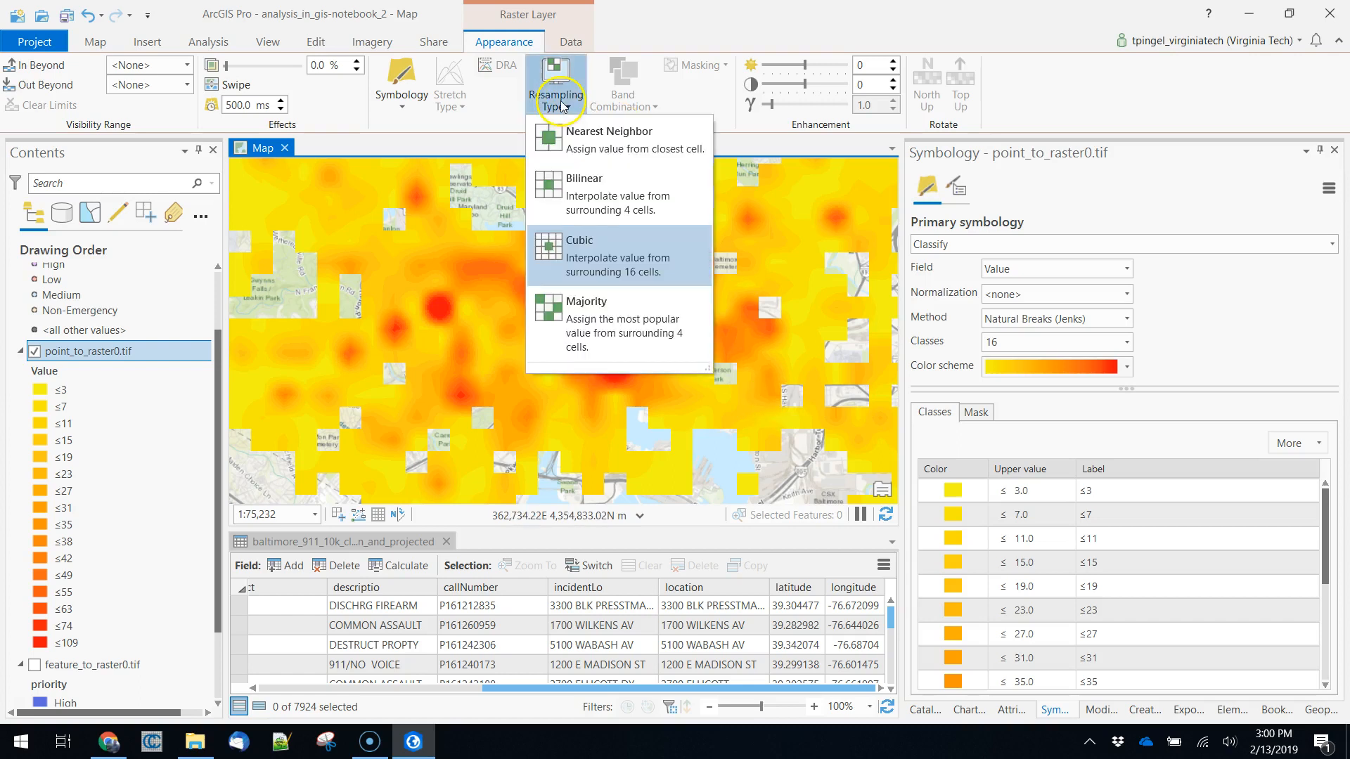
click(577, 140)
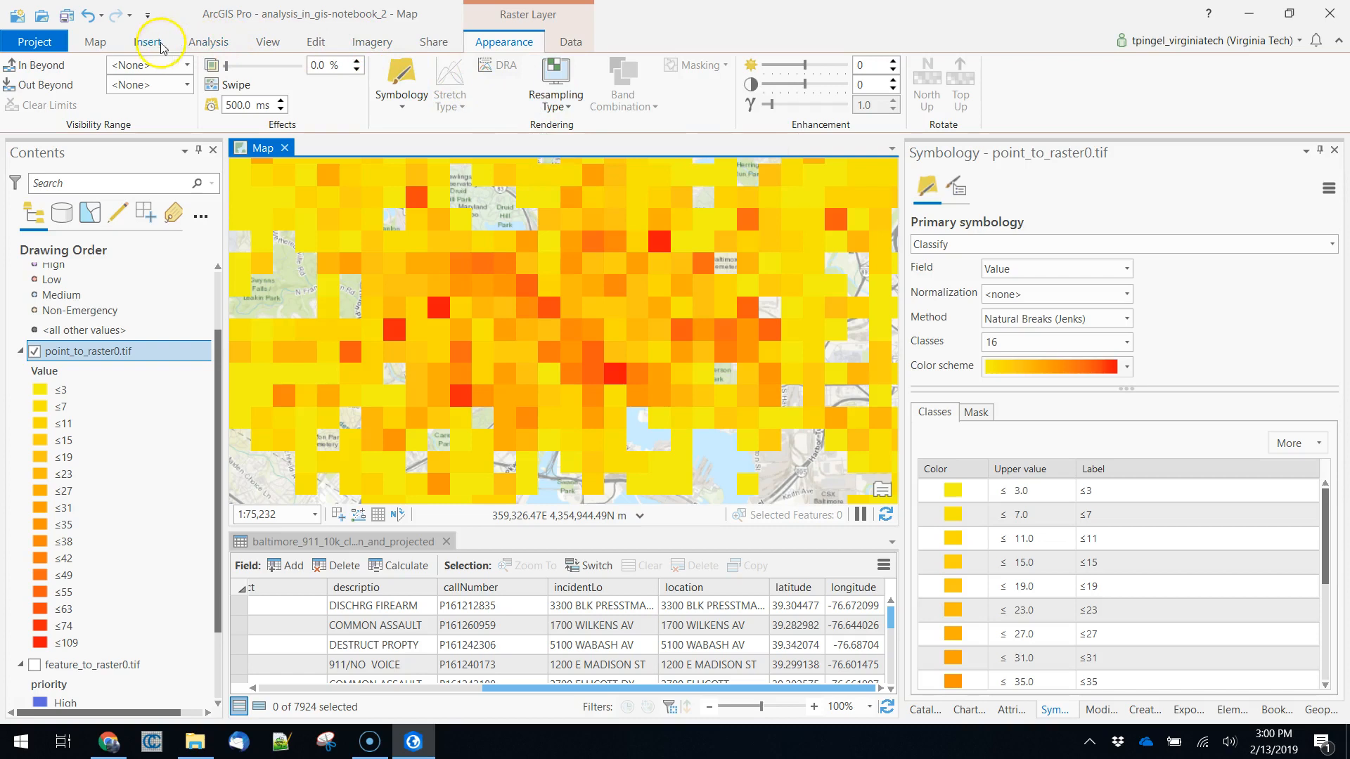
Search the geoprocessing tools for density, open Point Density, and set baltimore_911_10k_clean_and_projected as its input point features.
click(95, 42)
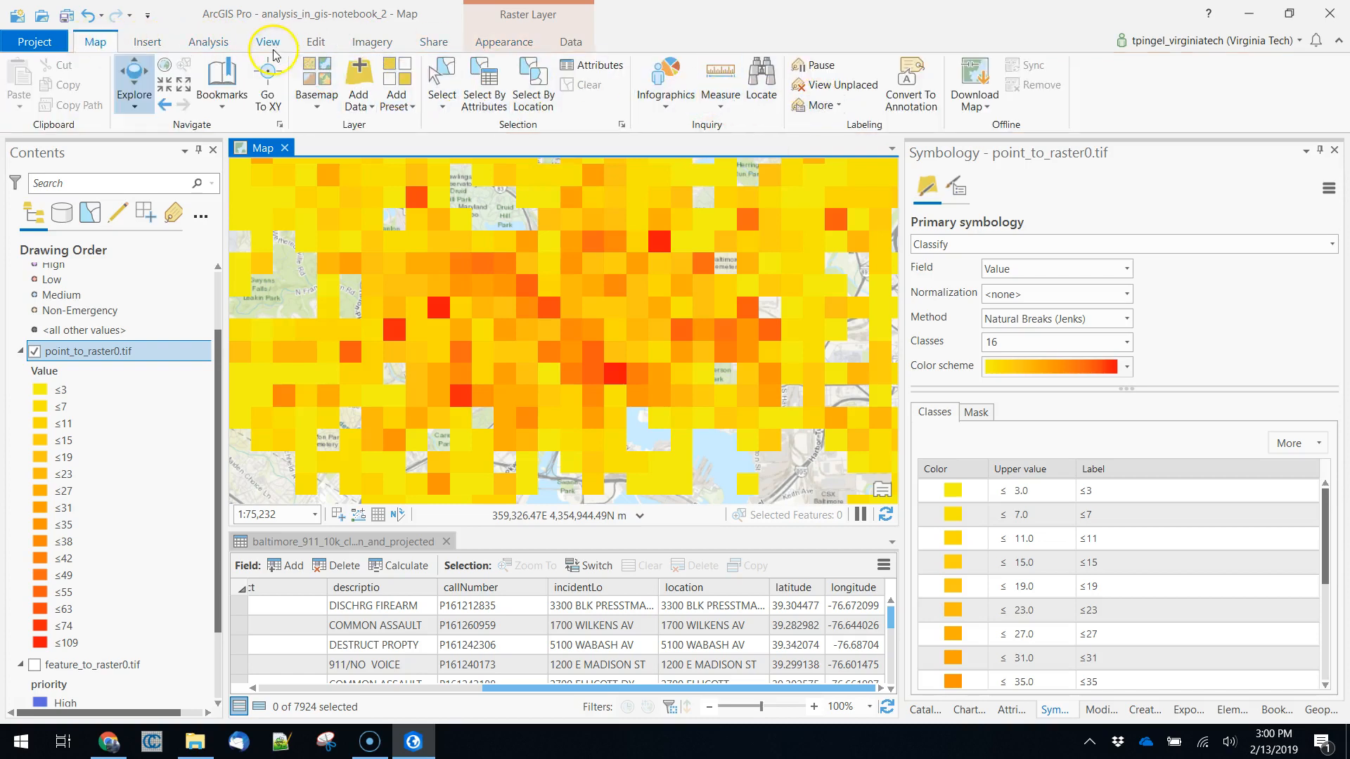
click(208, 42)
click(231, 77)
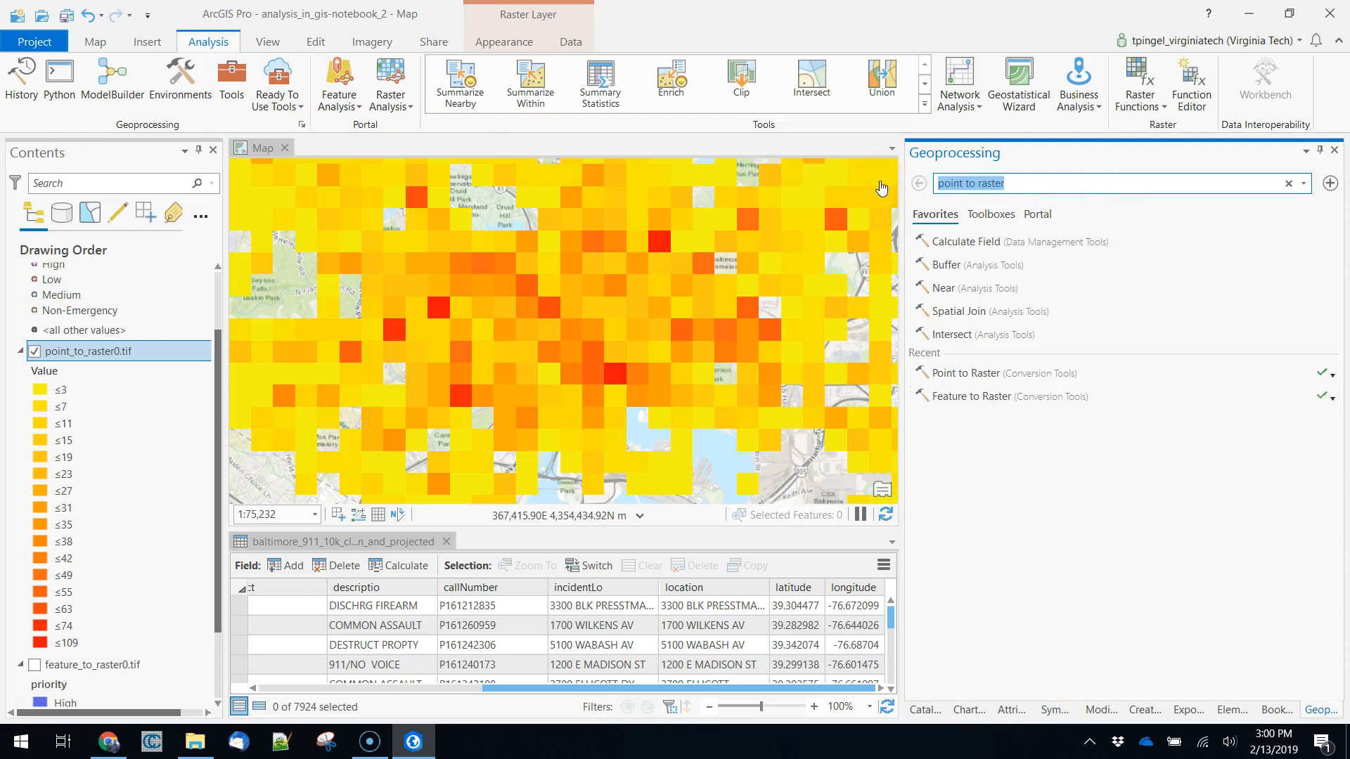
text(density)
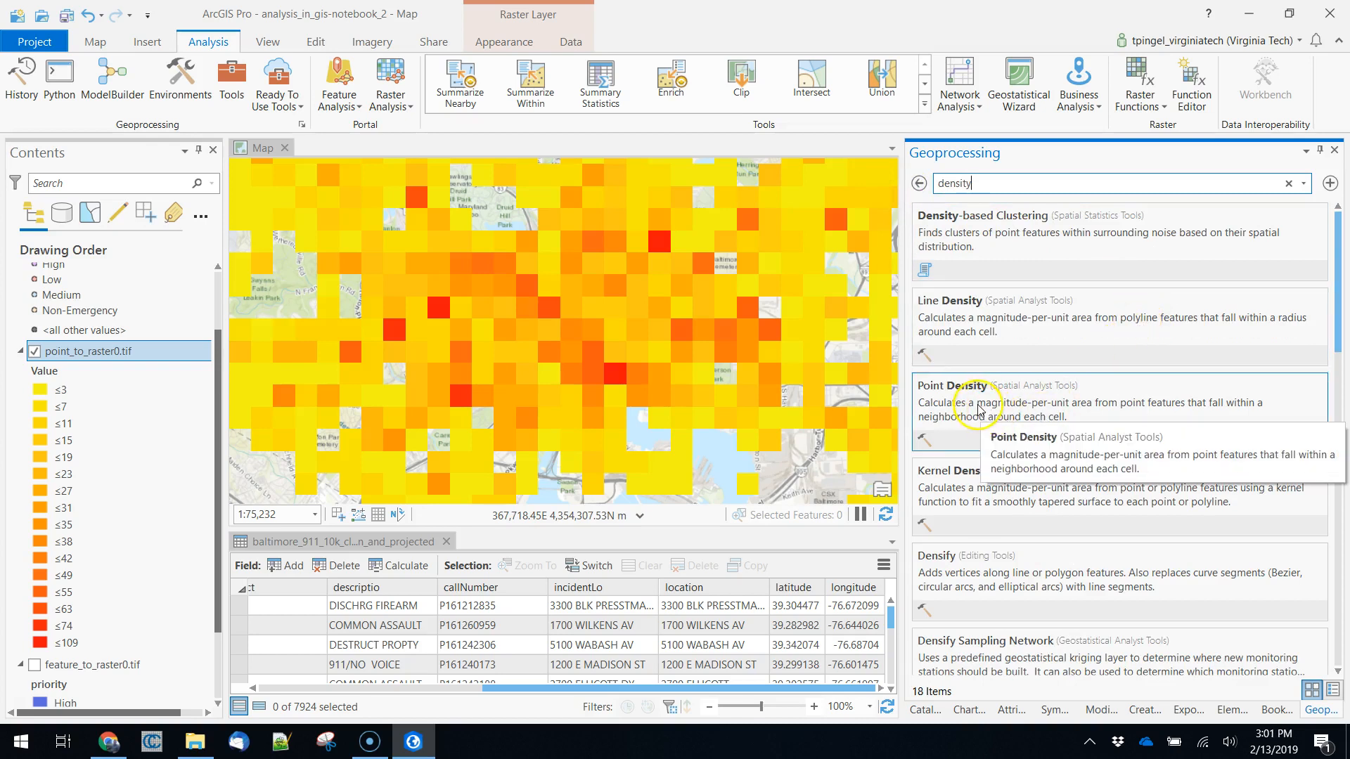
click(1001, 416)
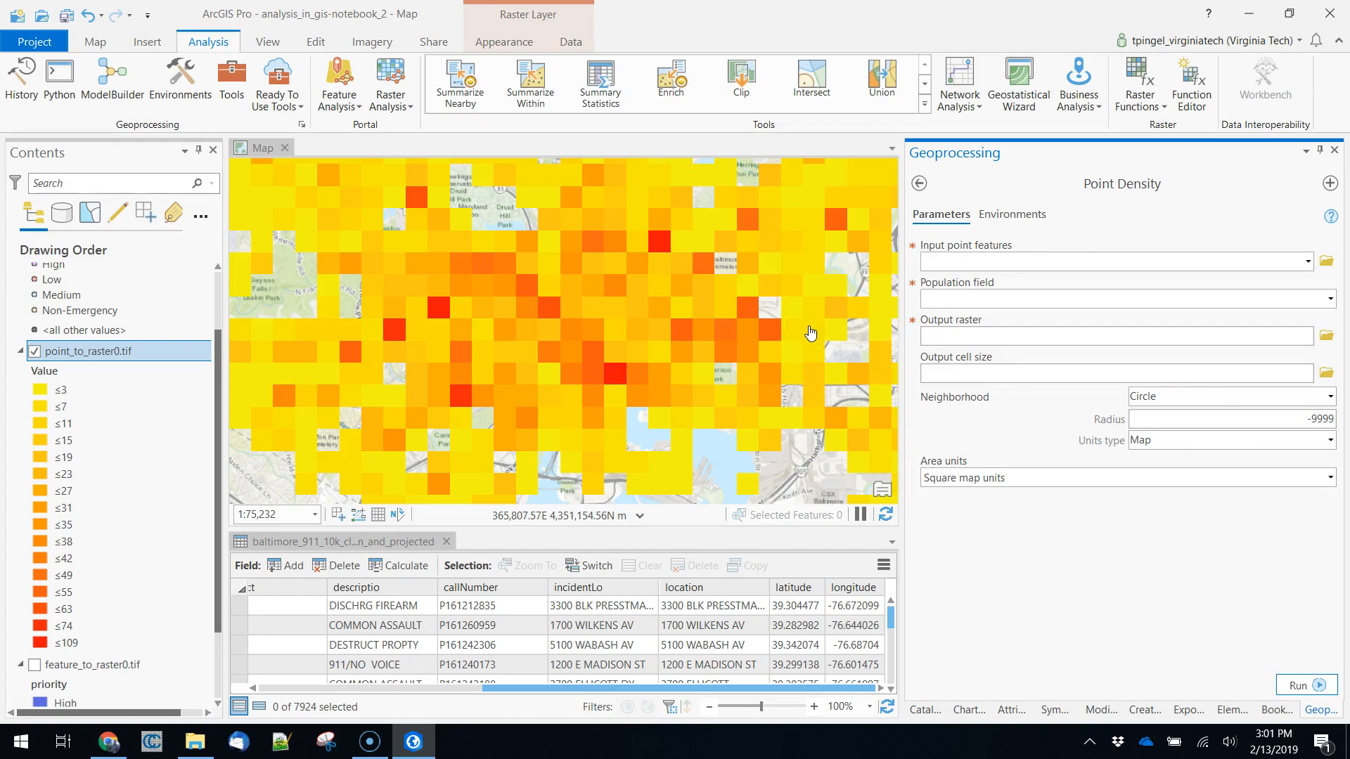
click(1307, 261)
click(1110, 282)
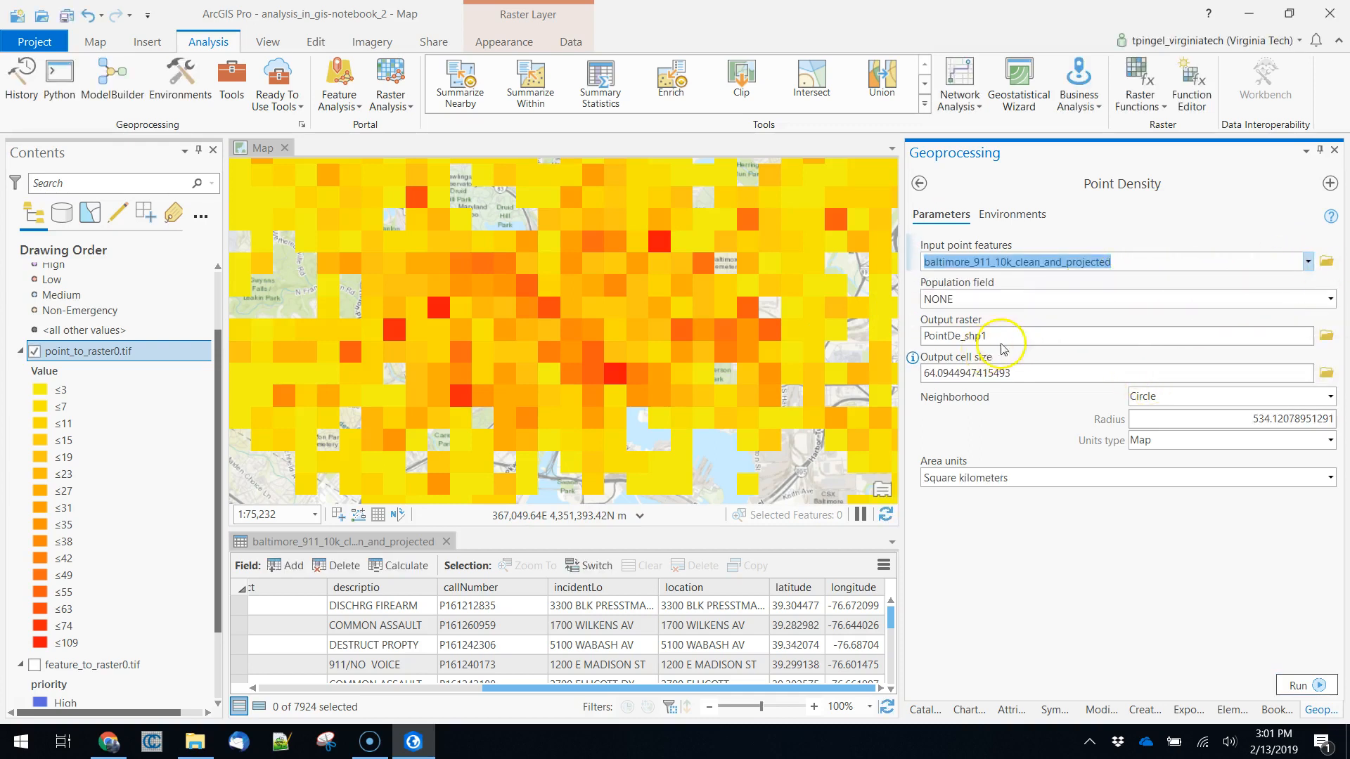
Set the Point Density output raster to point_density0.tif.
drag(1011, 336, 961, 333)
click(1326, 335)
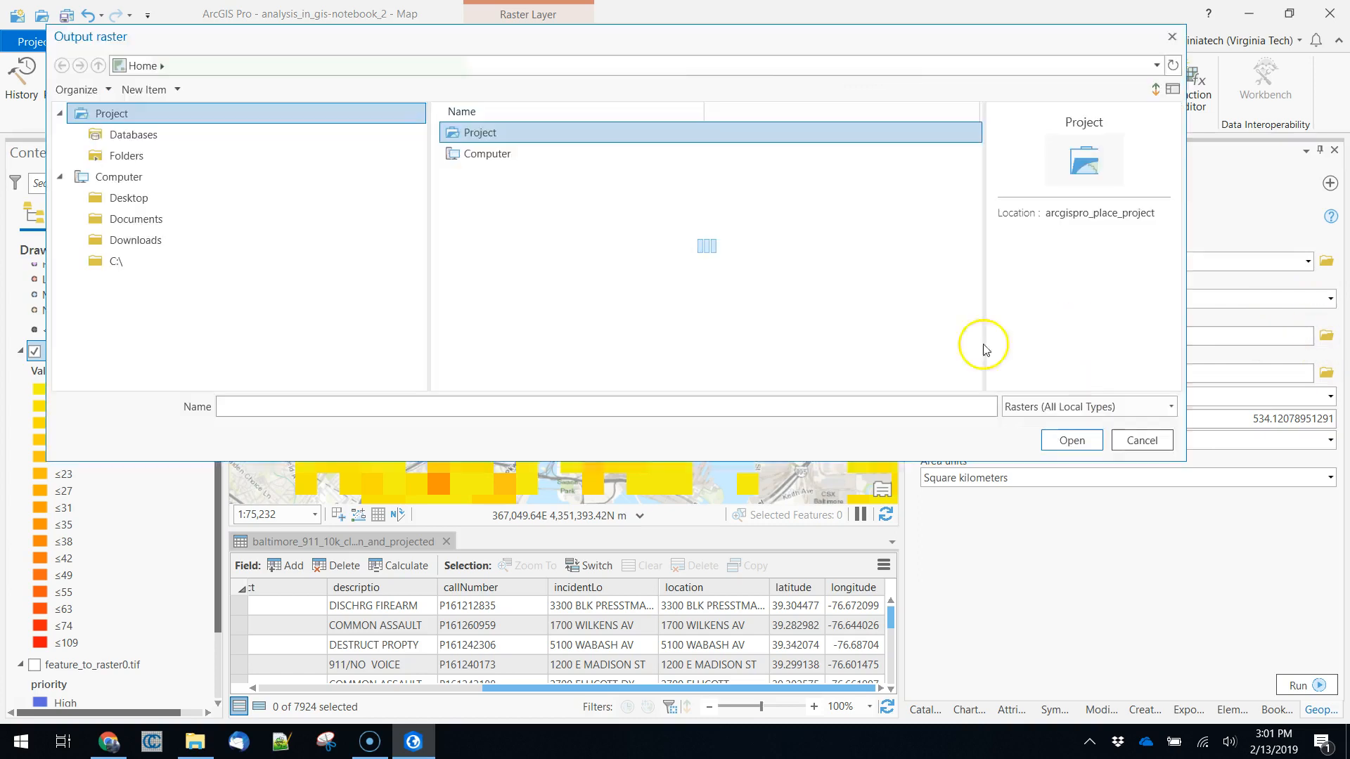
click(344, 407)
text(point_density0.tif)
key(Return)
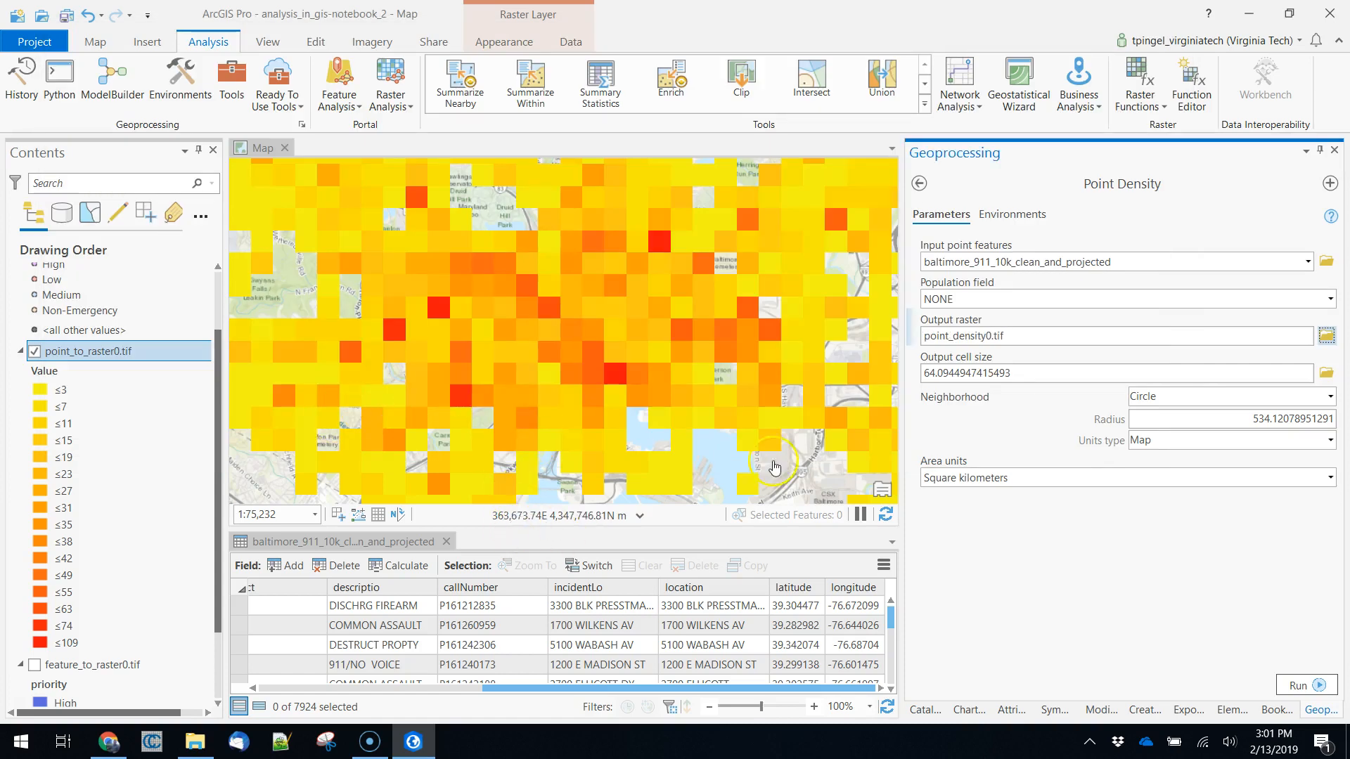
Hide the point_to_raster0.tif layer and show the baltimore_911_10k_clean_and_projected call points across the whole city.
scroll(612, 348, down, 4)
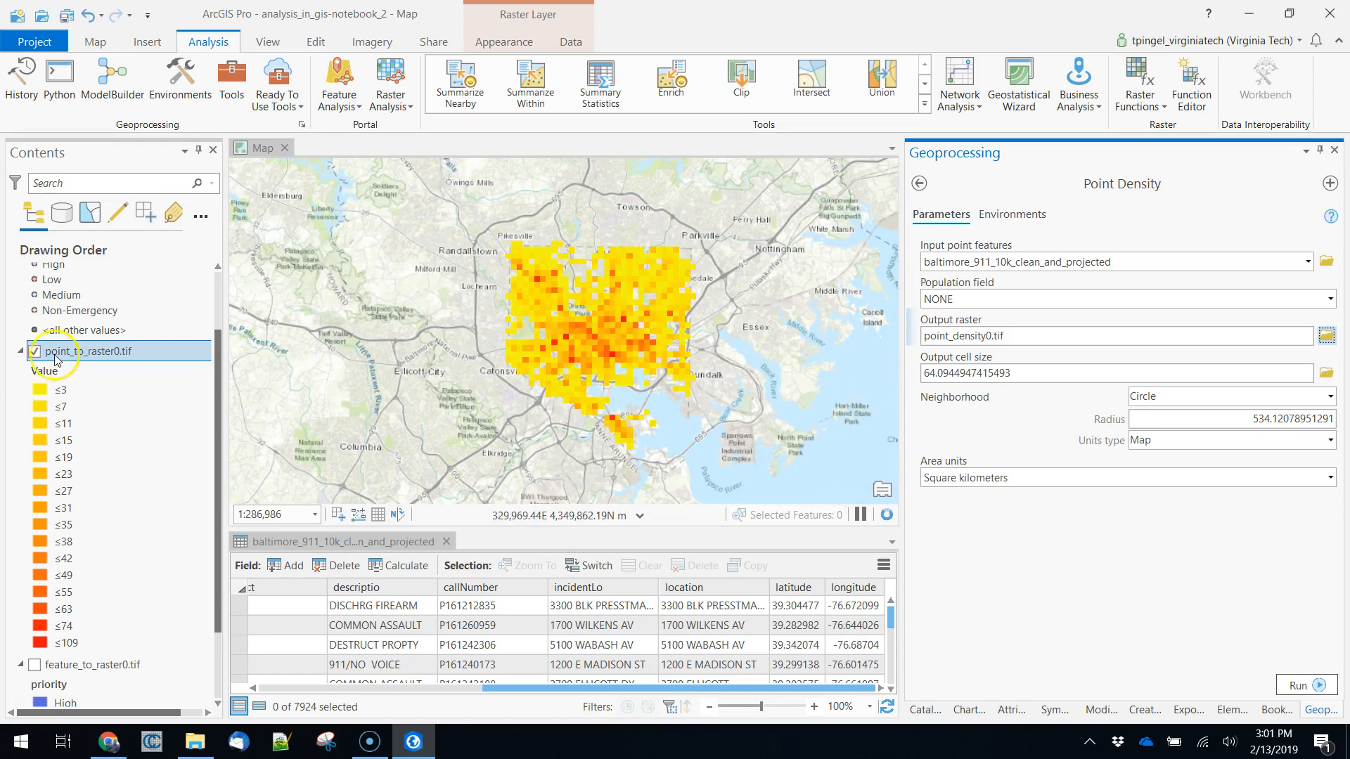
click(34, 352)
scroll(42, 328, up, 2)
click(35, 296)
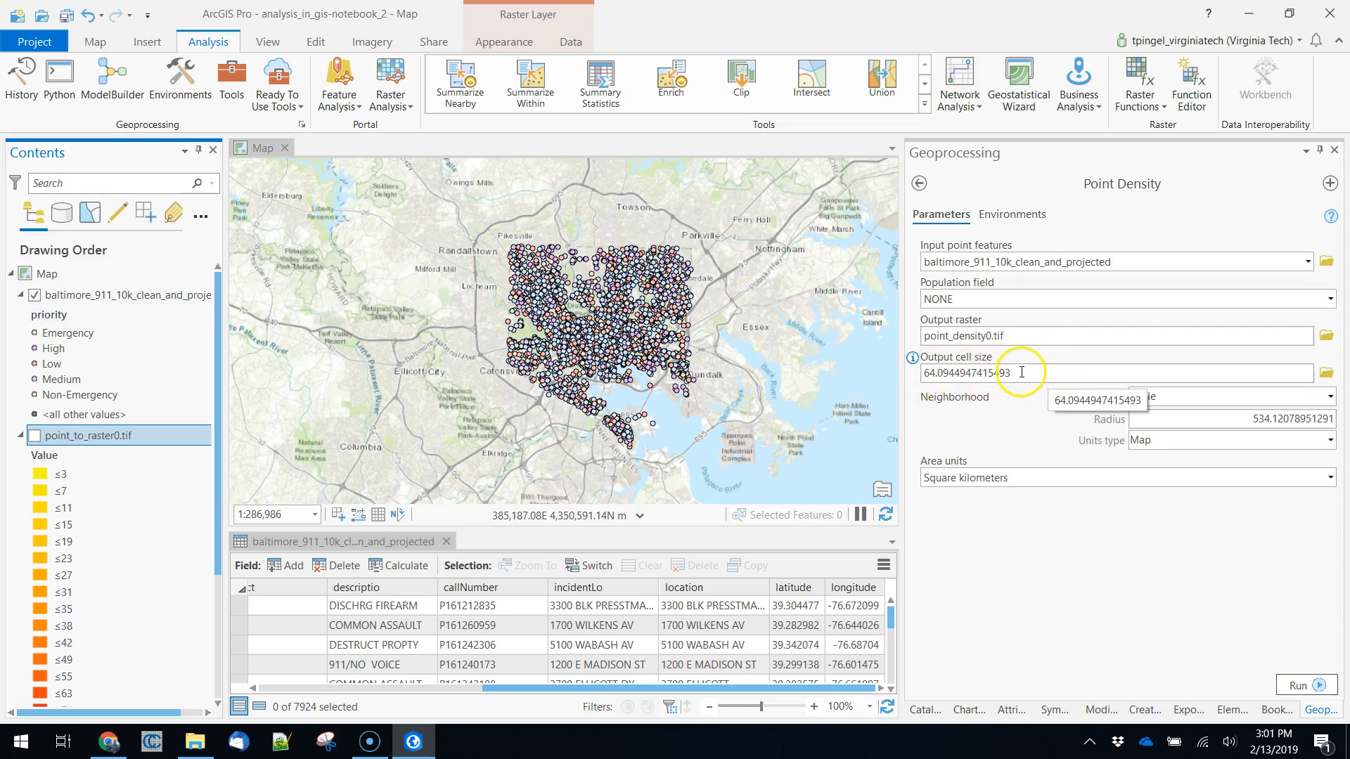
Set the Point Density output cell size to 500 and inspect the call points around downtown Baltimore.
drag(1040, 372, 912, 368)
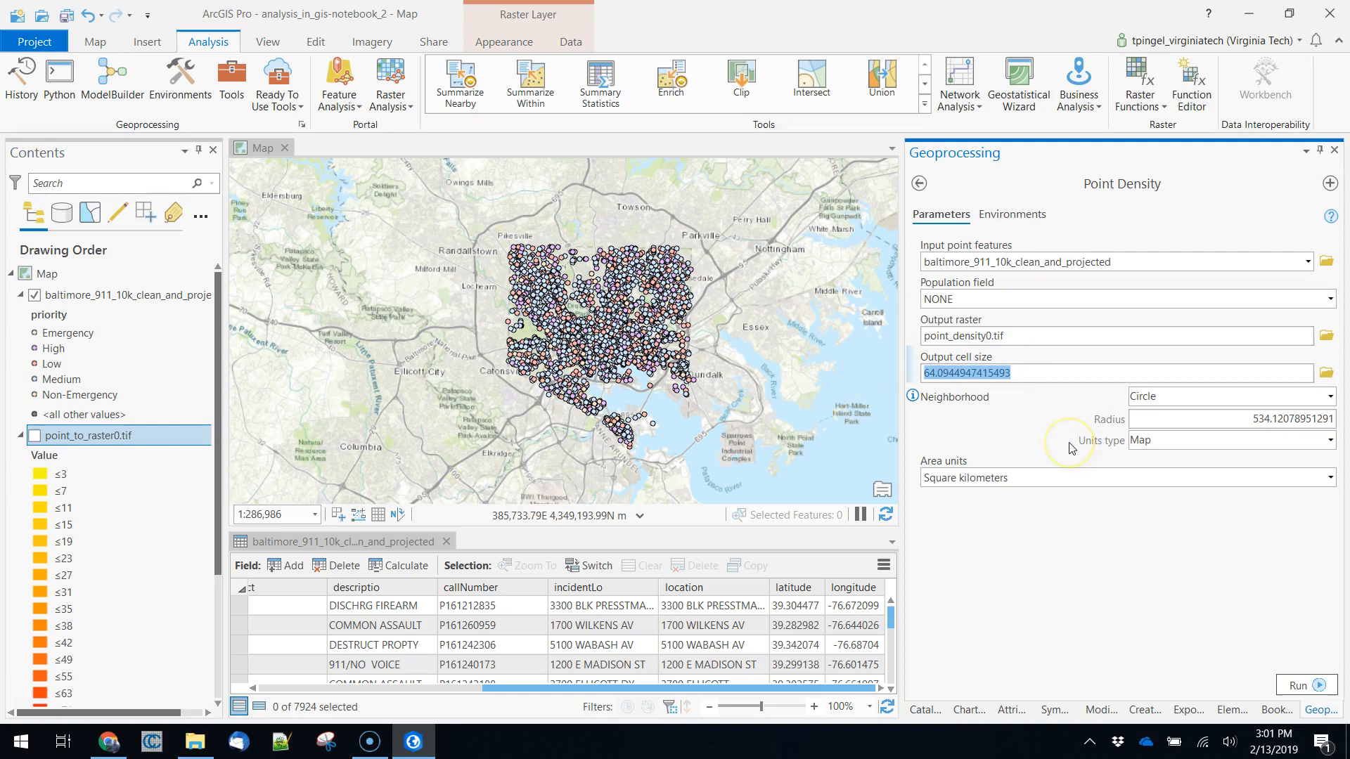
text(500)
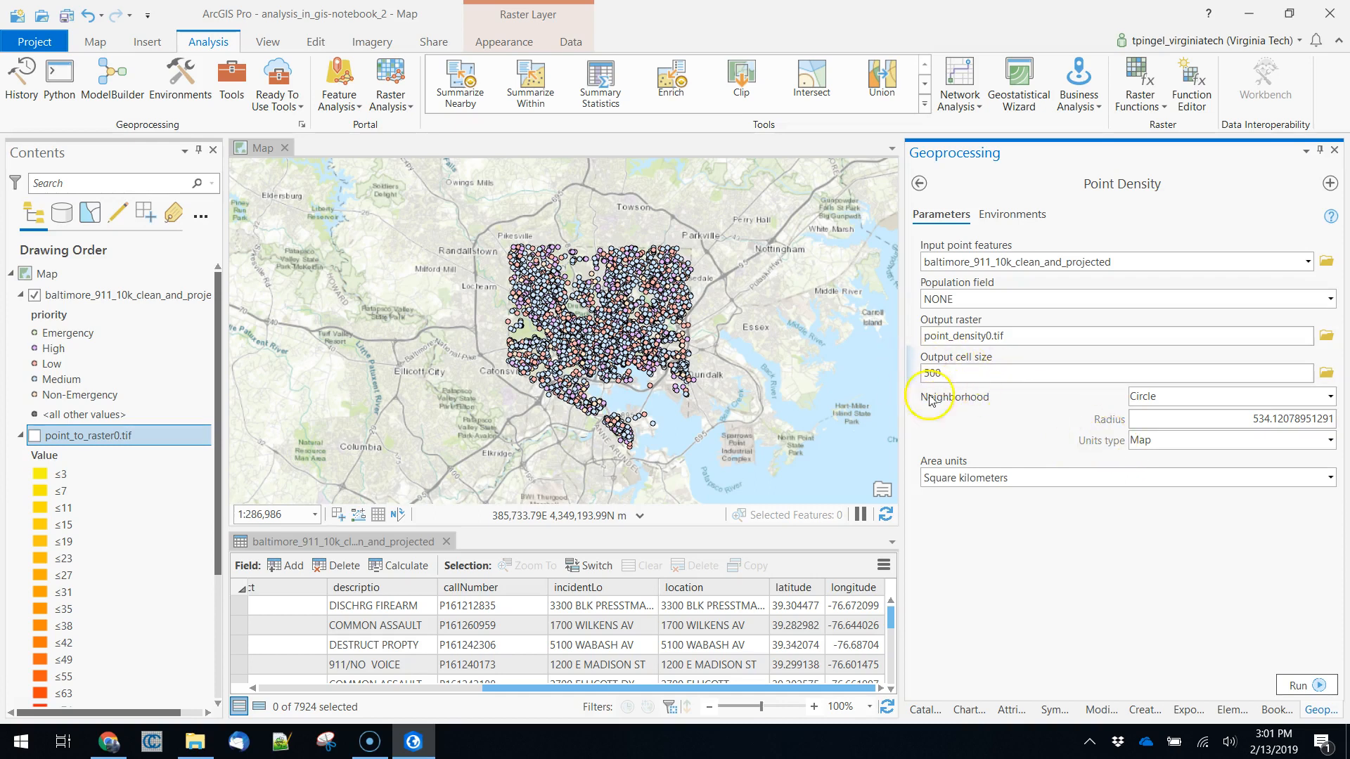
scroll(614, 375, up, 5)
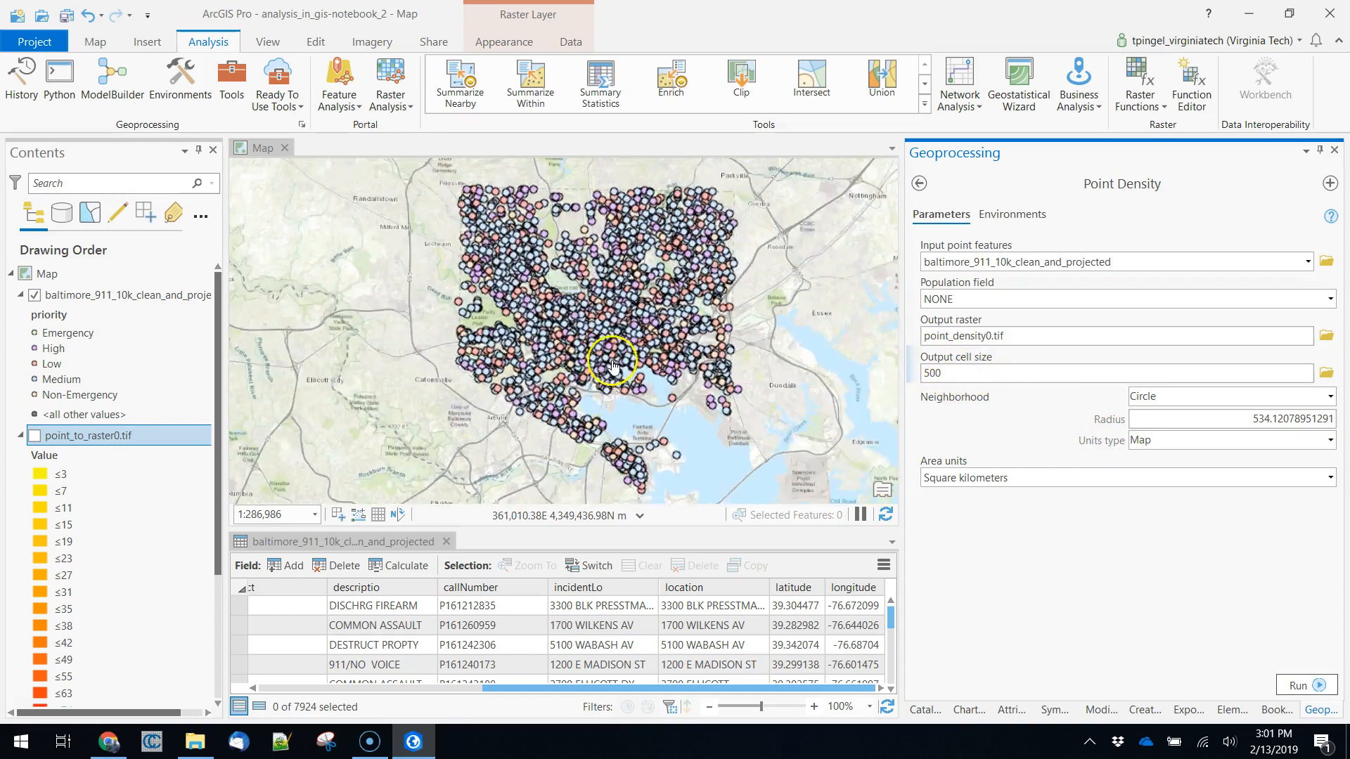
scroll(615, 374, down, 3)
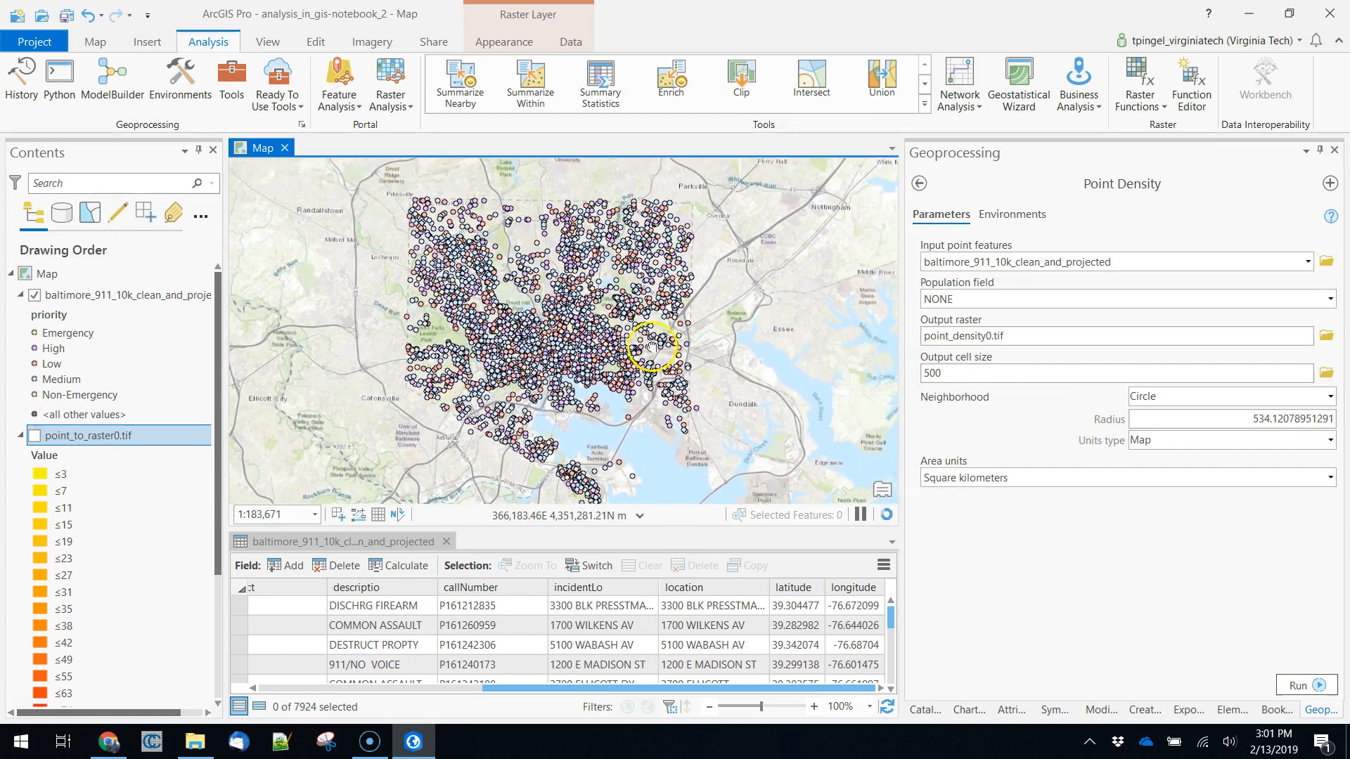
drag(637, 321, 648, 326)
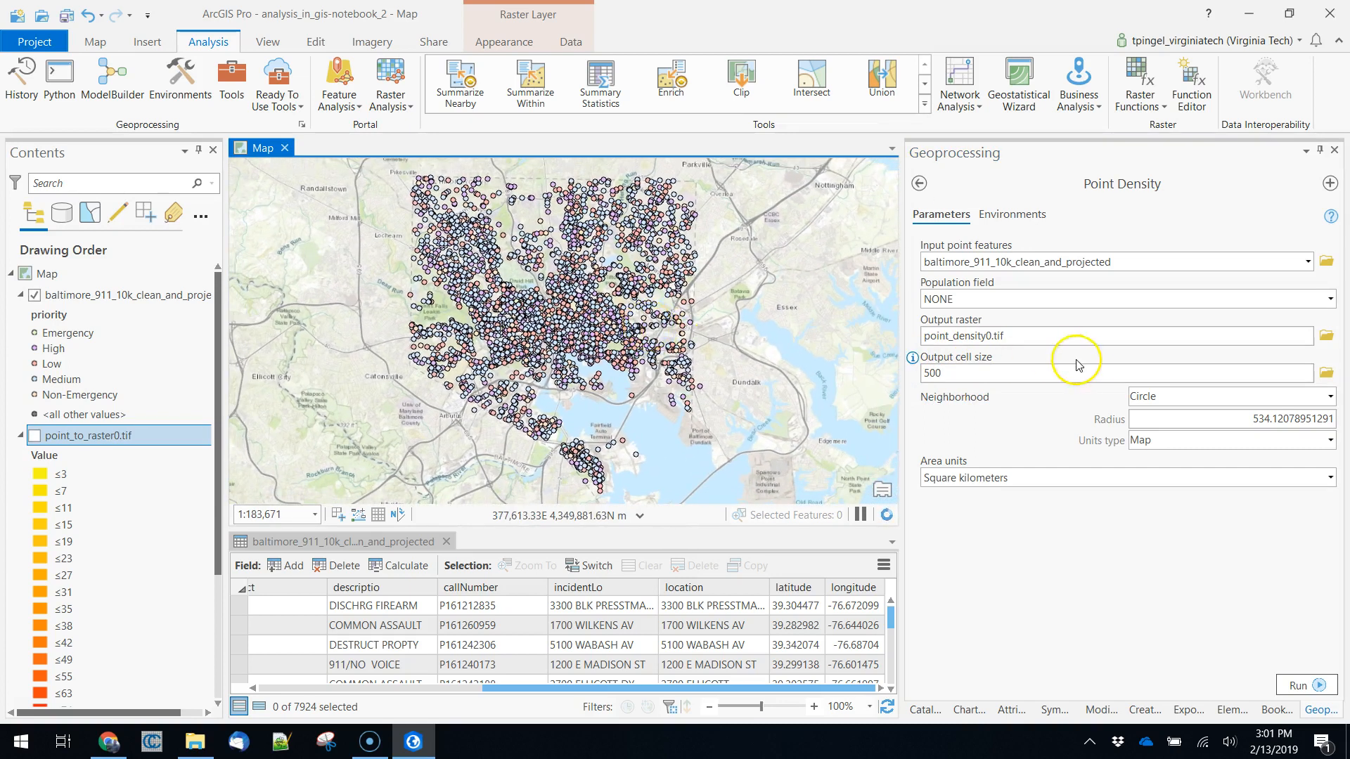
mouse_move(913, 396)
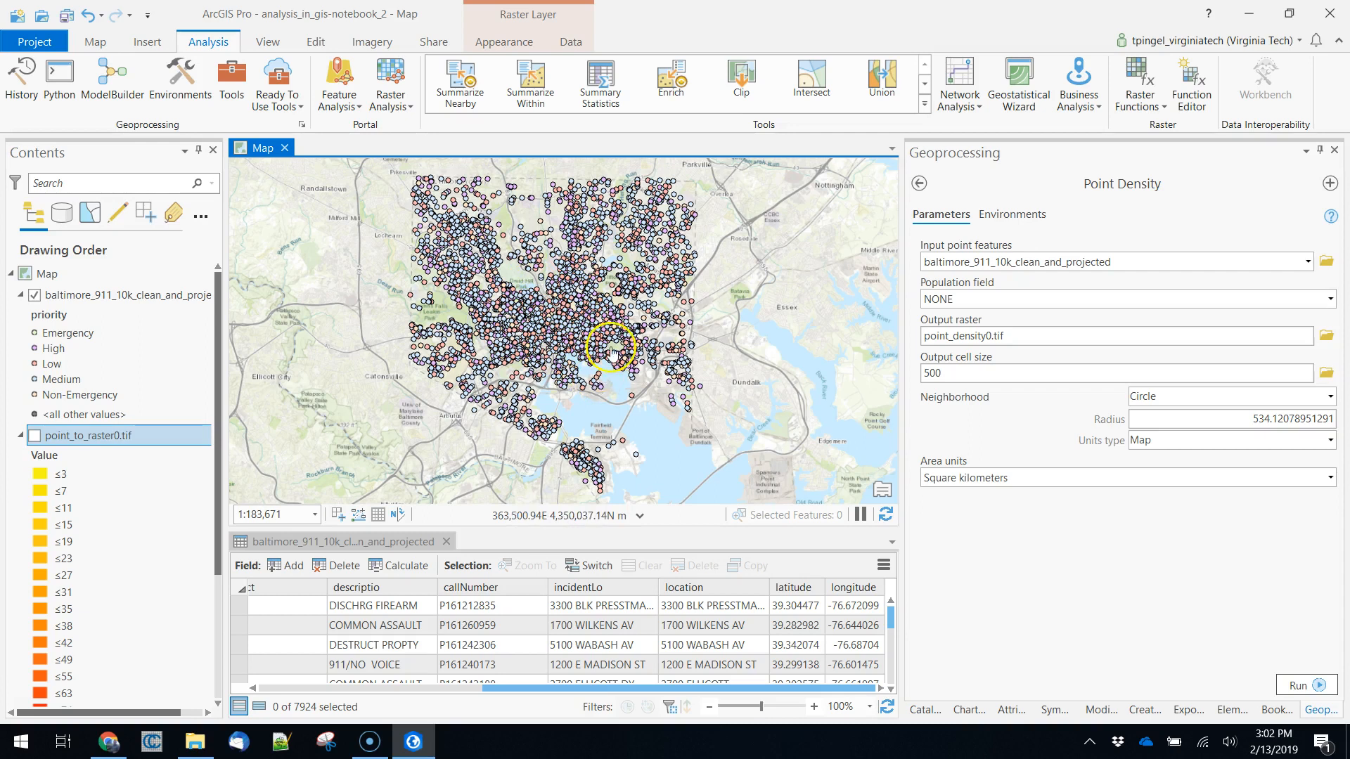
scroll(596, 348, up, 3)
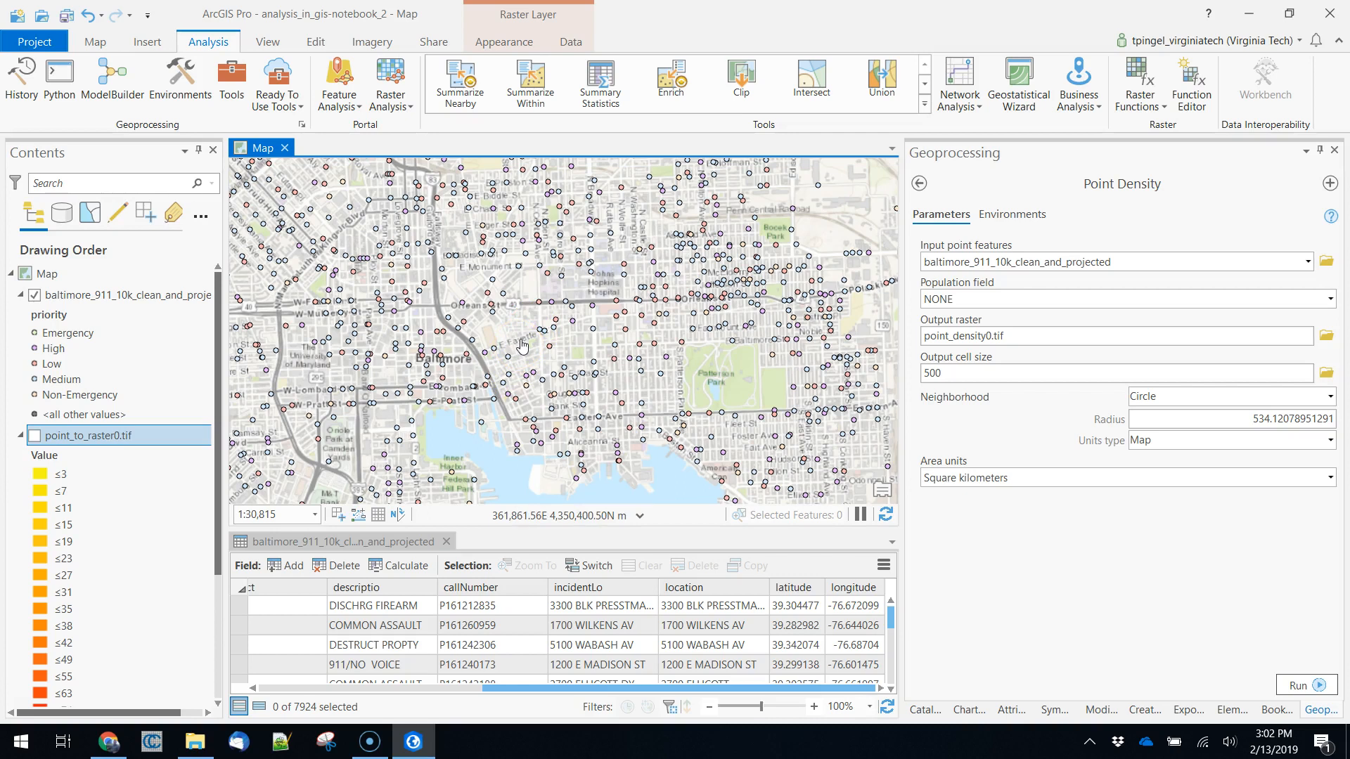
click(608, 331)
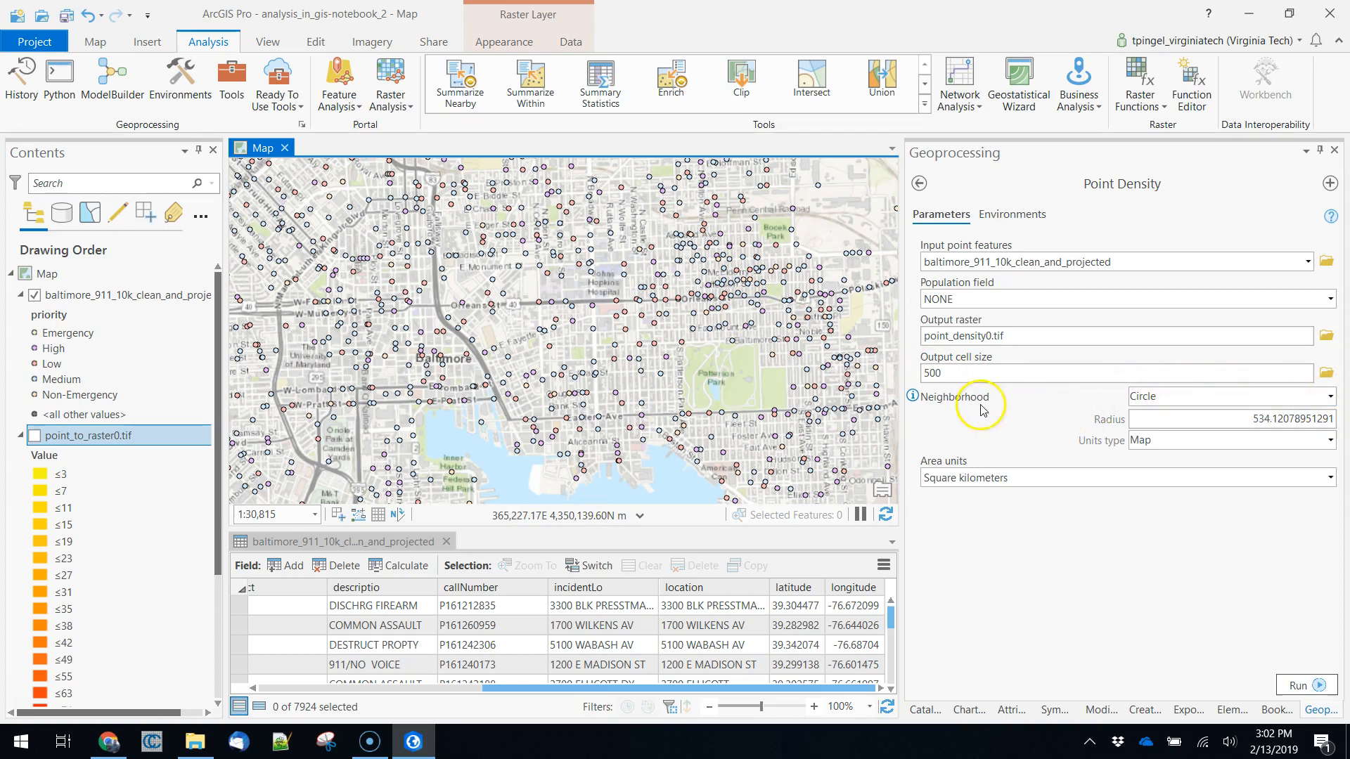
Review the neighborhood shape options of Point Density, keeping Circle.
click(1329, 398)
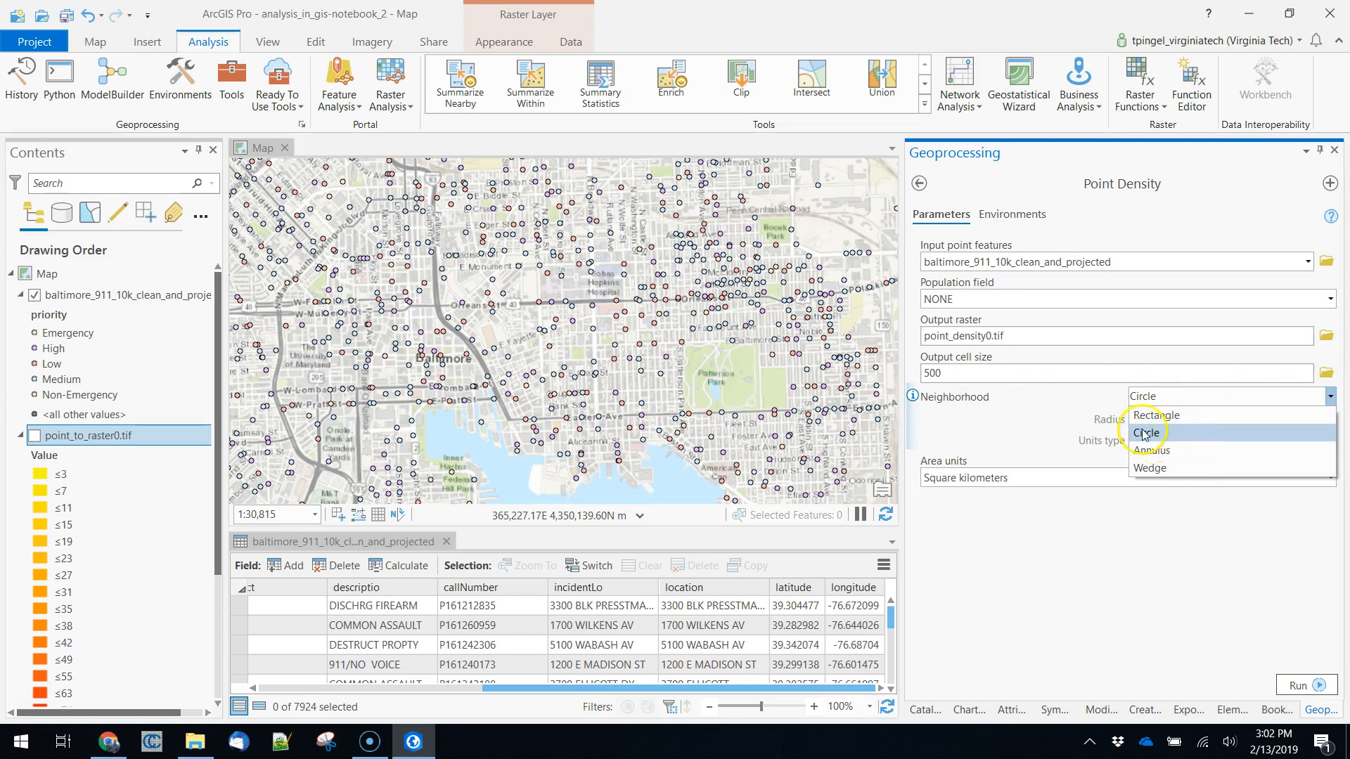
click(1188, 433)
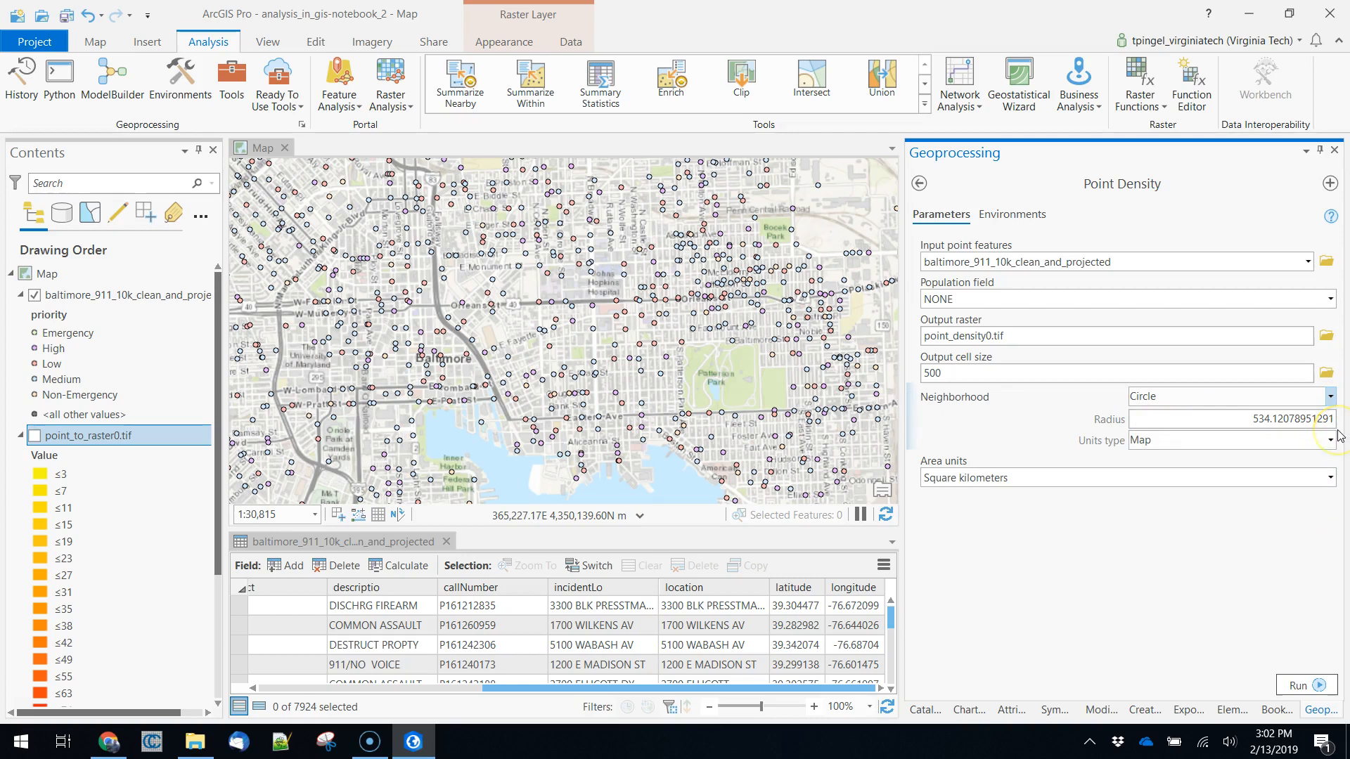
click(1331, 404)
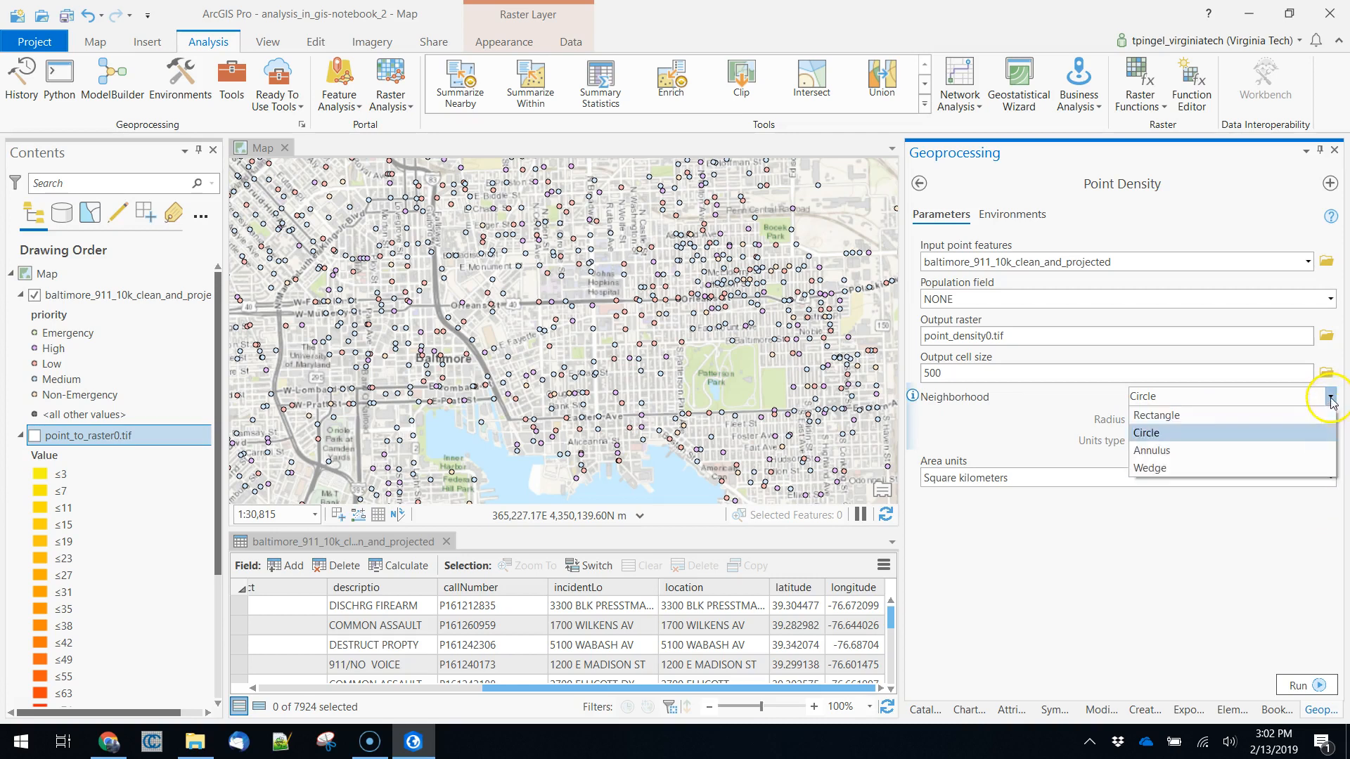
click(1166, 419)
click(1147, 432)
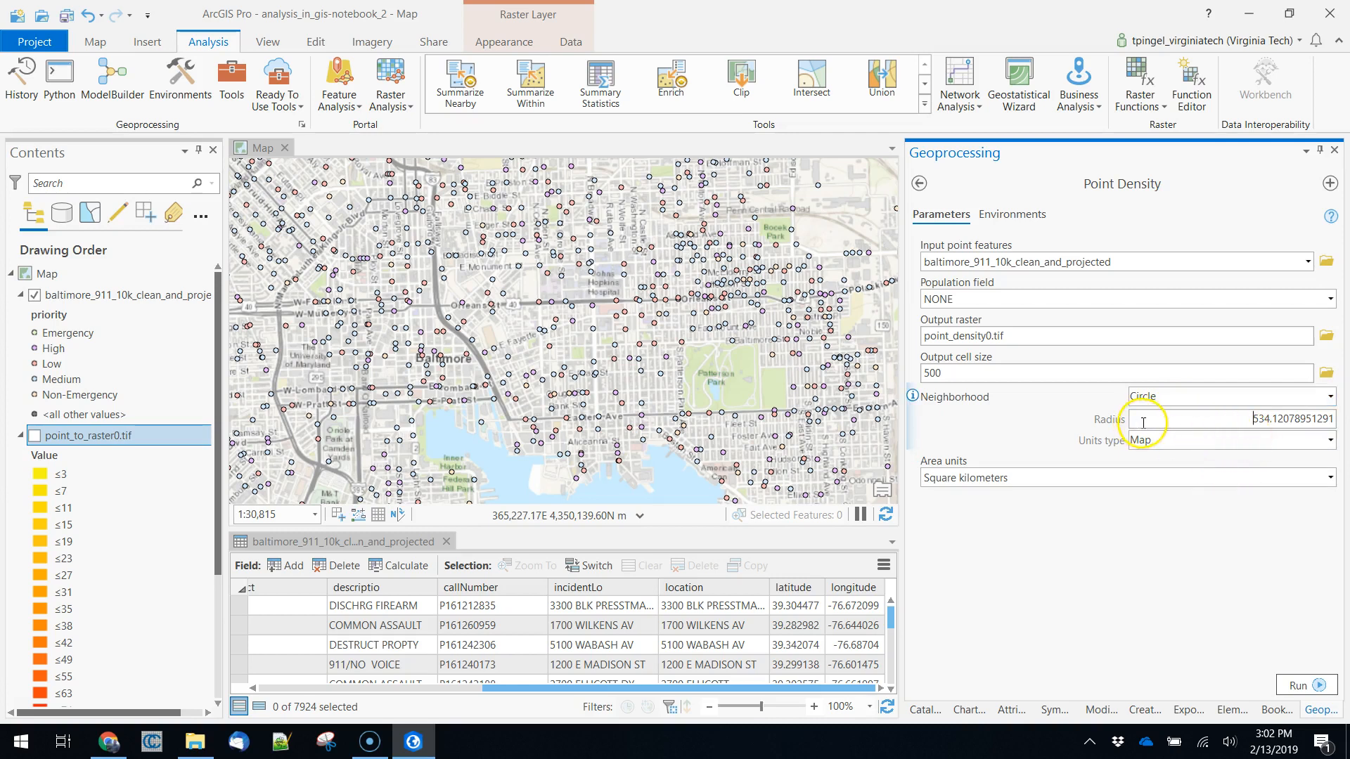
Switch the circle neighborhood's units type to Cell and back to Map, giving a radius of 500.
double_click(1250, 421)
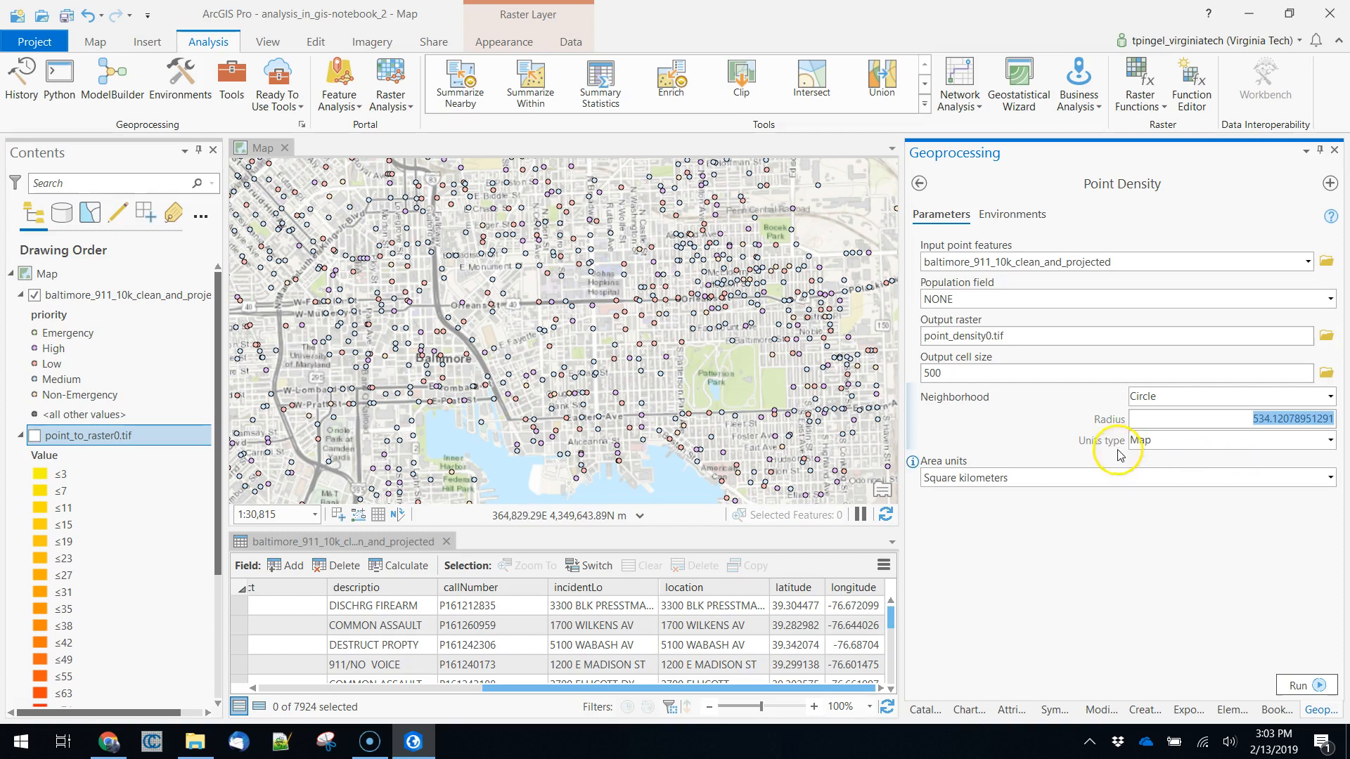
click(1331, 441)
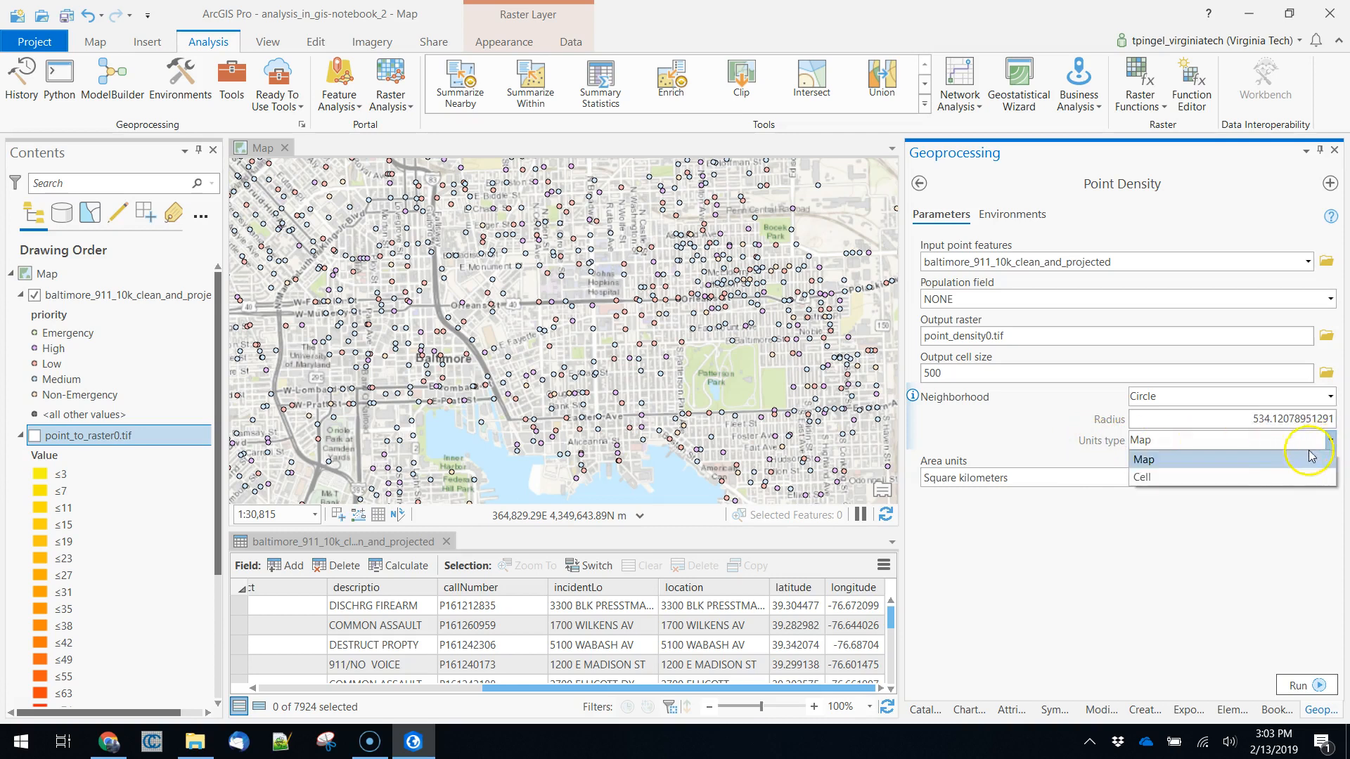
click(1258, 472)
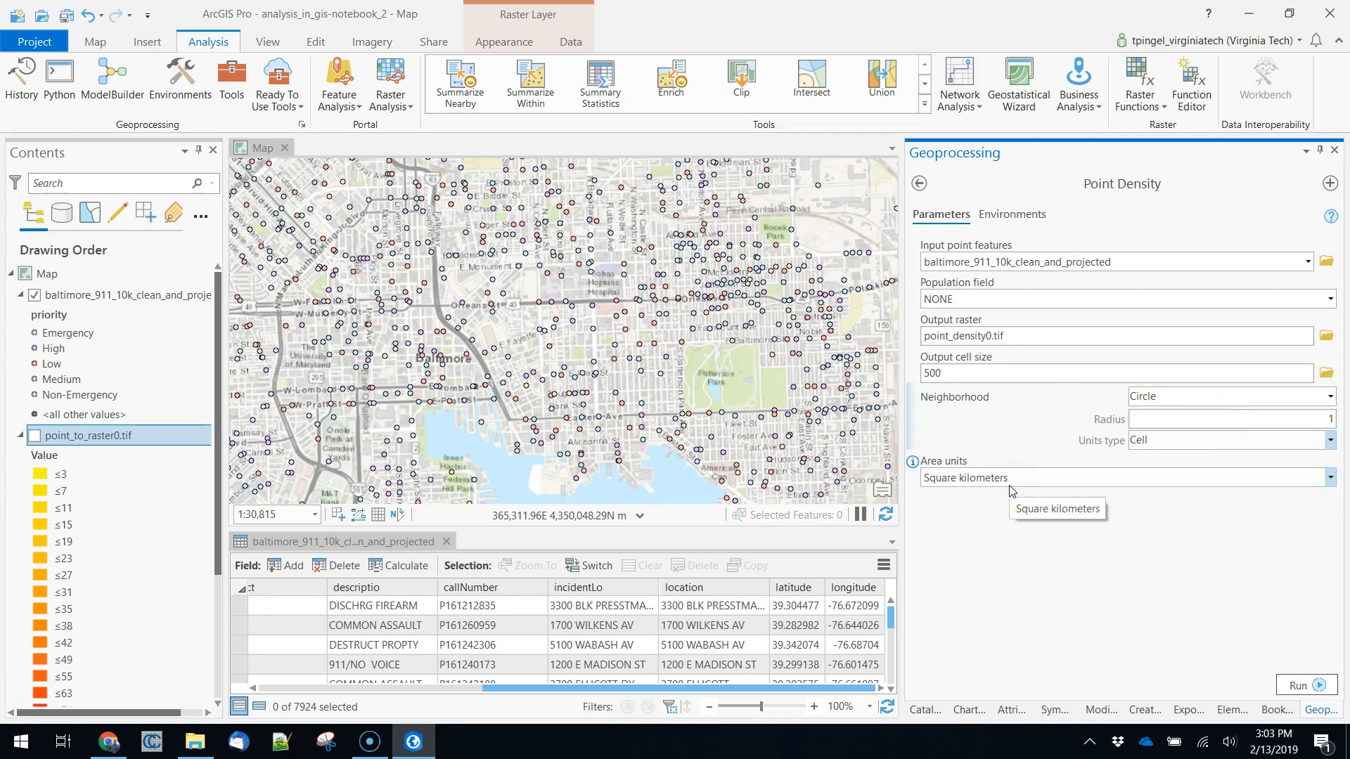
click(1319, 446)
click(1290, 459)
double_click(1324, 419)
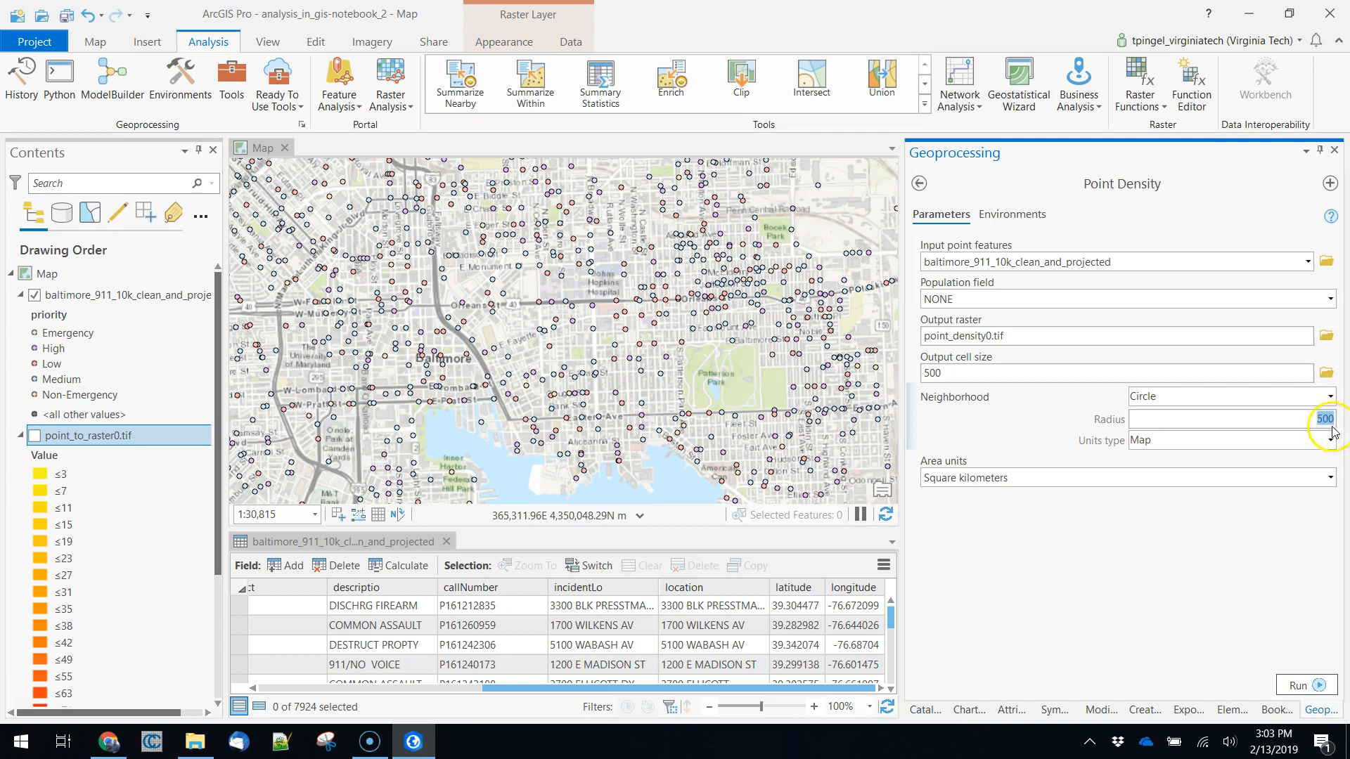
Run Point Density with the population field kept at NONE and inspect the resulting density raster over Baltimore.
click(1331, 301)
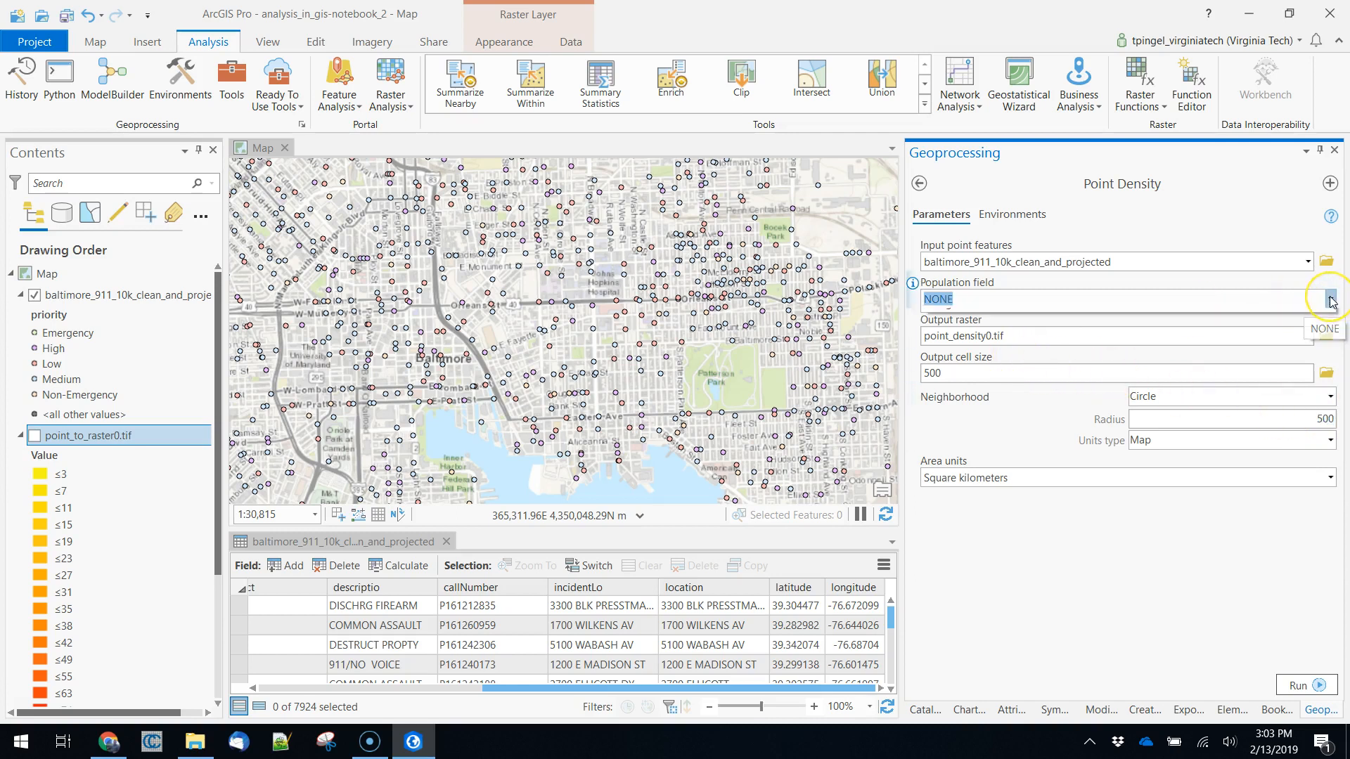
click(1331, 301)
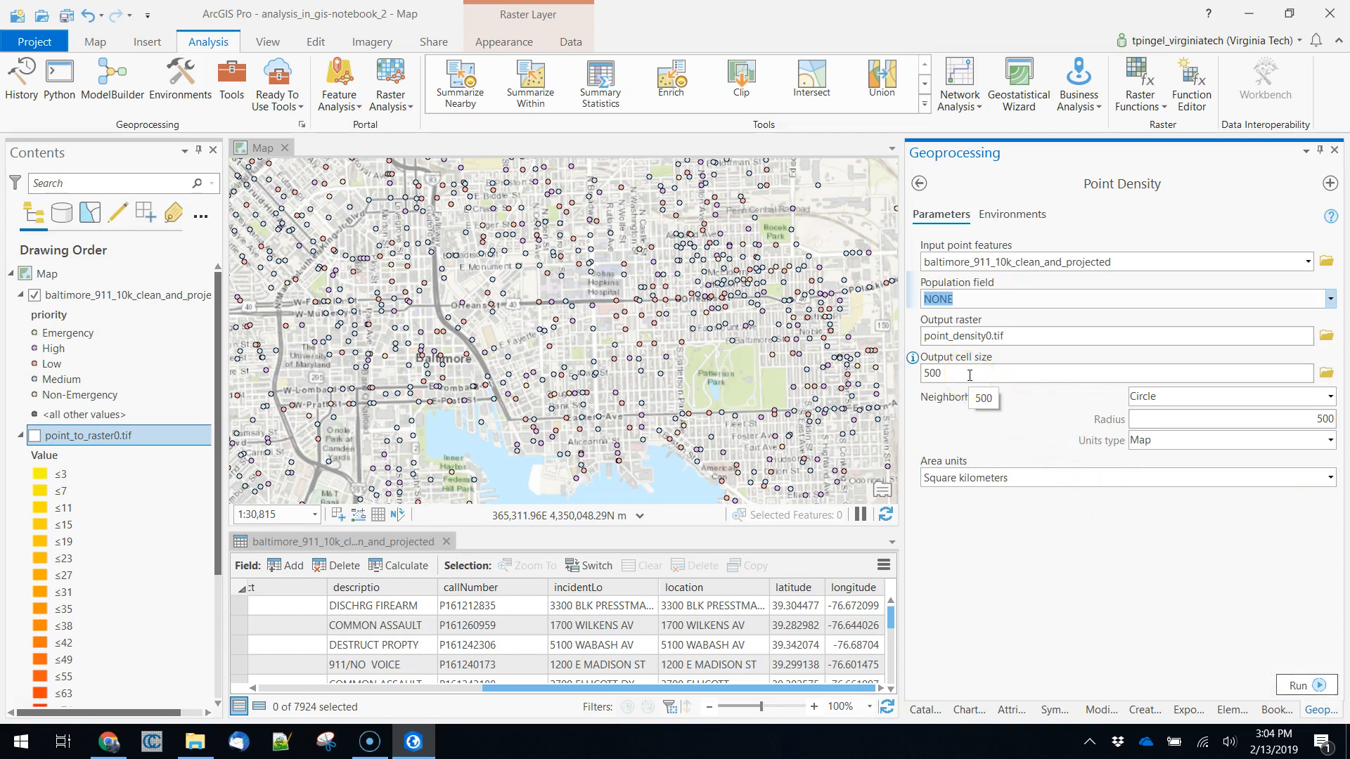
click(1289, 420)
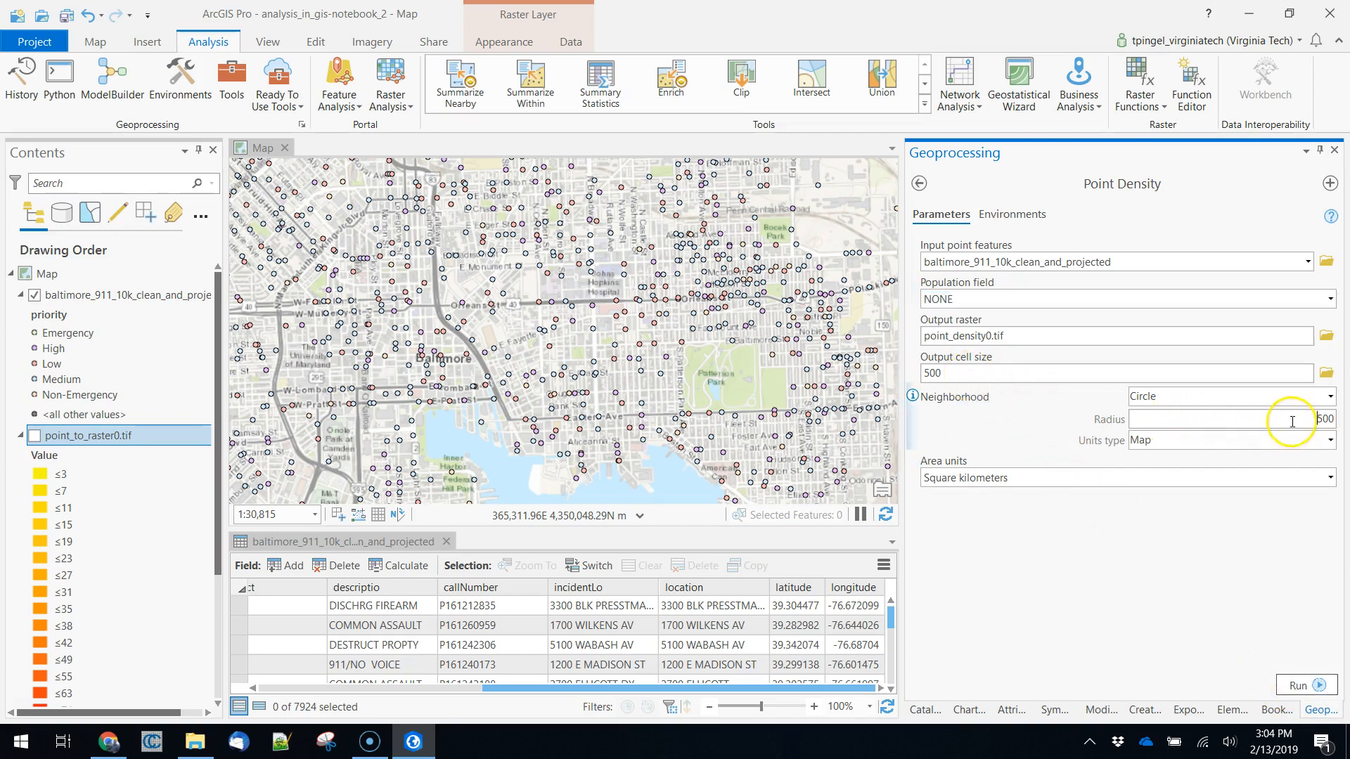
click(1299, 685)
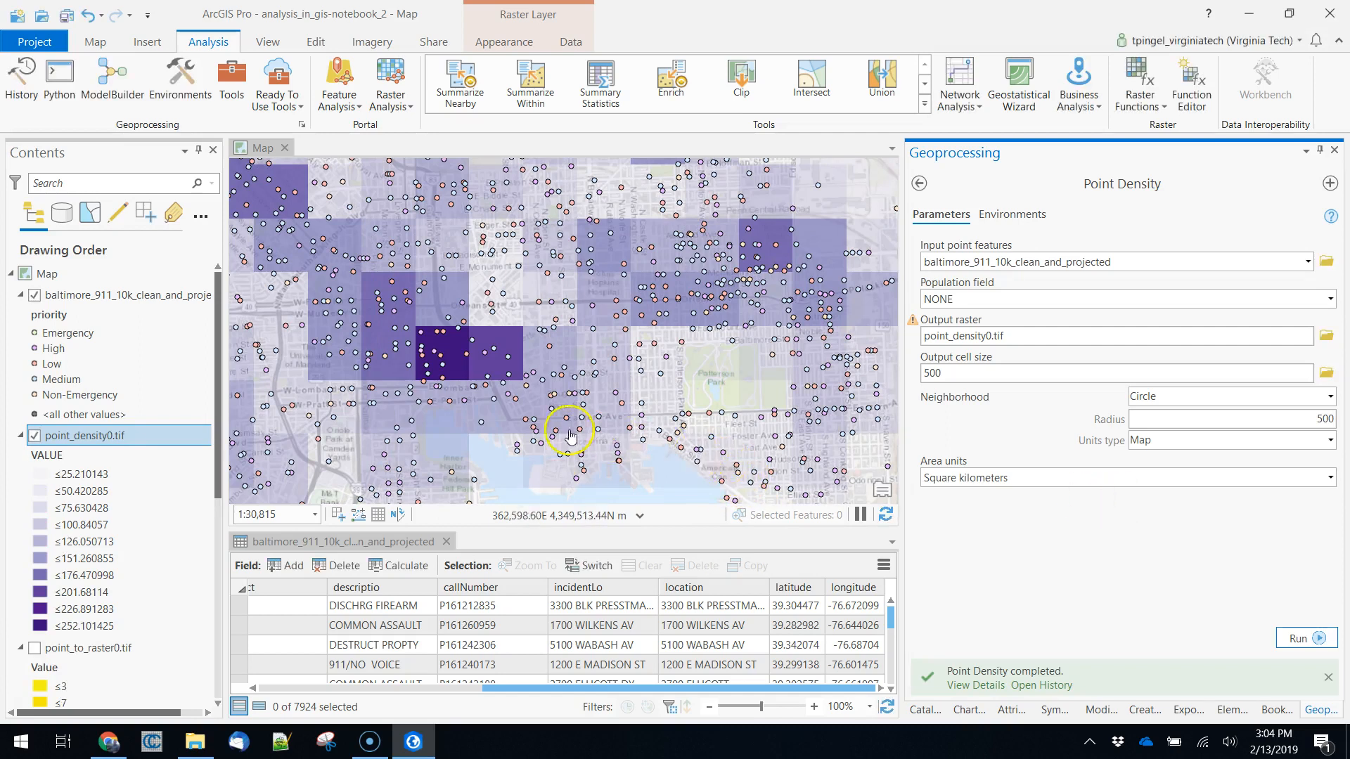
scroll(516, 380, down, 3)
scroll(516, 380, down, 2)
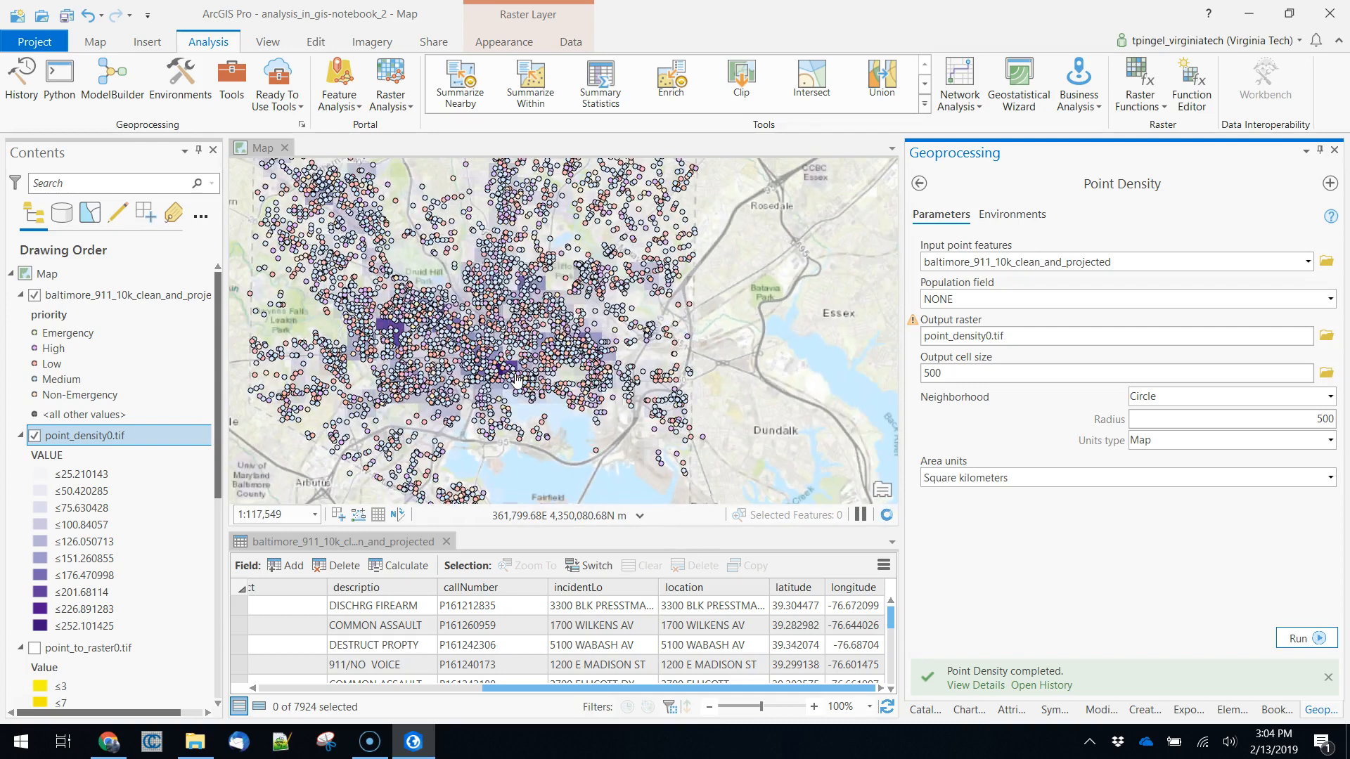
Hide the baltimore_911_10k_clean_and_projected points and examine the 500-cell density raster around downtown Baltimore.
scroll(503, 377, up, 2)
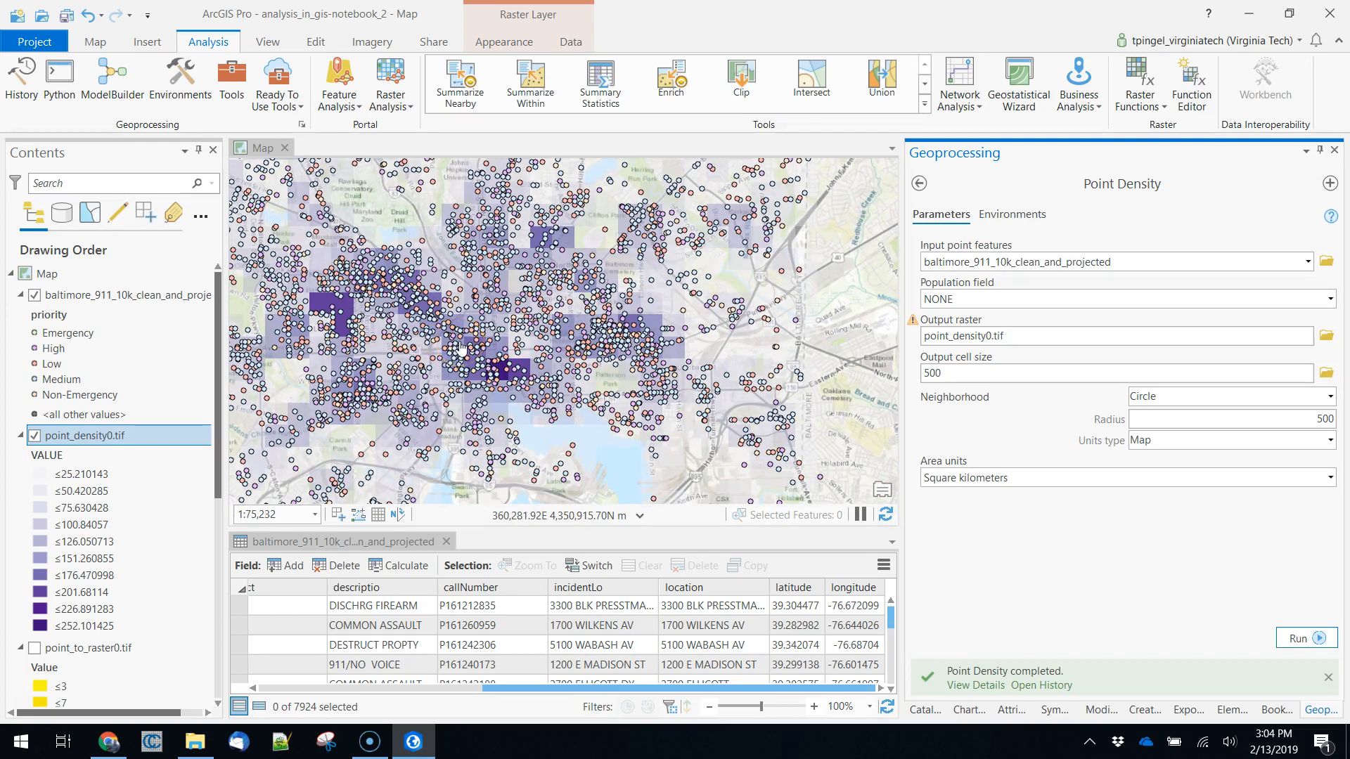
click(479, 351)
drag(479, 351, 602, 357)
click(34, 295)
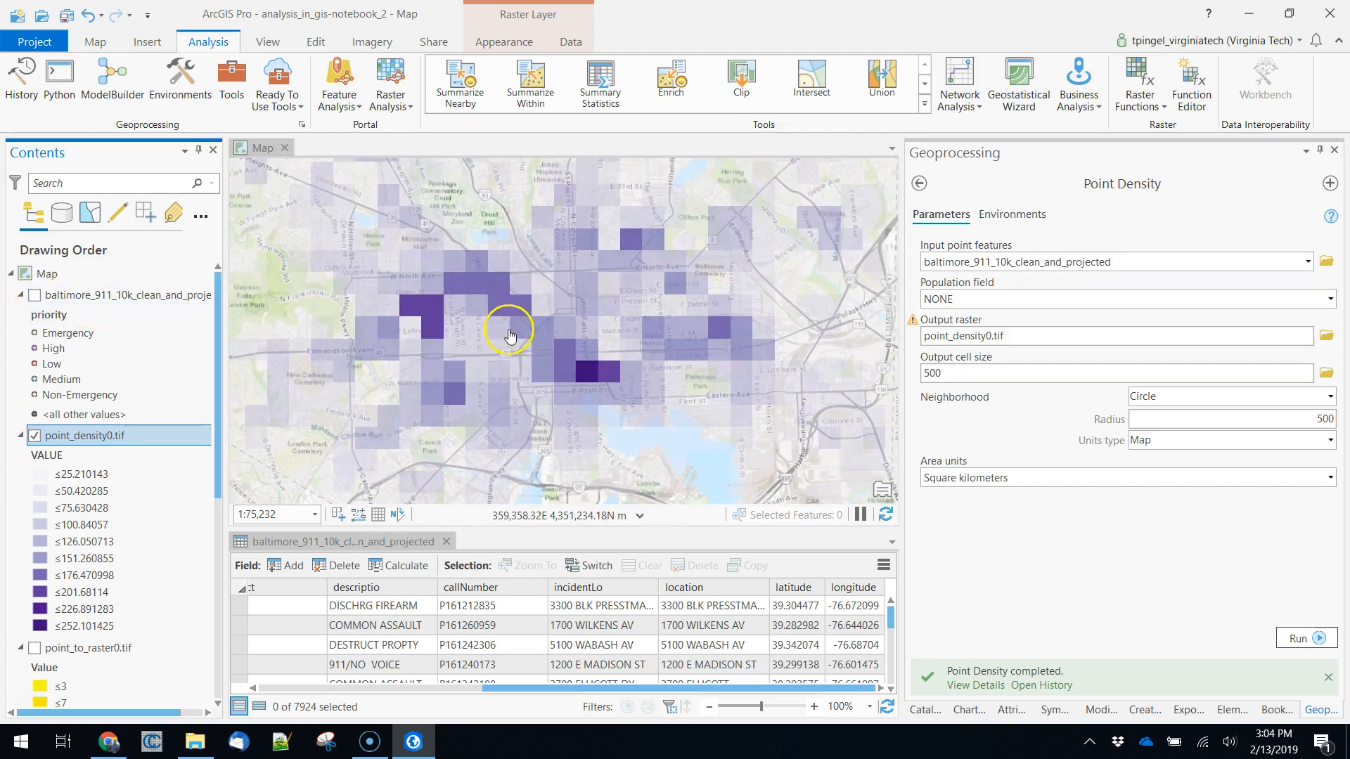
scroll(505, 362, down, 1)
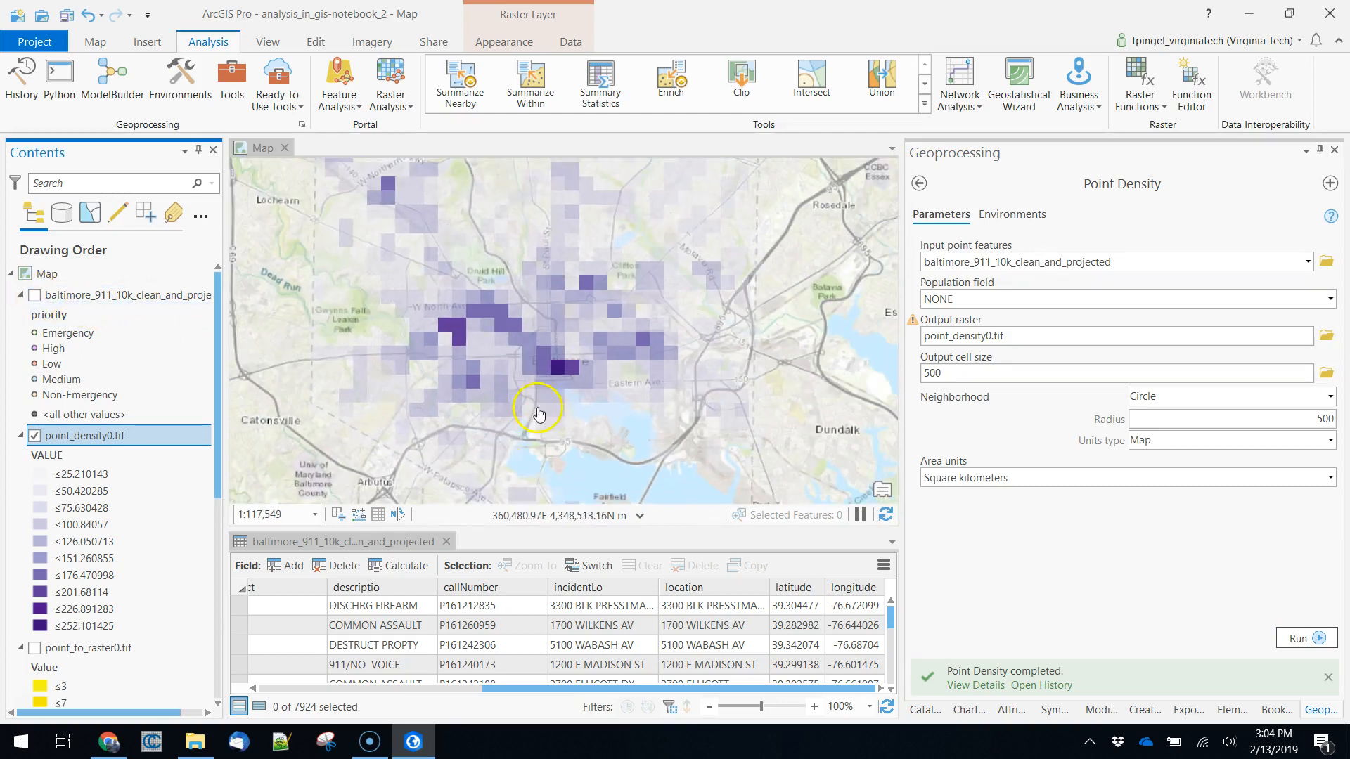
Apply the yellow-to-red color scheme to the classified symbology of point_density0.tif.
right_click(81, 440)
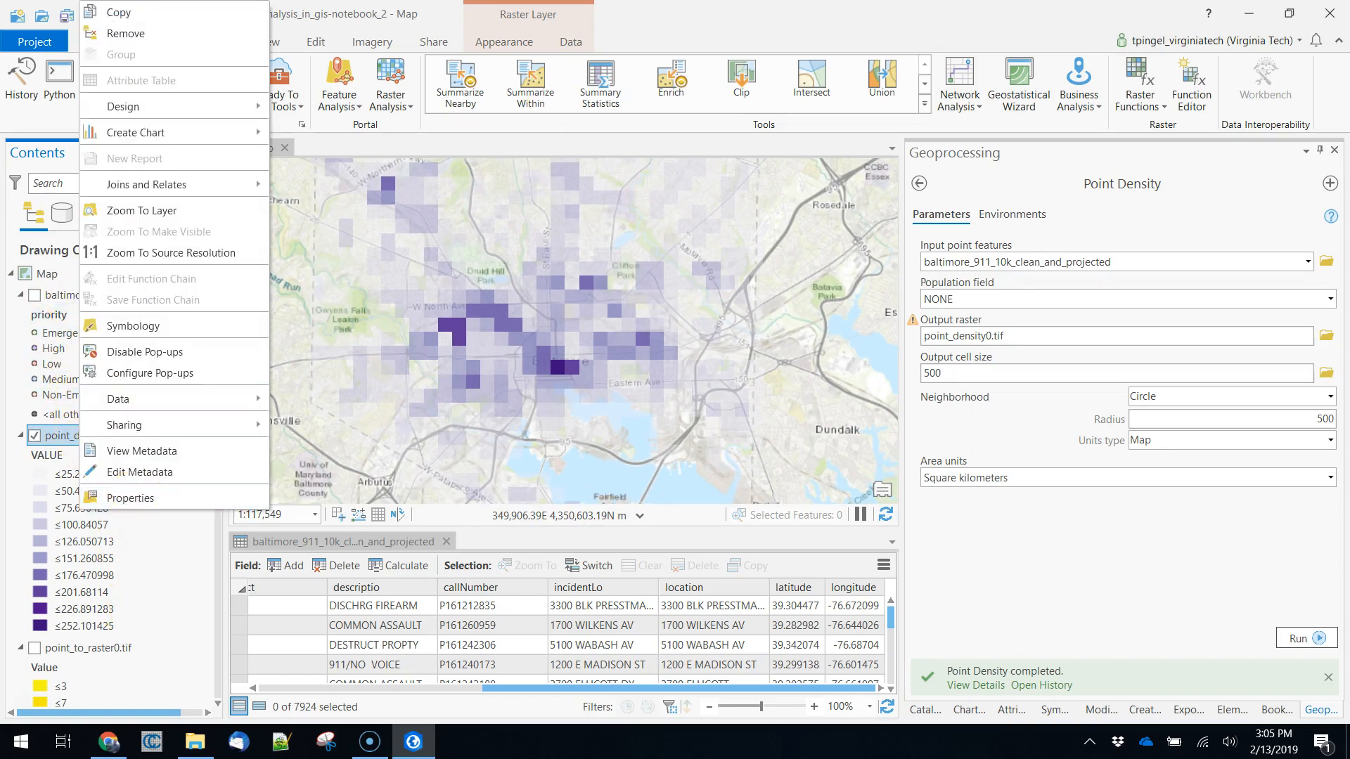
click(504, 42)
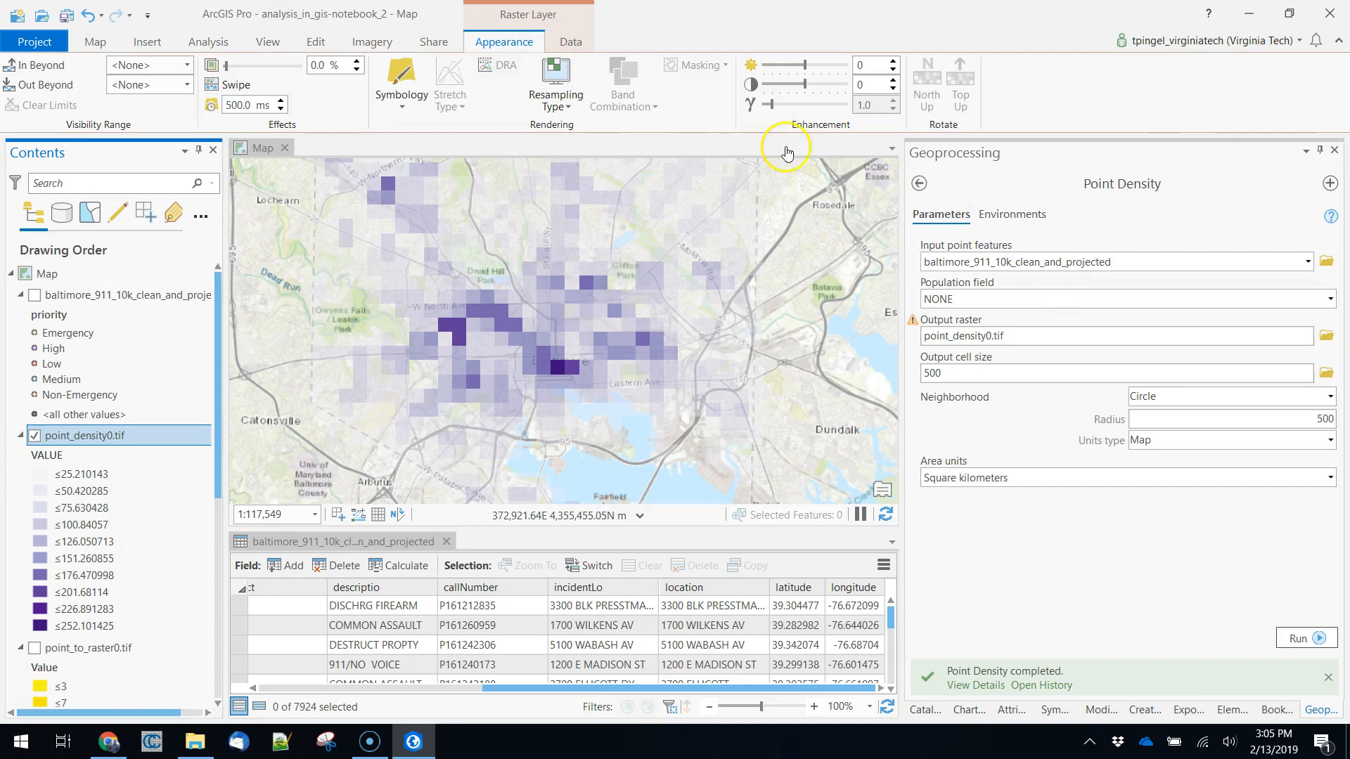
click(400, 76)
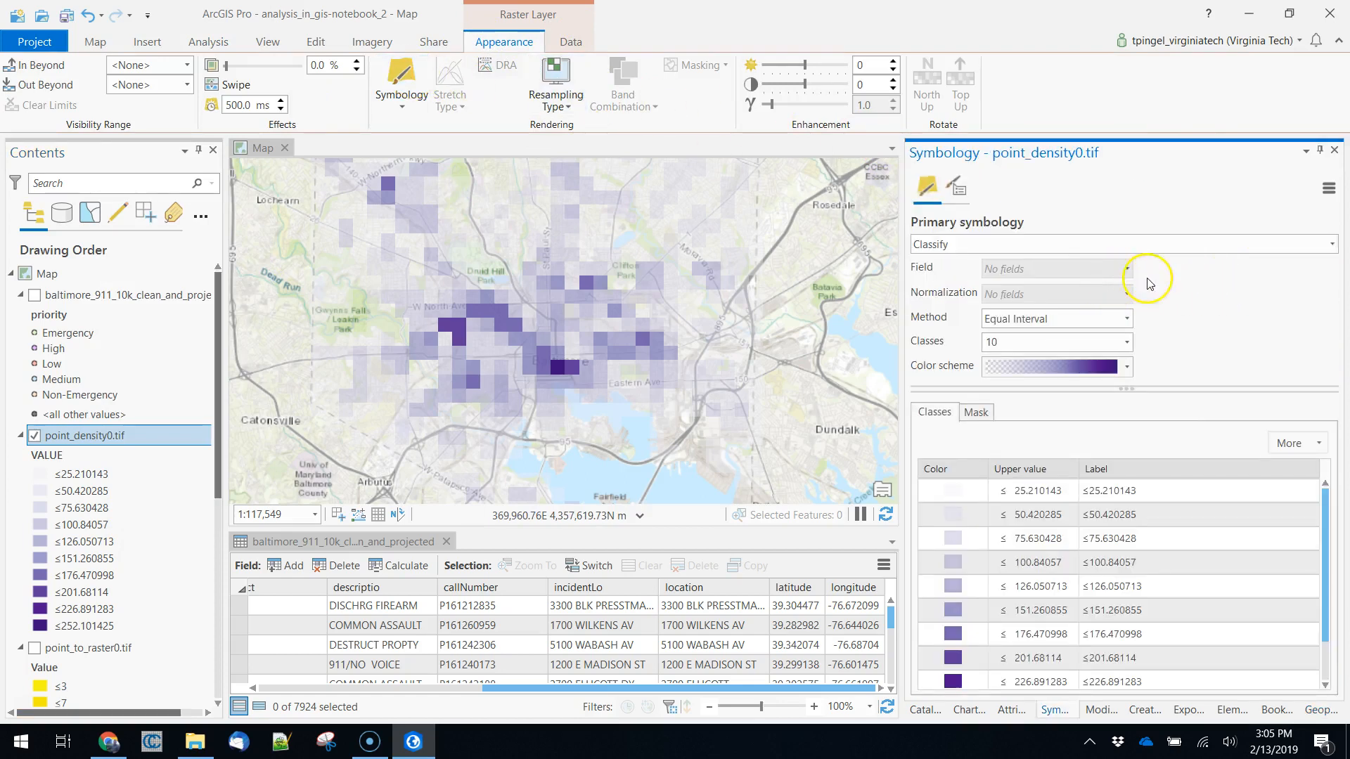
click(1127, 367)
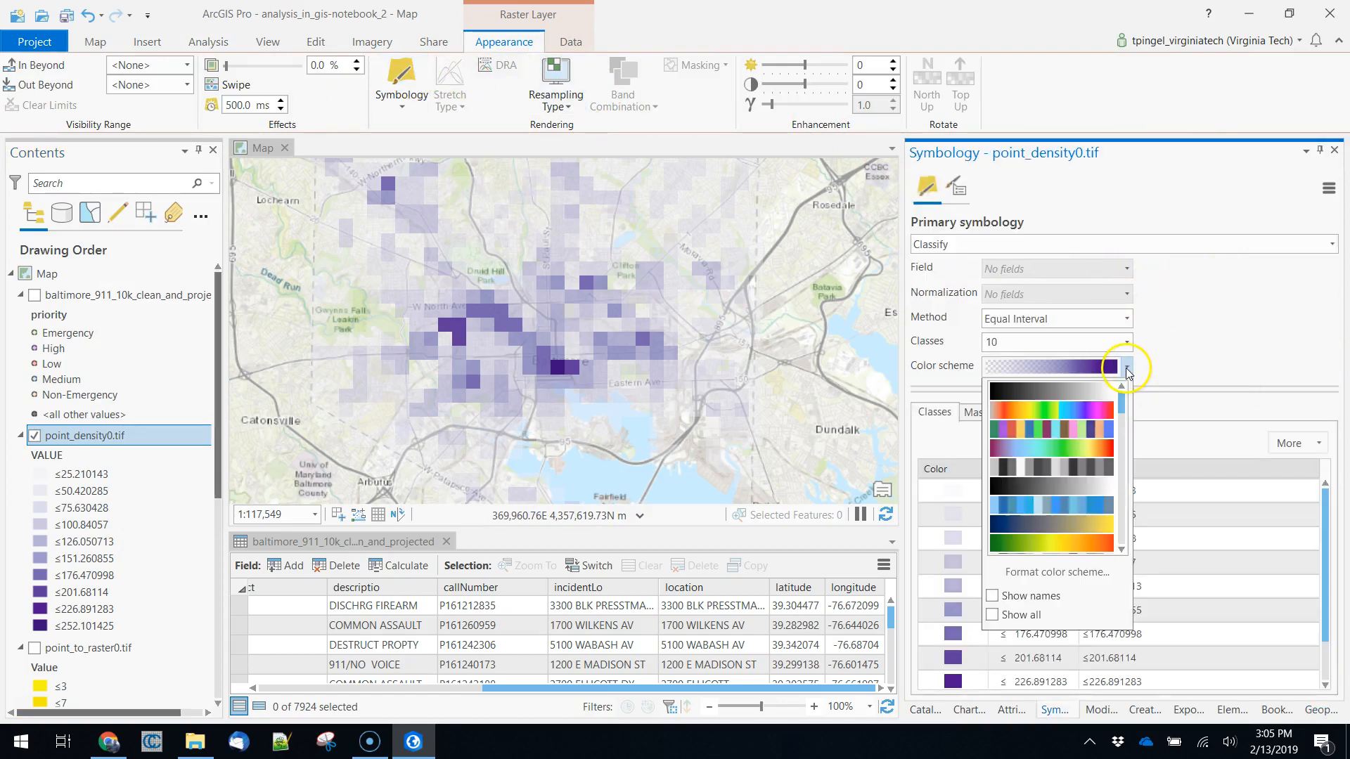
scroll(1092, 492, down, 4)
scroll(1092, 494, down, 6)
scroll(1092, 494, down, 2)
click(1087, 517)
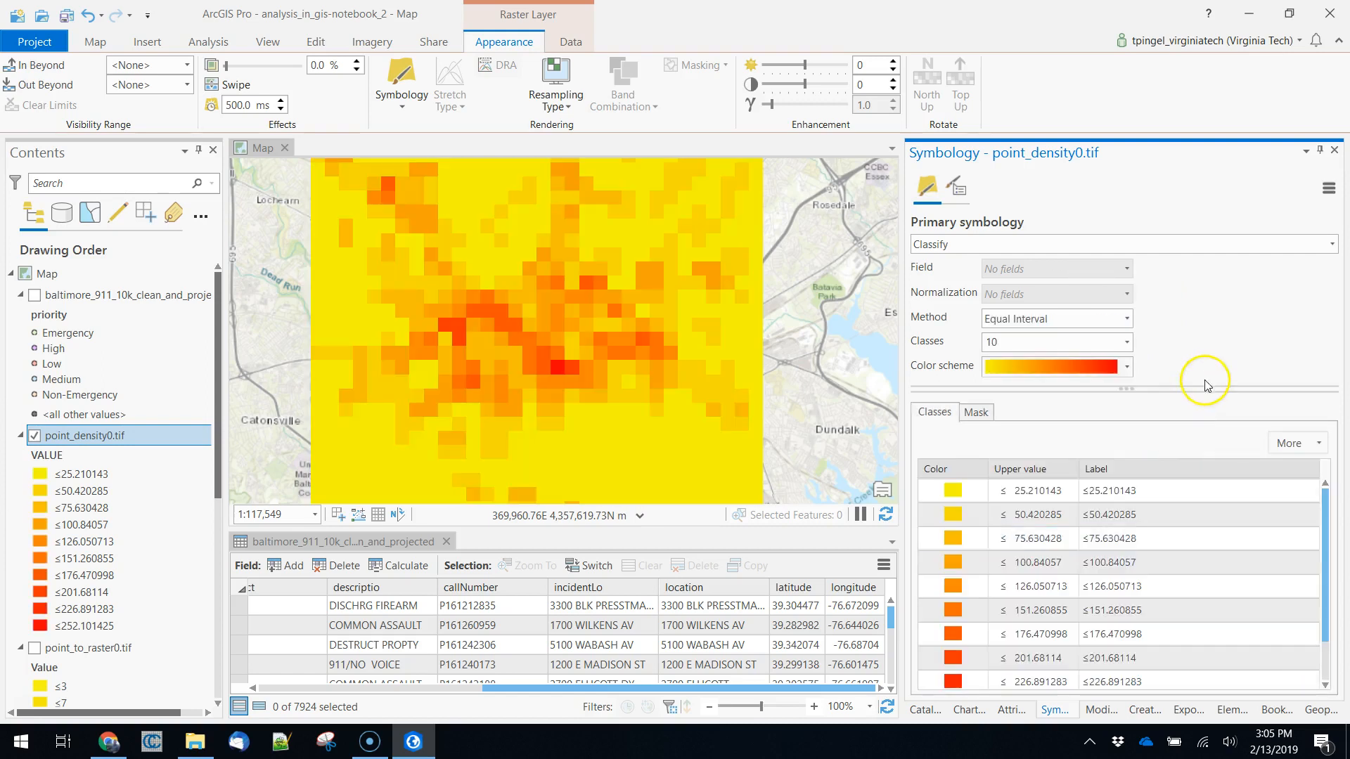
Set the lowest class of point_density0.tif (≤25.210143) to No color and inspect the raster over the whole city.
click(1001, 506)
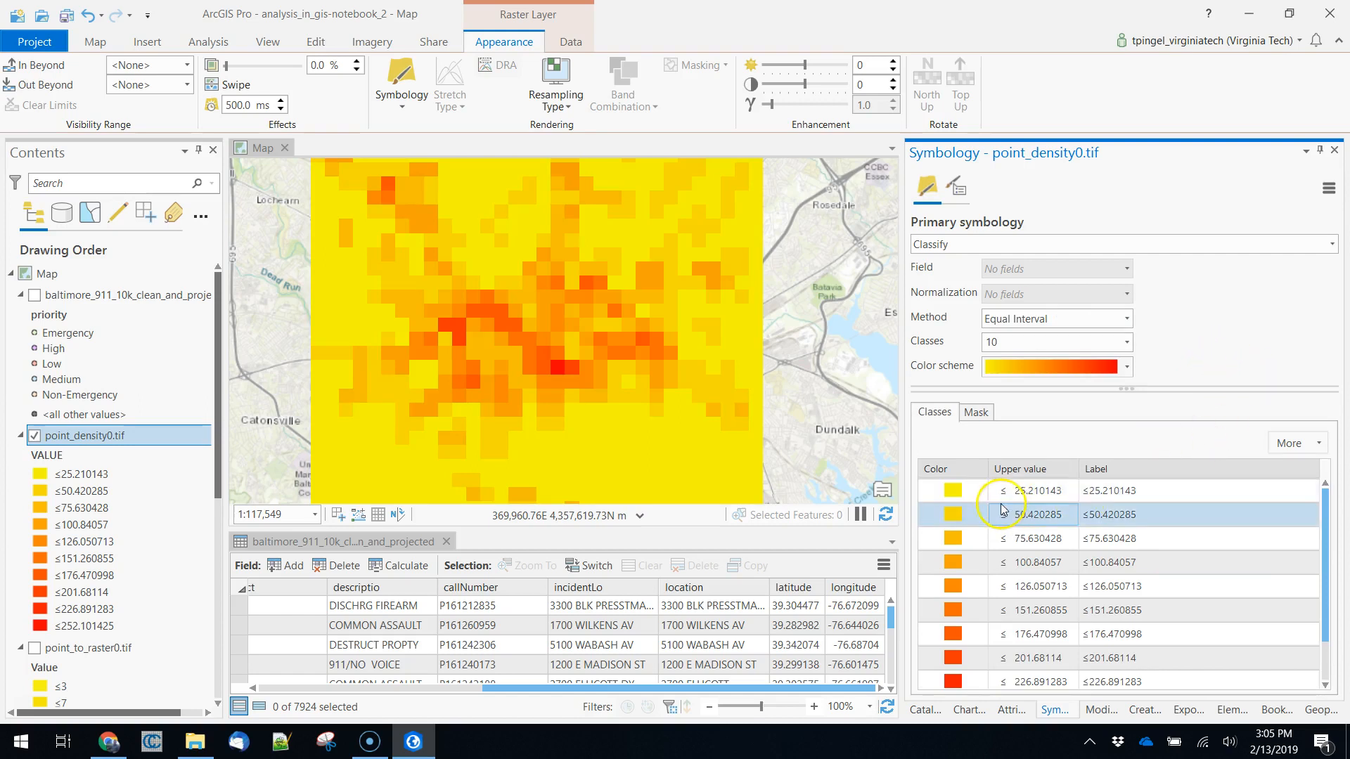
click(951, 495)
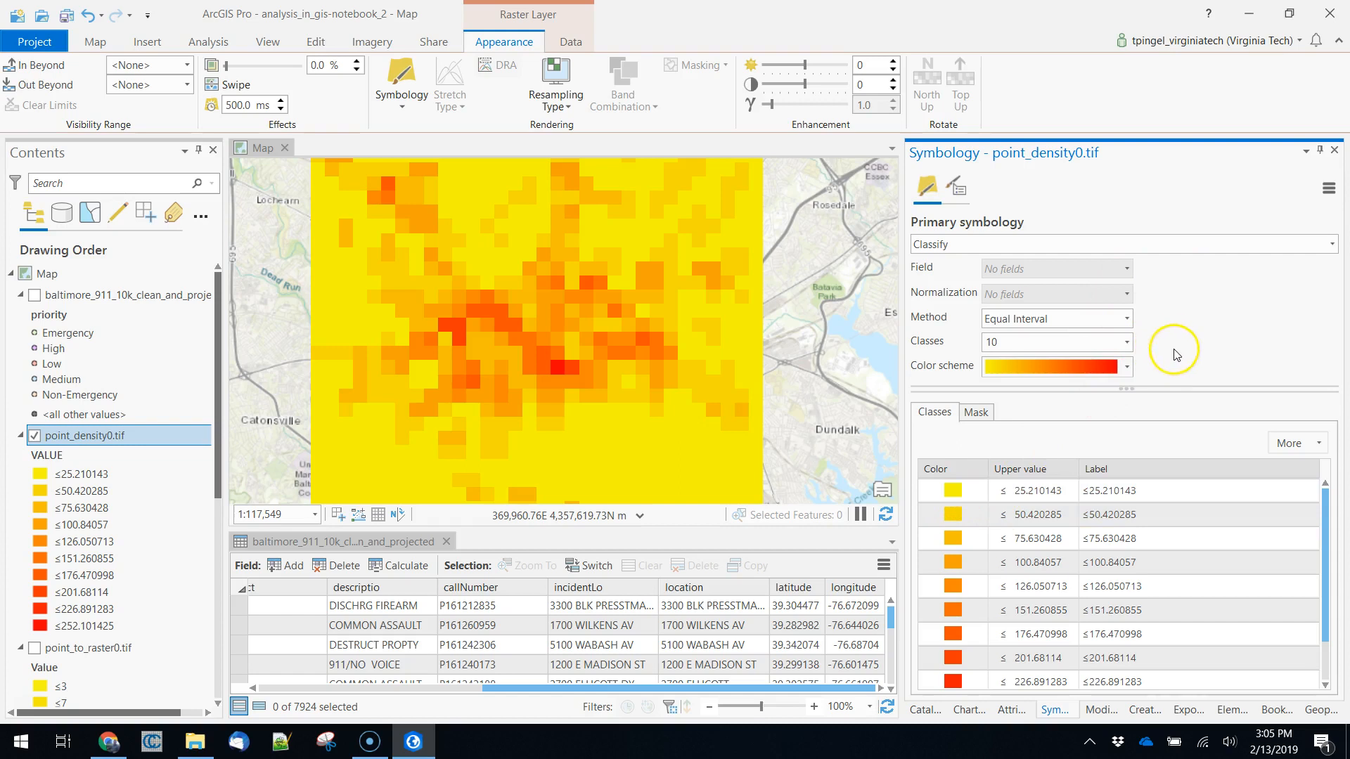
click(953, 492)
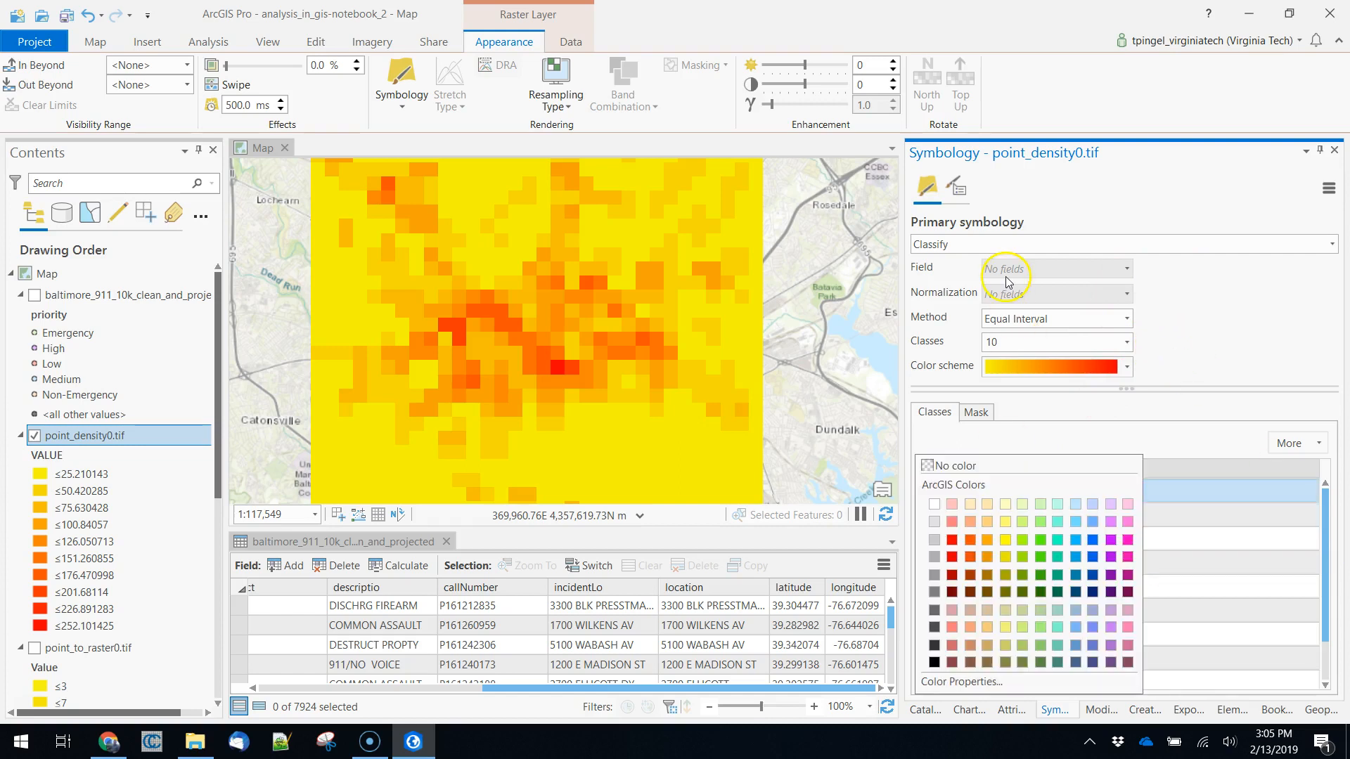
click(932, 465)
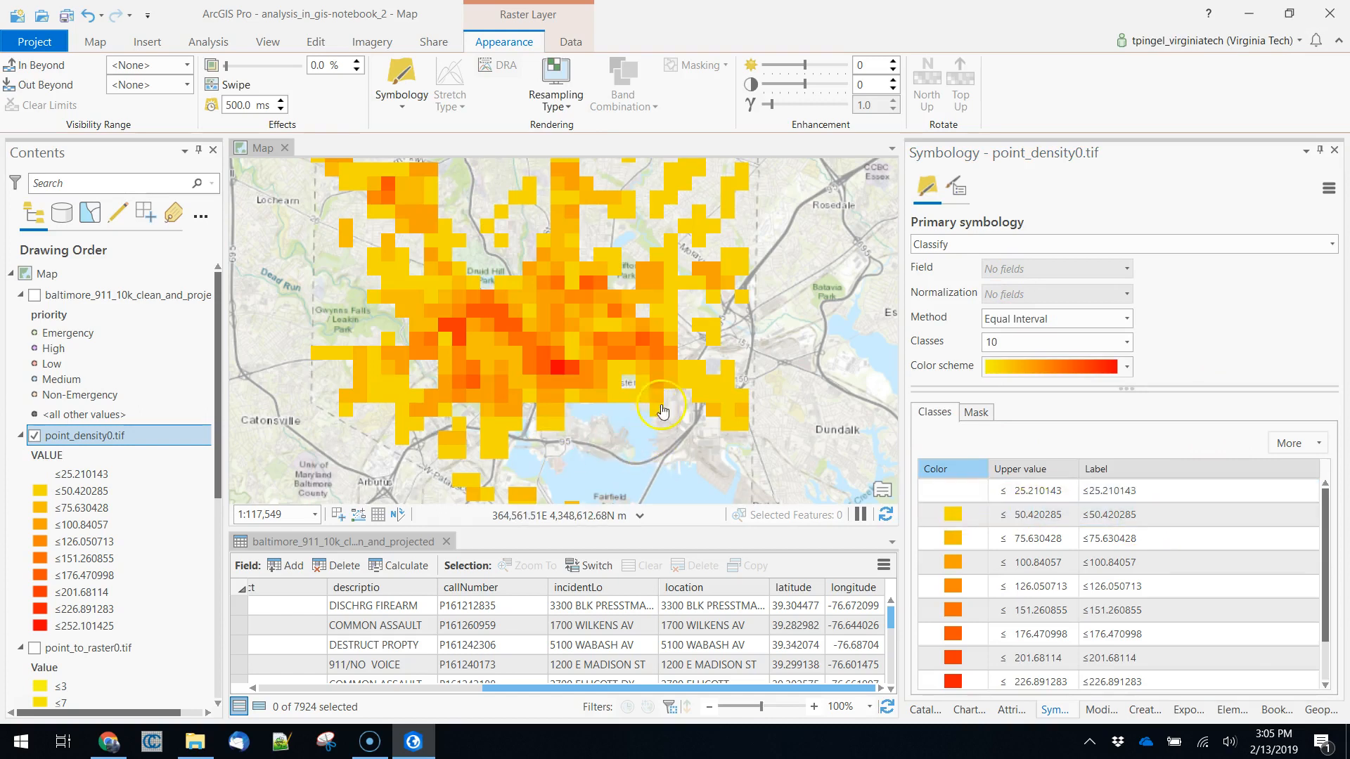
scroll(575, 355, down, 2)
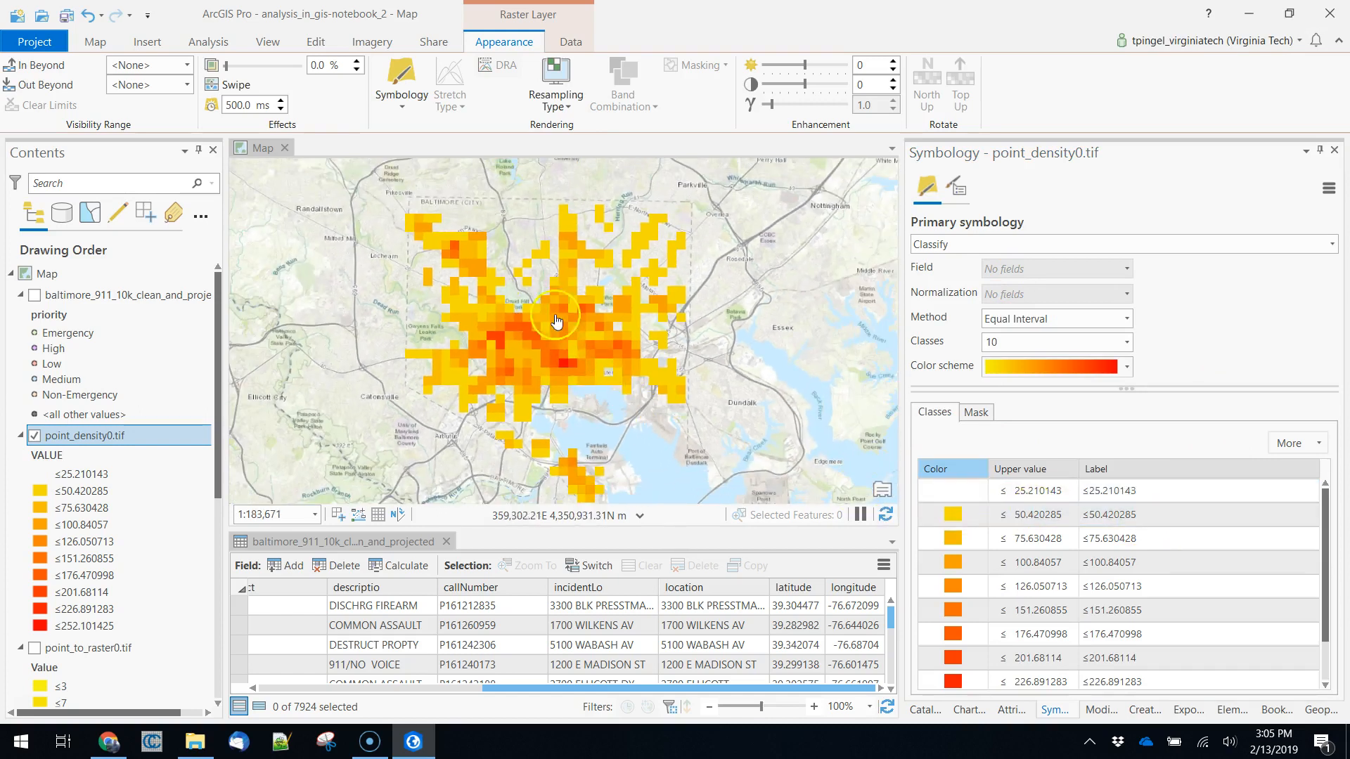
drag(439, 384, 462, 344)
drag(542, 306, 533, 331)
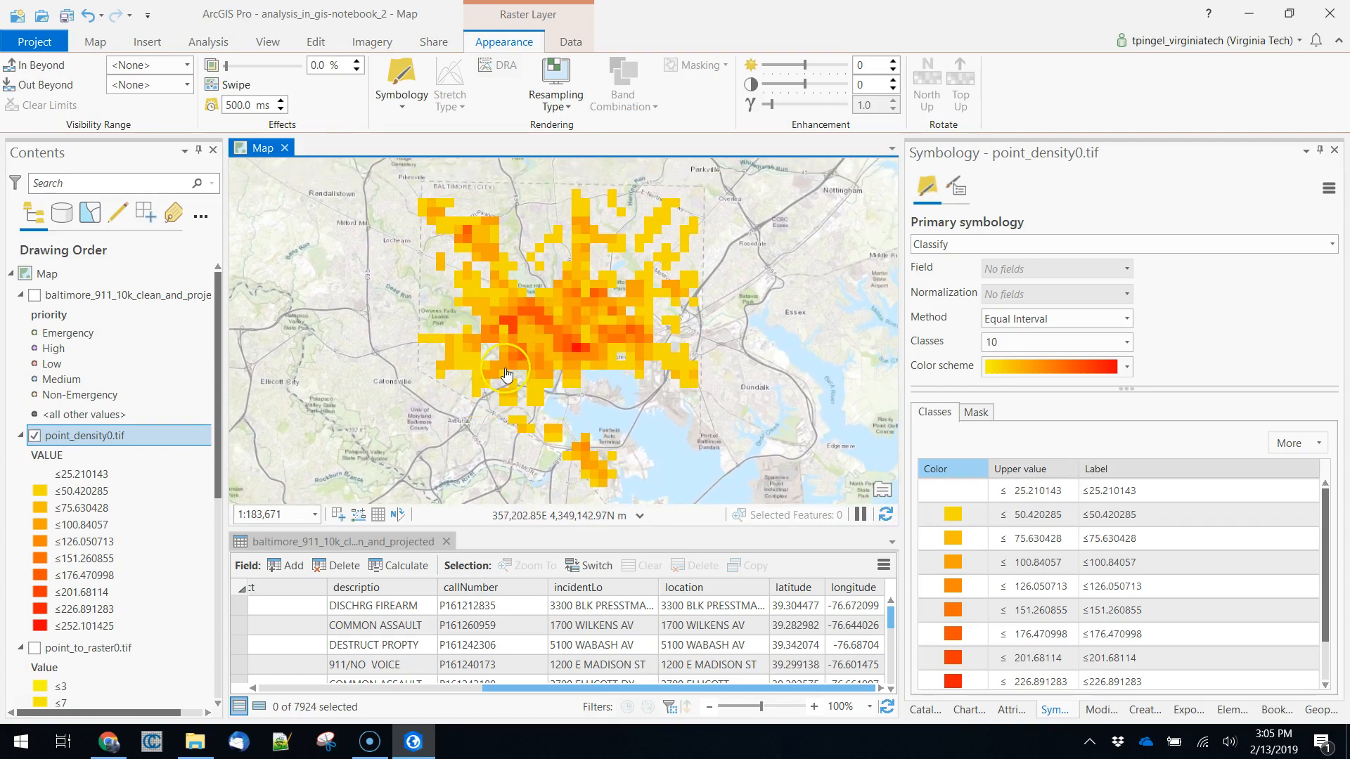
Show point_to_raster0.tif beneath the density raster and toggle point_density0.tif off and on to compare the two.
click(215, 439)
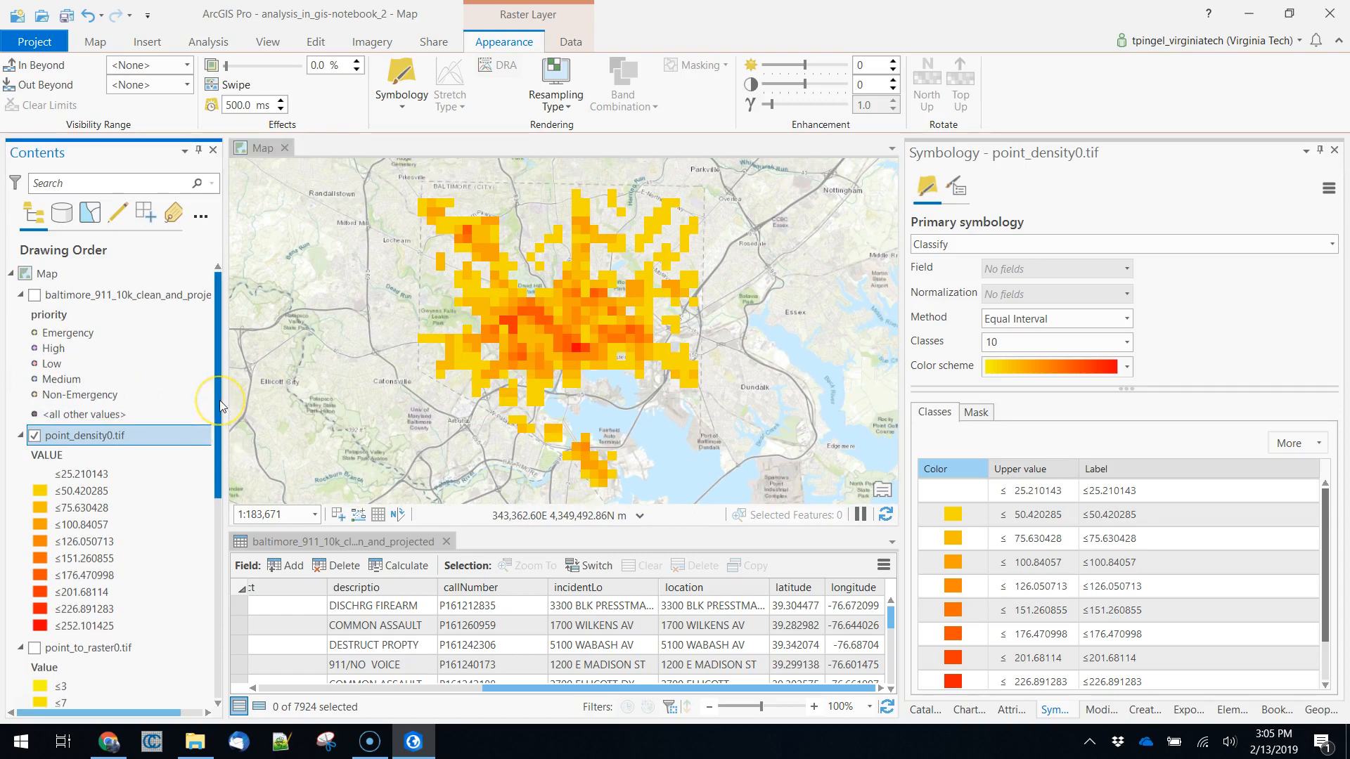
click(219, 406)
mouse_move(220, 401)
mouse_down()
mouse_move(219, 489)
mouse_move(220, 422)
mouse_up()
click(33, 473)
click(79, 419)
click(33, 401)
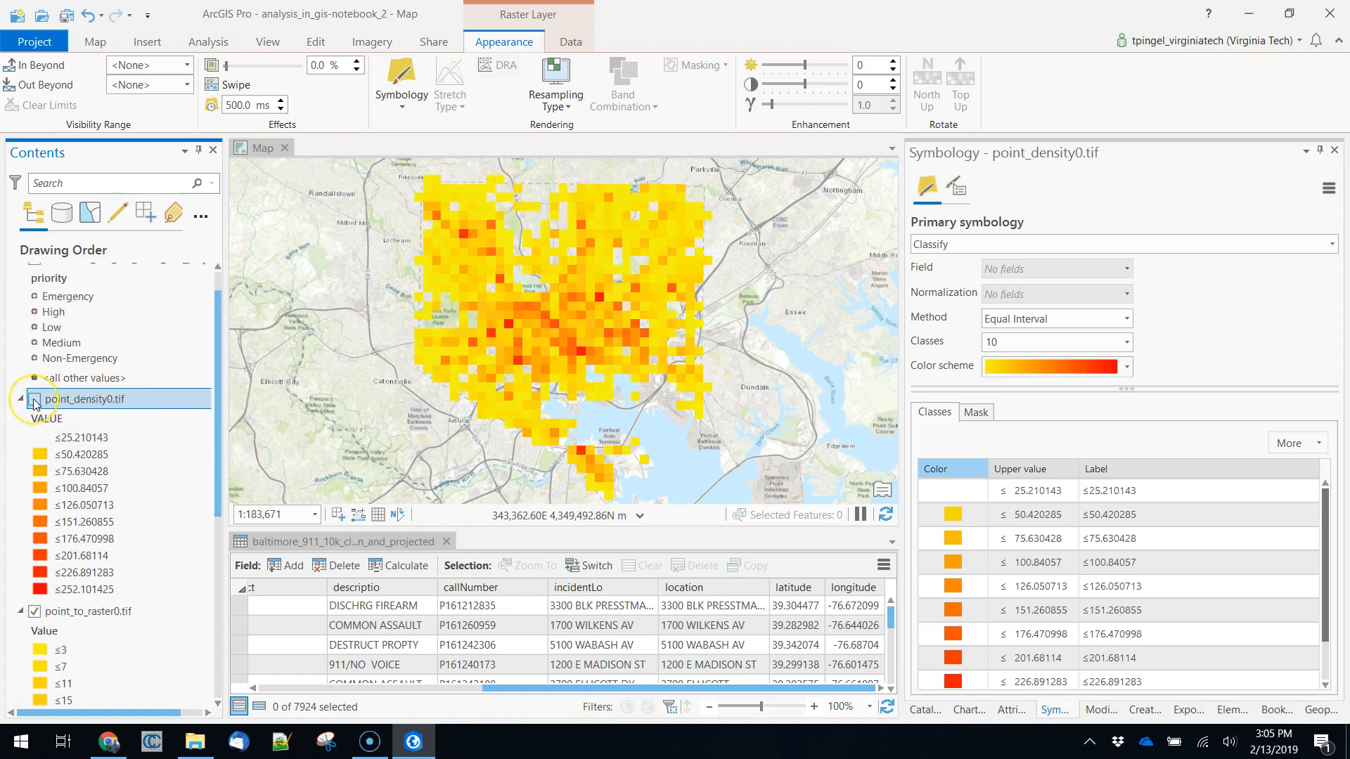
click(34, 400)
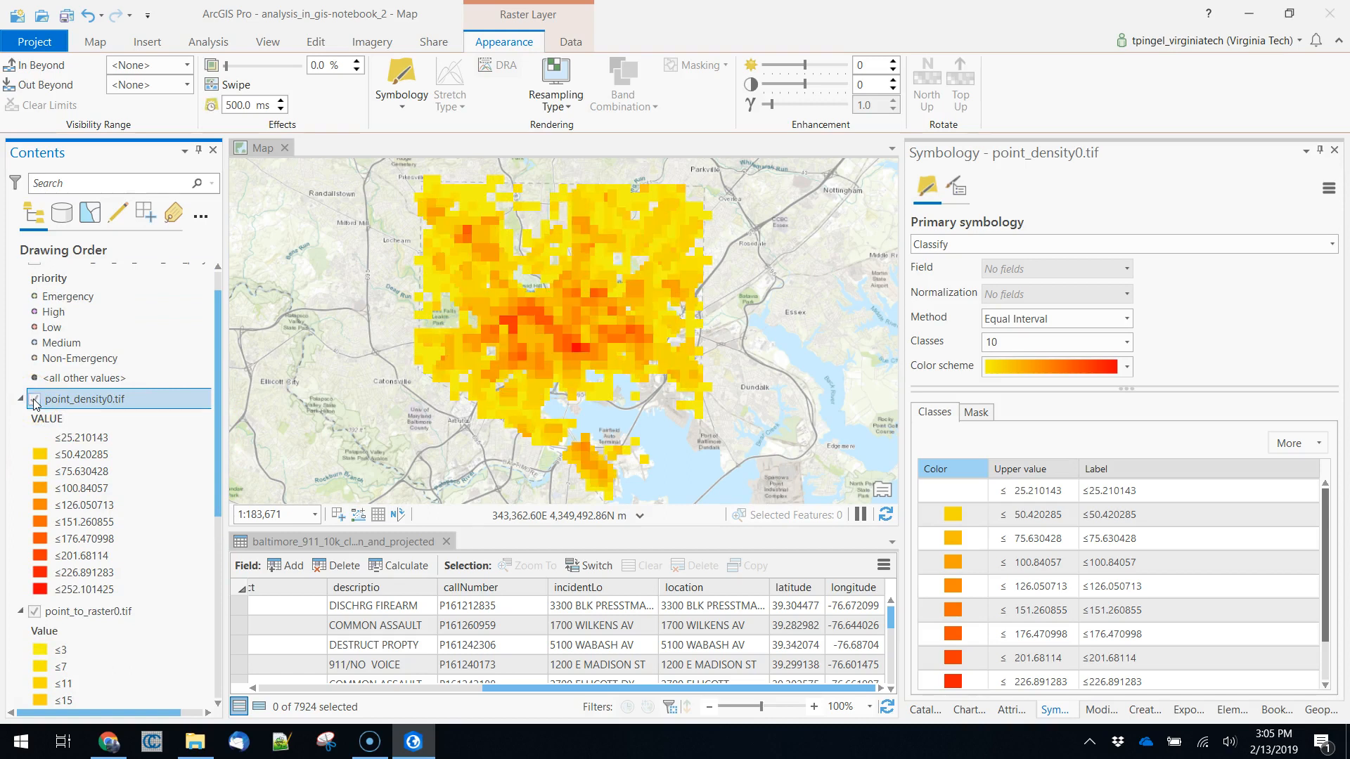
Compare point_density0.tif with the raster beneath it using Swipe, and set its resampling type to Cubic.
click(229, 85)
drag(506, 201, 572, 182)
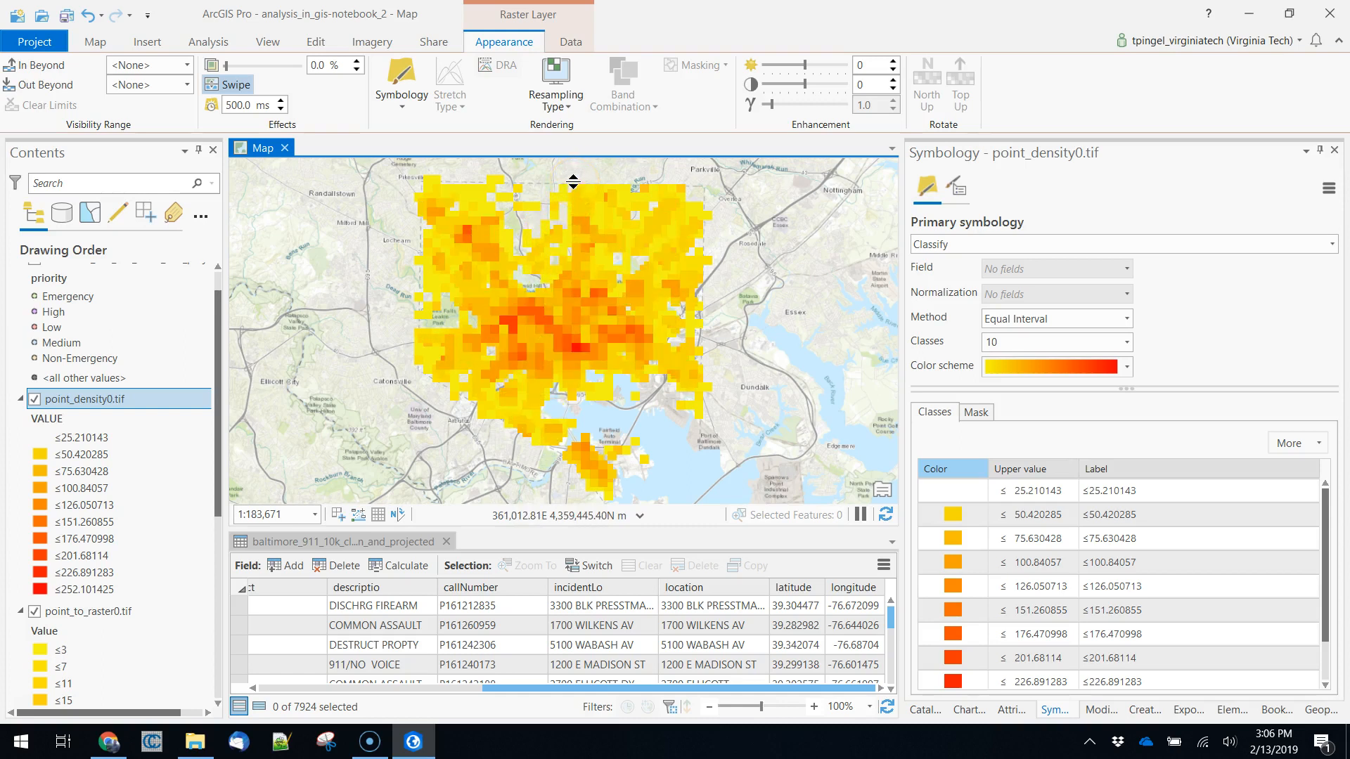
click(556, 98)
click(597, 255)
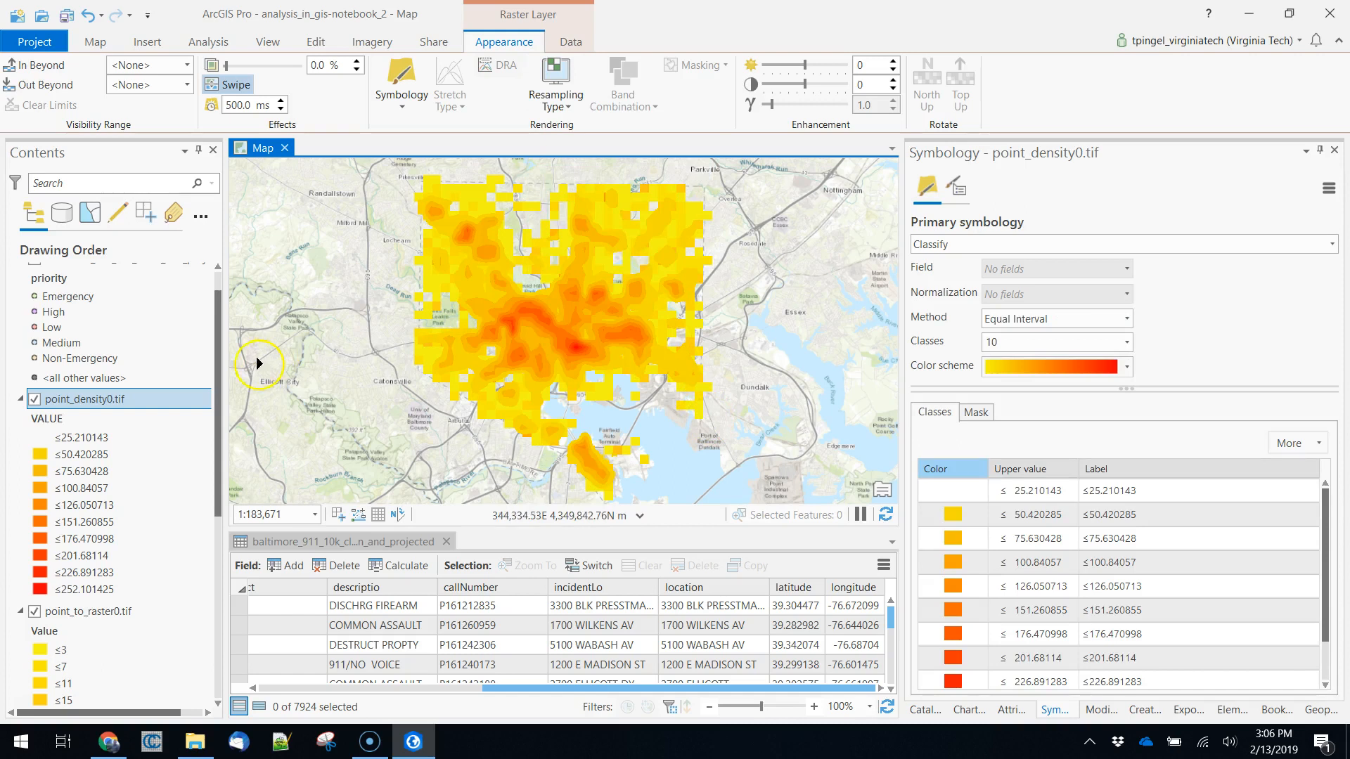
Set the resampling type of point_to_raster0.tif to Bilinear and swipe across the map to check it.
click(58, 610)
click(471, 112)
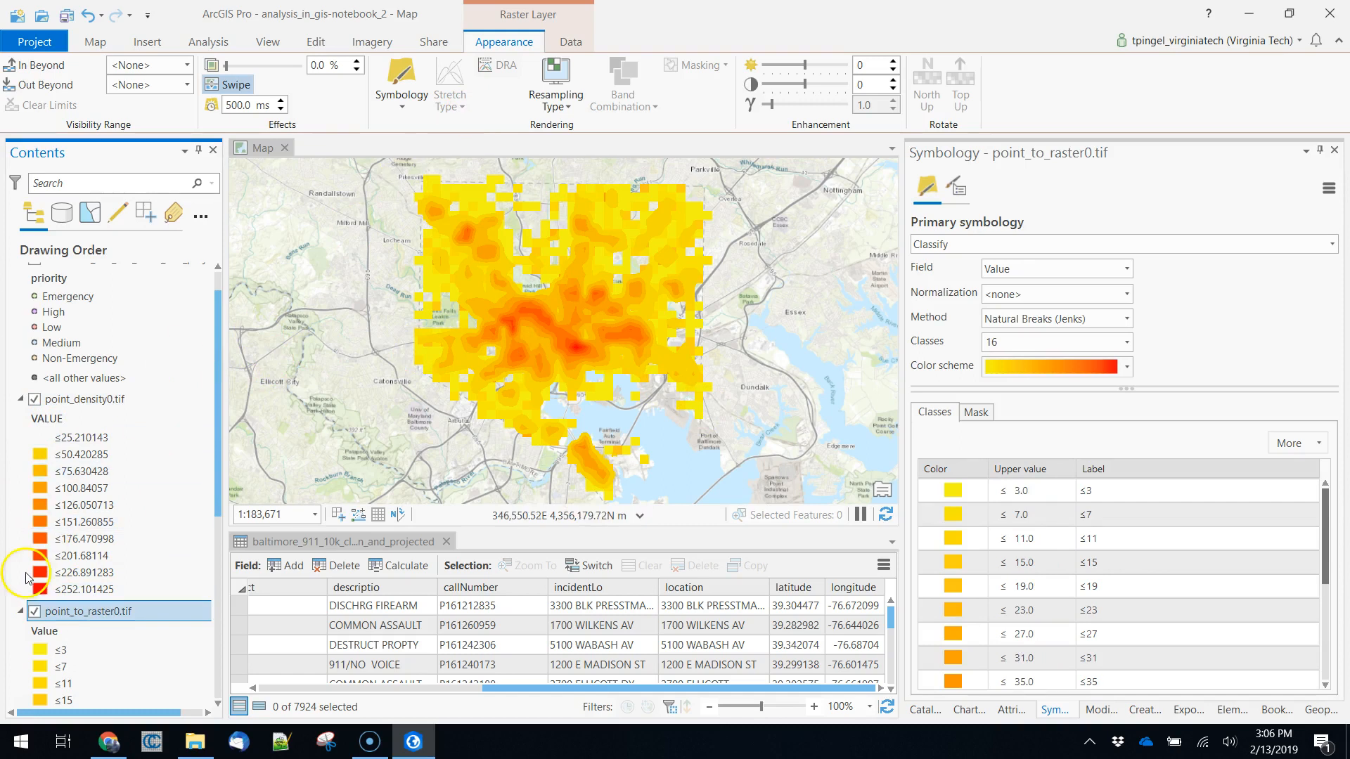
click(555, 91)
click(567, 190)
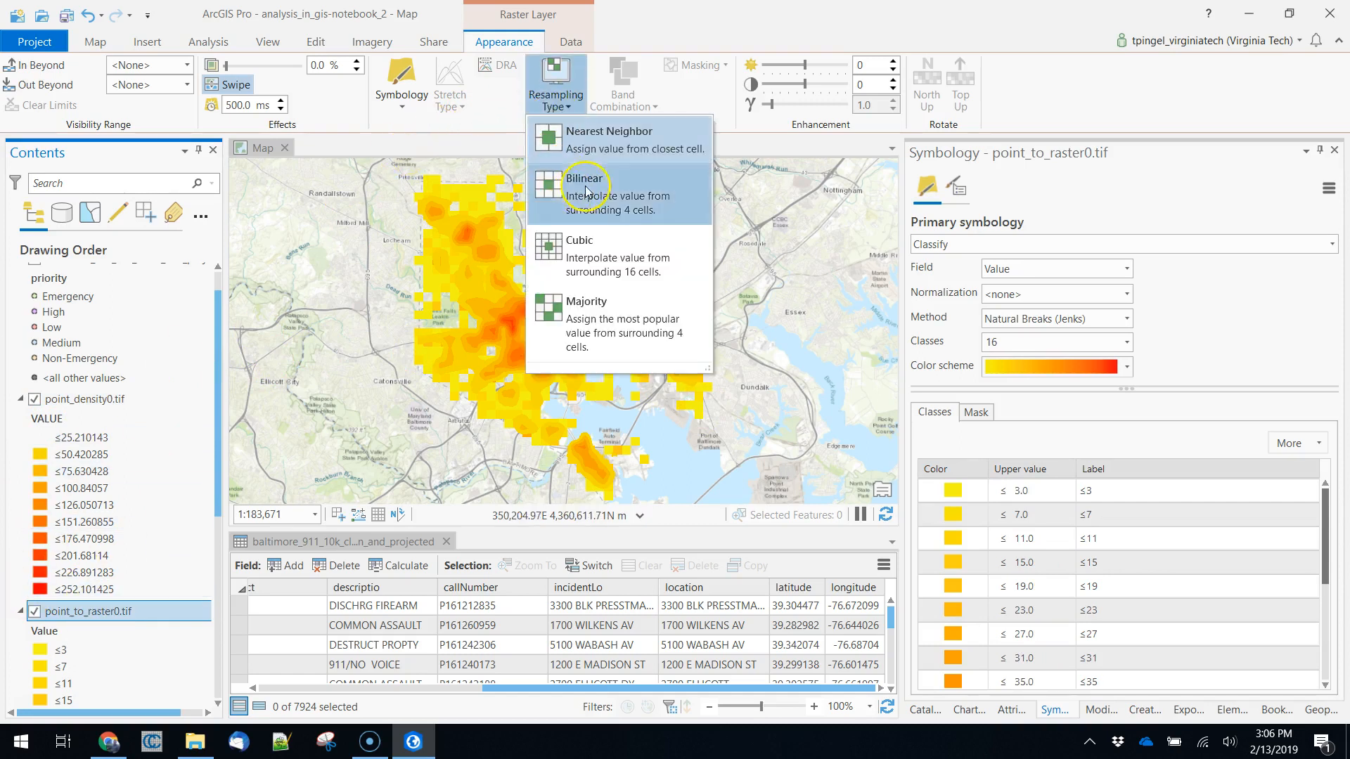
drag(550, 236, 583, 180)
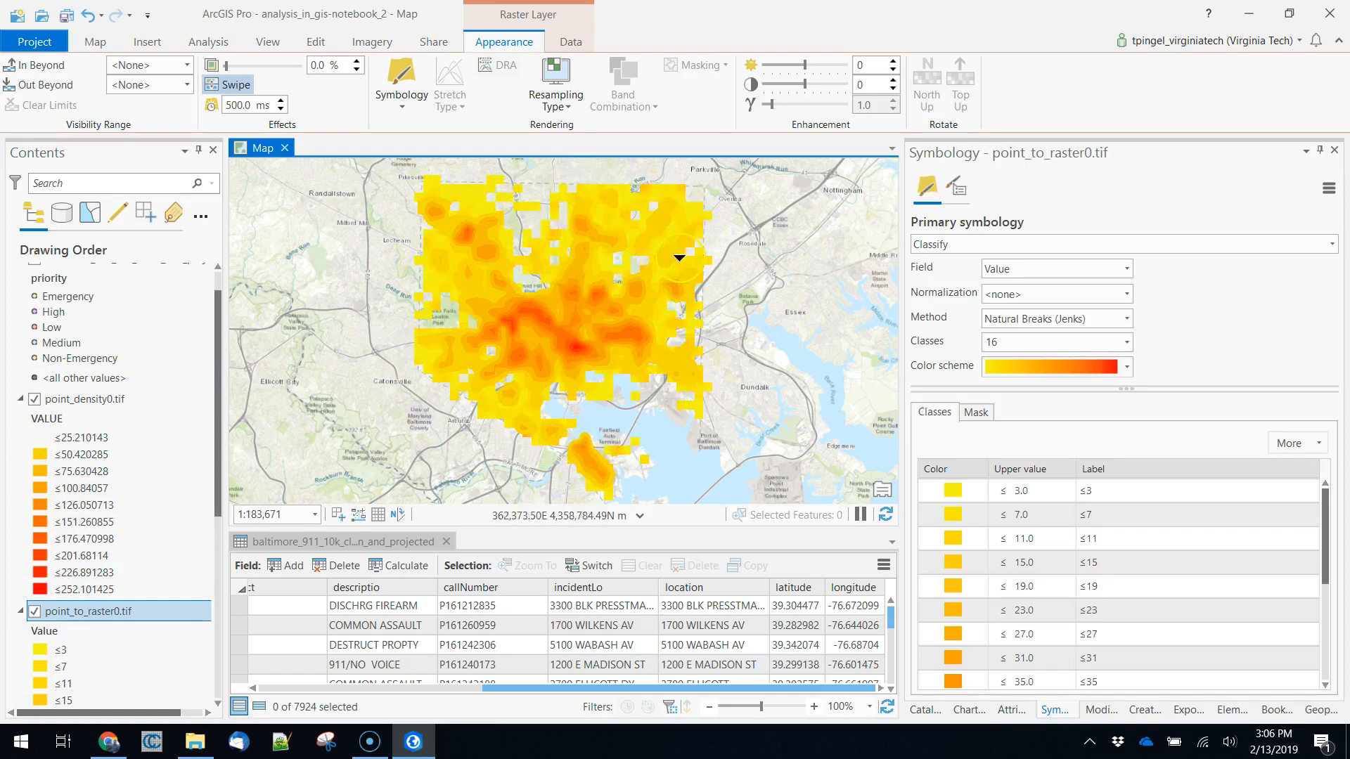
Set the ≤3 class of point_to_raster0.tif to No color and swipe across the map to compare the rasters.
click(961, 497)
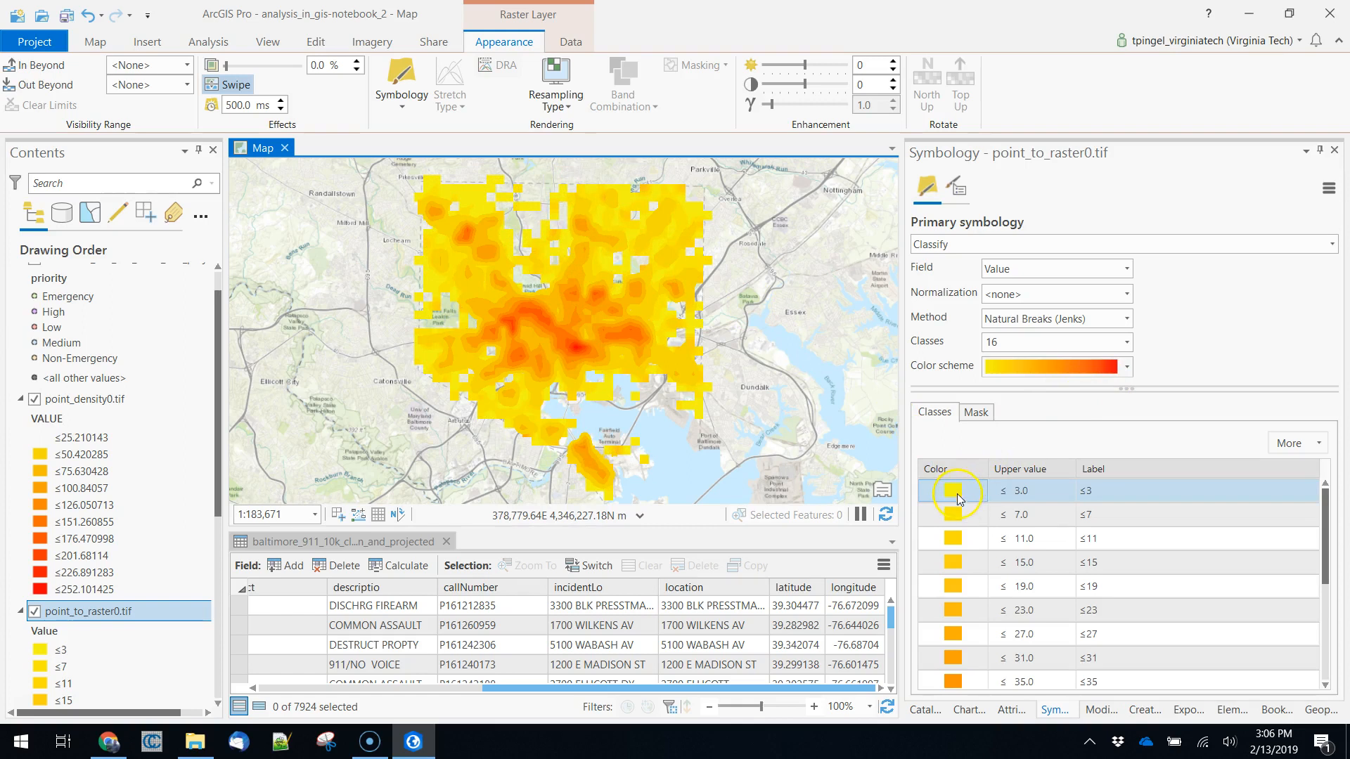
click(954, 491)
click(954, 490)
click(942, 466)
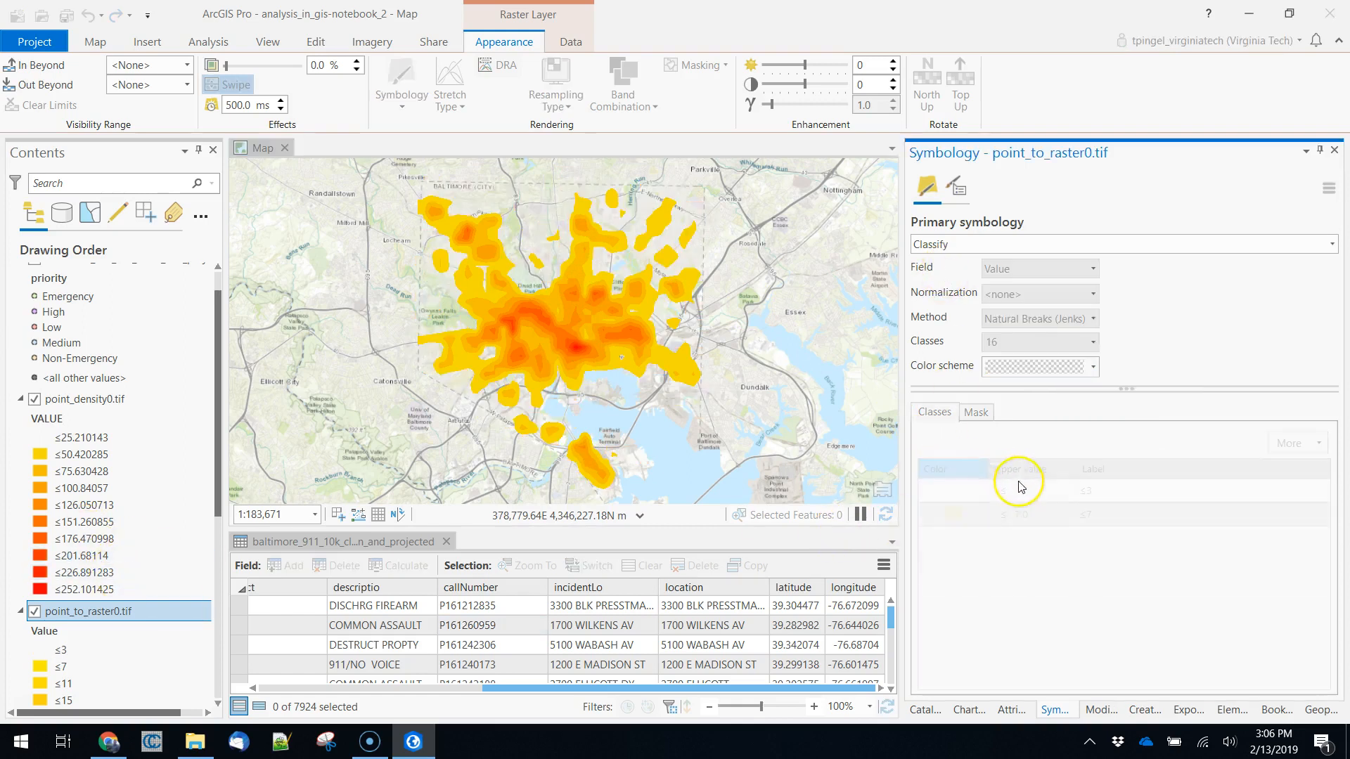
drag(580, 257, 589, 215)
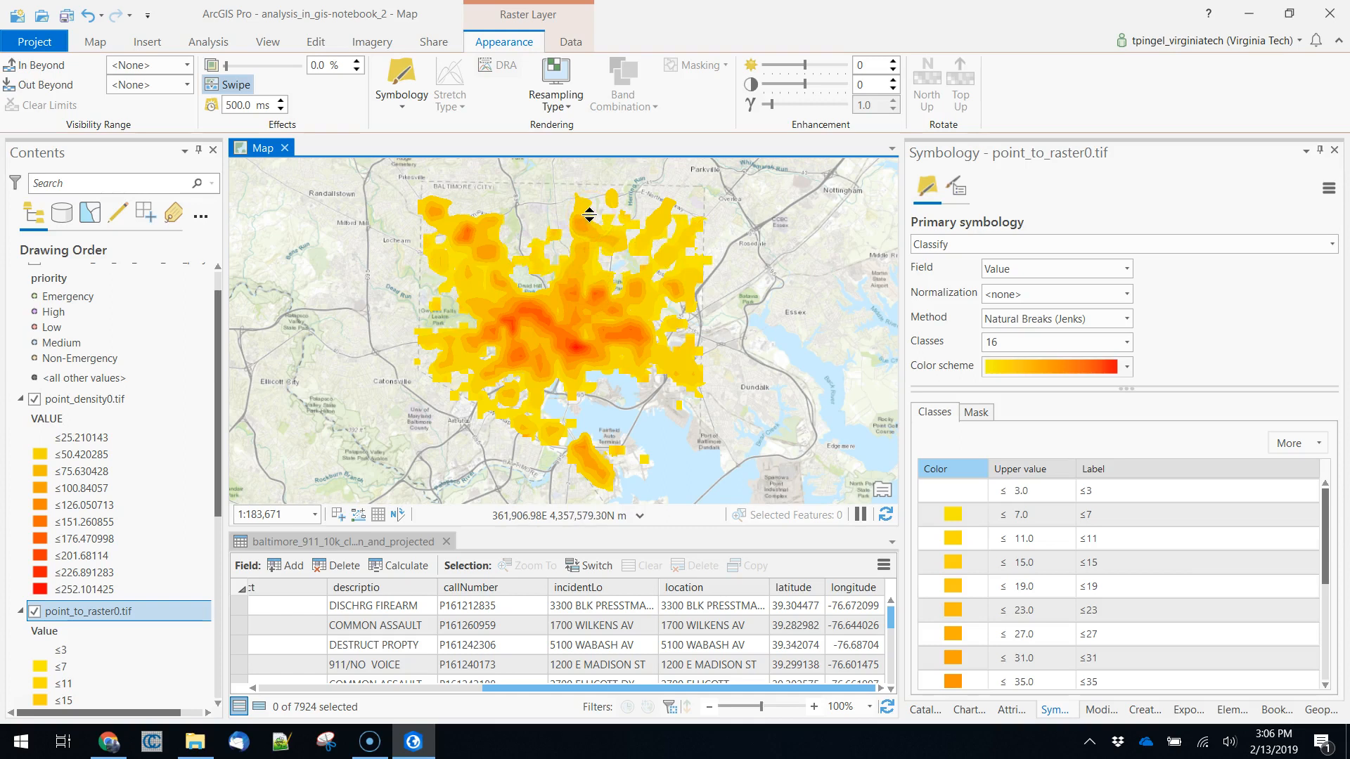
drag(589, 214, 615, 232)
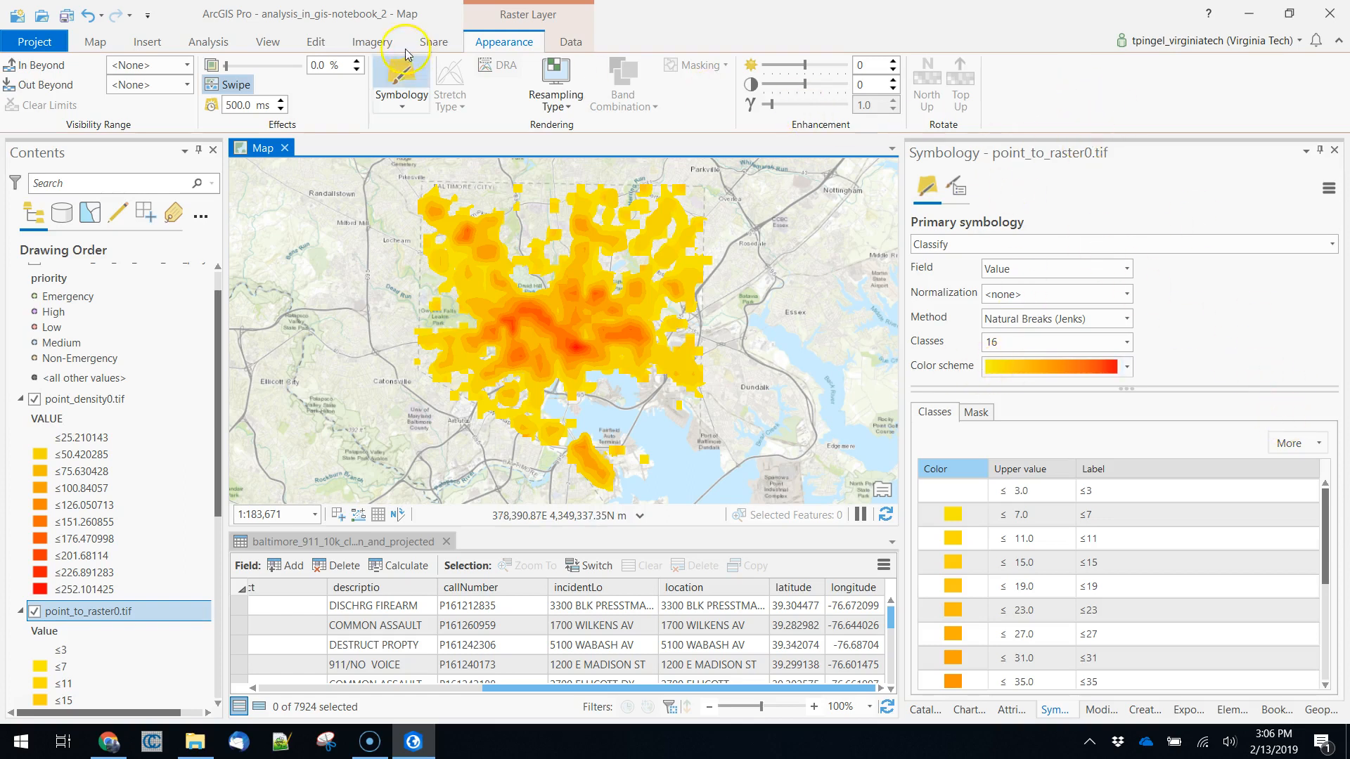
Start a new Point Density run with baltimore_911_10k_clean_and_projected as the input point features.
click(208, 42)
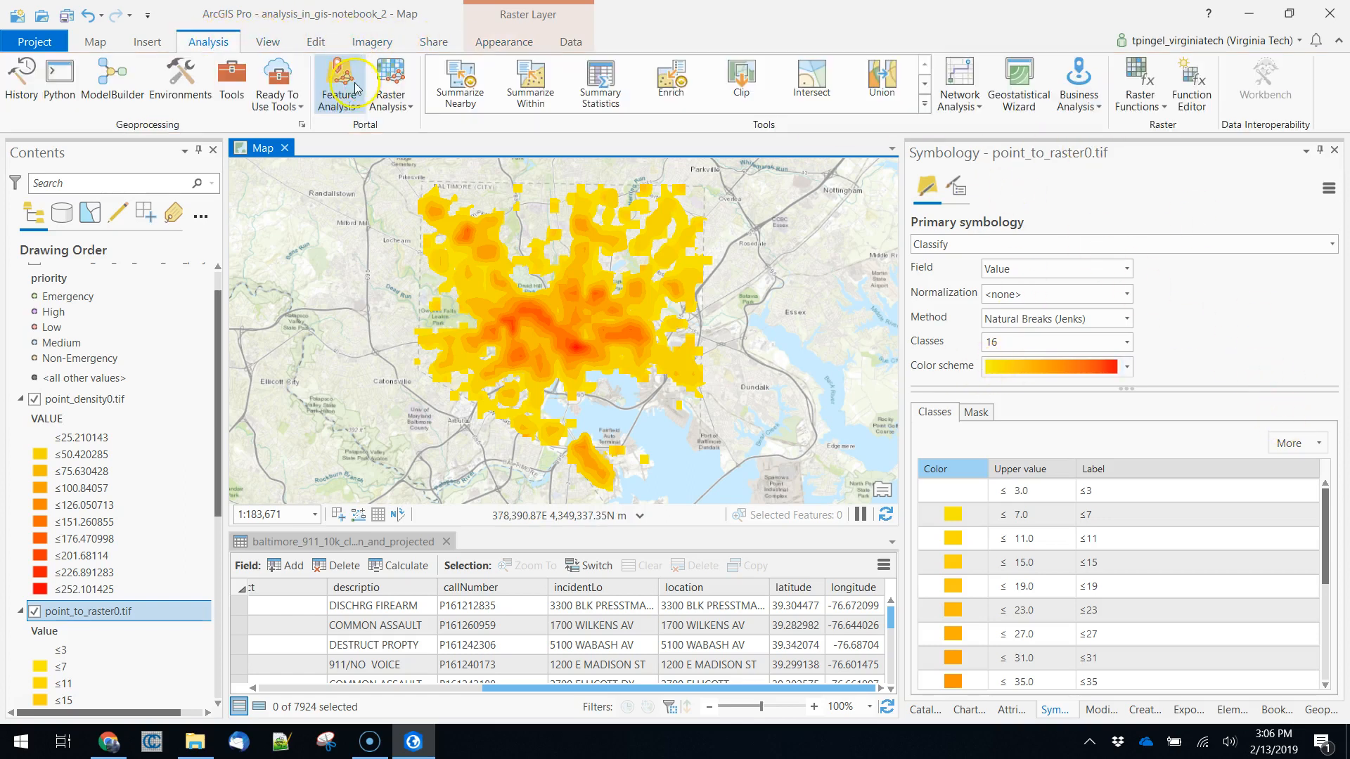
click(231, 81)
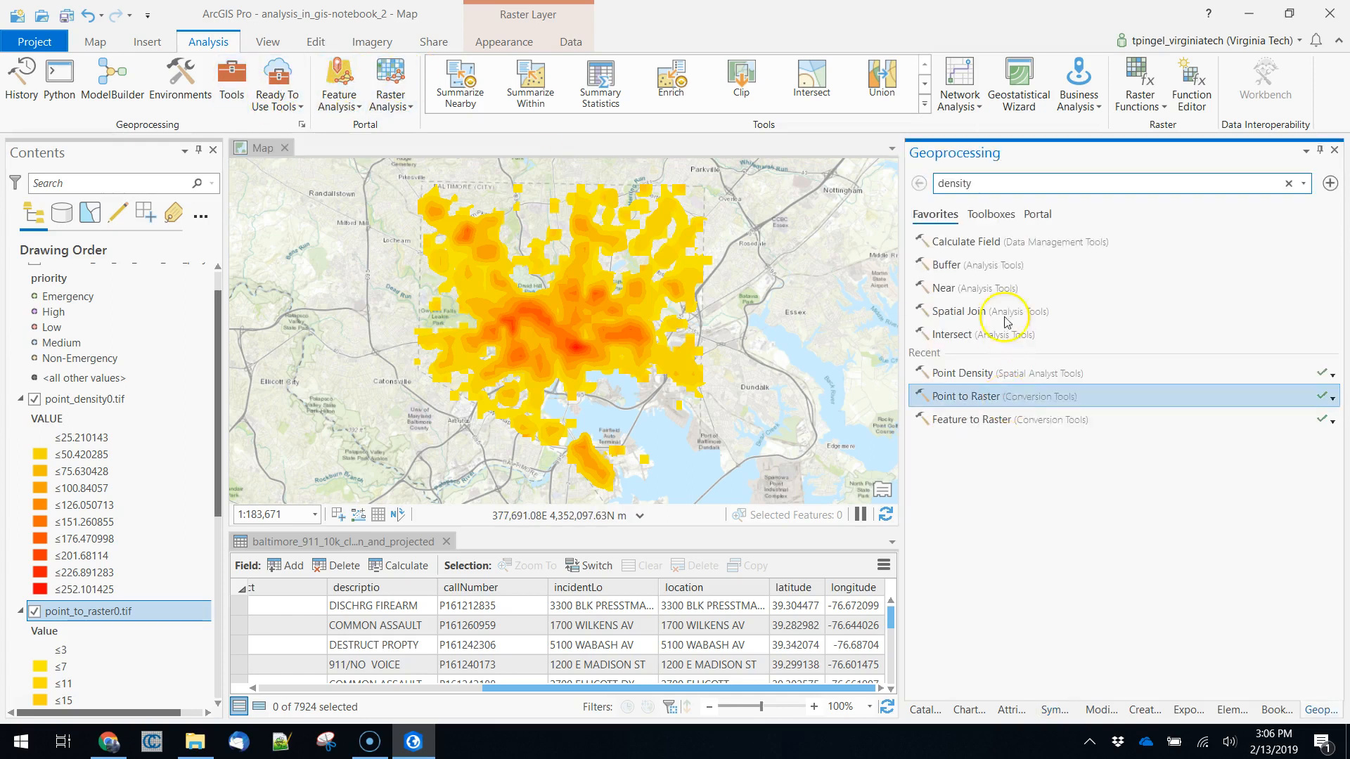
click(975, 382)
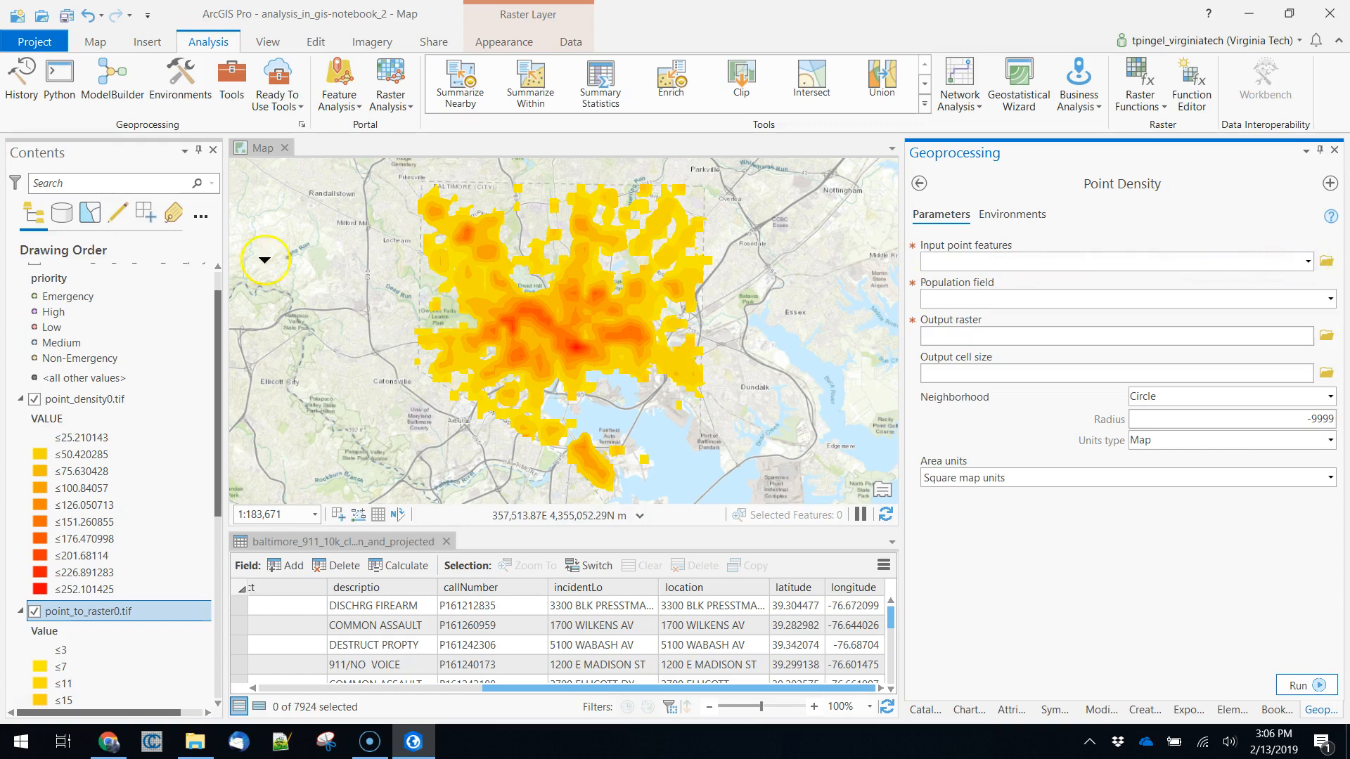
scroll(204, 391, up, 2)
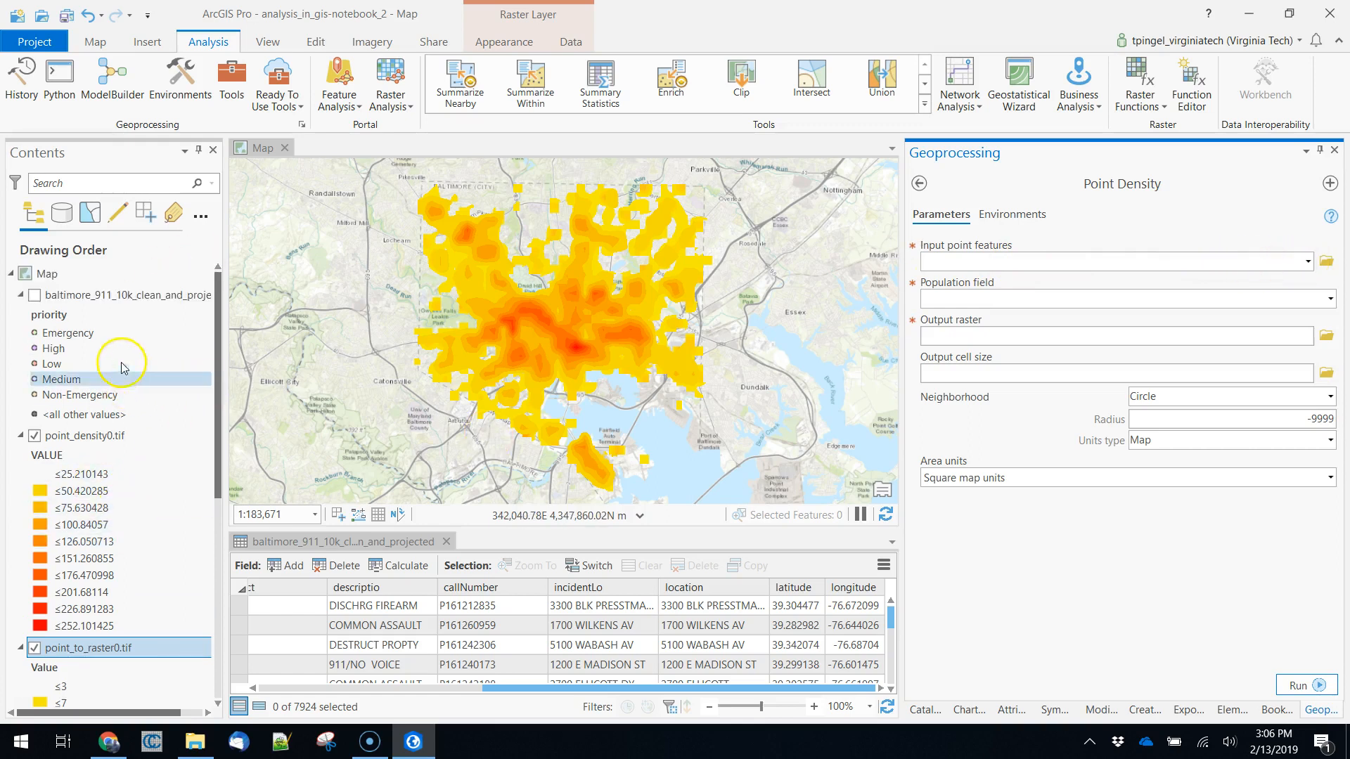
click(100, 298)
drag(100, 298, 999, 260)
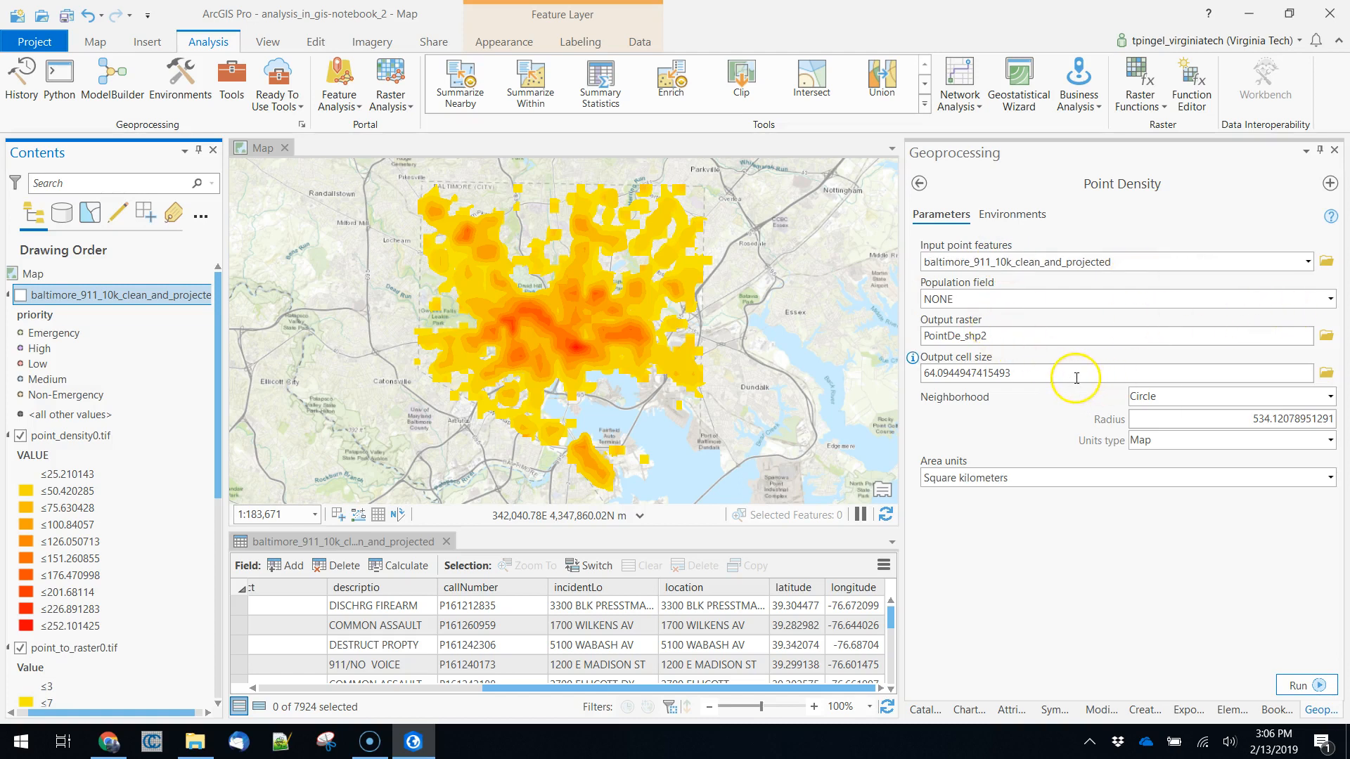
Set the Point Density output cell size to 500 and the circle neighborhood's radius to 1000.
drag(1070, 375, 876, 375)
text(500)
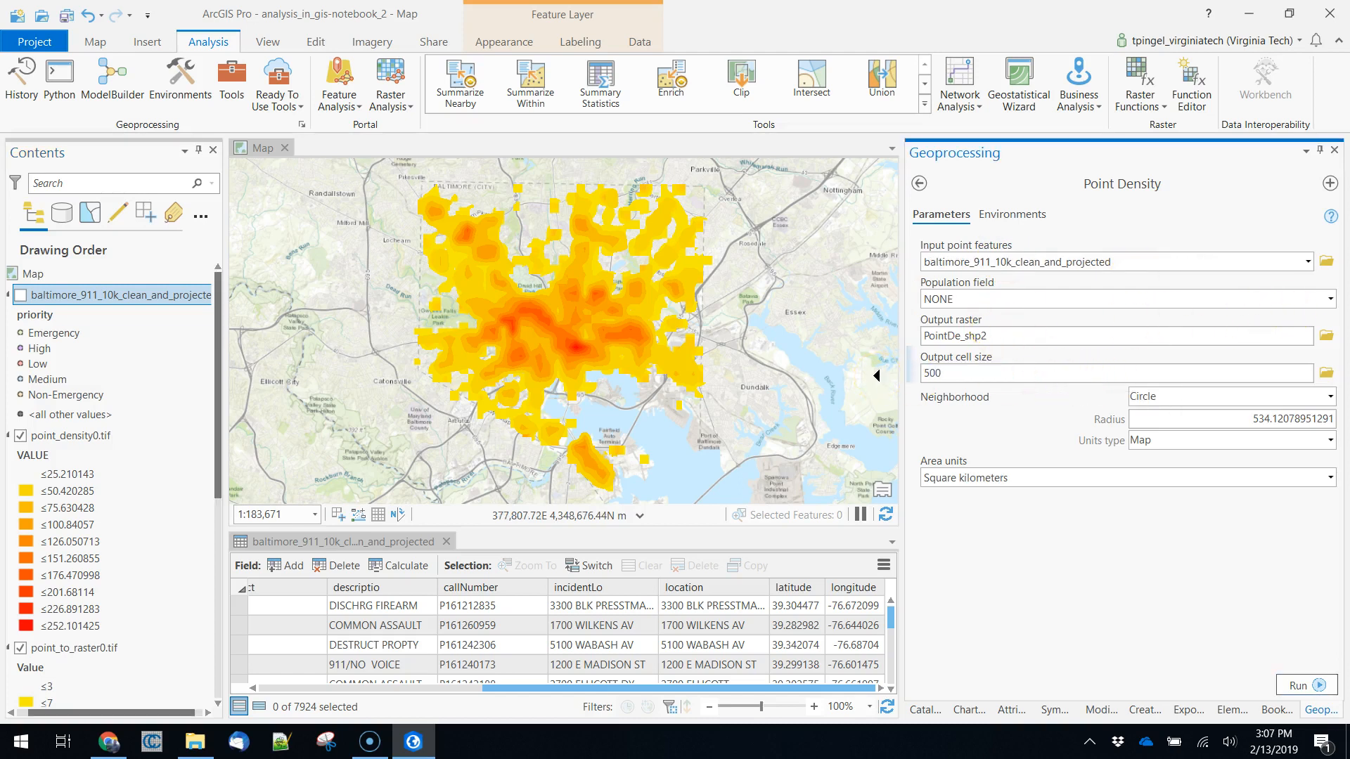
drag(1229, 419, 1348, 423)
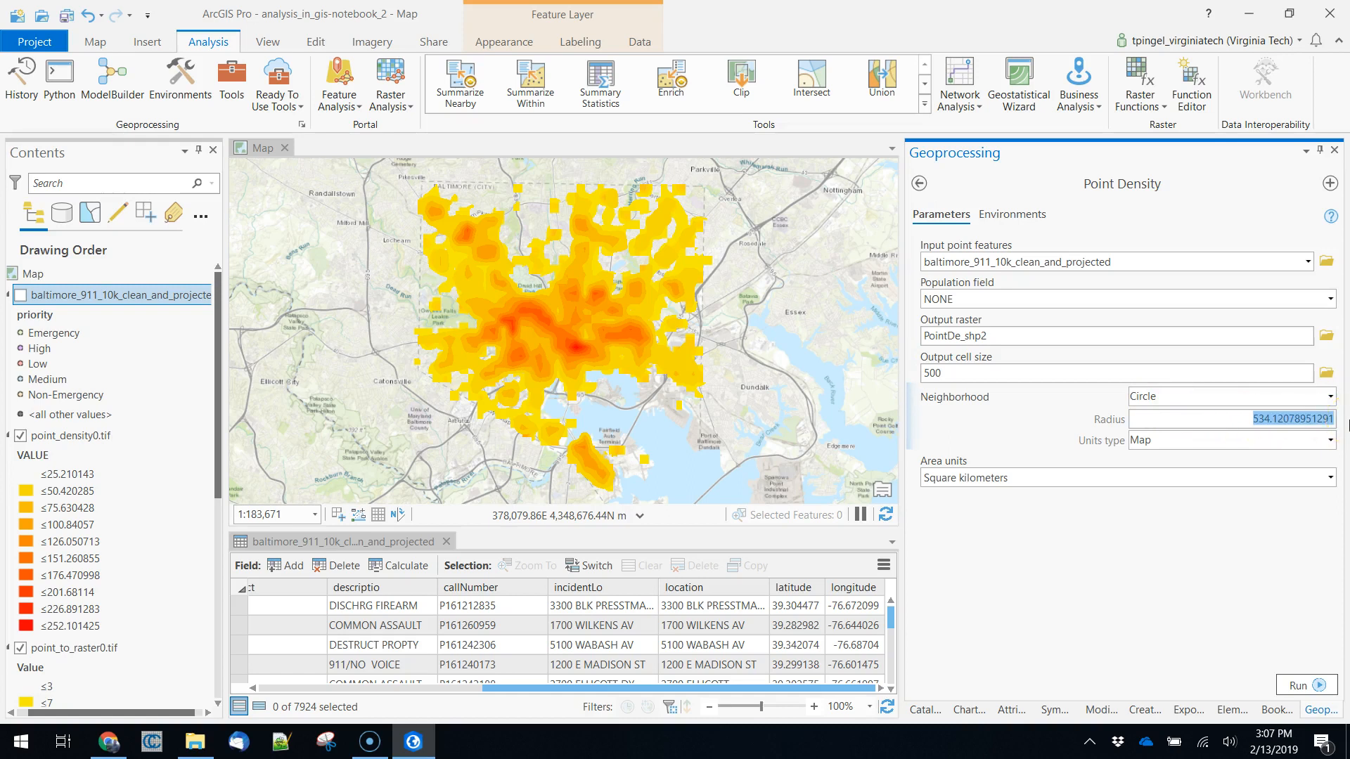
text(1000)
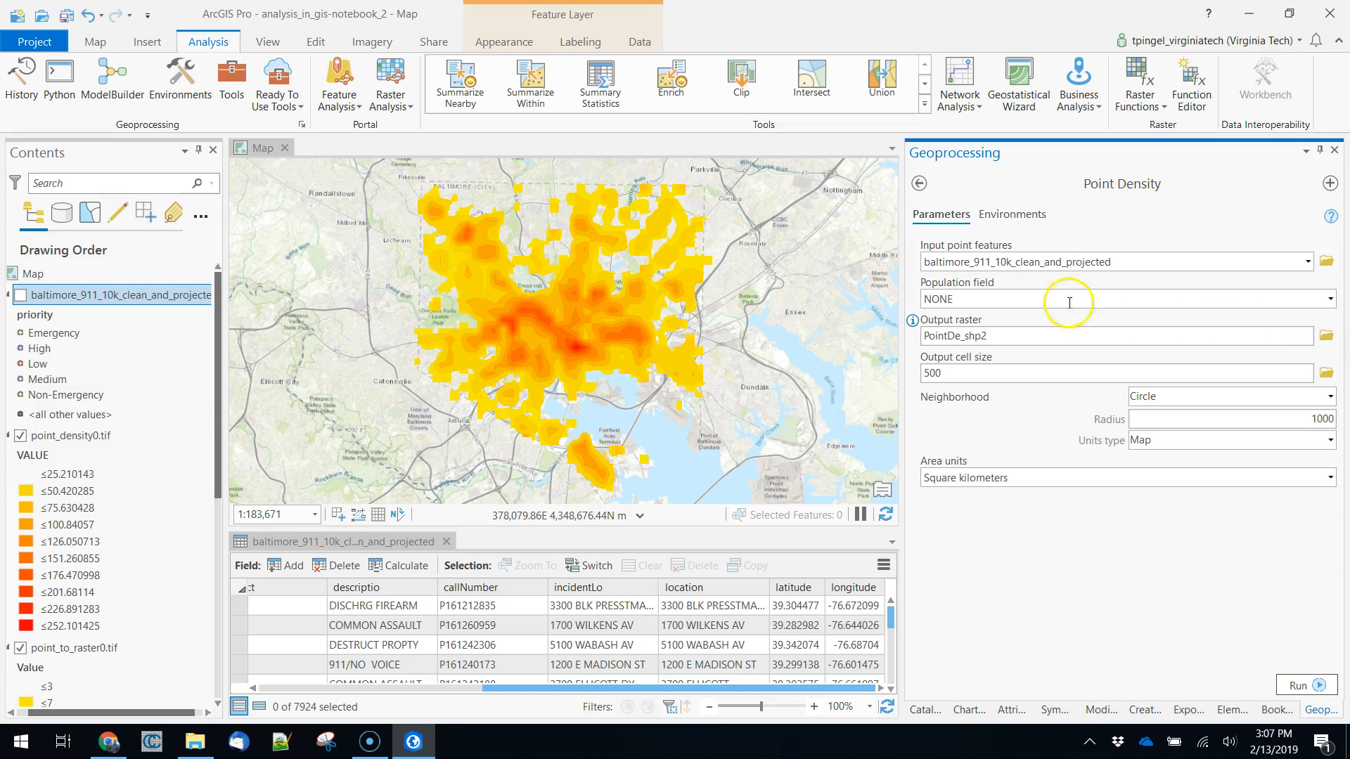
Save the output raster as point_density1000.tif in the output folder and run Point Density.
click(1327, 335)
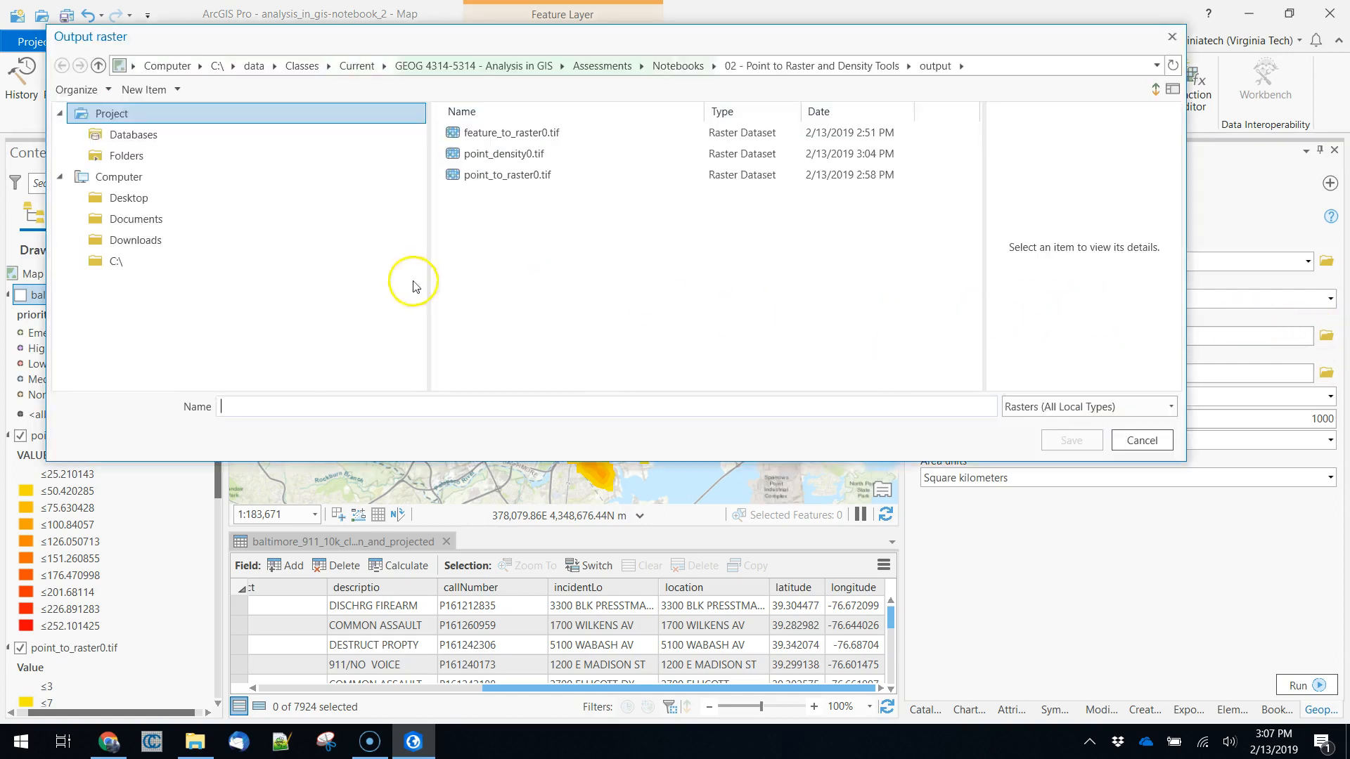
click(485, 154)
click(282, 406)
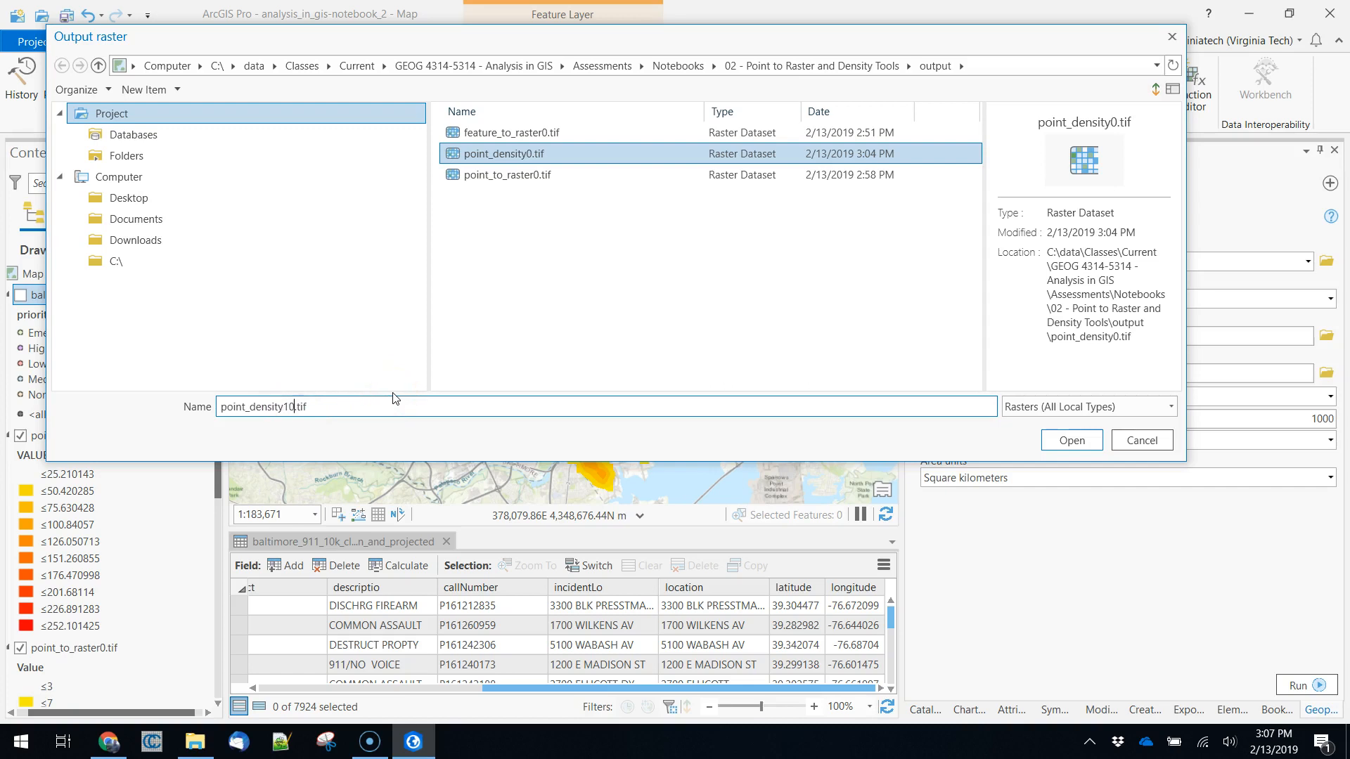
click(1070, 439)
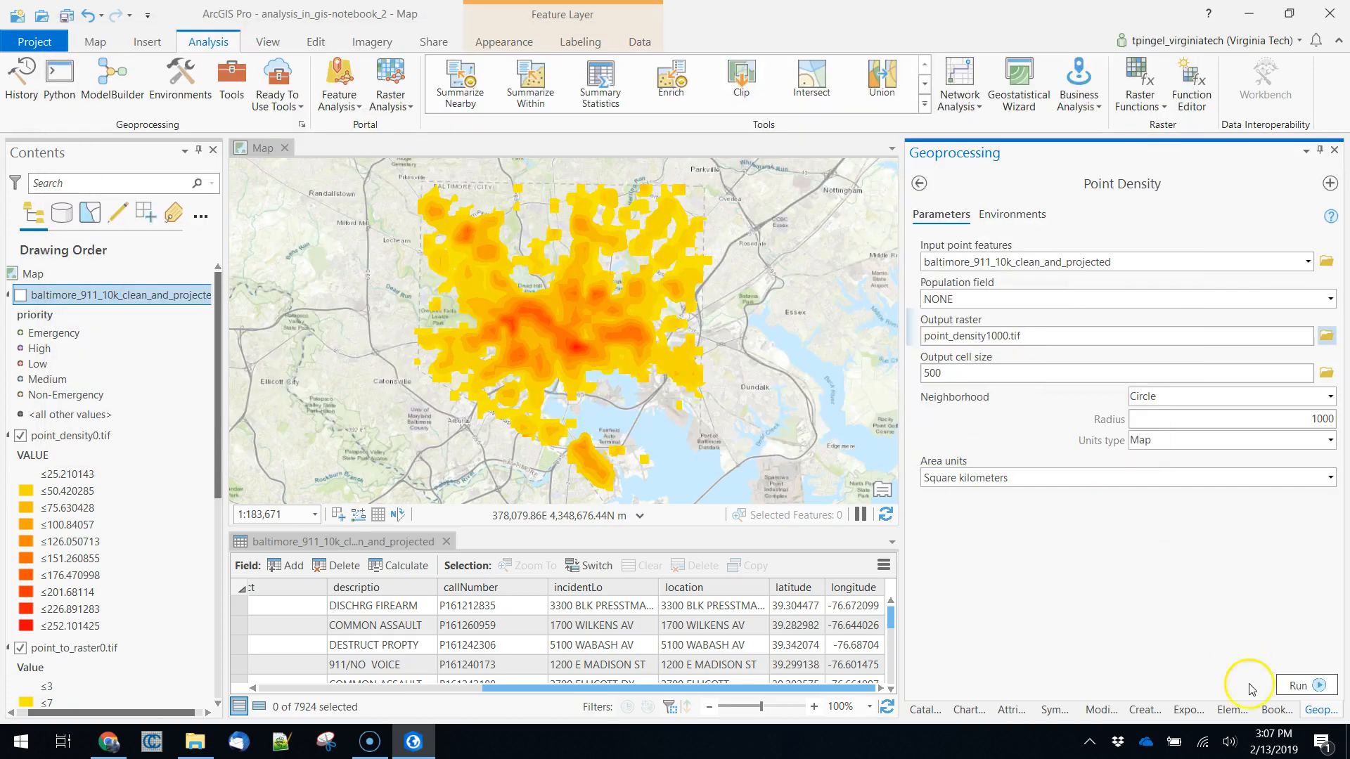
click(1299, 687)
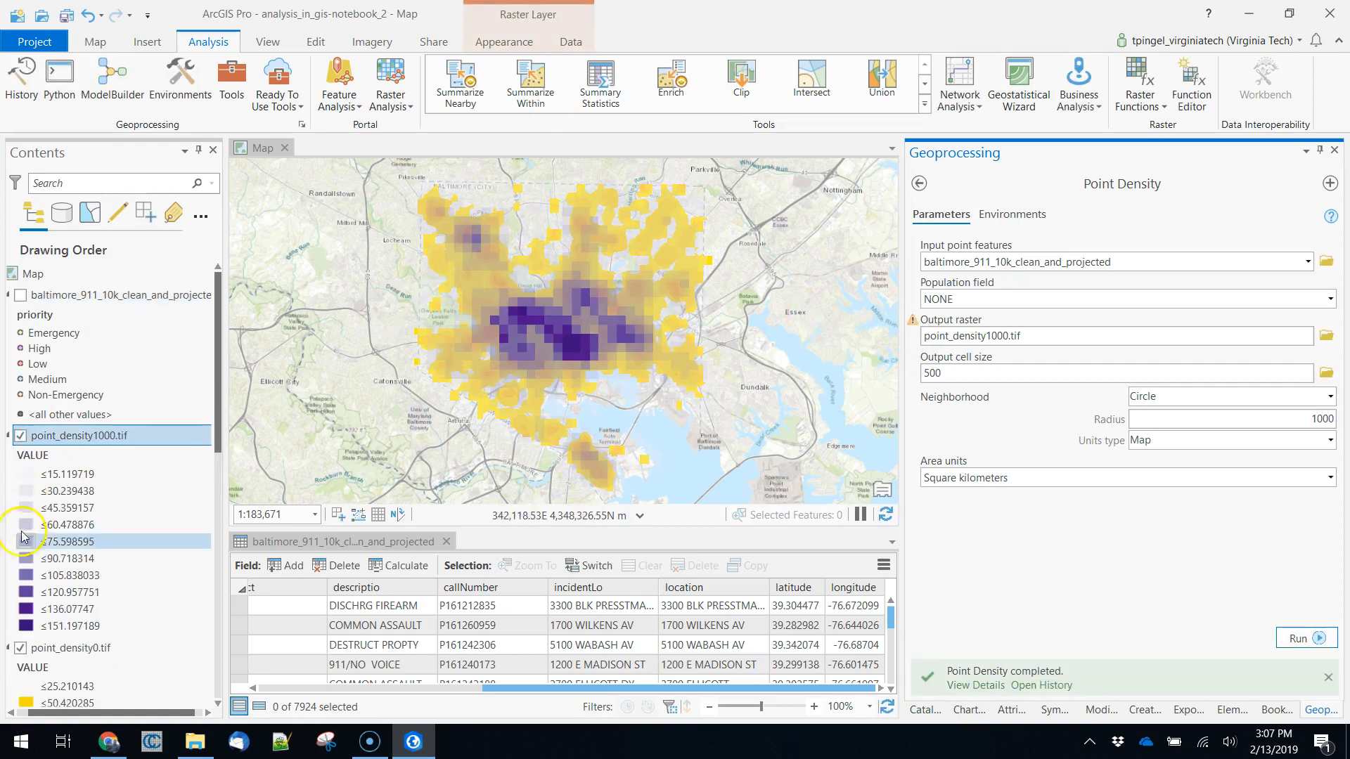
Change the resampling type of point_density0.tif so its cells draw unsmoothed.
click(63, 648)
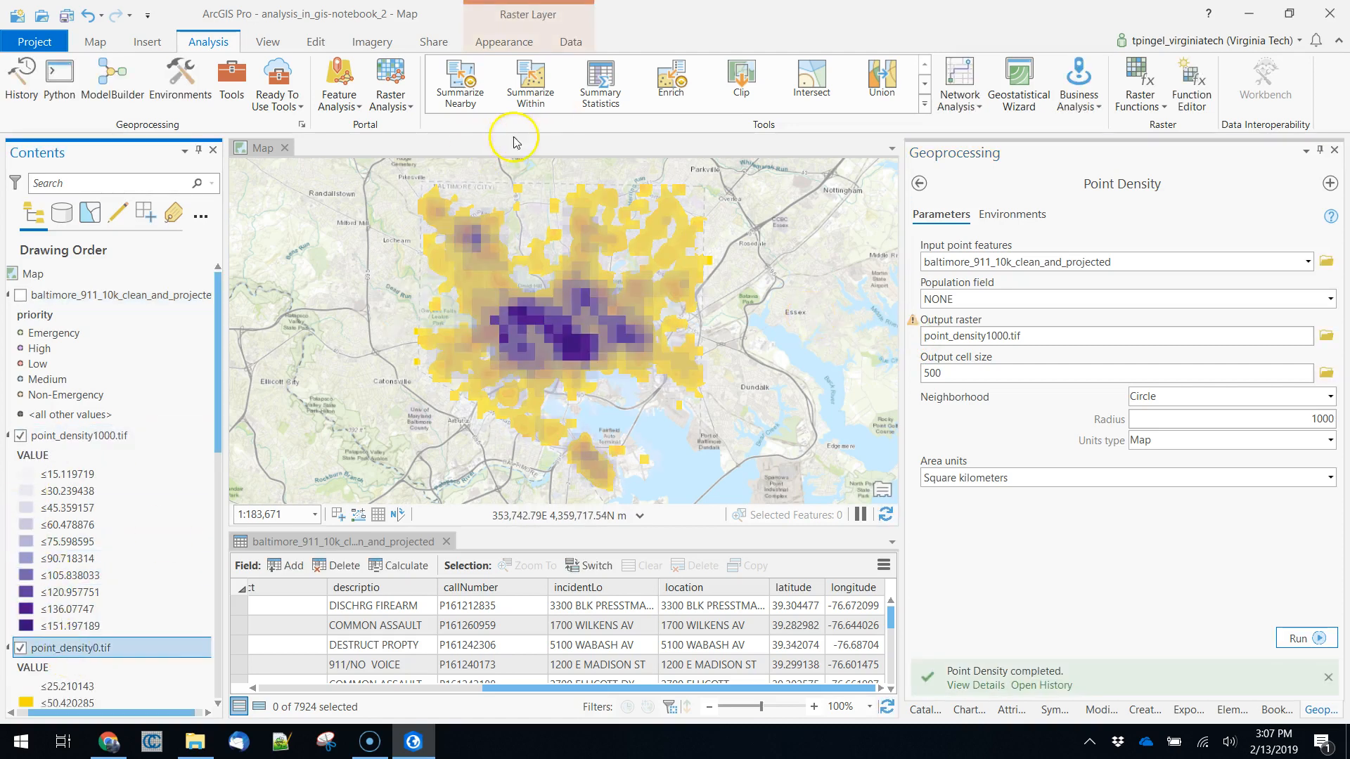
click(510, 46)
click(555, 93)
click(582, 138)
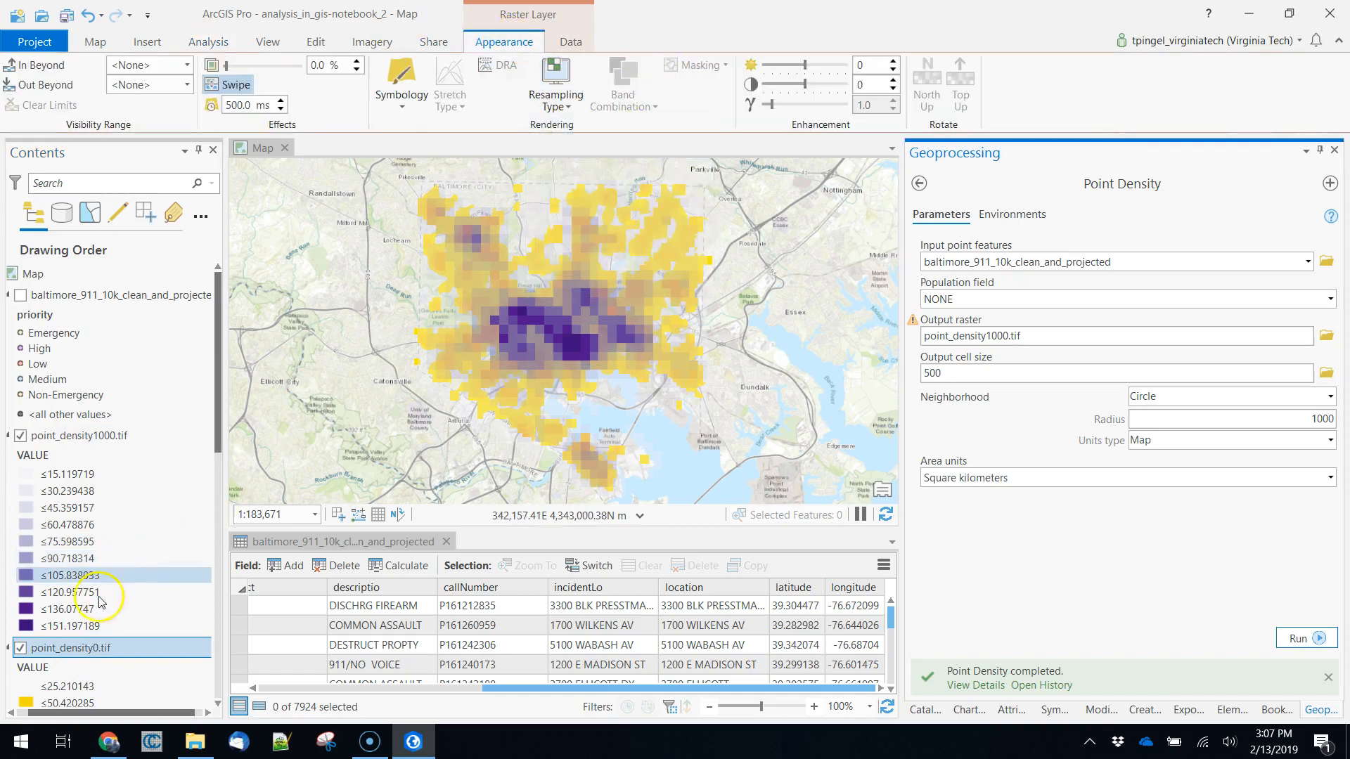
scroll(99, 600, down, 5)
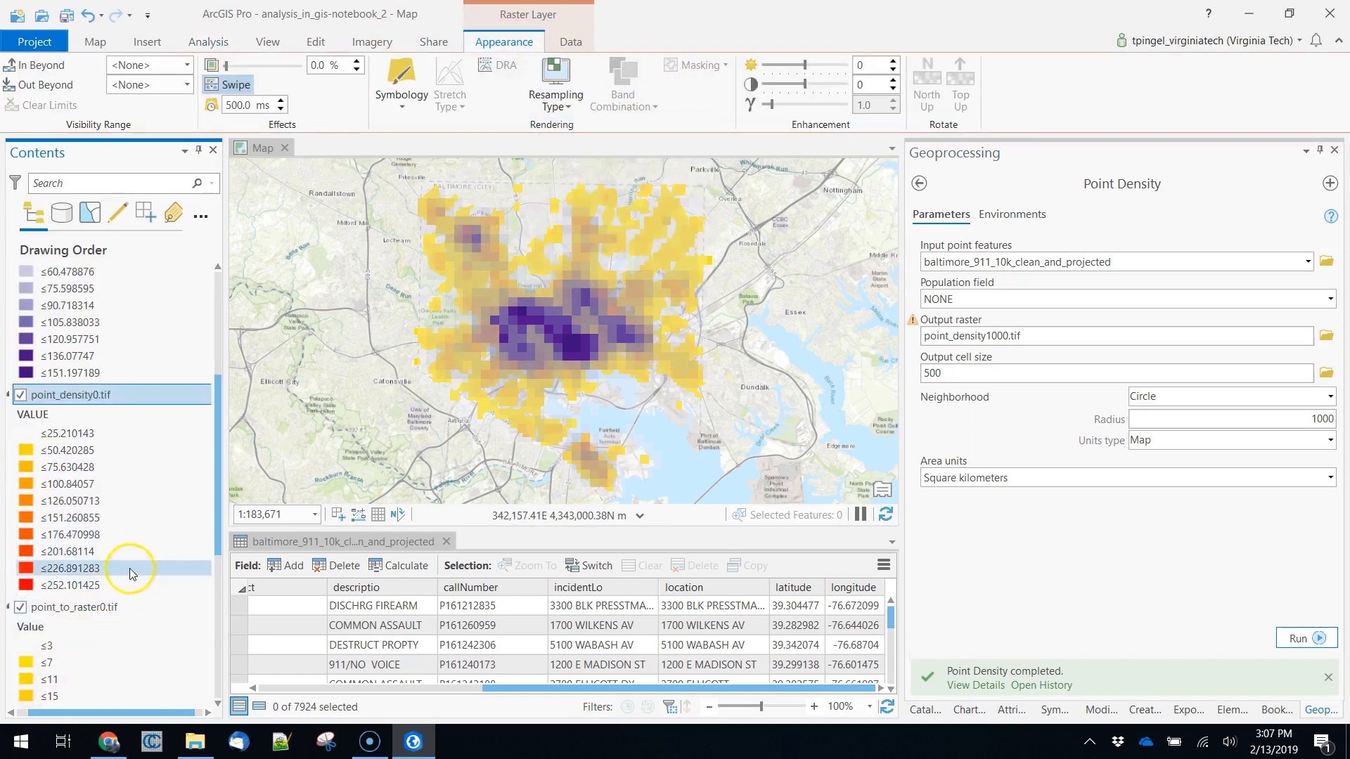
scroll(85, 552, up, 4)
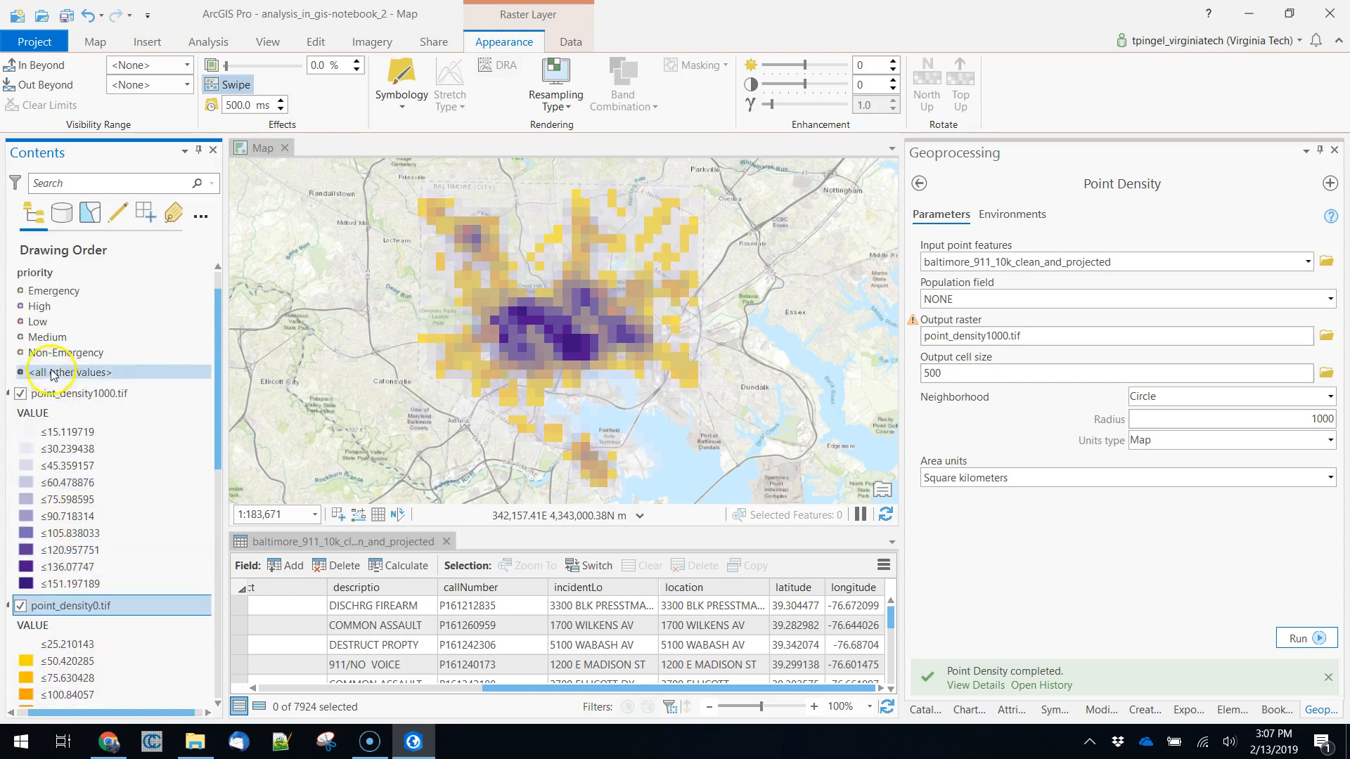
right_click(67, 396)
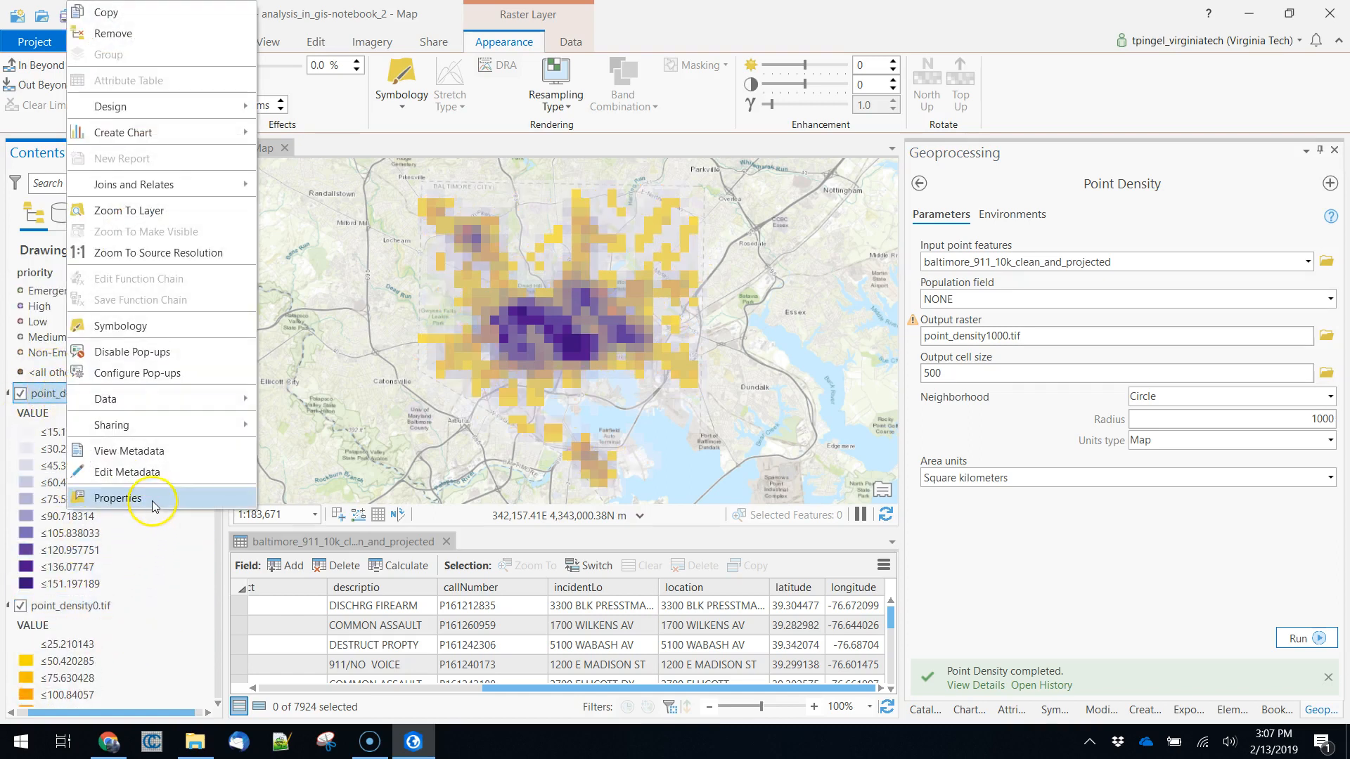
click(154, 500)
click(908, 524)
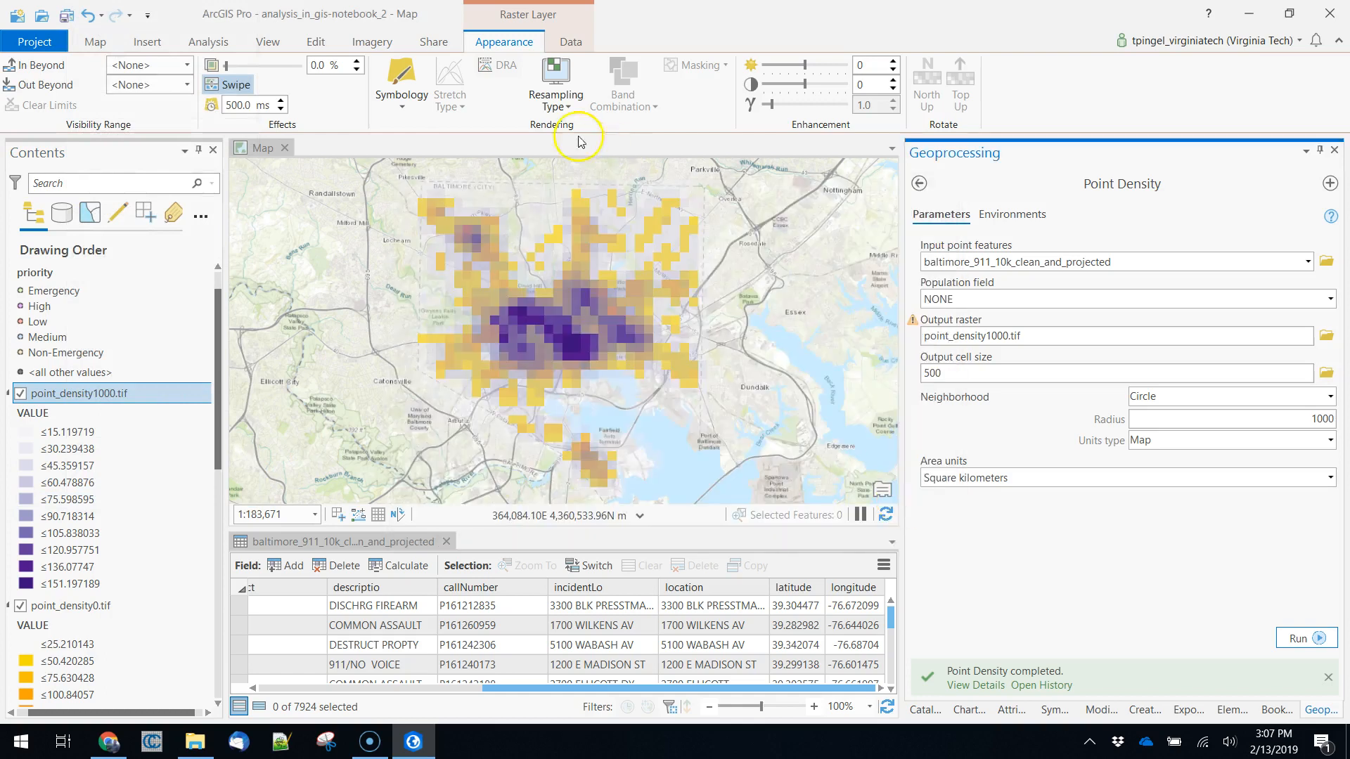
Symbolize point_density1000.tif with the Yellow to Red color scheme and set its ≤15.119719 class to No color.
click(402, 83)
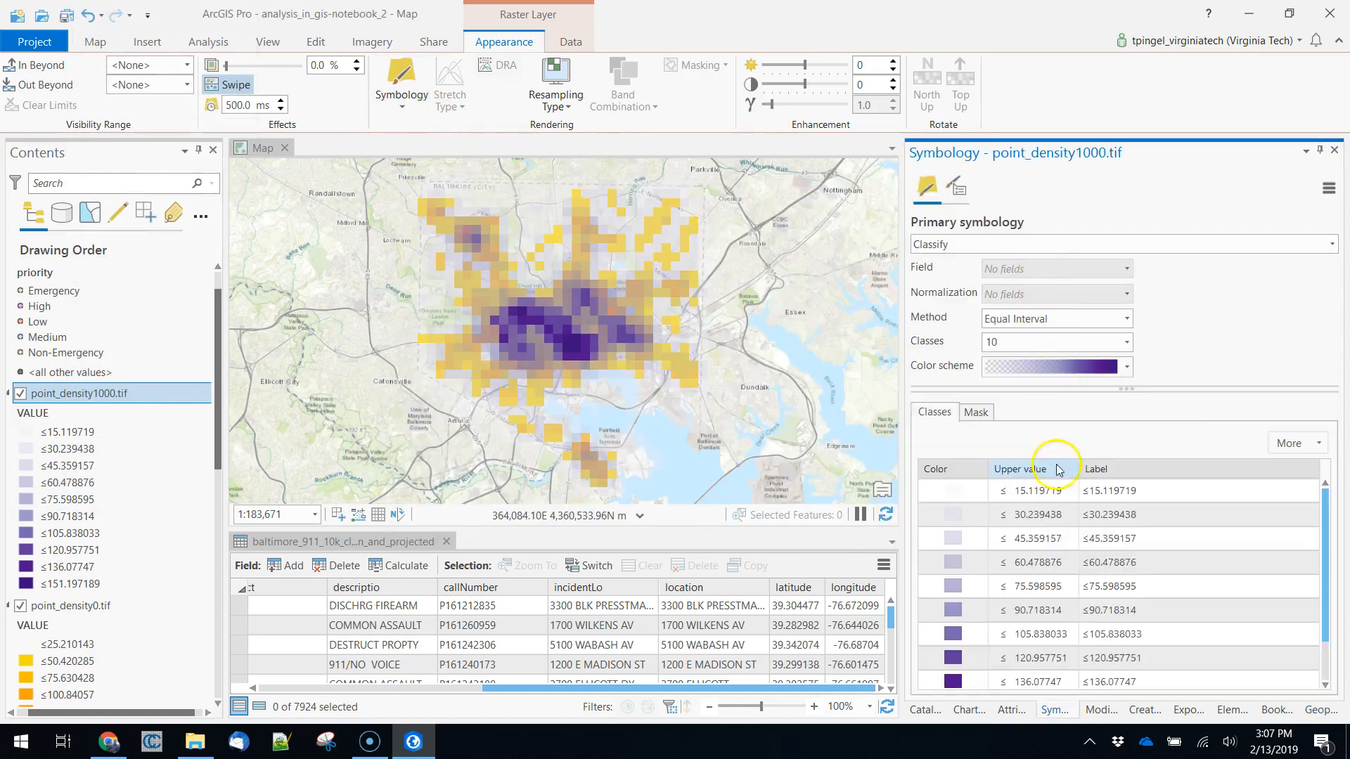
click(1129, 367)
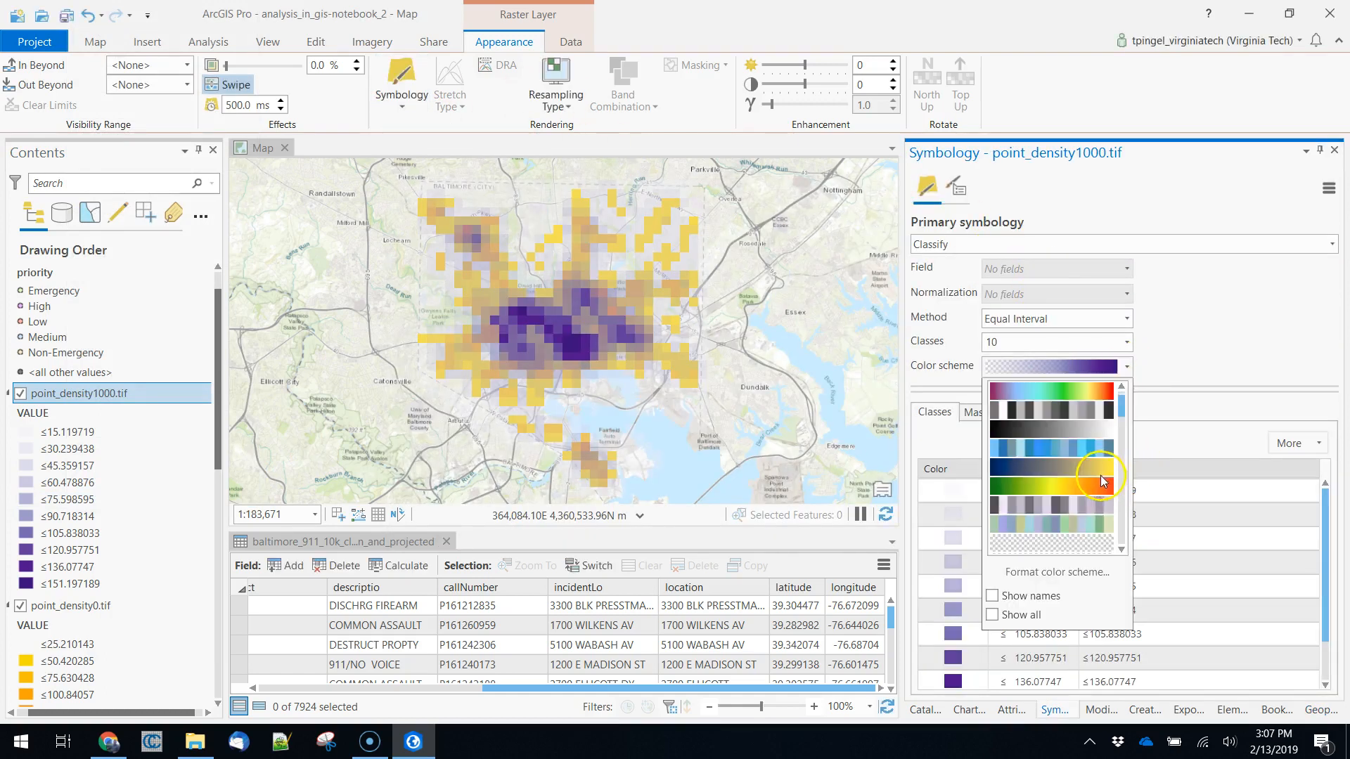
scroll(1101, 483, down, 5)
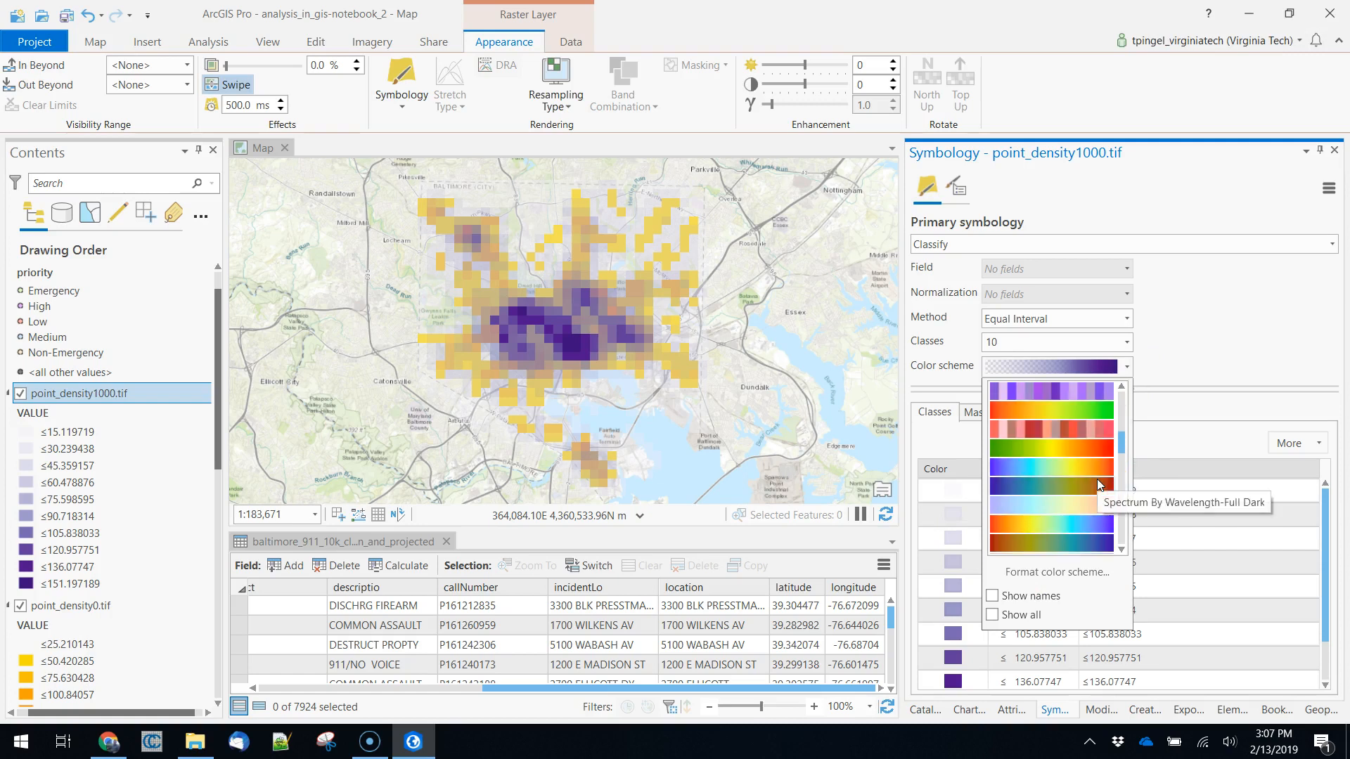
scroll(1097, 479, down, 5)
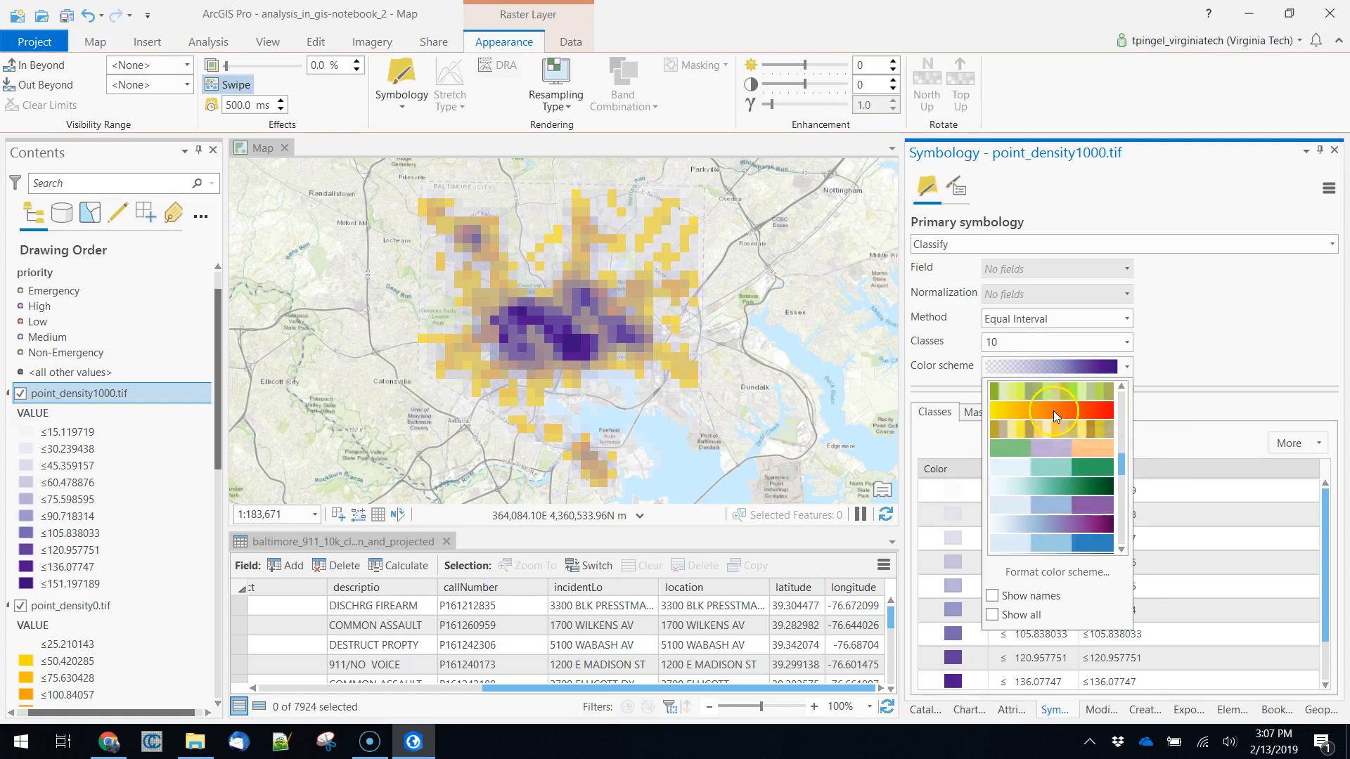
click(1054, 411)
click(936, 490)
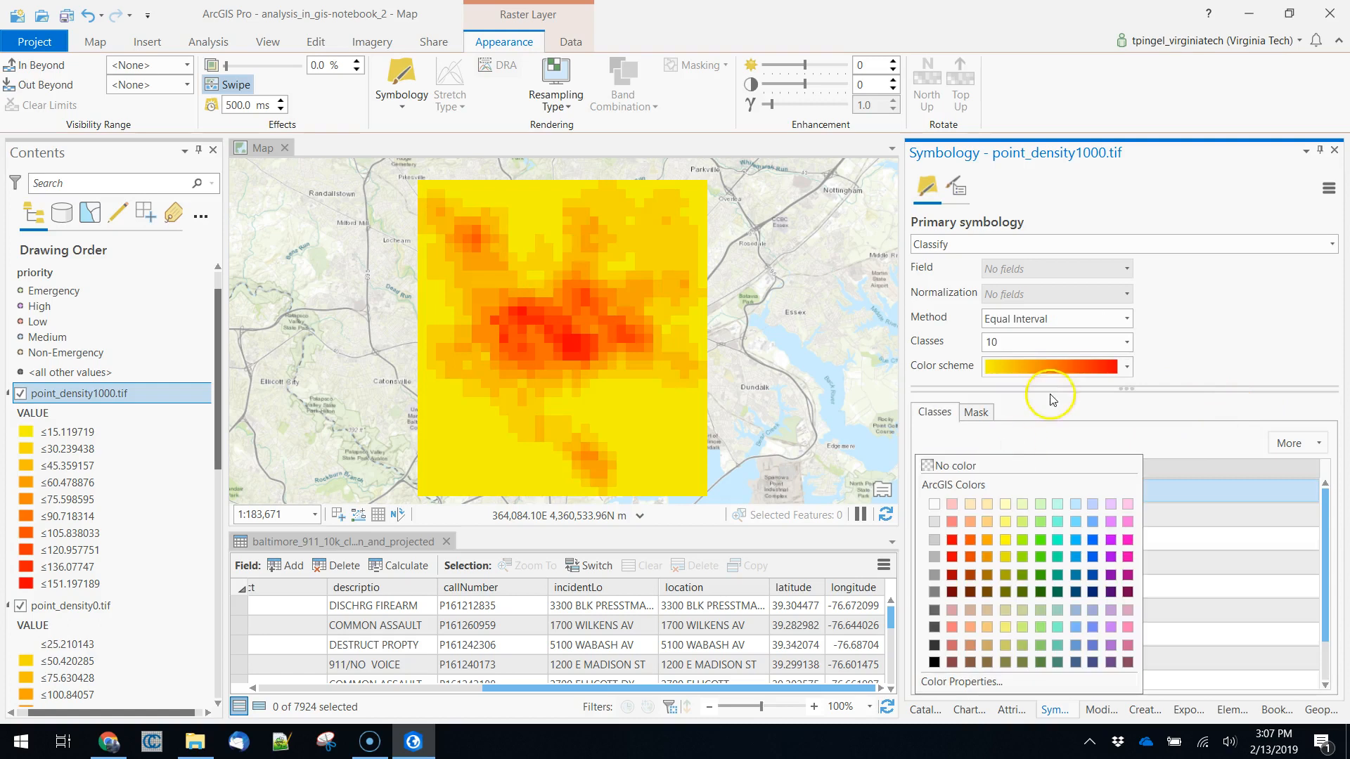
click(940, 464)
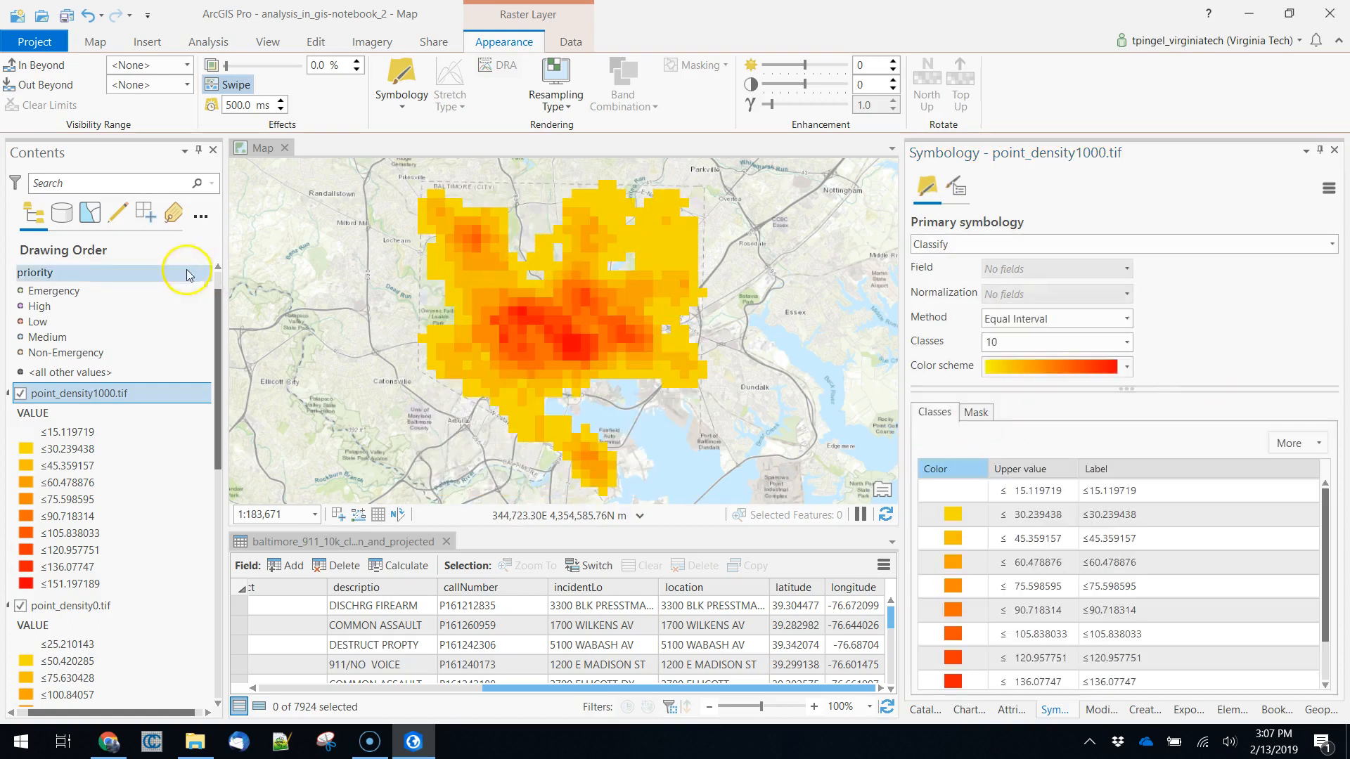
Swipe point_density1000.tif across the map to compare it with point_density0.tif beneath.
scroll(78, 401, up, 1)
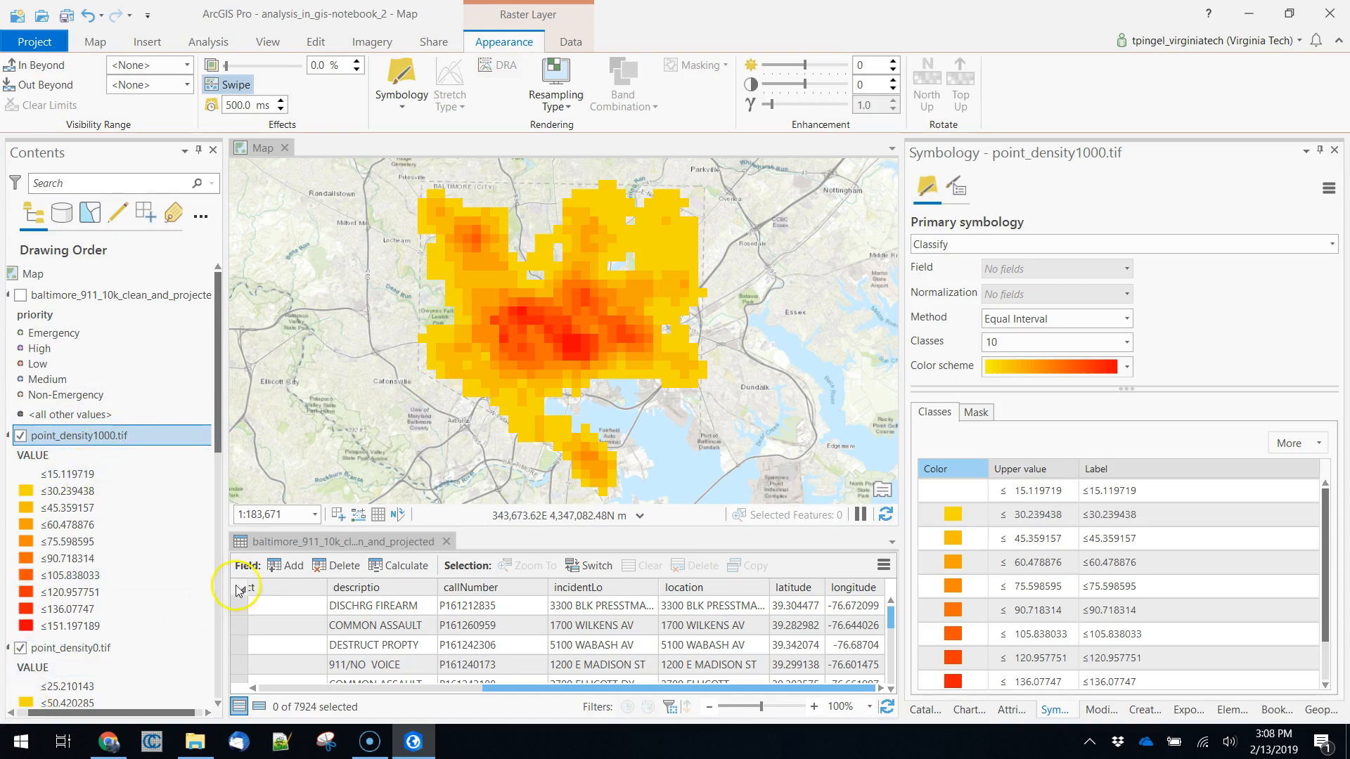
drag(577, 219, 570, 175)
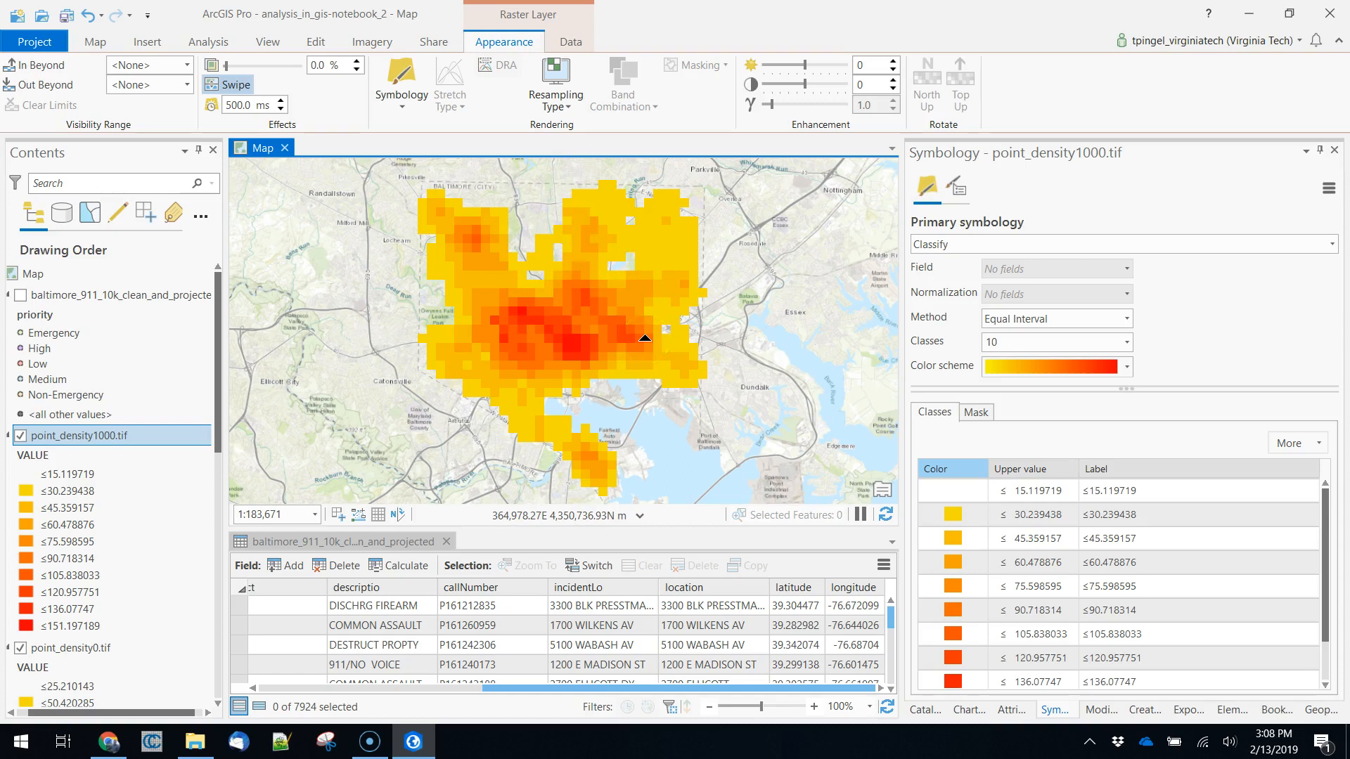
click(557, 206)
mouse_move(557, 187)
mouse_down()
mouse_move(543, 439)
mouse_move(558, 182)
mouse_move(546, 401)
mouse_move(560, 310)
mouse_move(550, 175)
mouse_move(519, 408)
mouse_move(546, 183)
mouse_up()
click(1115, 493)
drag(583, 309, 577, 222)
Set up another Point Density run using baltimore_911_10k_clean_and_projected as the input point features.
click(487, 44)
click(208, 42)
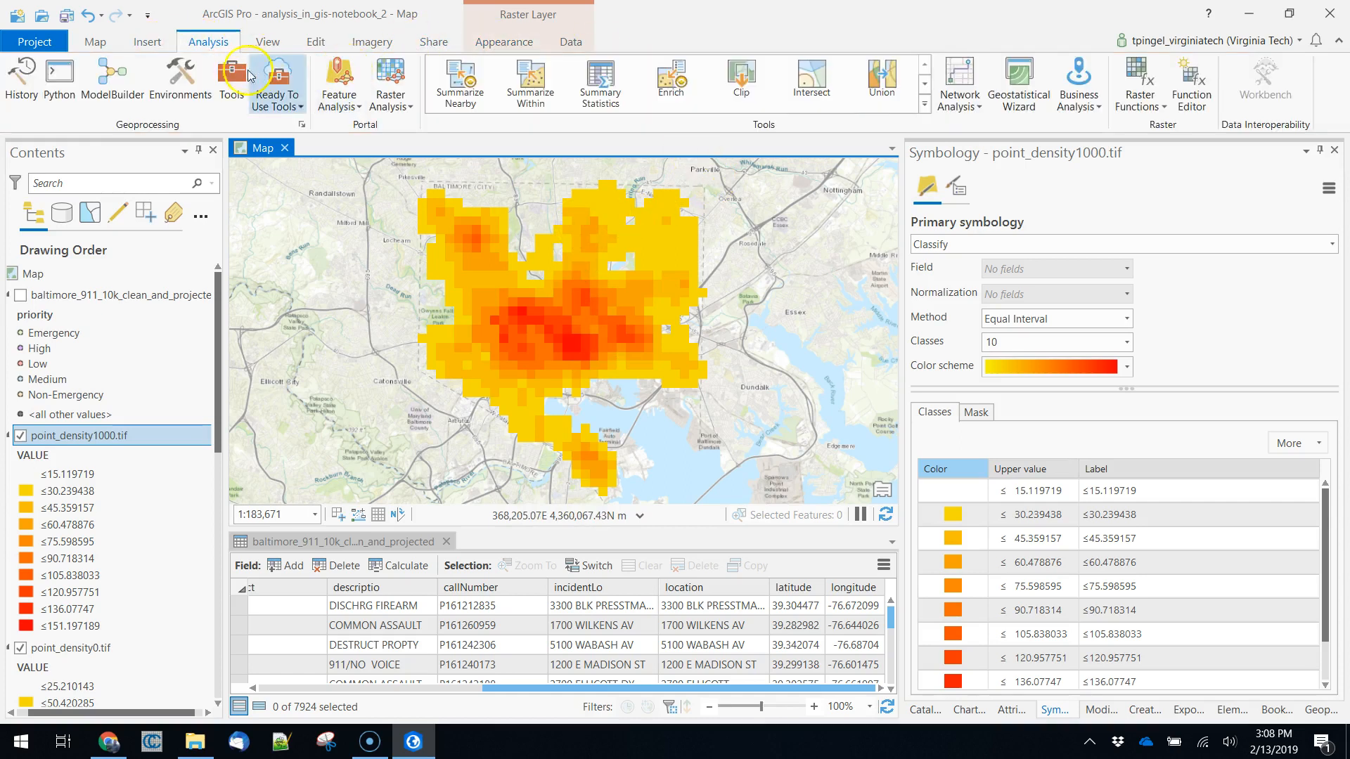
click(232, 81)
click(1004, 374)
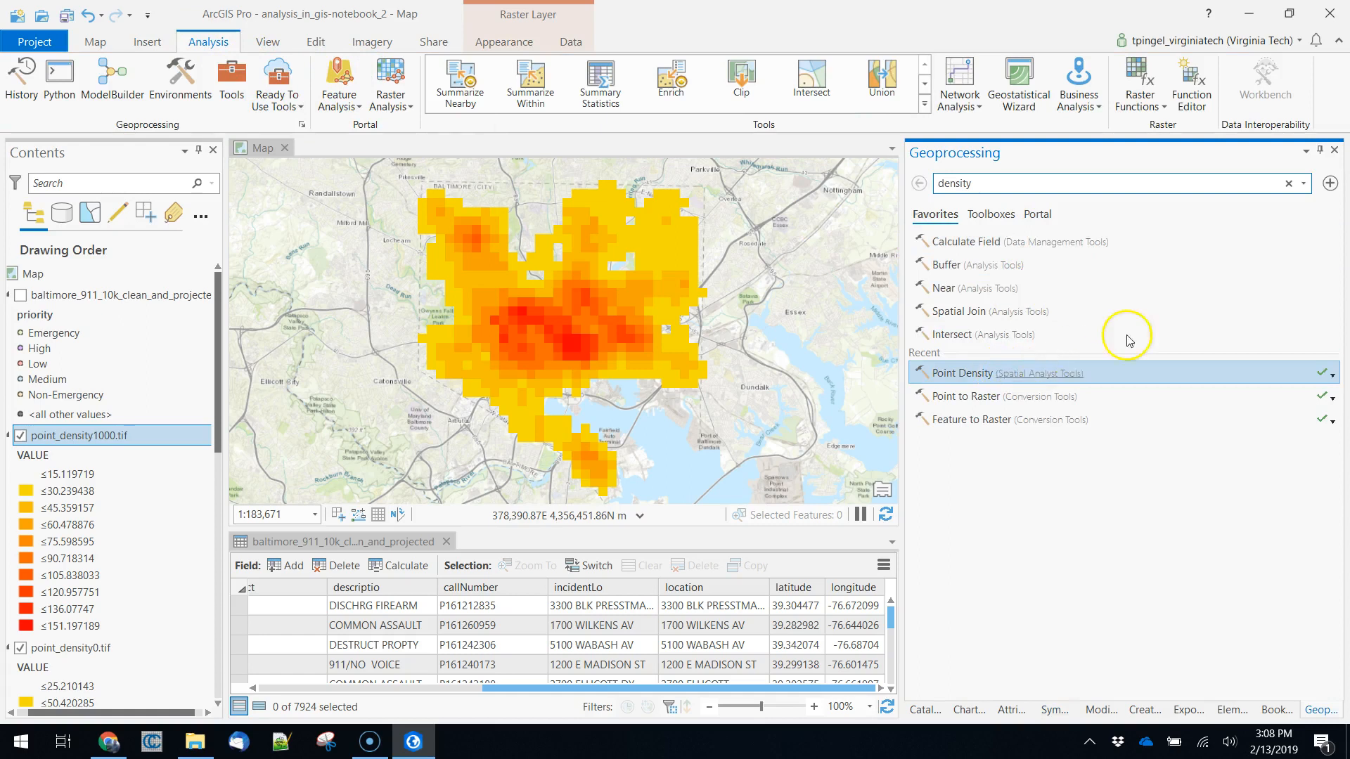
scroll(1139, 513, down, 2)
double_click(1013, 607)
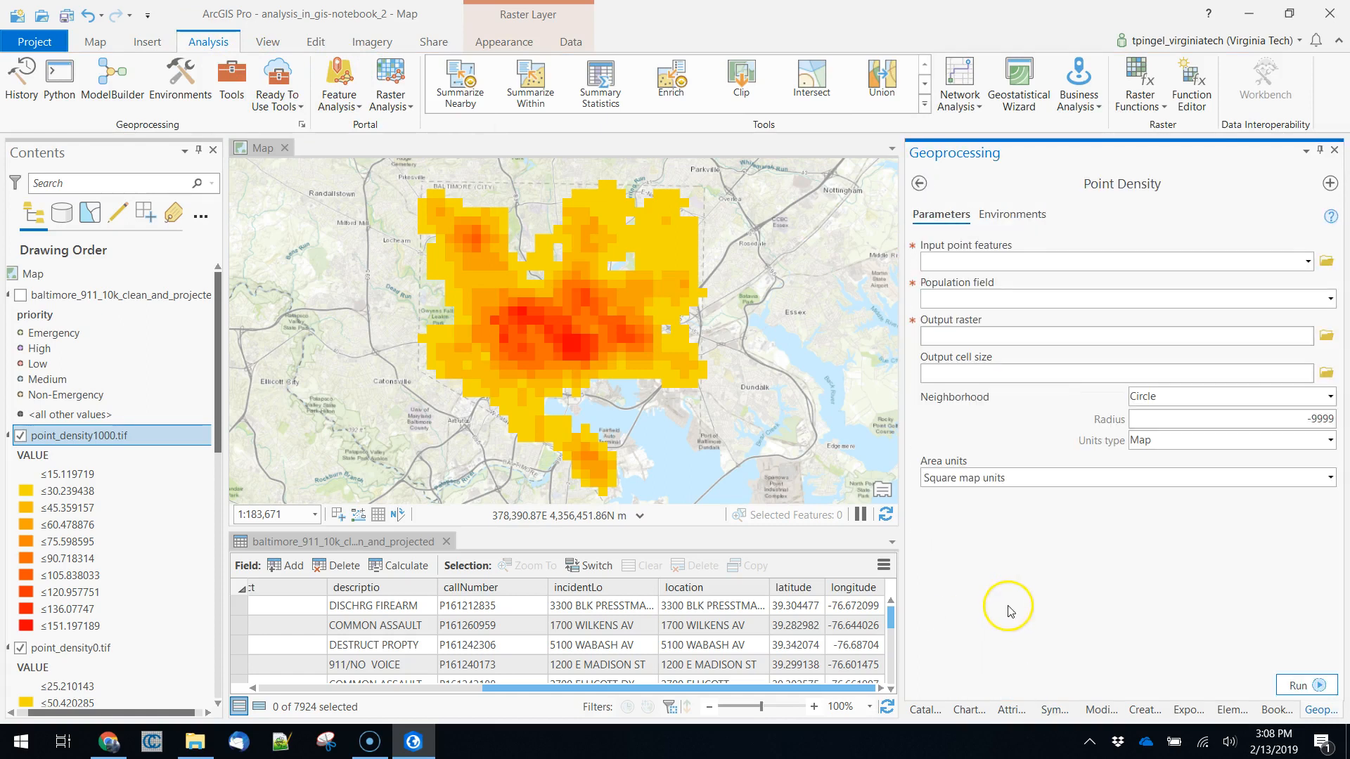
click(1308, 264)
click(1018, 276)
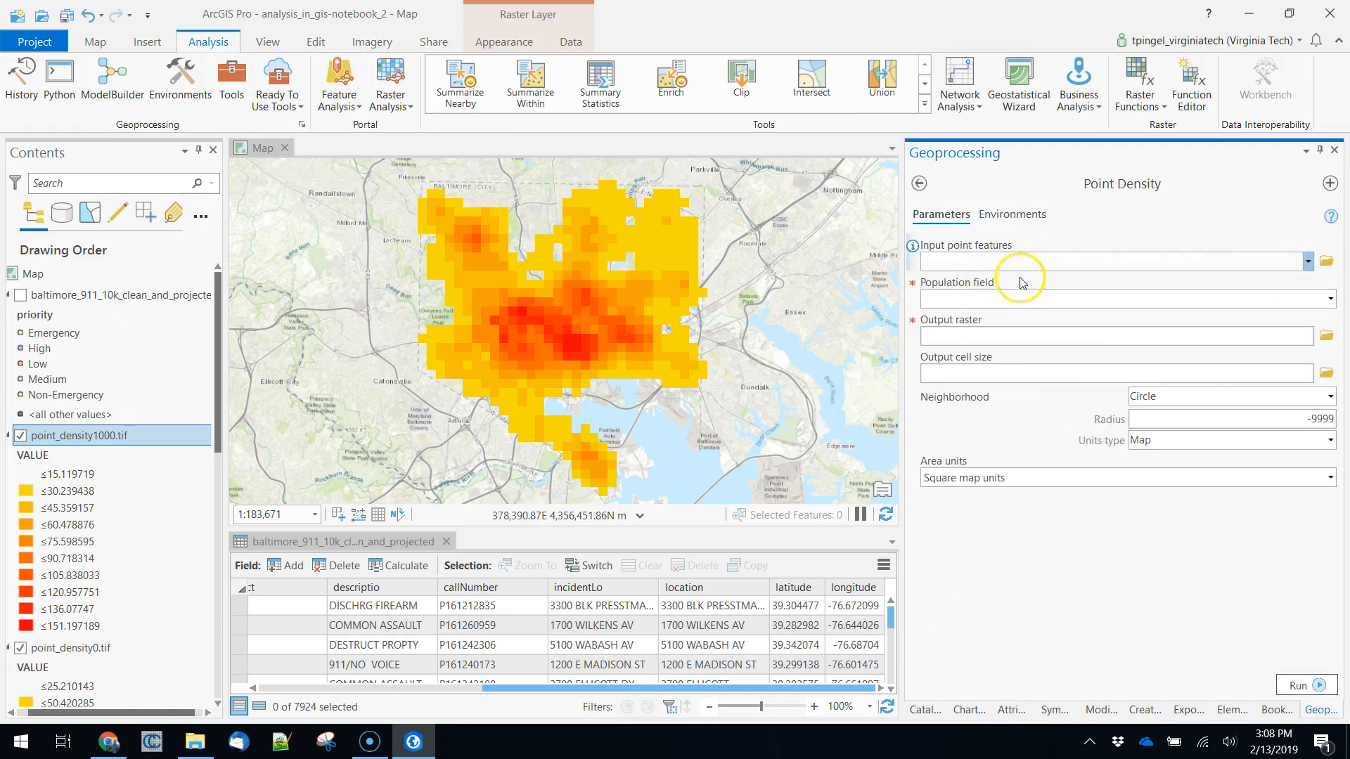
Set the Point Density output cell size to 500 and the circle neighborhood's radius to 150.
double_click(1076, 374)
text(500)
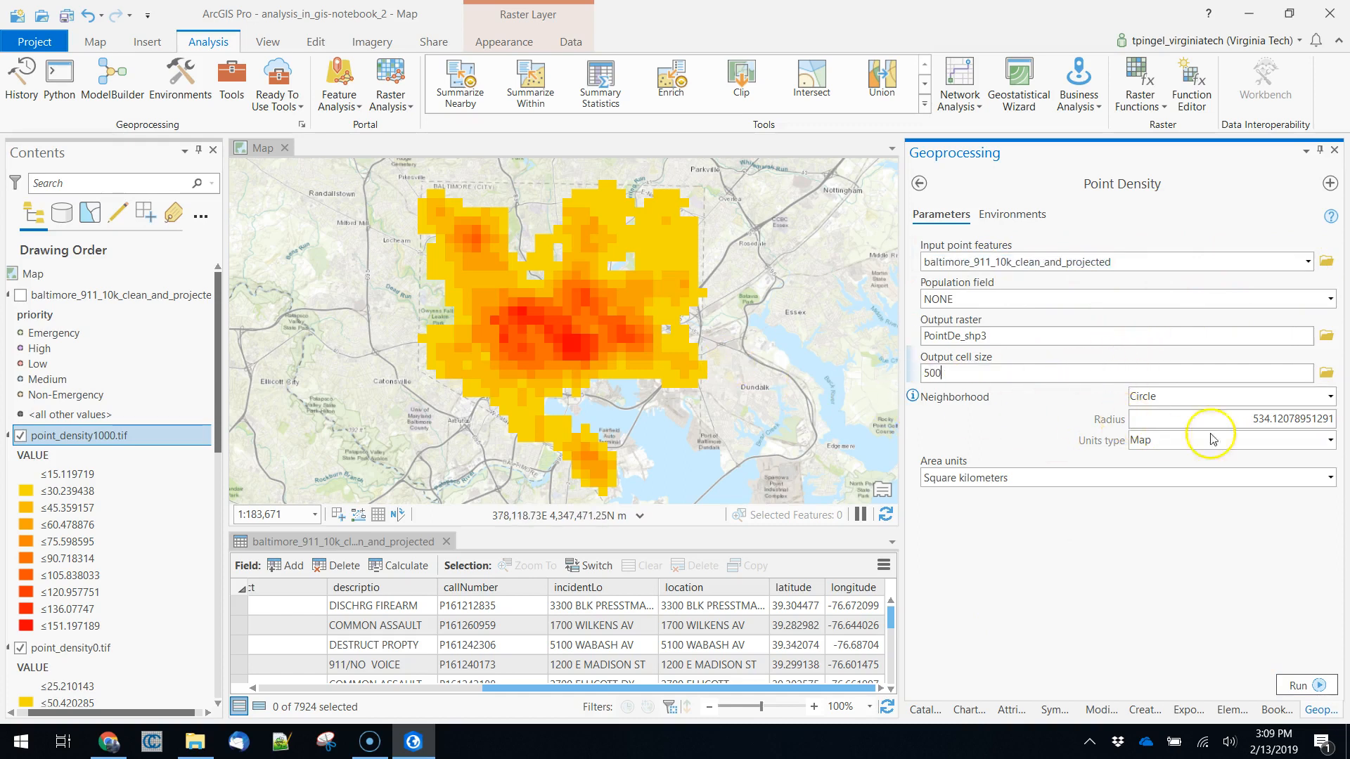
drag(1243, 412, 1328, 419)
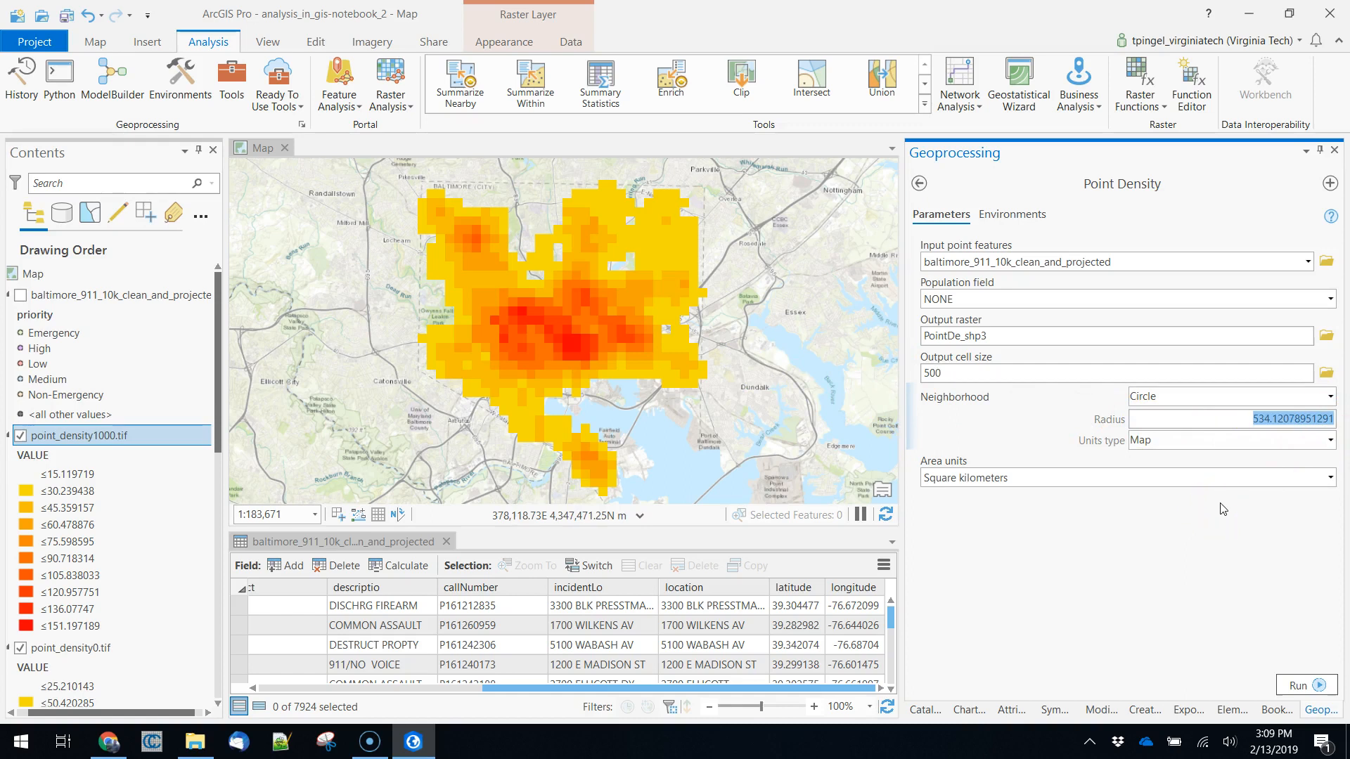
text(150)
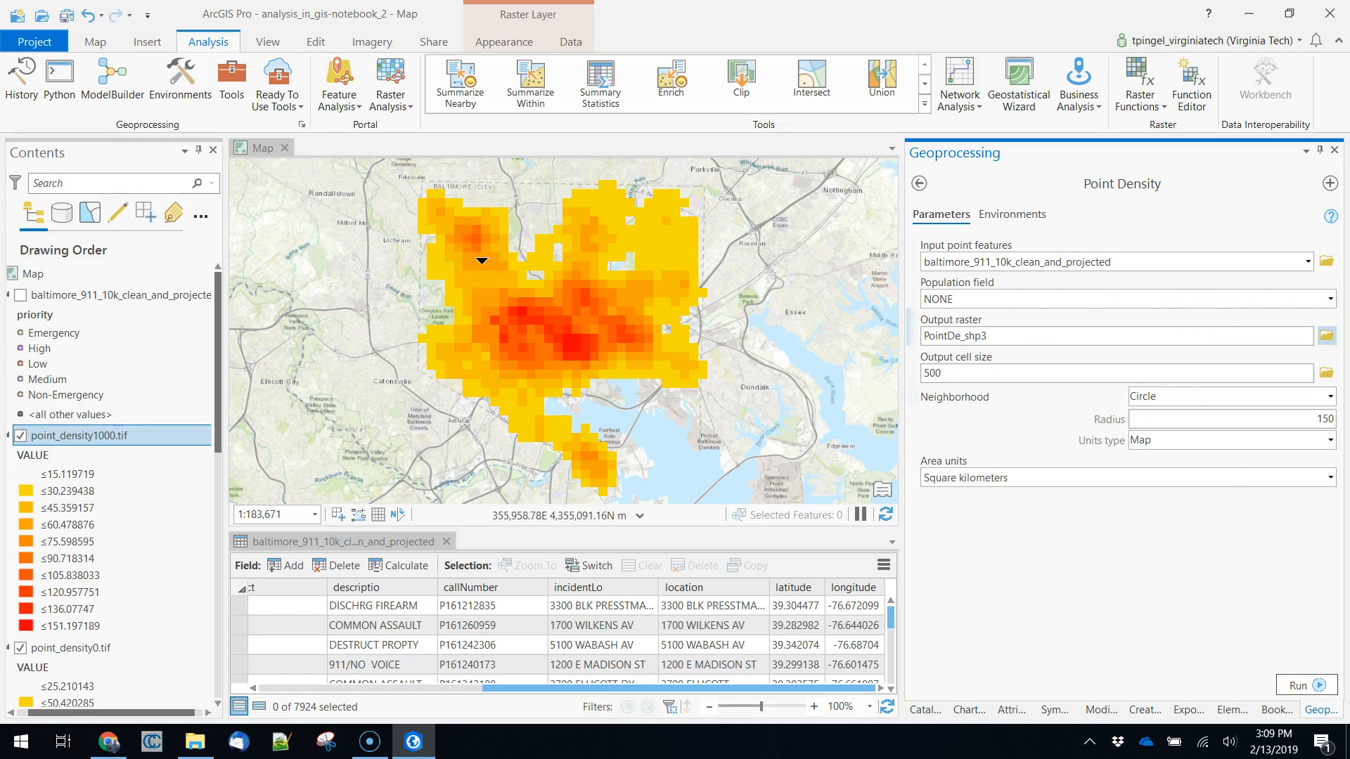
Save the output raster as point_density150.tif in the output folder and run Point Density.
click(1327, 338)
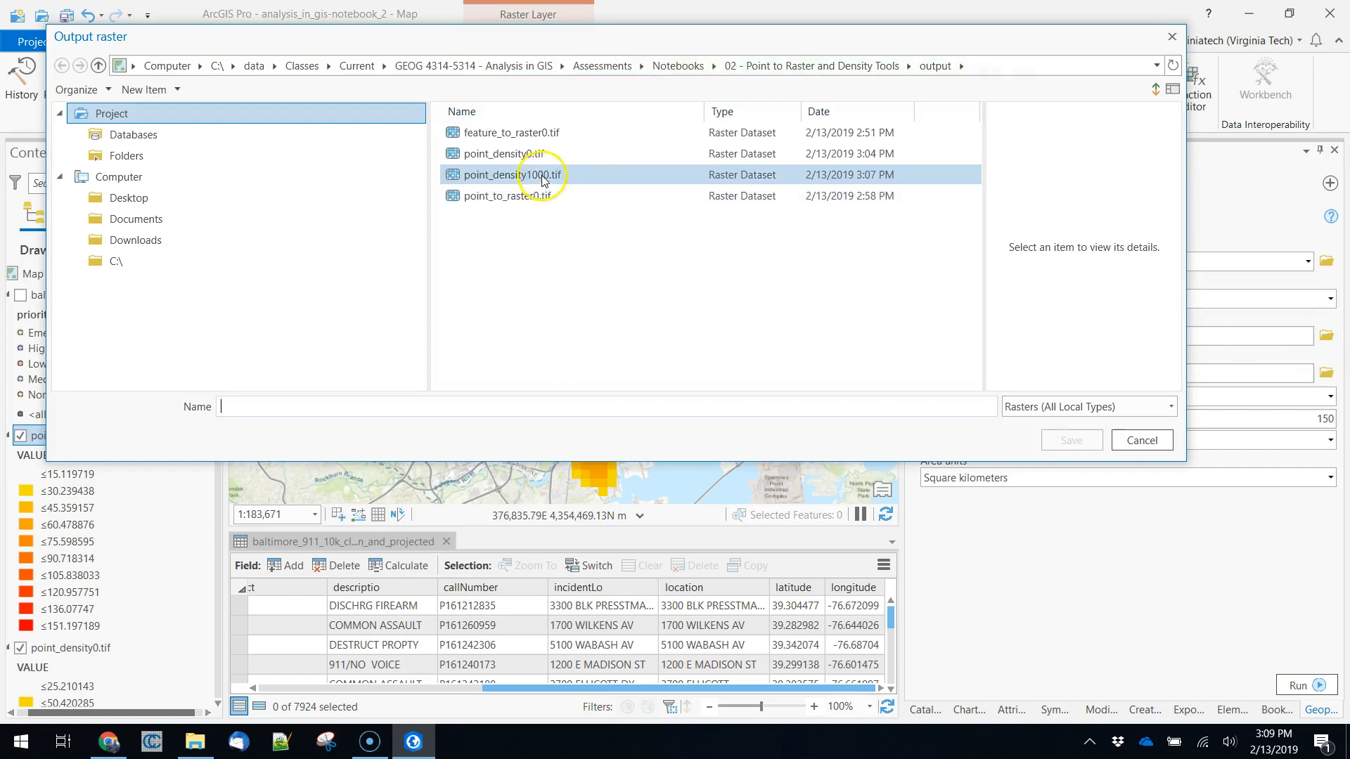
click(552, 176)
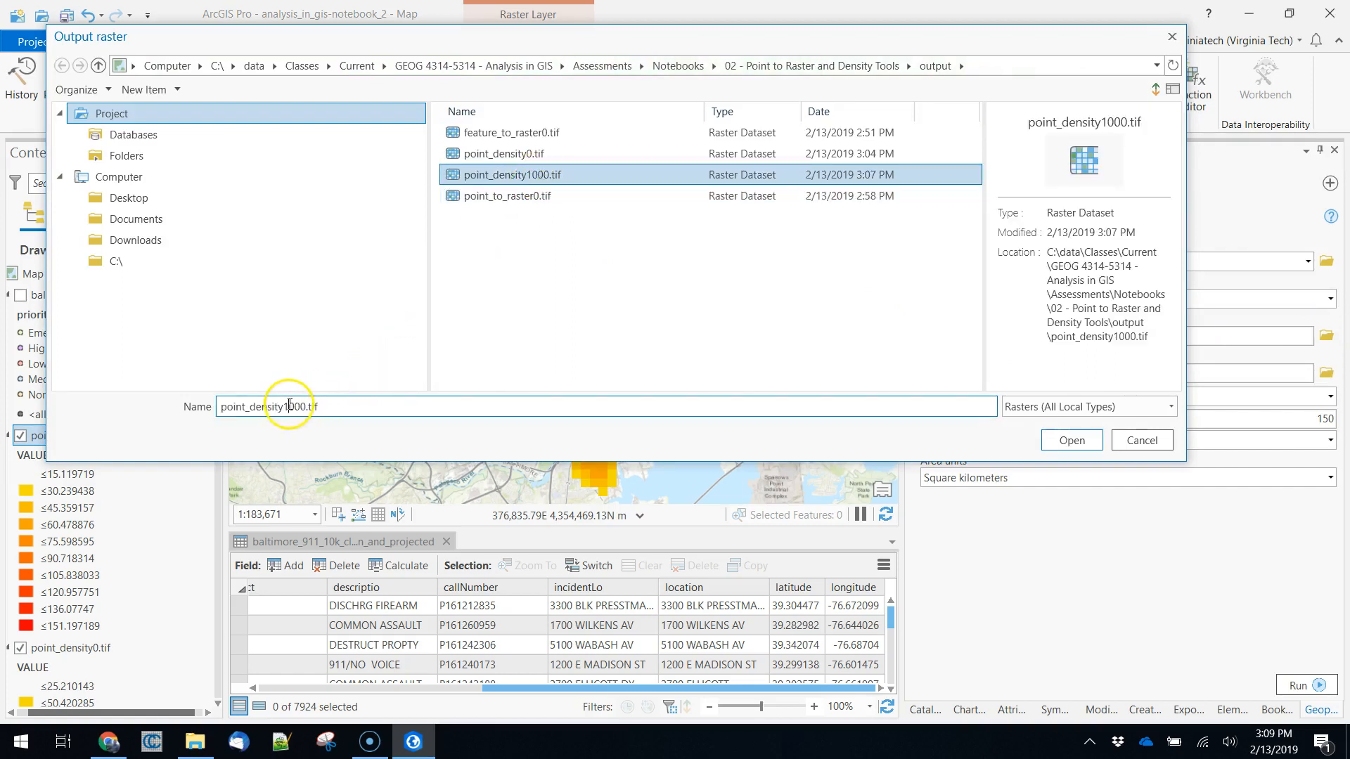
text(50)
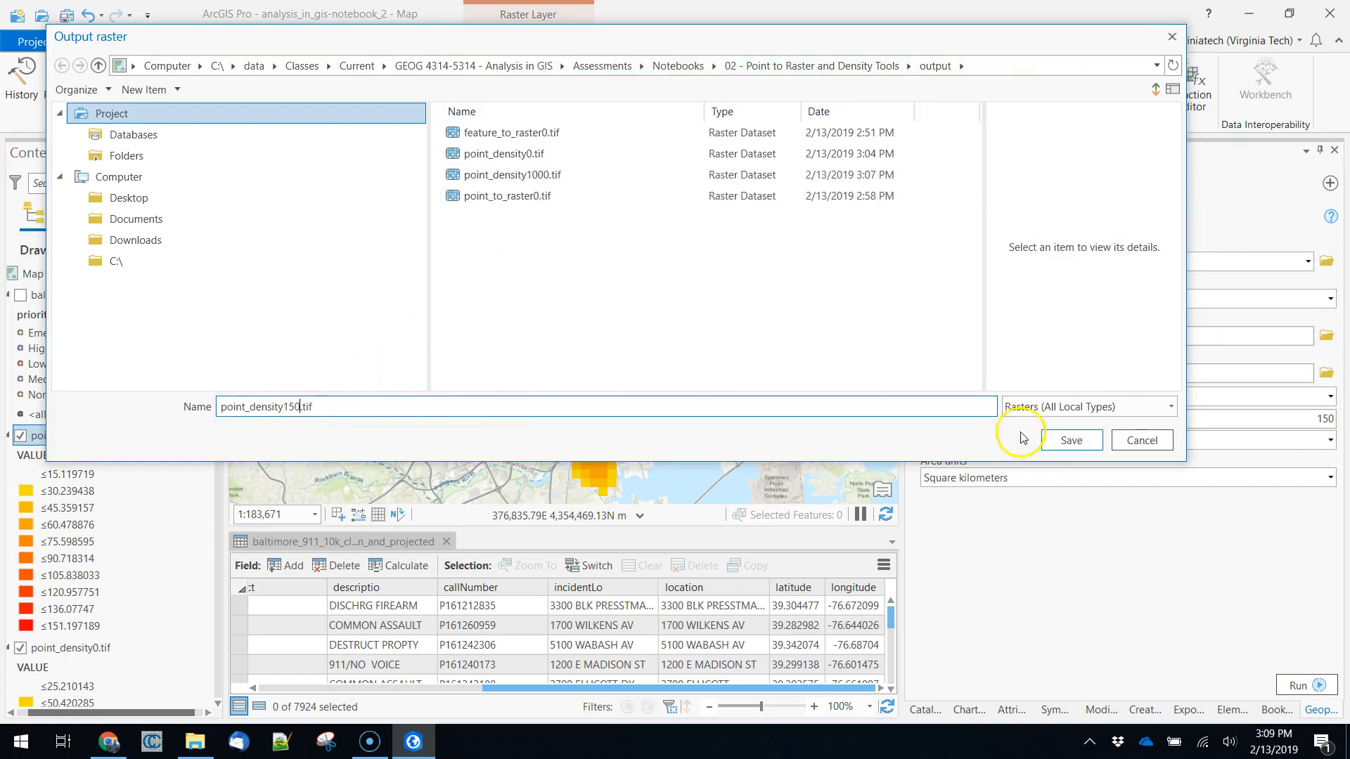
click(1078, 441)
click(1298, 685)
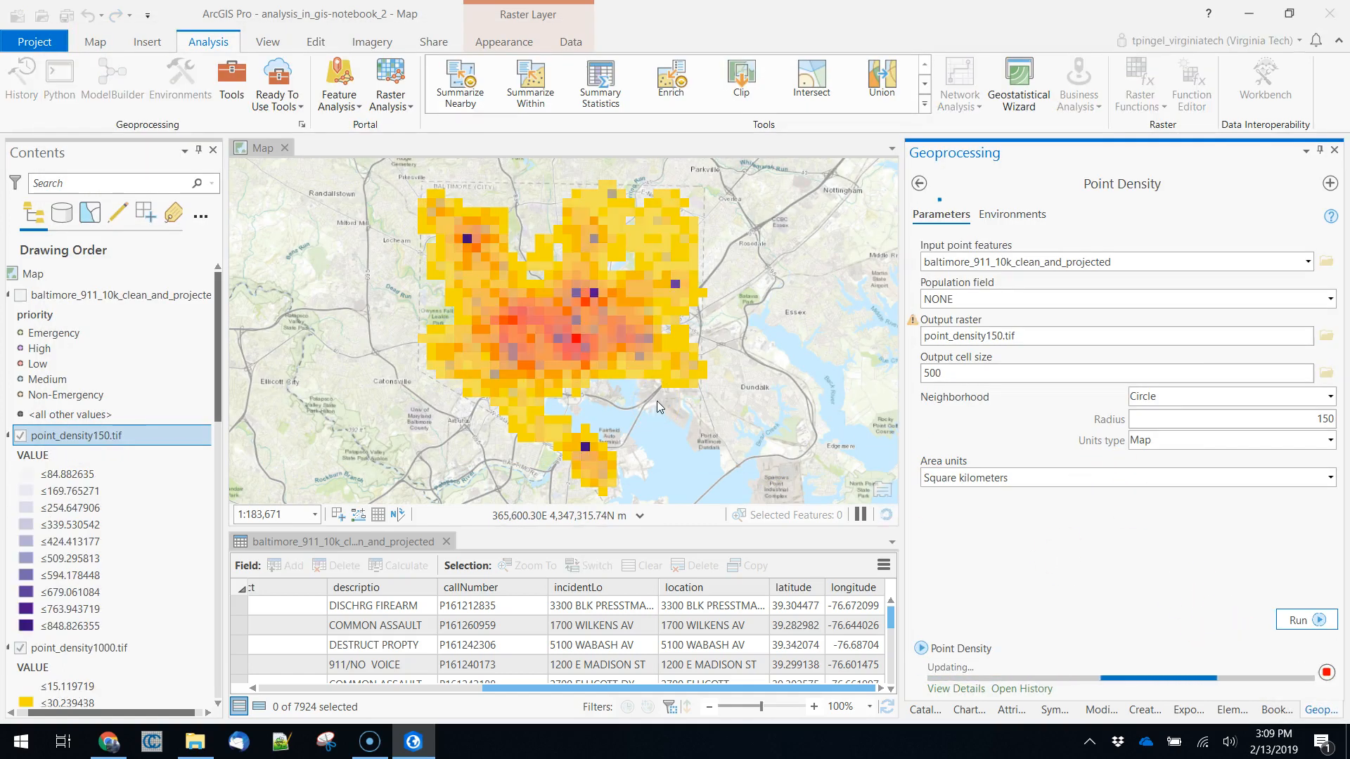
right_click(91, 437)
click(156, 504)
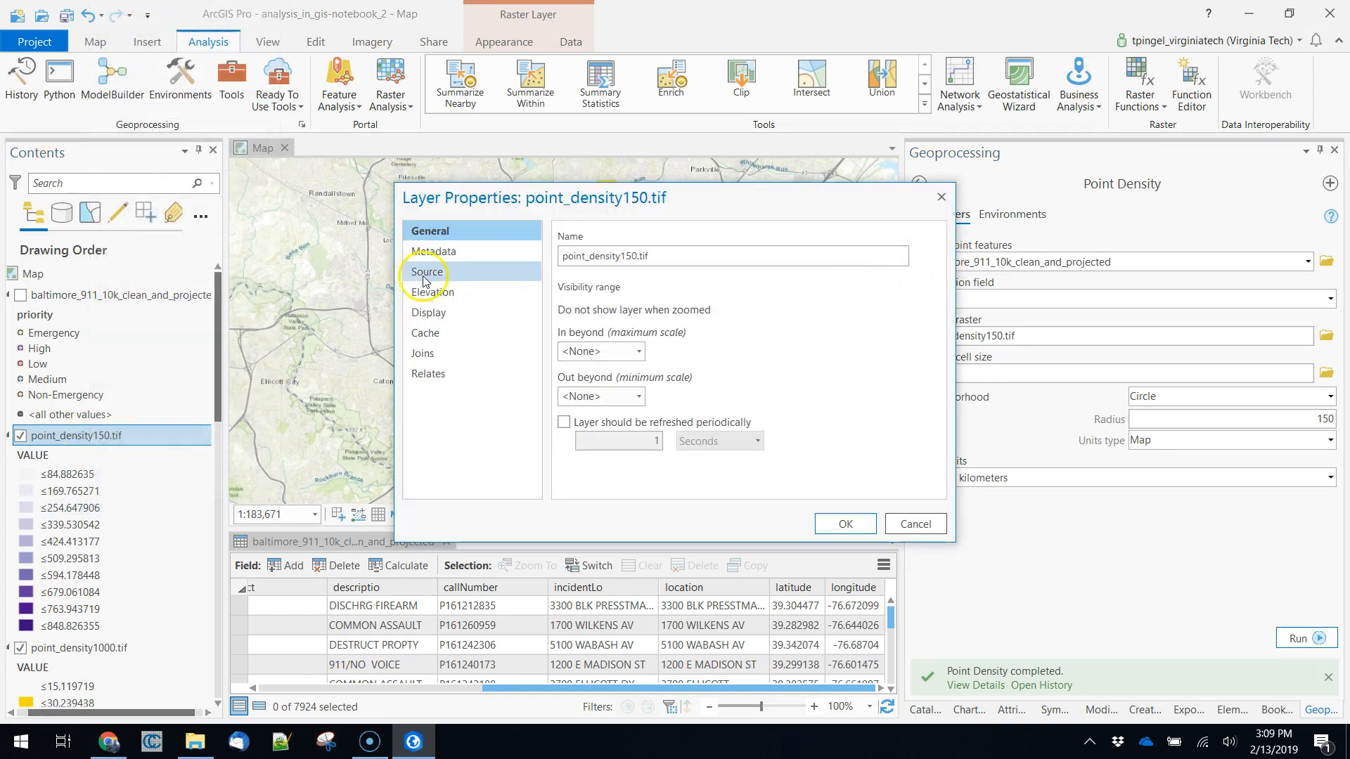
click(918, 523)
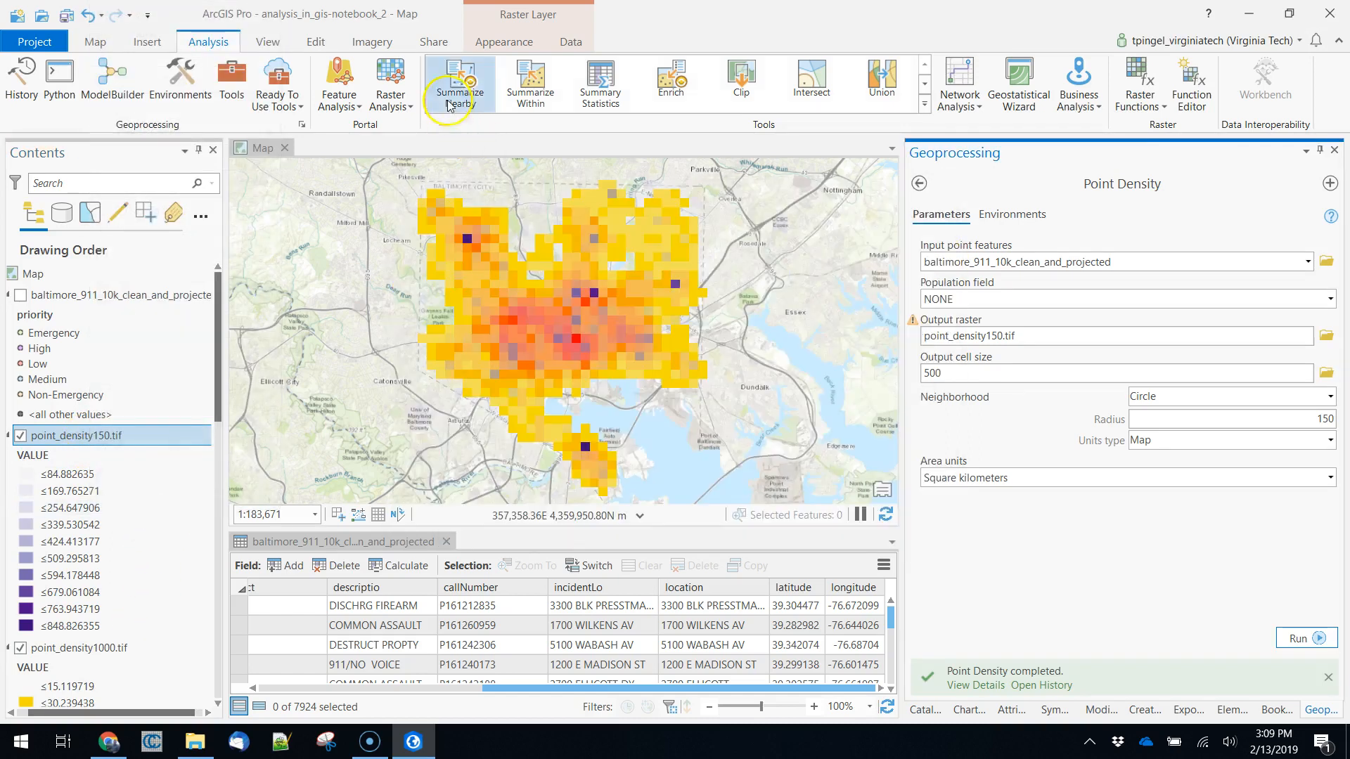
Apply the Yellow to Red color scheme to point_density150.tif.
click(504, 42)
click(401, 81)
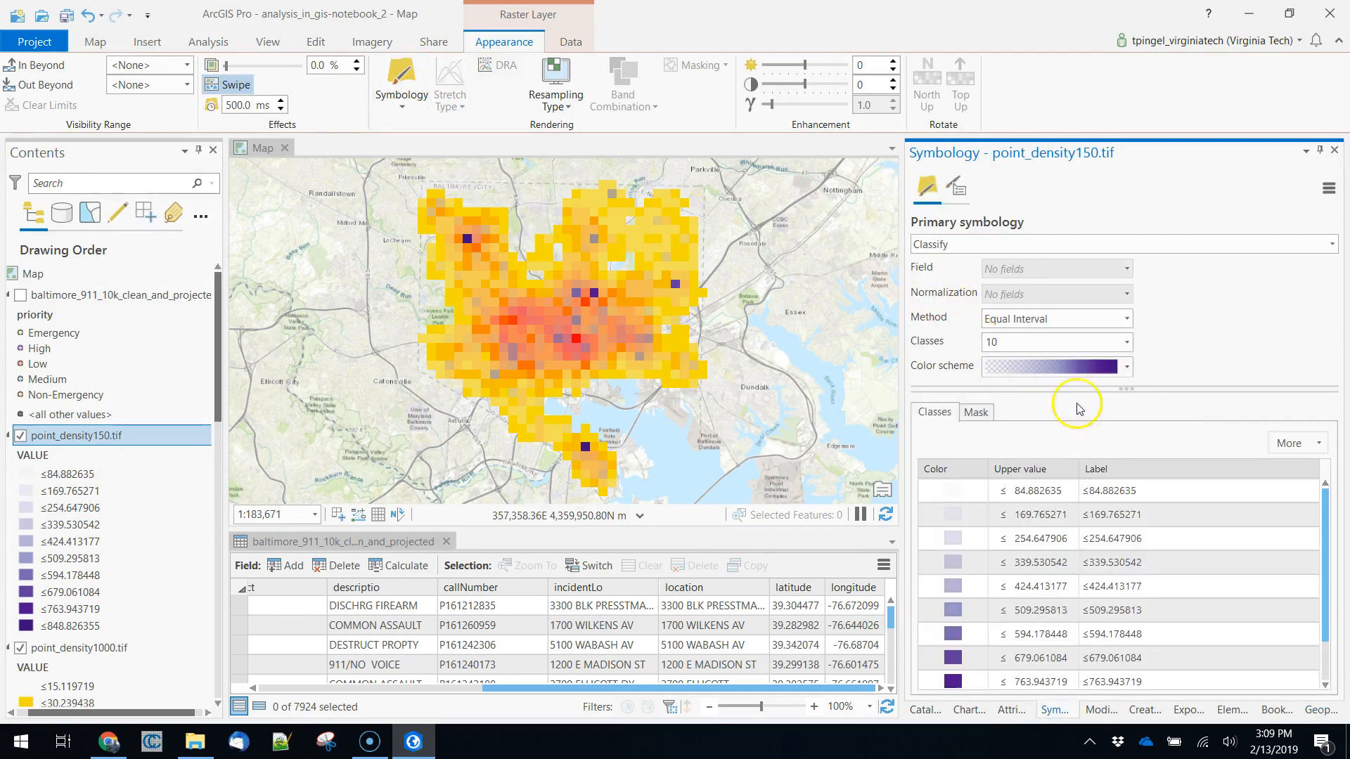
click(1125, 367)
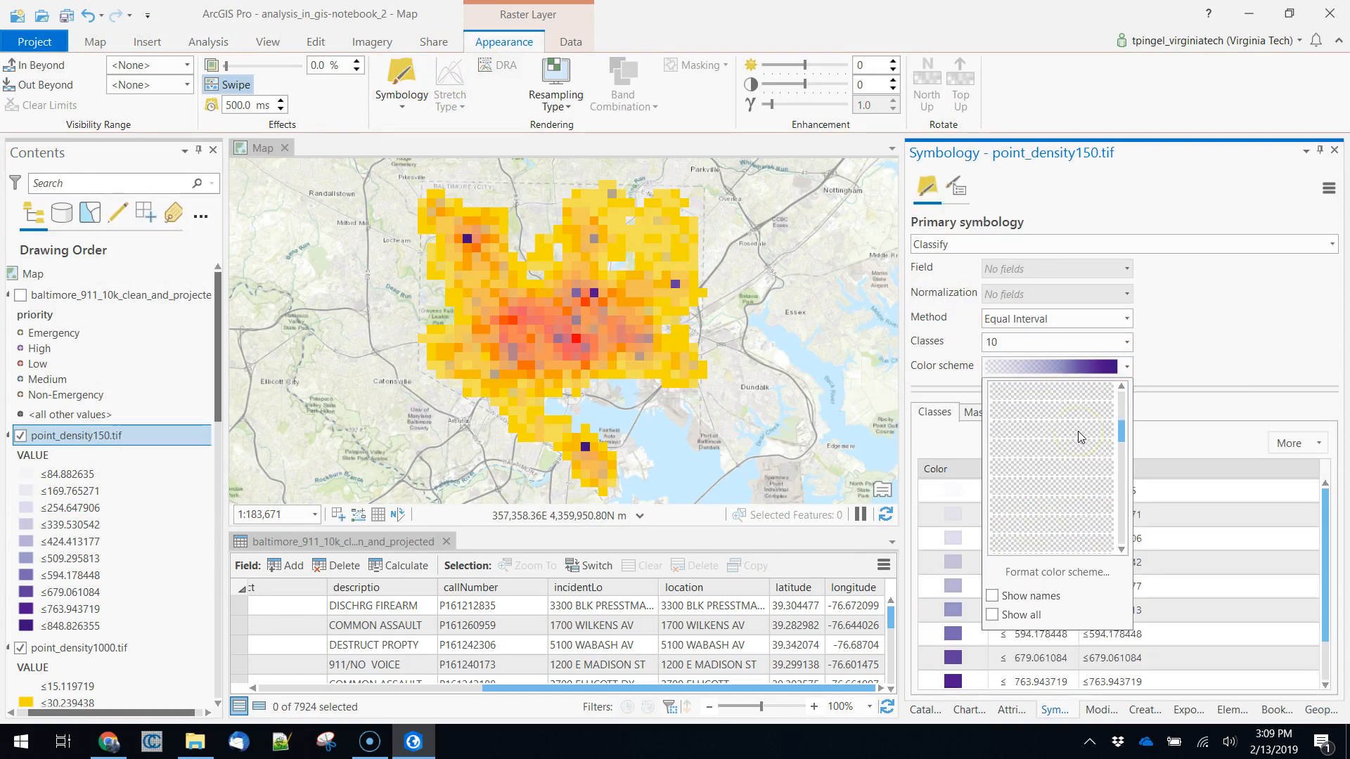
scroll(1079, 433, down, 4)
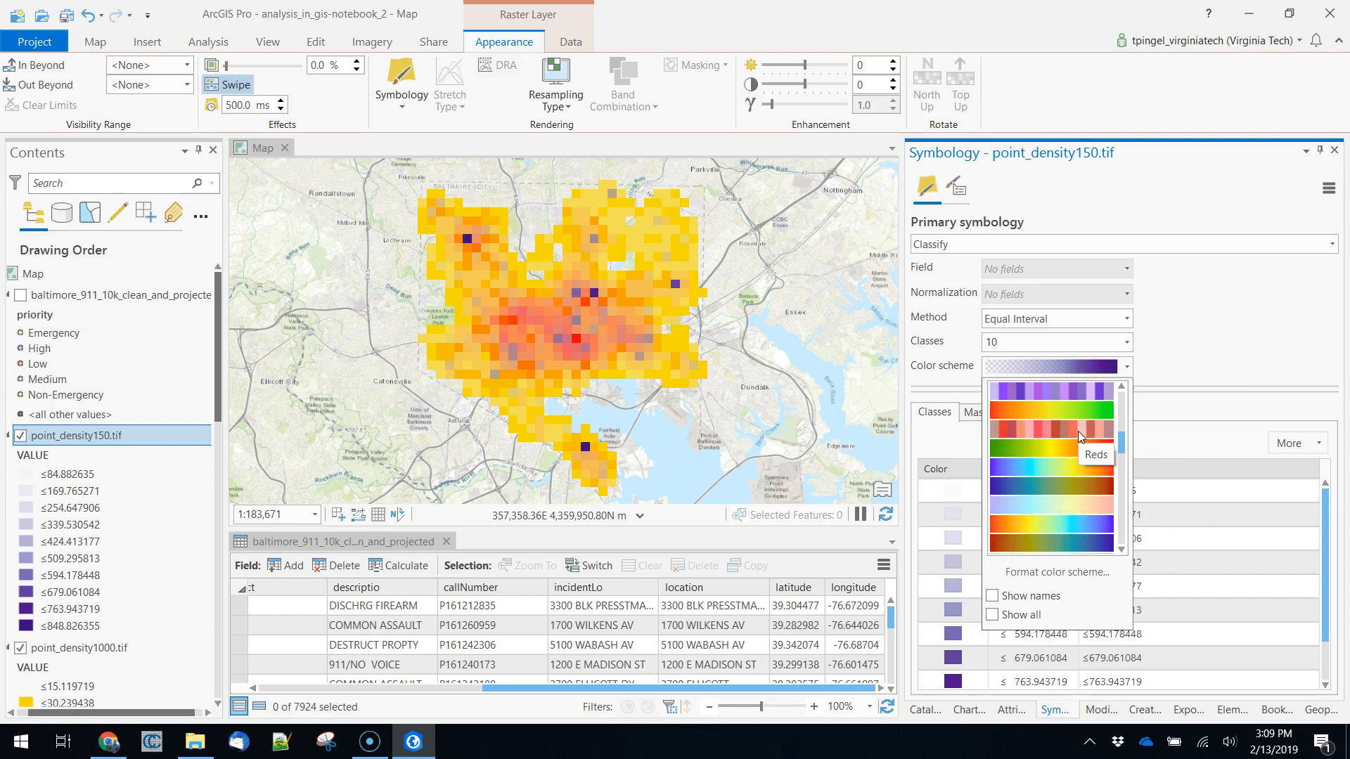
click(1051, 524)
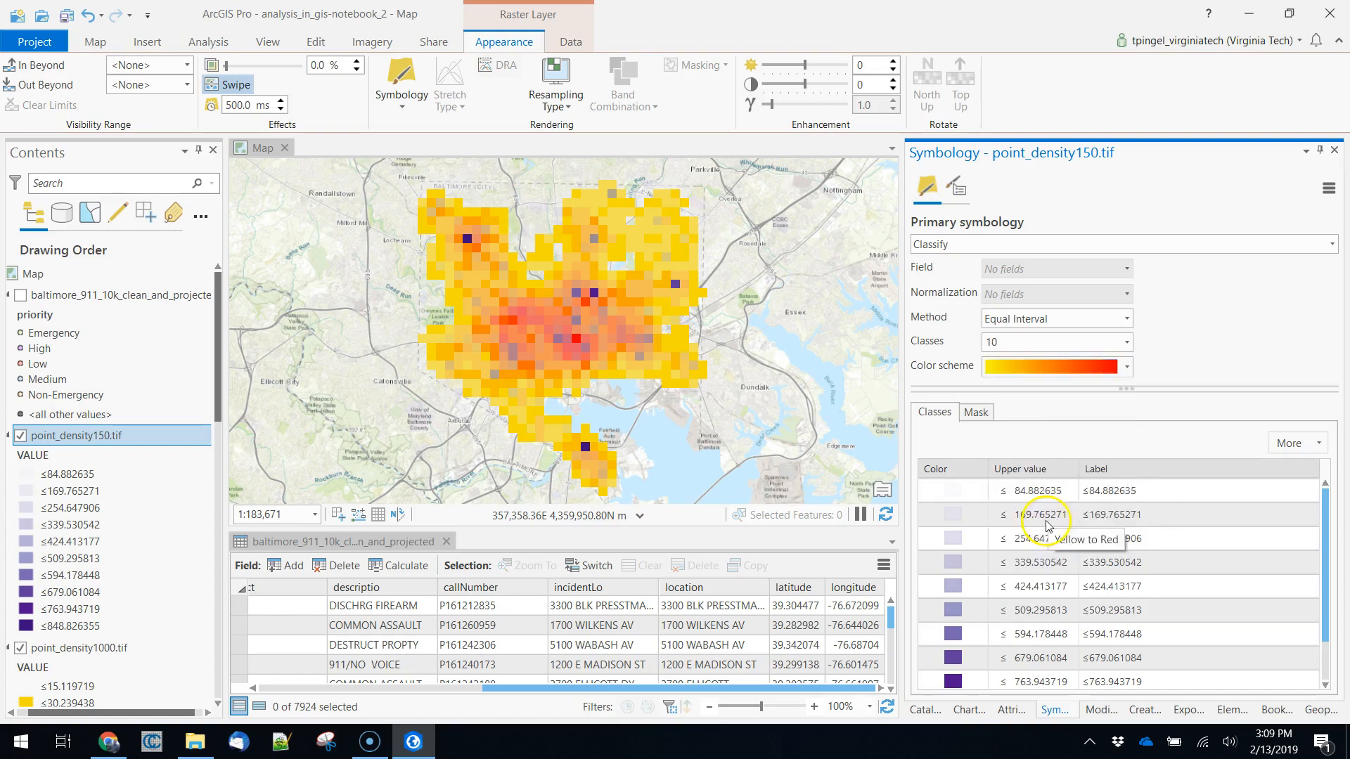
Set the lowest class of point_density150.tif (≤84.882635) to No color.
click(957, 497)
click(954, 492)
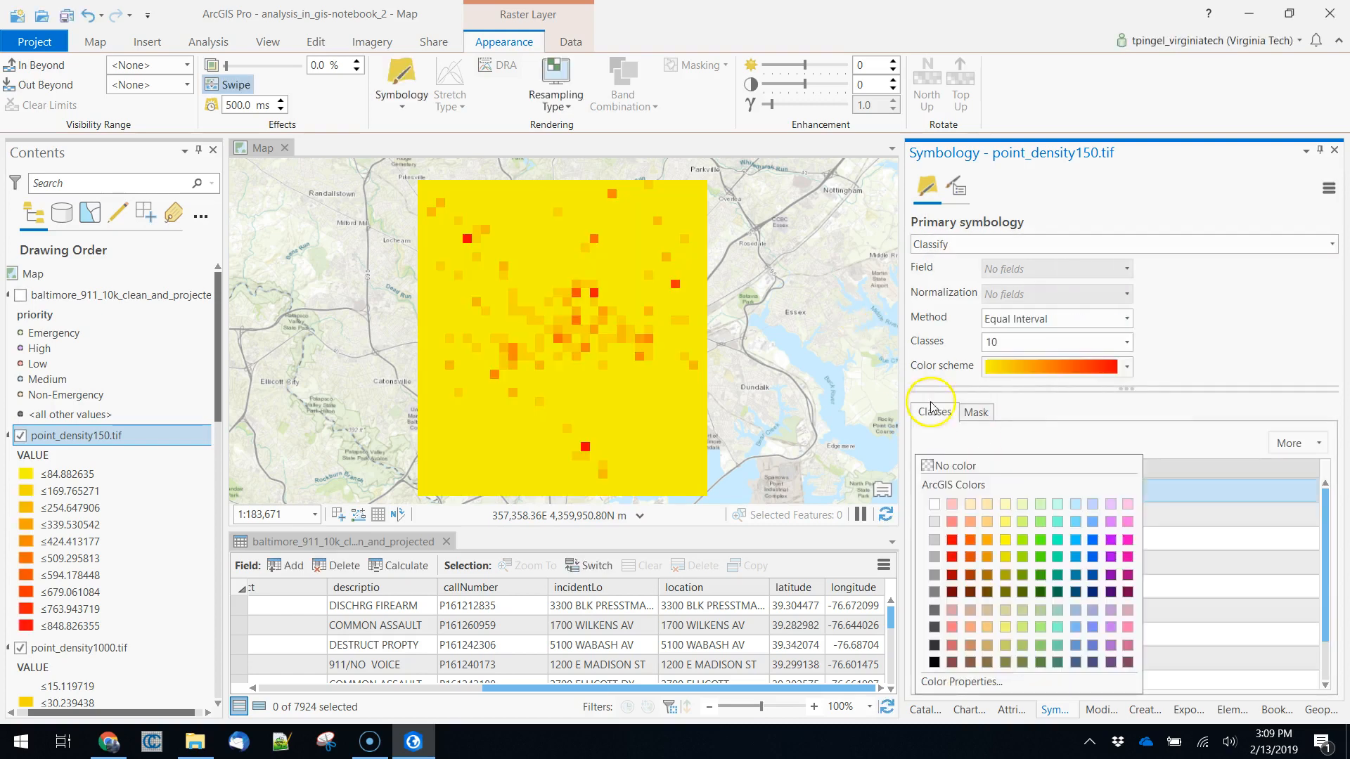
click(942, 462)
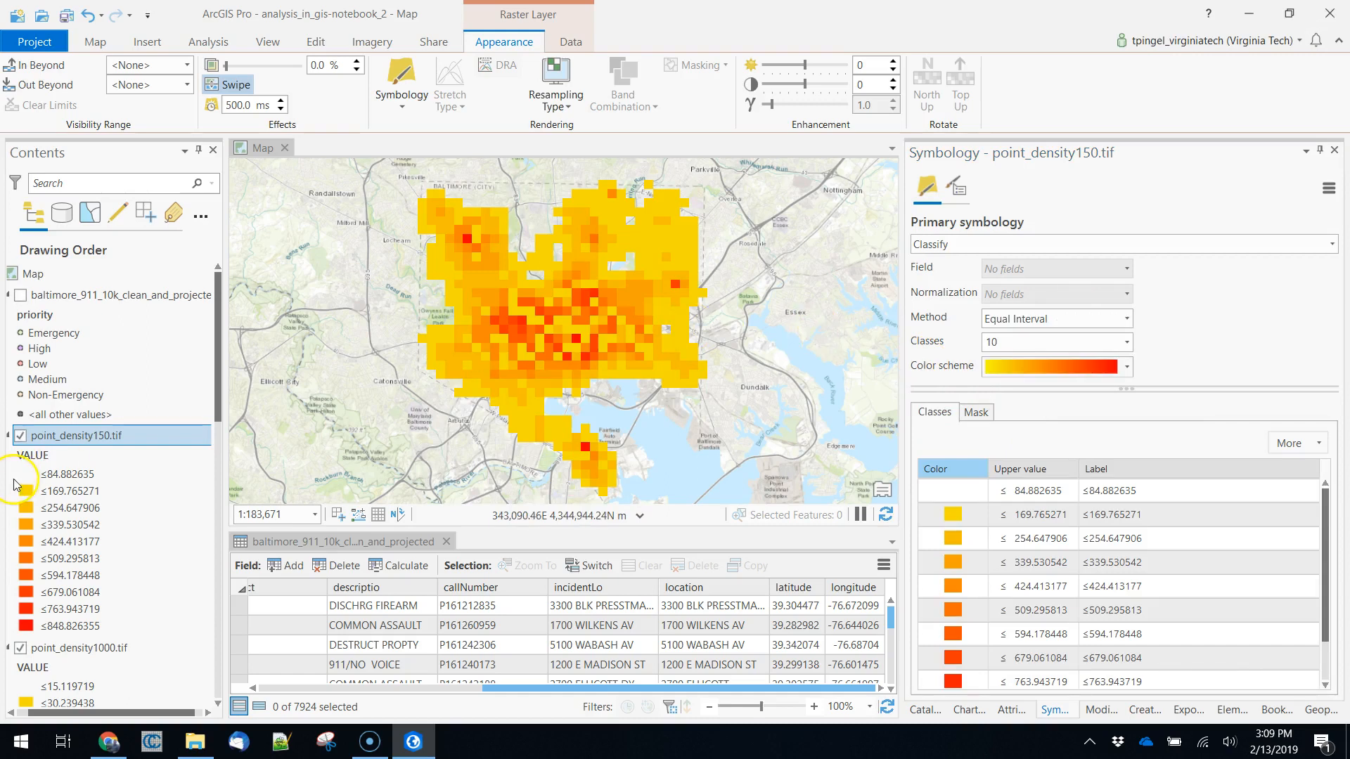
Swipe point_density150.tif over point_density0.tif with point_density1000.tif hidden, and hide point_density0.tif.
click(20, 649)
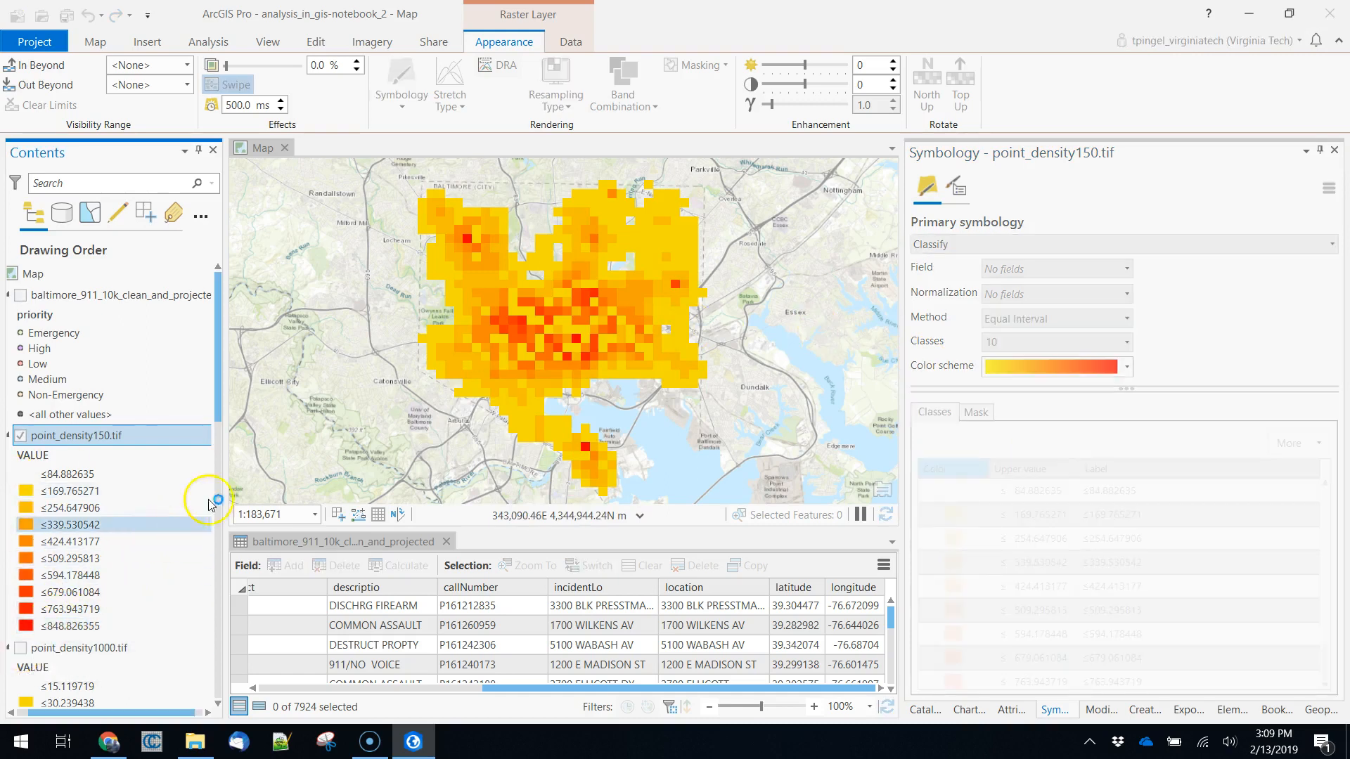
mouse_move(217, 390)
mouse_down()
mouse_move(217, 446)
mouse_move(217, 391)
mouse_up()
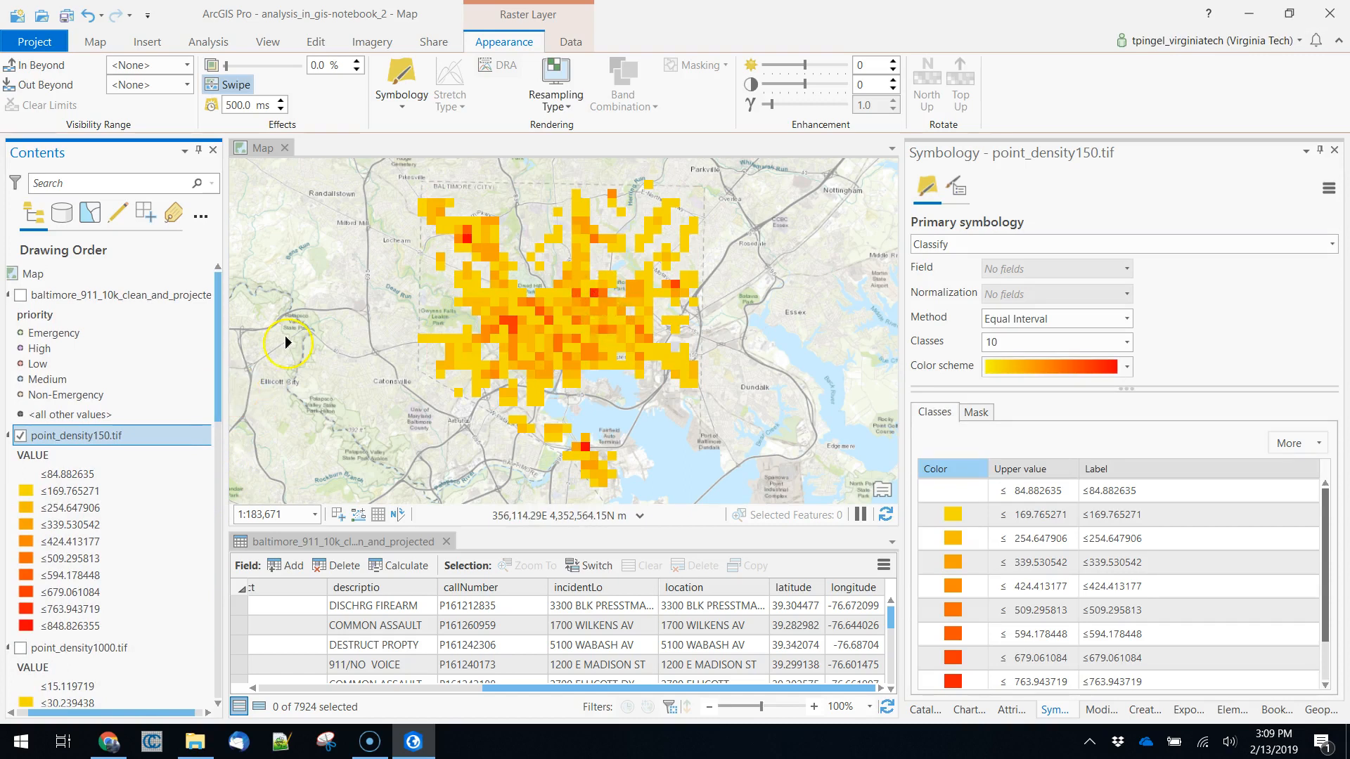
drag(218, 357, 217, 364)
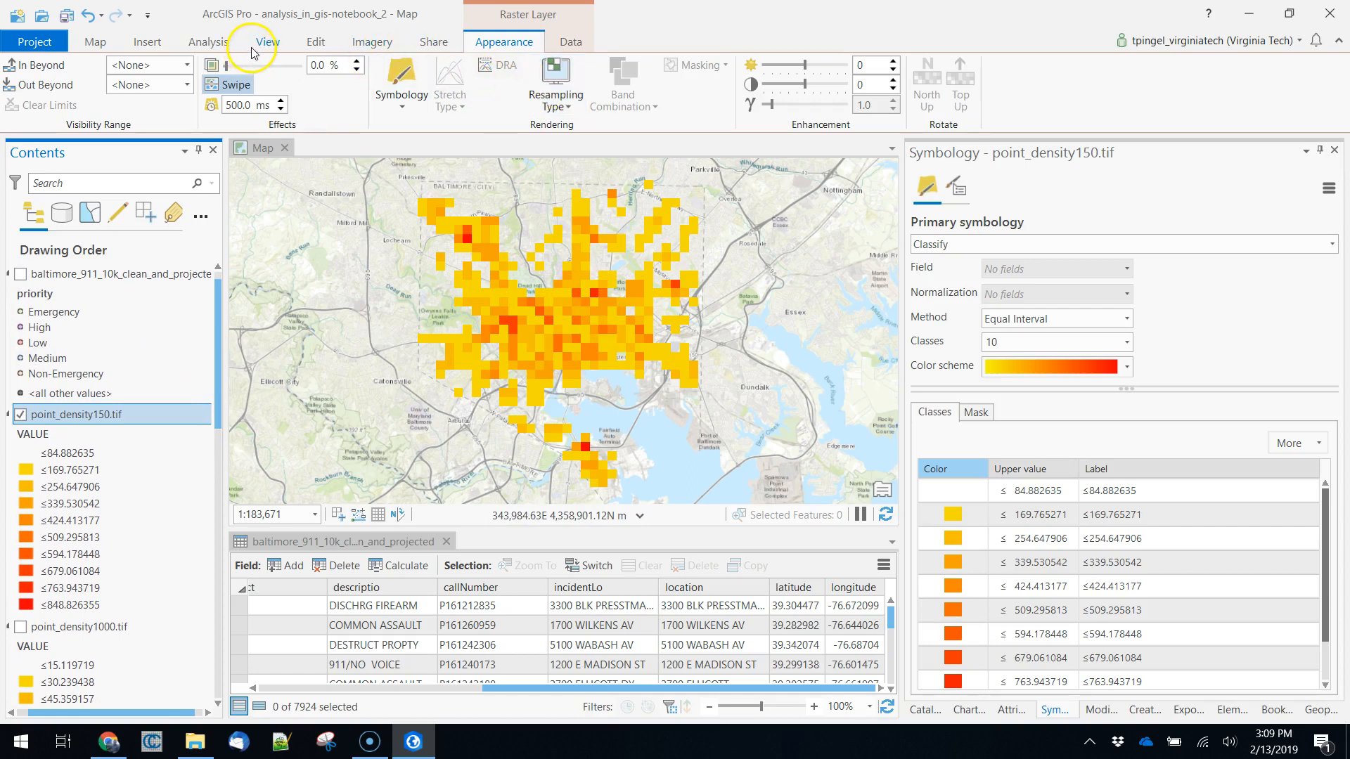
click(268, 99)
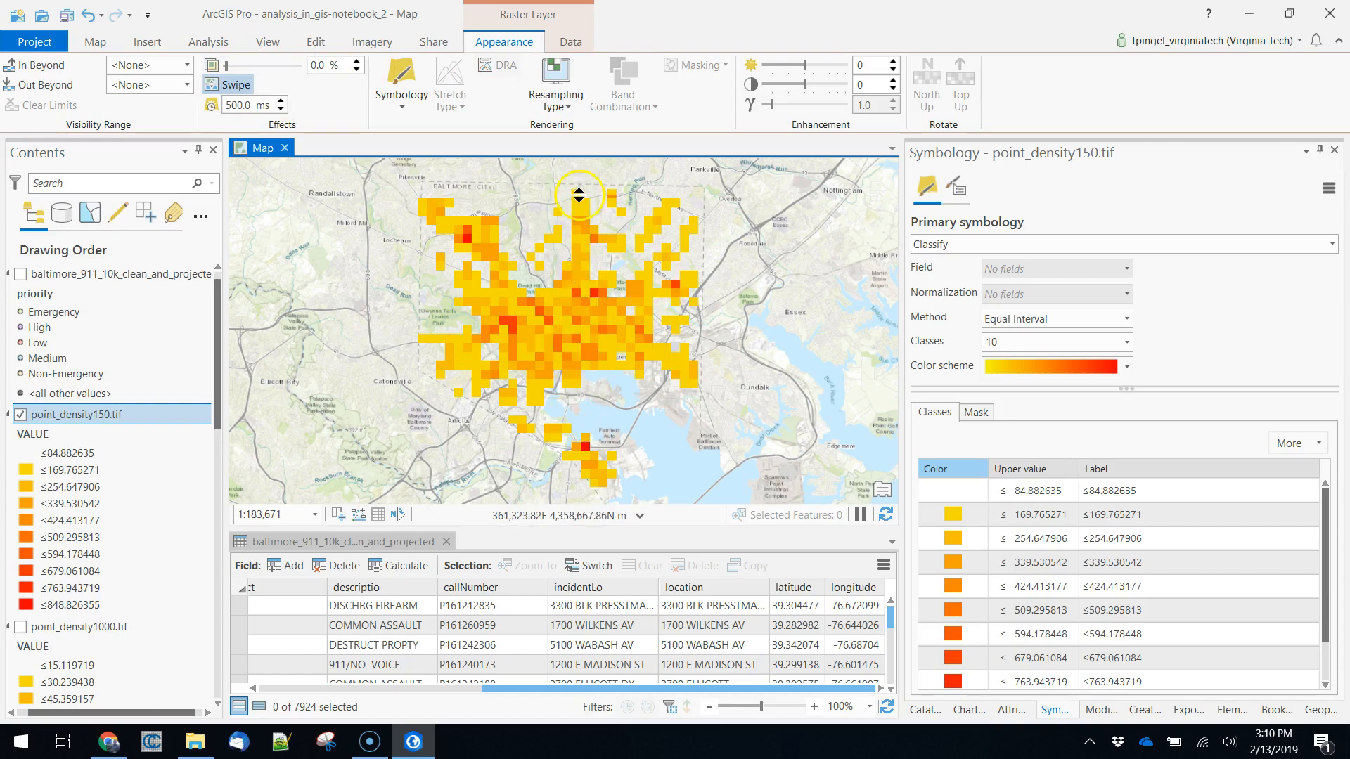
scroll(111, 558, down, 3)
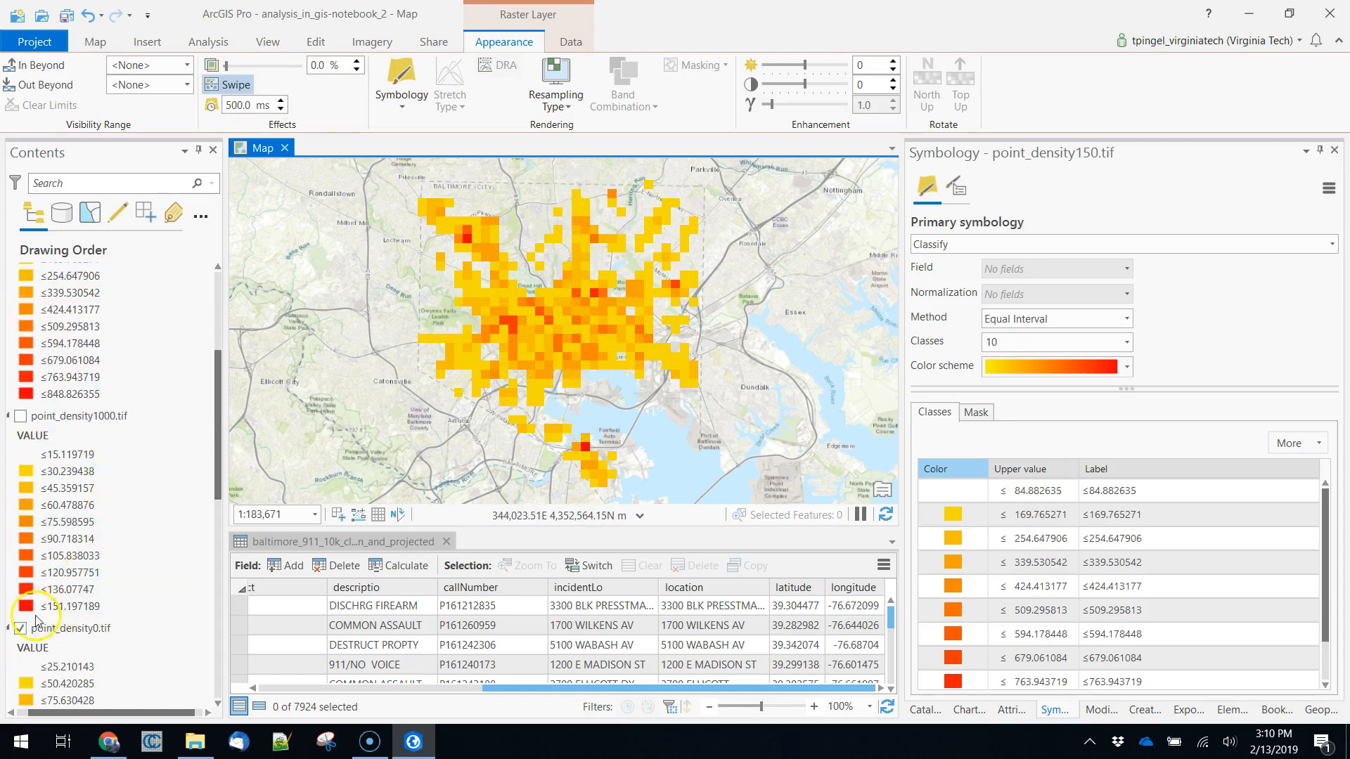
click(22, 627)
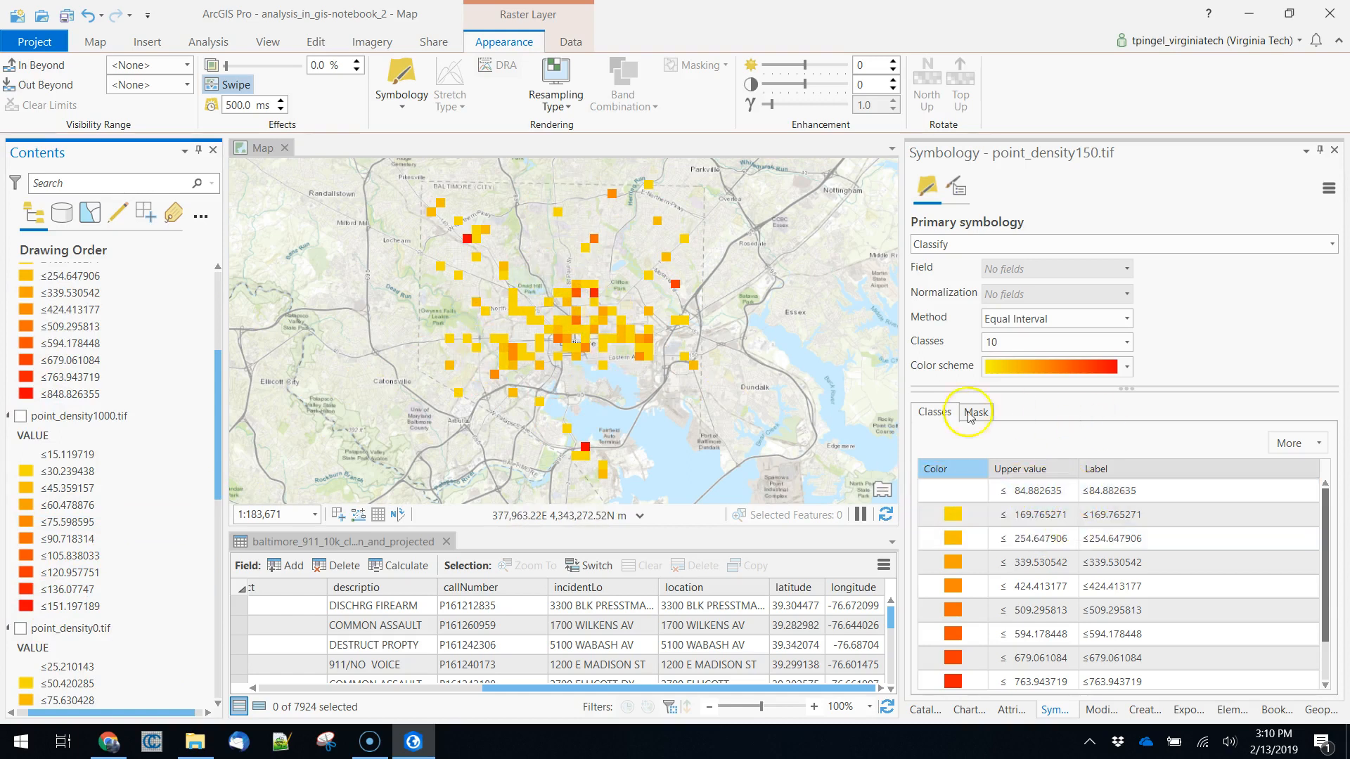
Classify point_density150.tif into 32 classes and set its lowest class to No color.
click(1127, 342)
scroll(1044, 548, down, 3)
click(1034, 559)
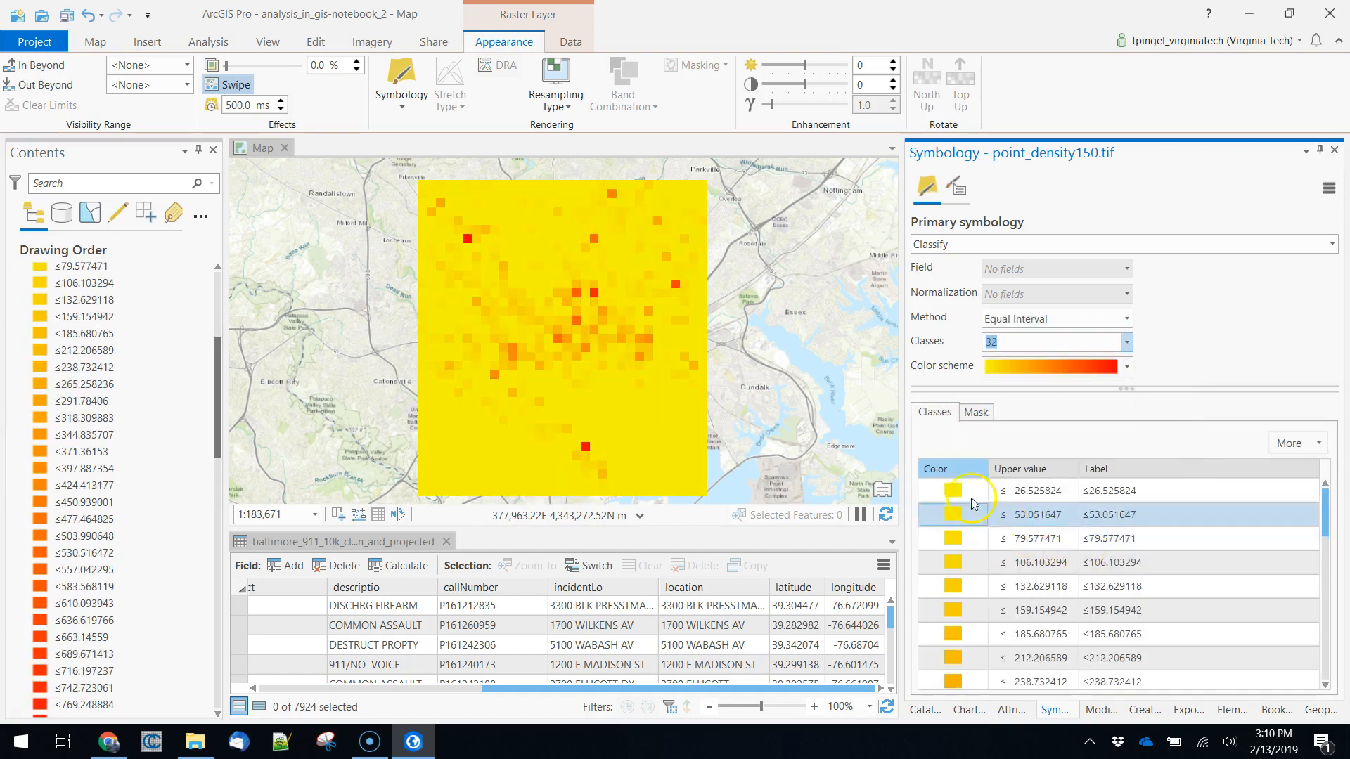
click(935, 491)
click(953, 466)
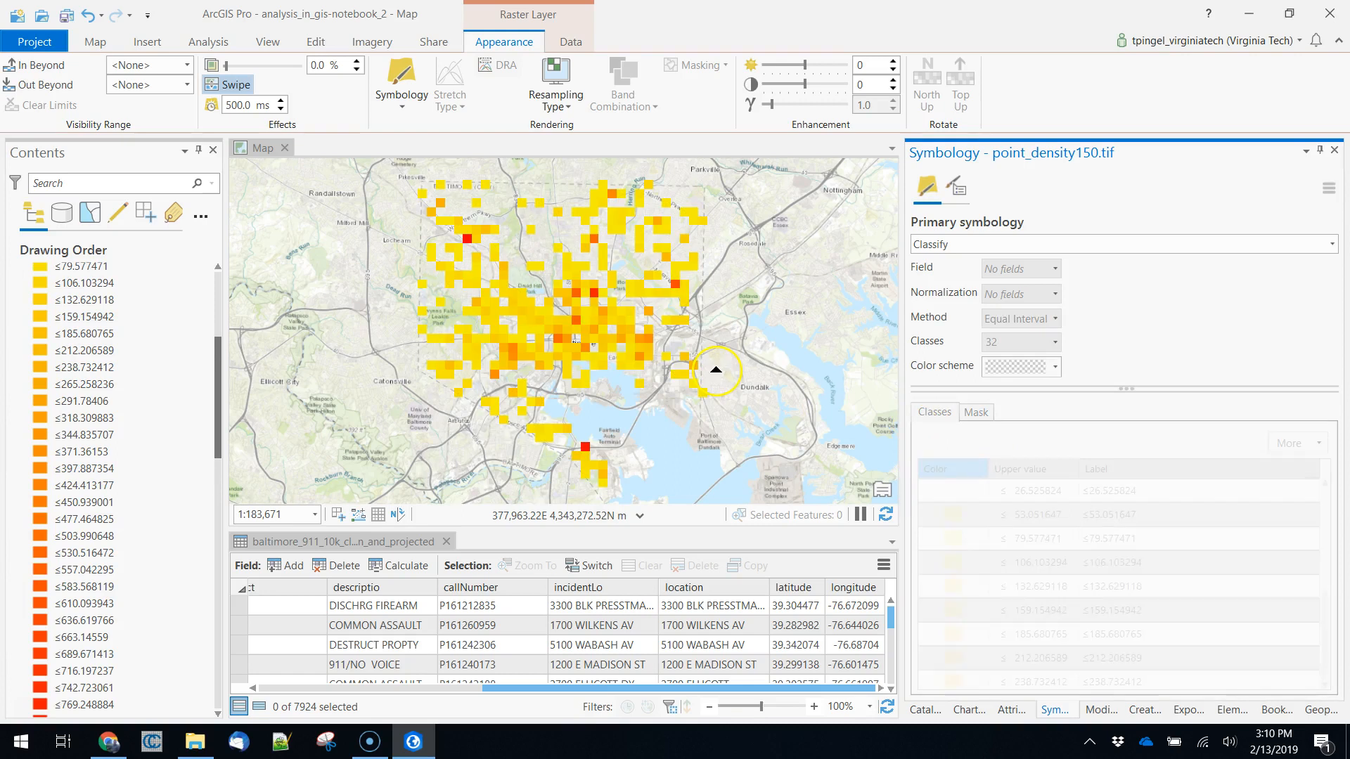
Show point_density0.tif again and swipe the 32-class point_density150.tif over it to compare the two rasters.
click(567, 224)
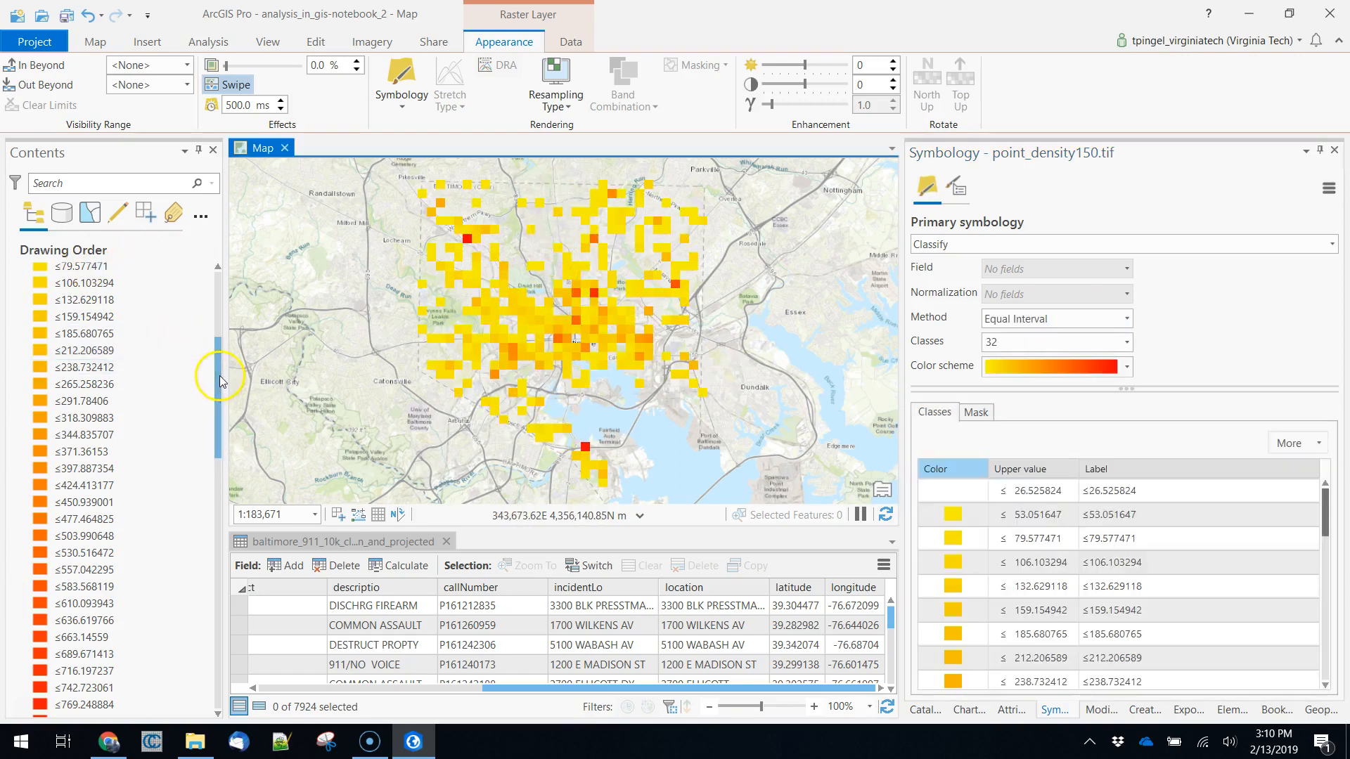
scroll(190, 331, up, 5)
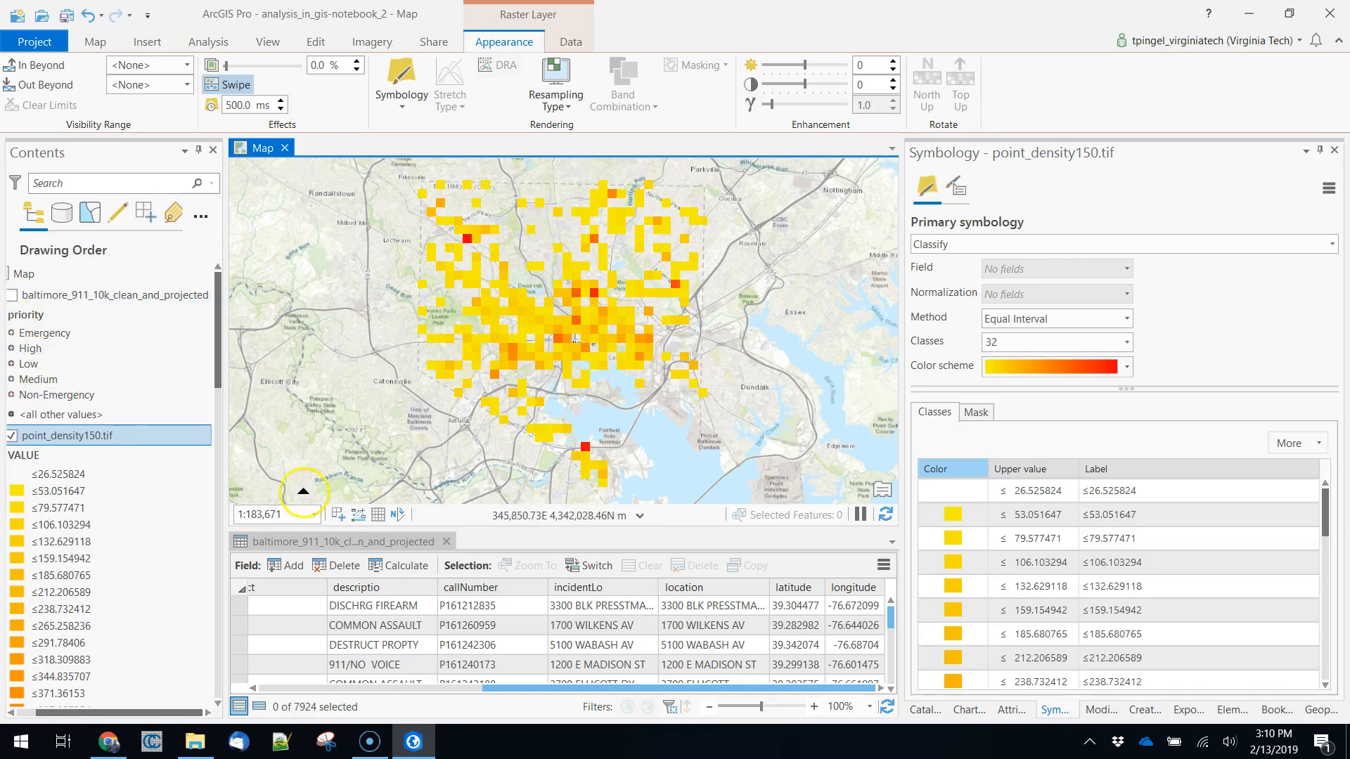
drag(214, 364, 196, 533)
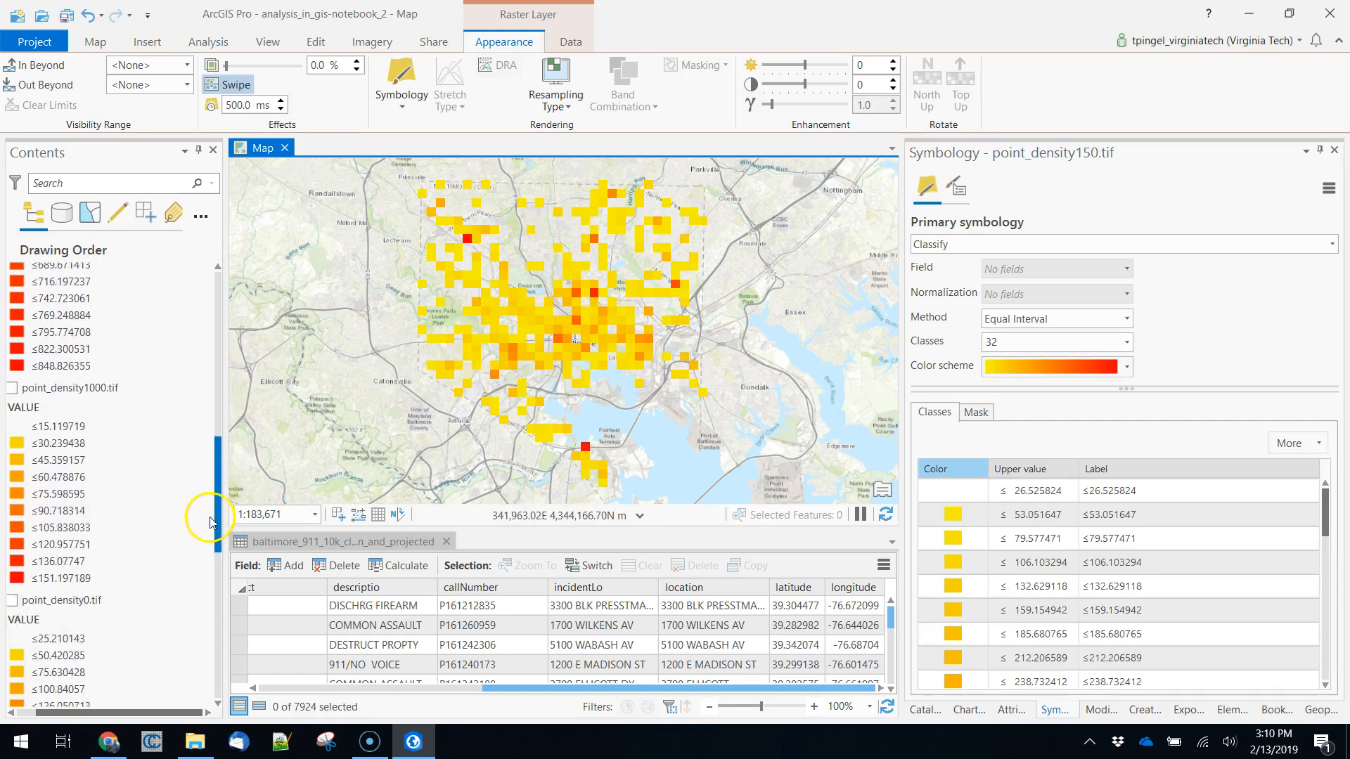
click(12, 600)
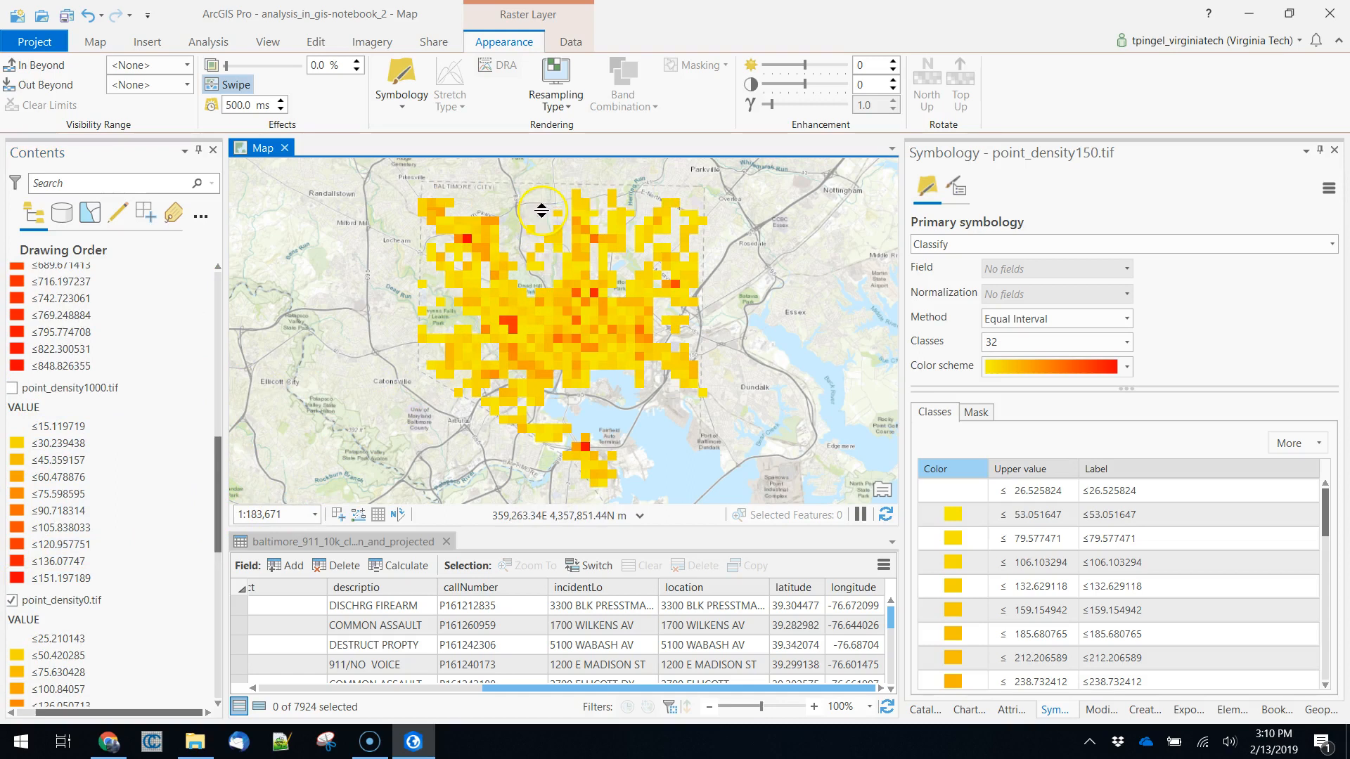
drag(546, 430, 540, 473)
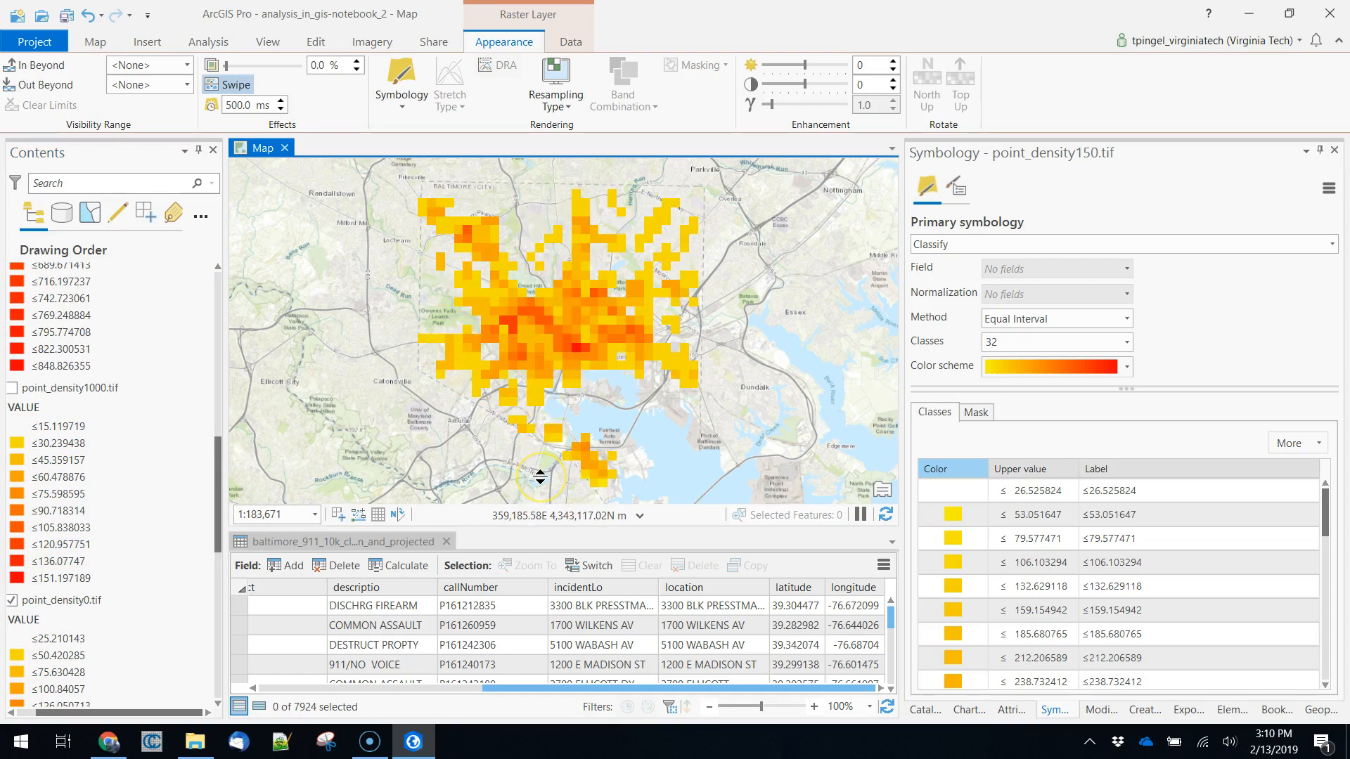
drag(556, 415, 582, 193)
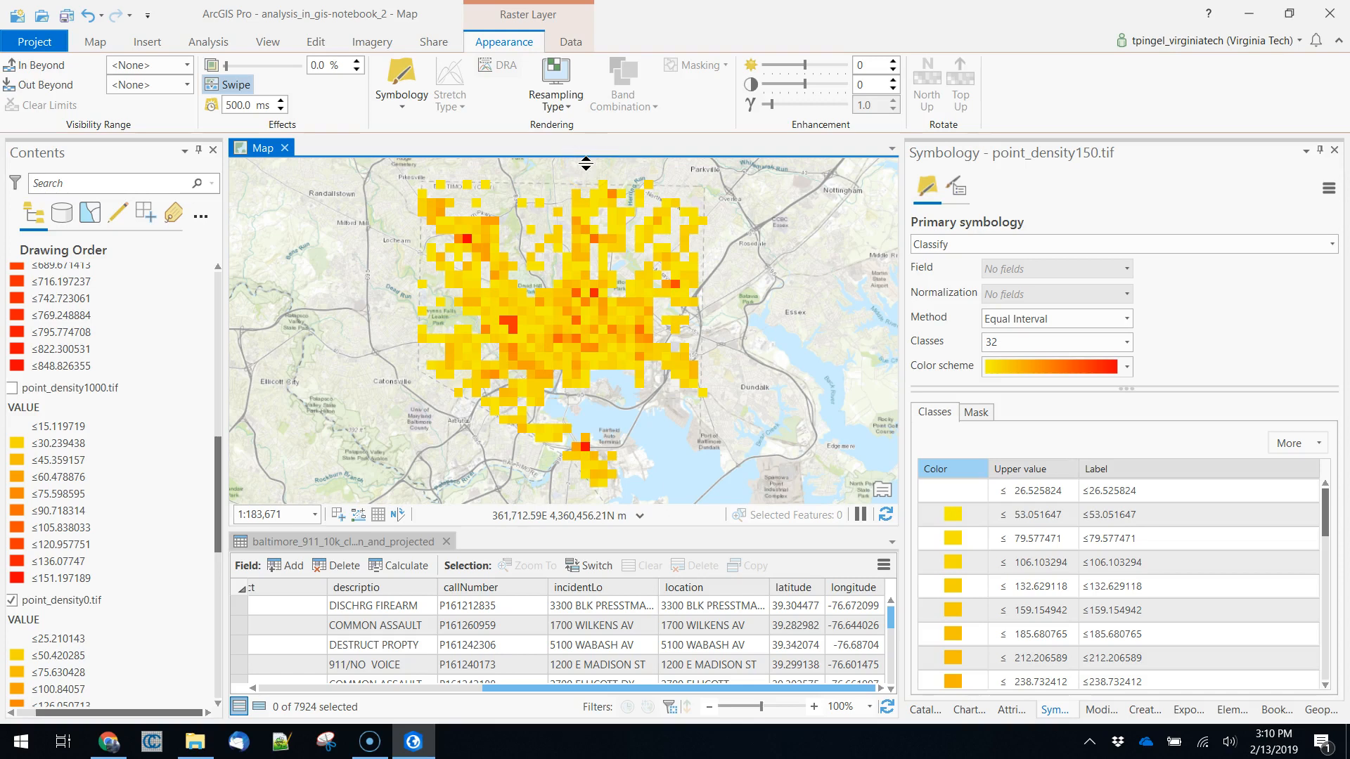
drag(586, 163, 606, 183)
Show point_density1000.tif and compare it with point_density150.tif by swiping vertically across the whole city.
click(12, 388)
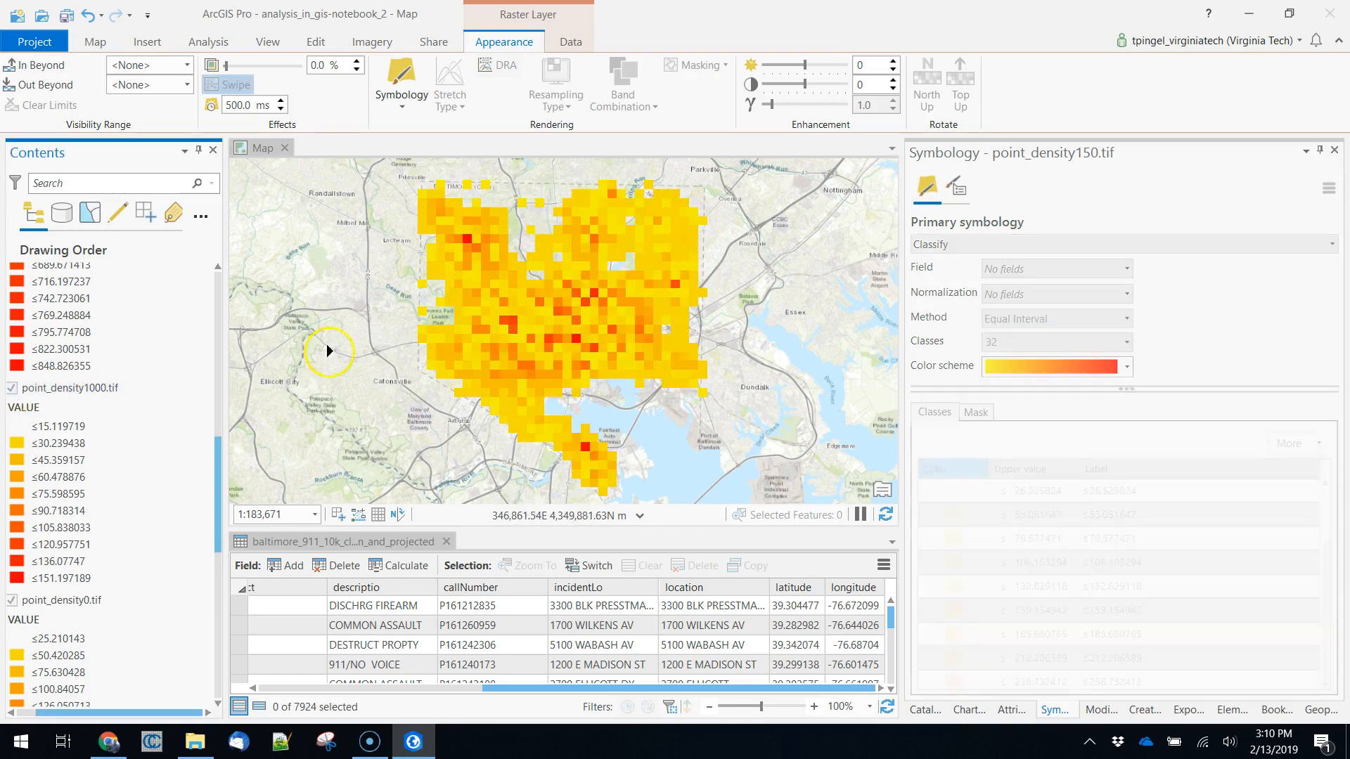
drag(215, 464, 221, 358)
drag(546, 201, 565, 485)
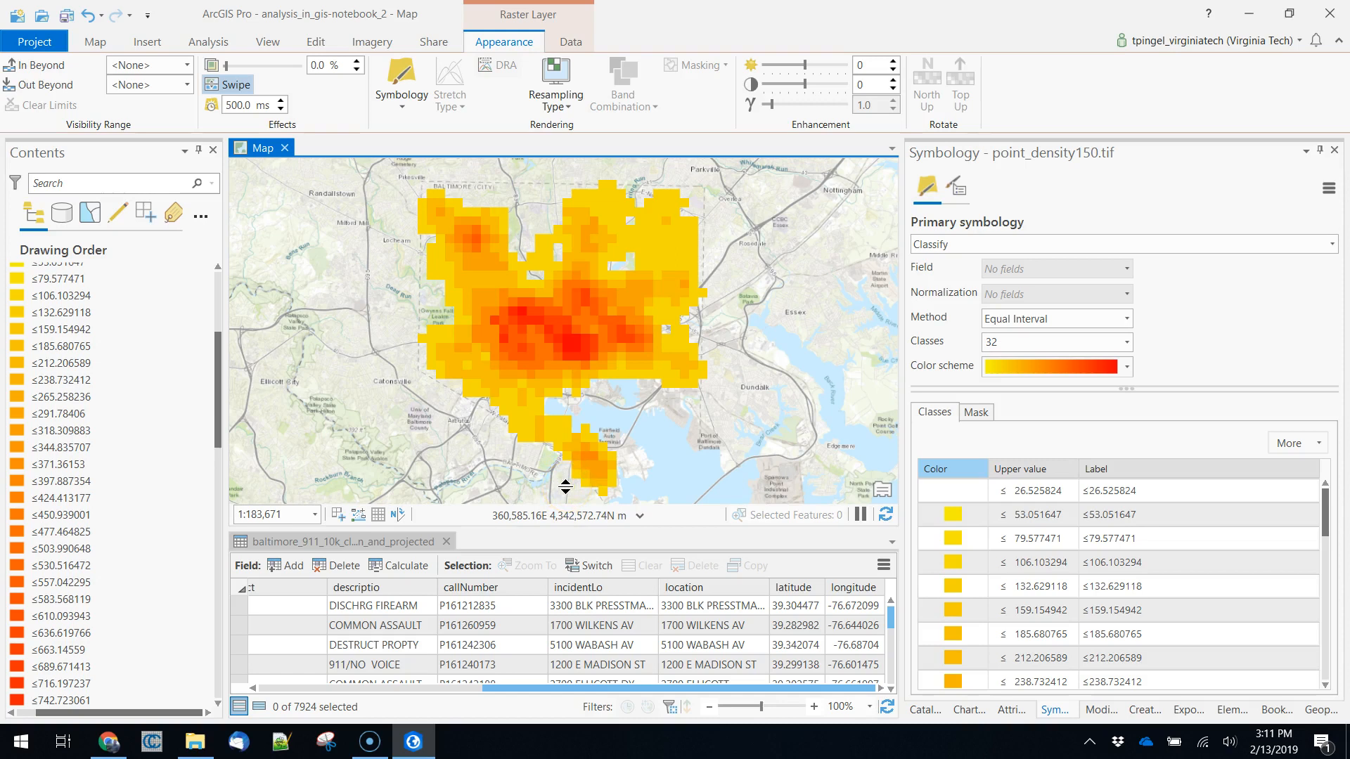
drag(565, 487, 570, 184)
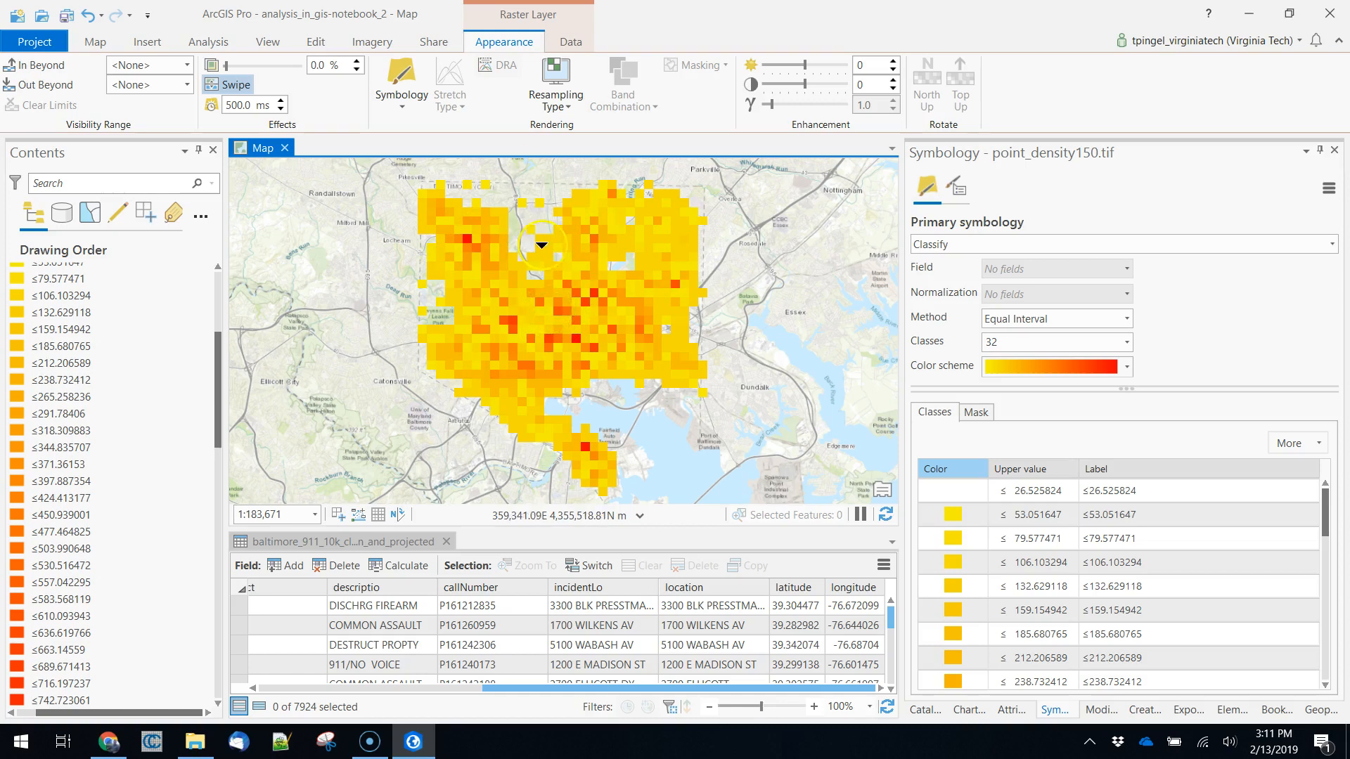
Start the Kernel Density tool with baltimore_911_10k_clean_and_projected as the input features.
click(208, 42)
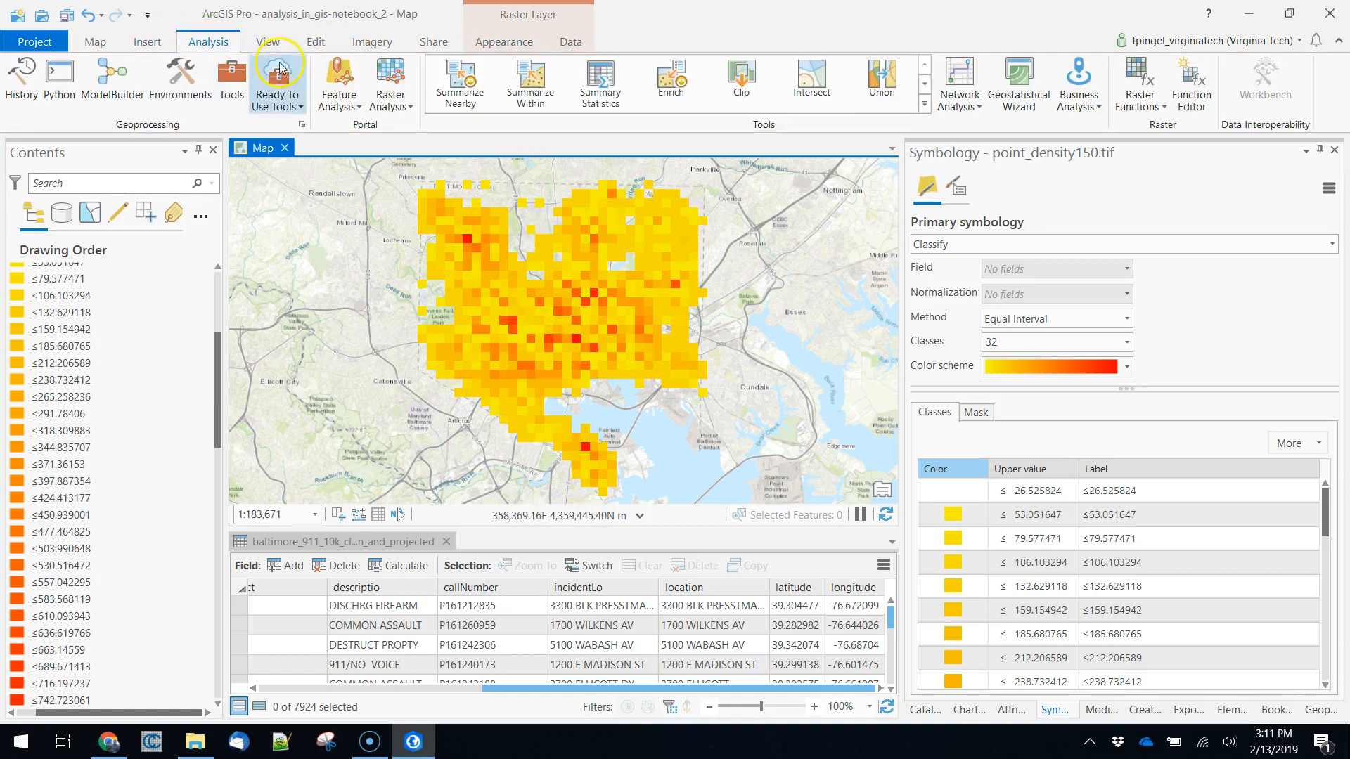
click(232, 79)
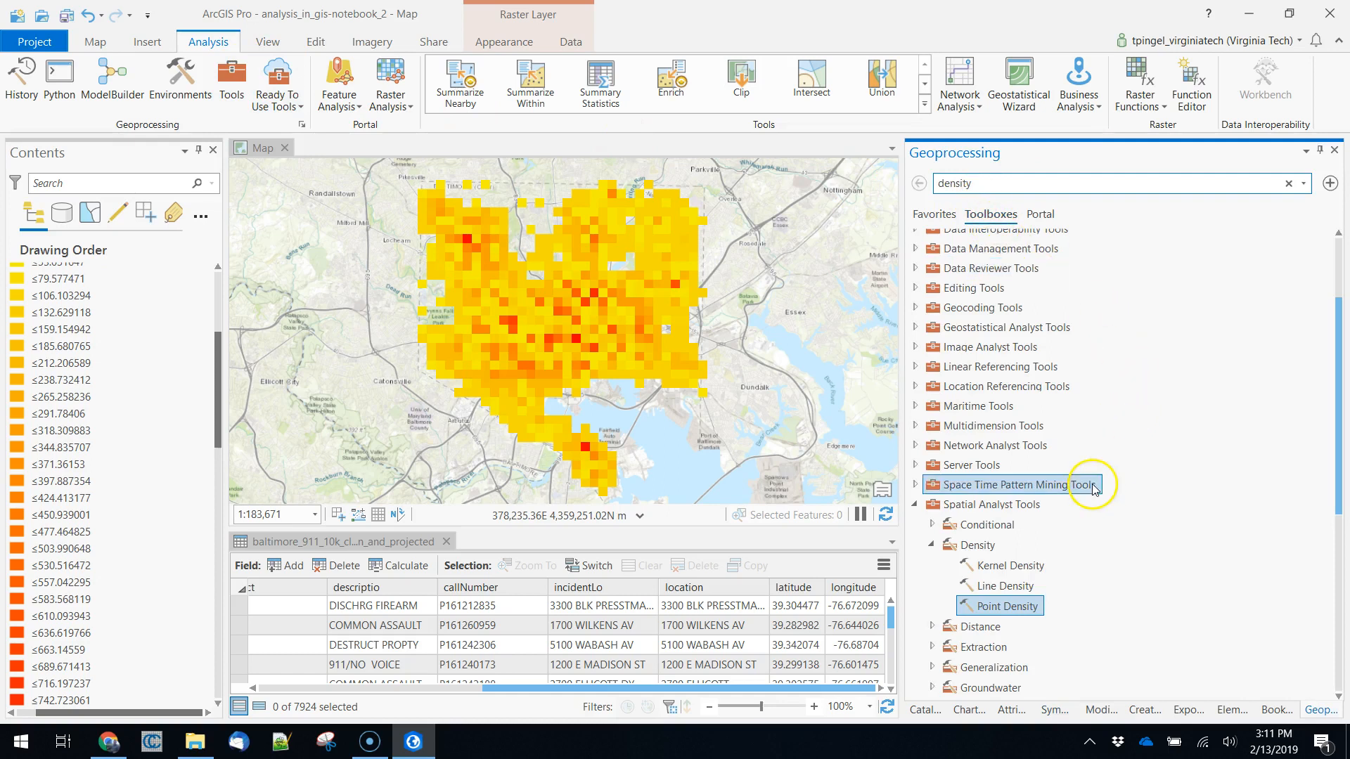
double_click(1020, 566)
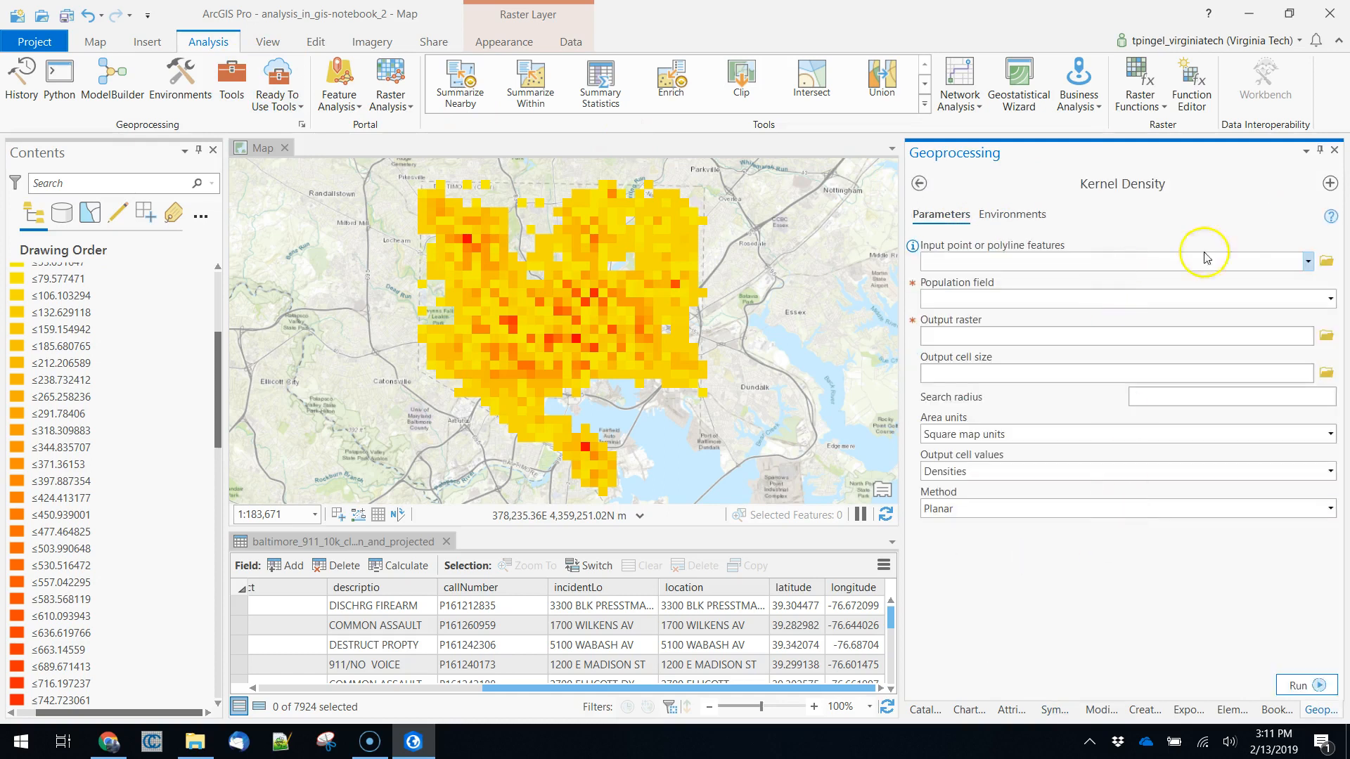
click(1307, 261)
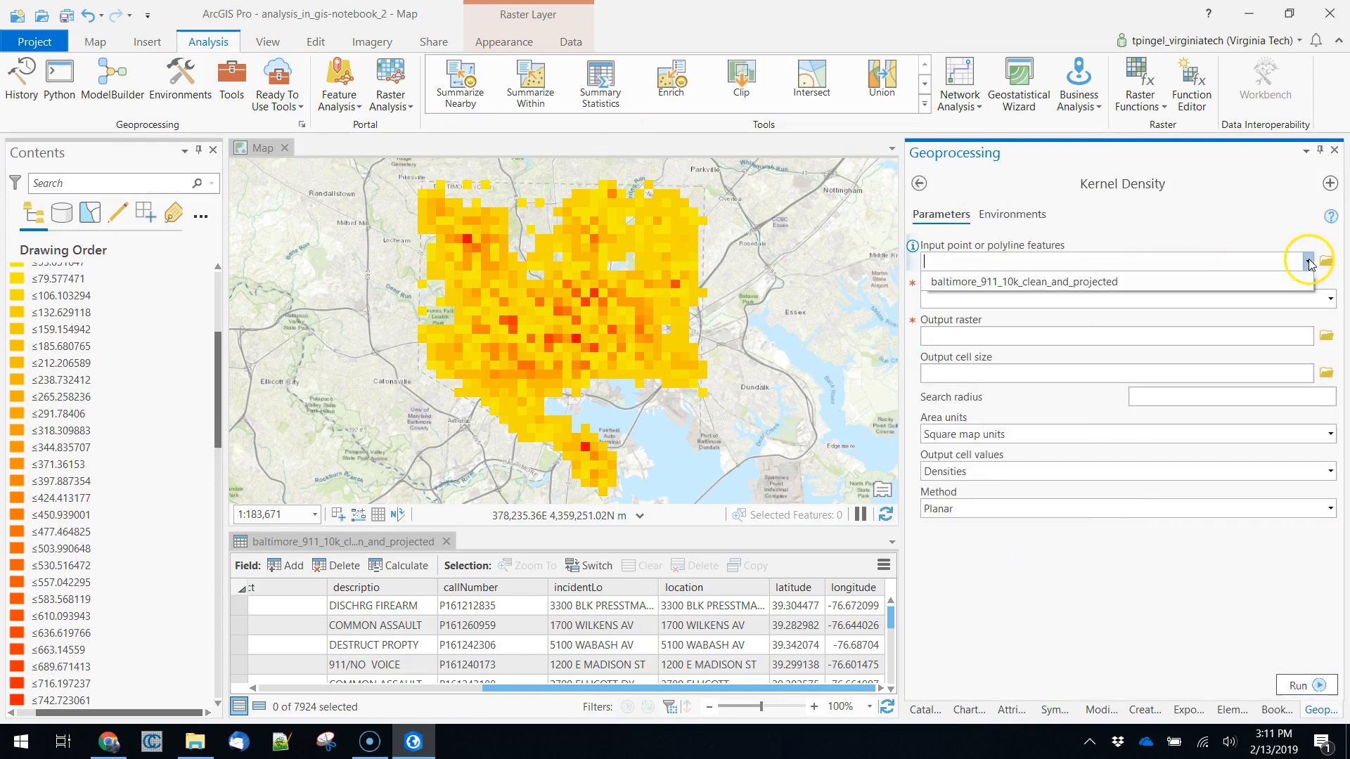
click(1184, 282)
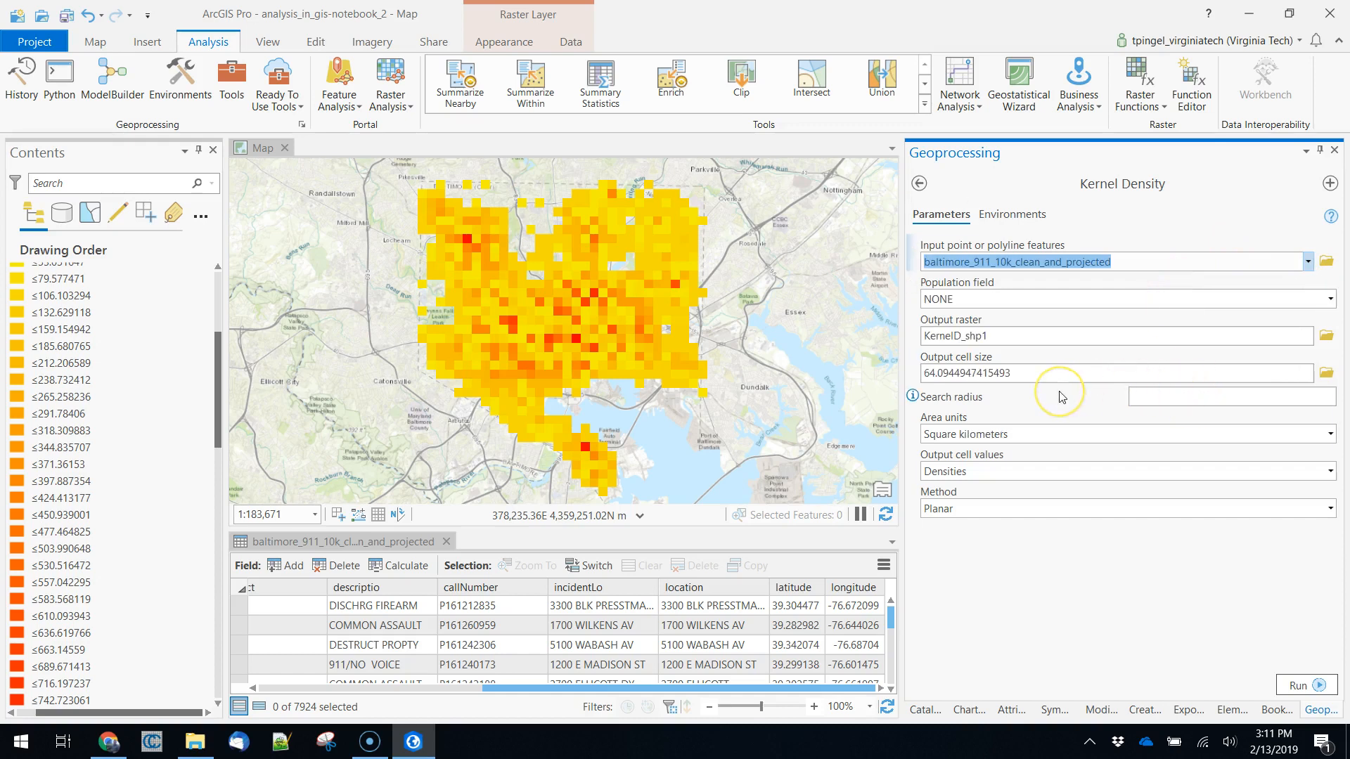
Name the Kernel Density output raster kernel_density_500.tif in the output folder.
click(1326, 338)
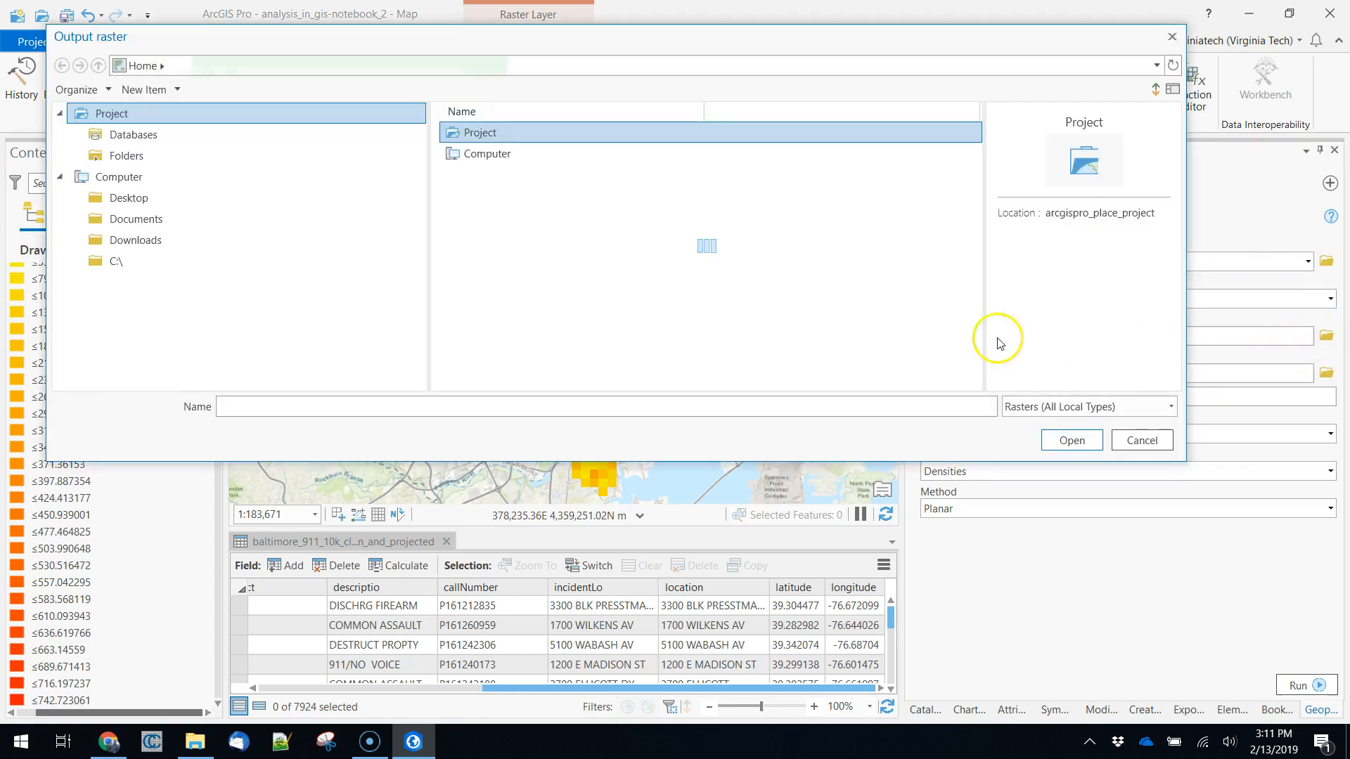
text(kenrel)
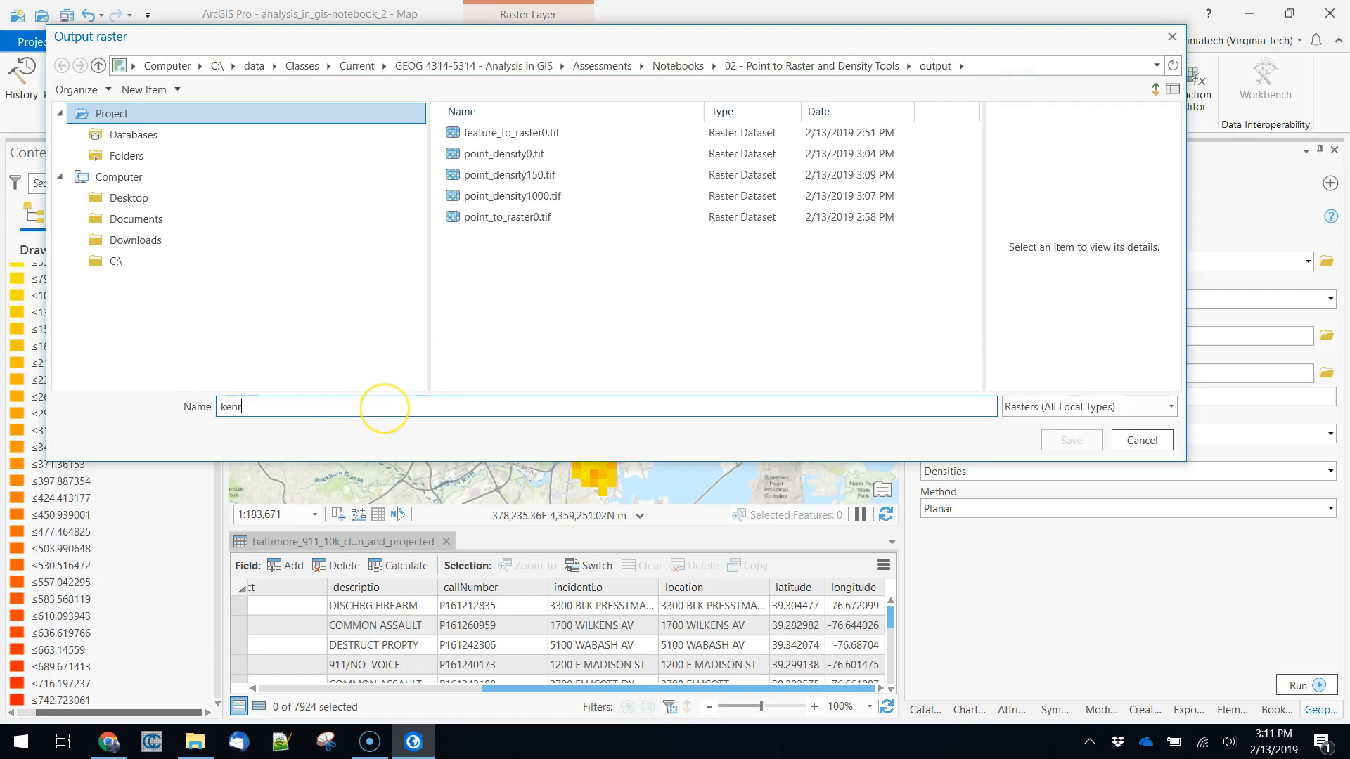
key(BackSpace)
text(rnel_density_500.tif)
key(Return)
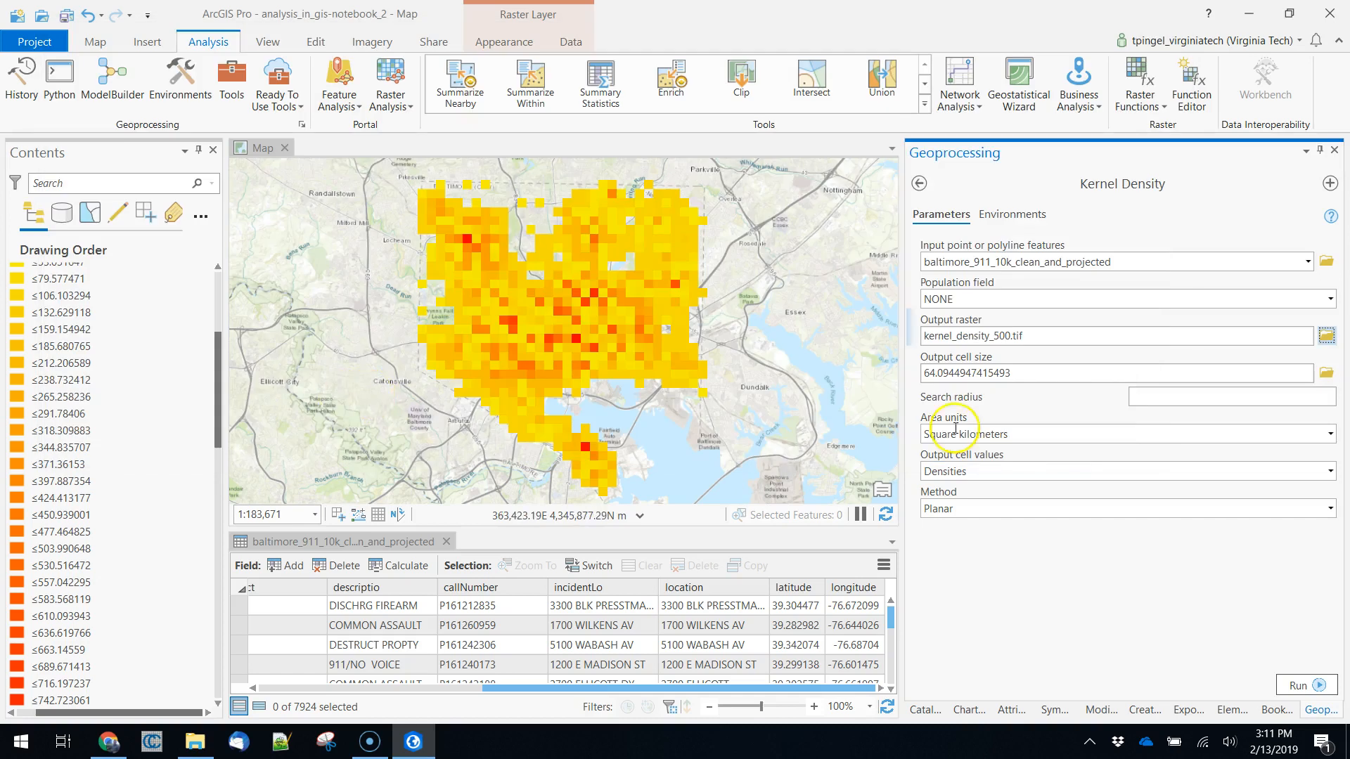
Set the Kernel Density output cell size to 500 and choose Densities for the output cell values.
drag(1039, 373, 850, 372)
text(500)
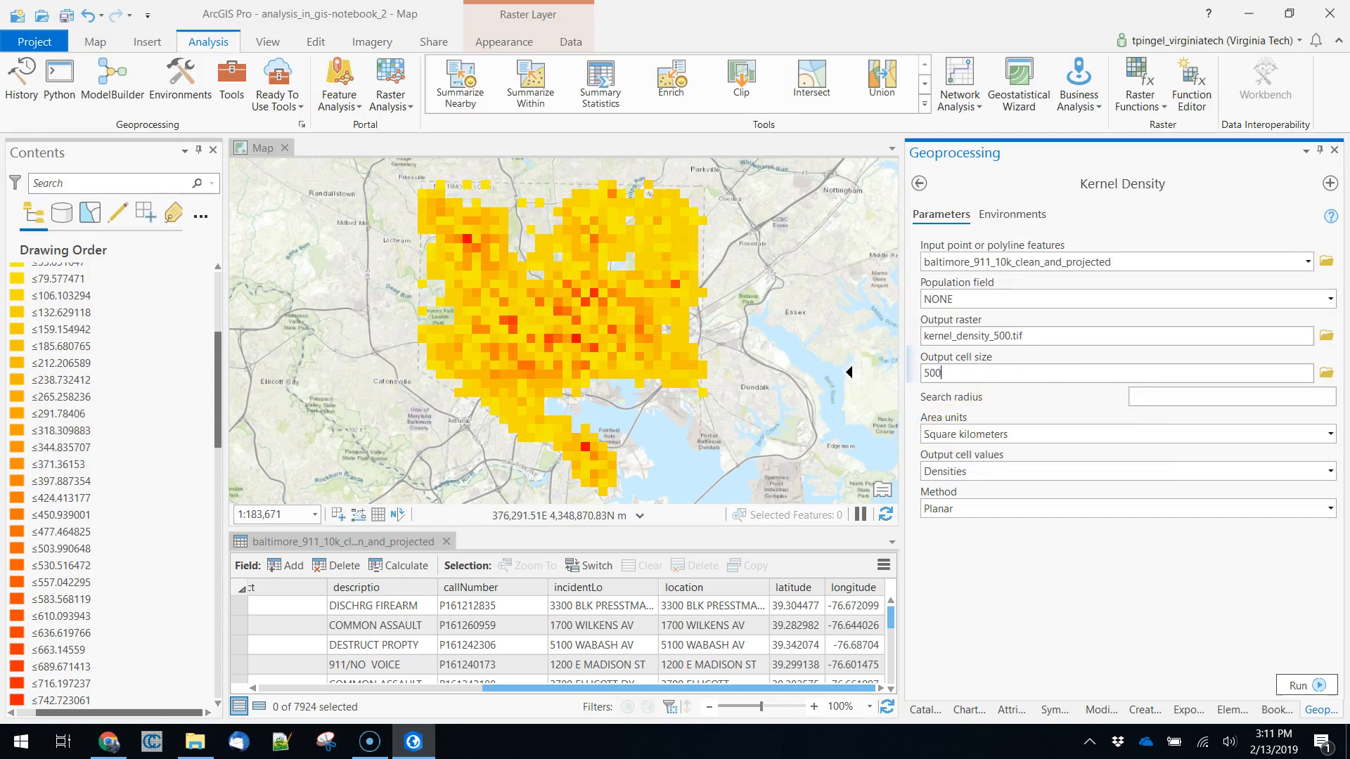
click(1025, 382)
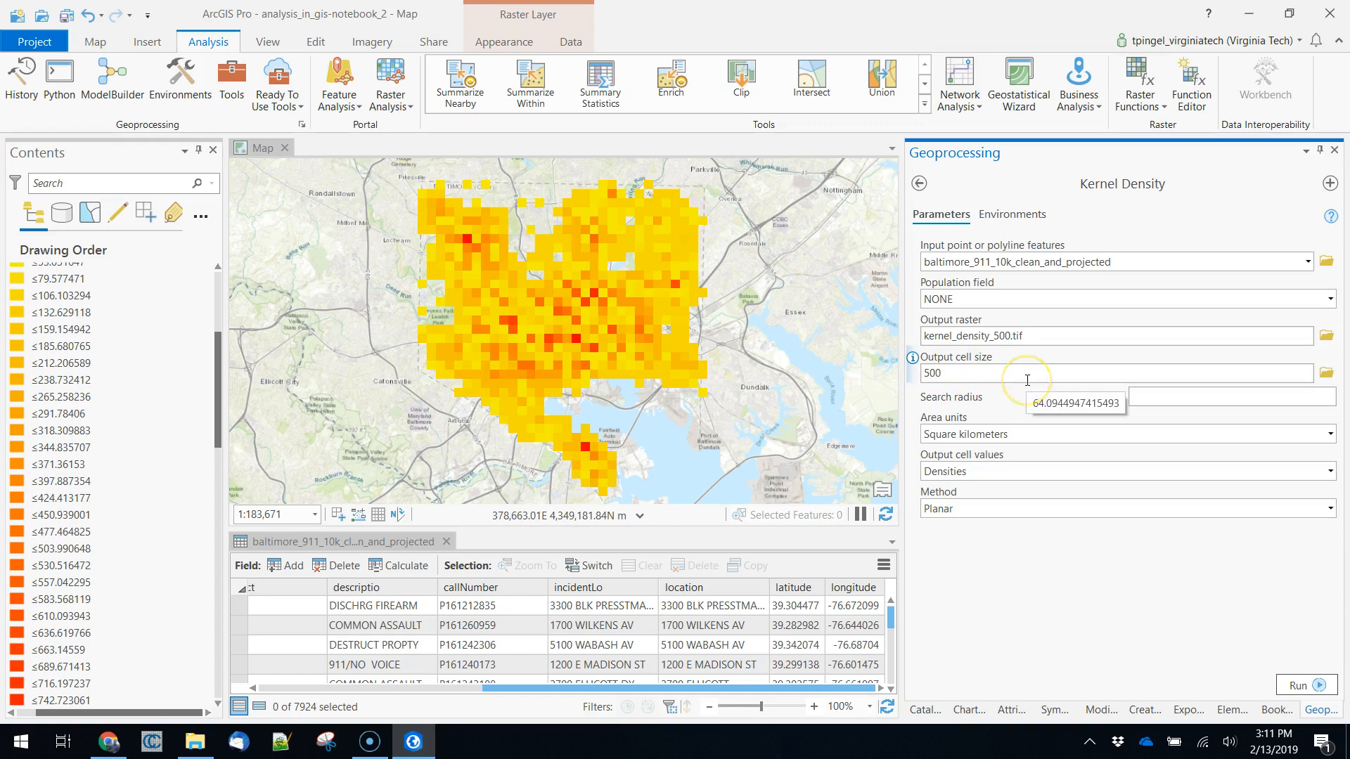
click(965, 472)
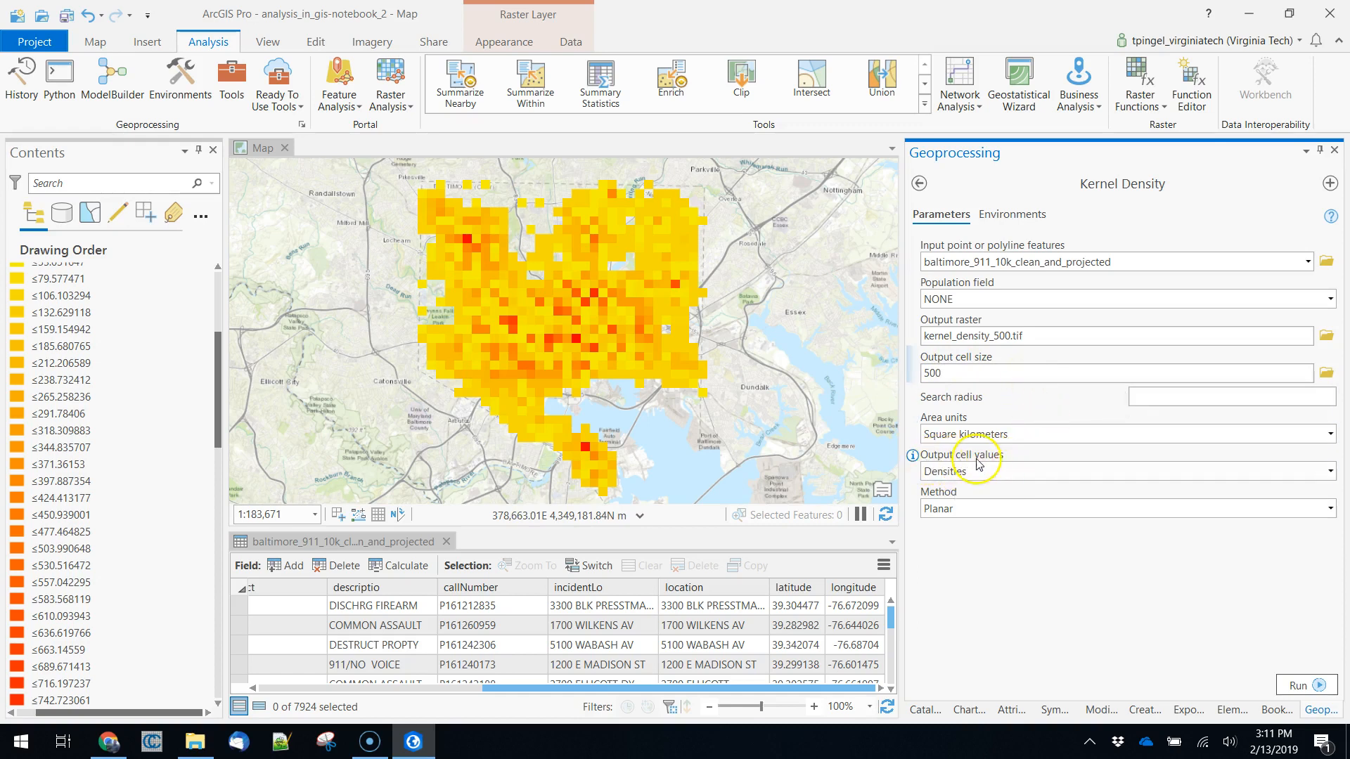
click(1331, 471)
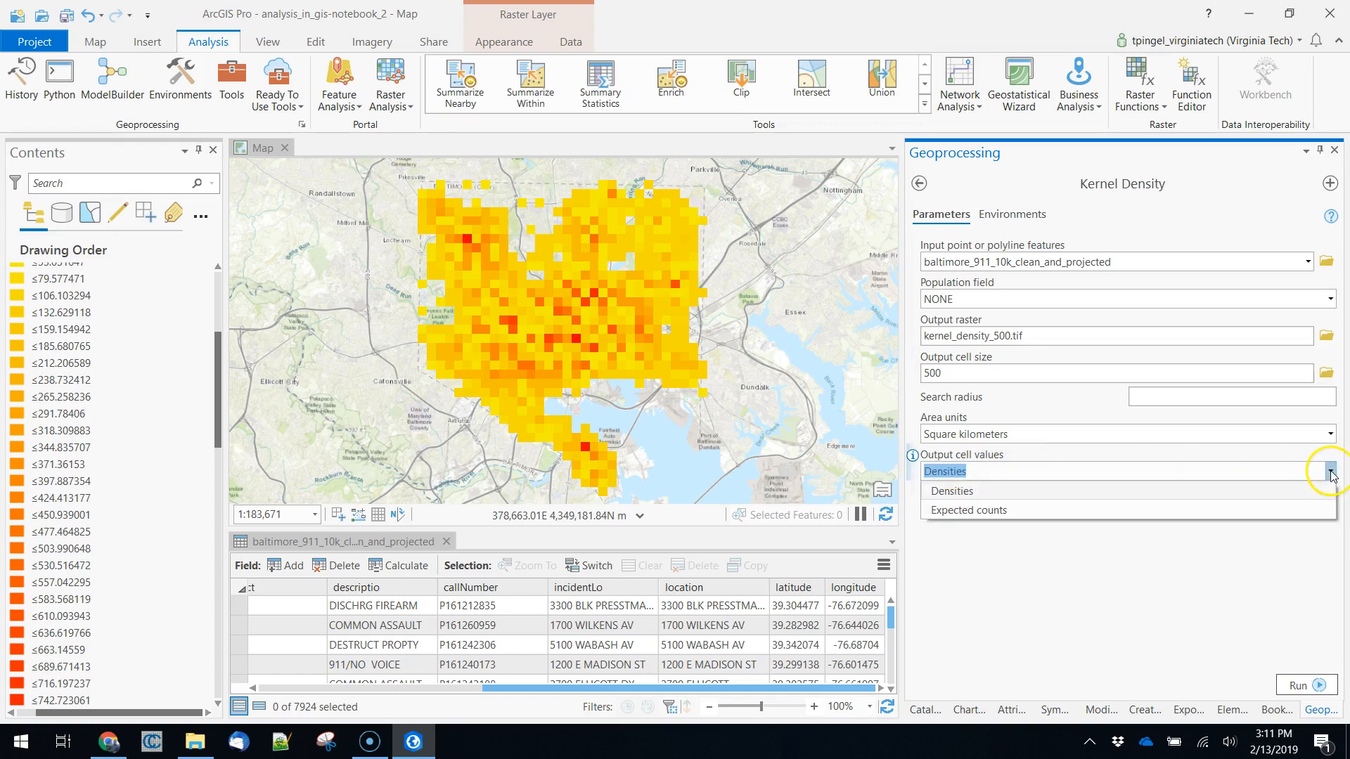
click(1269, 492)
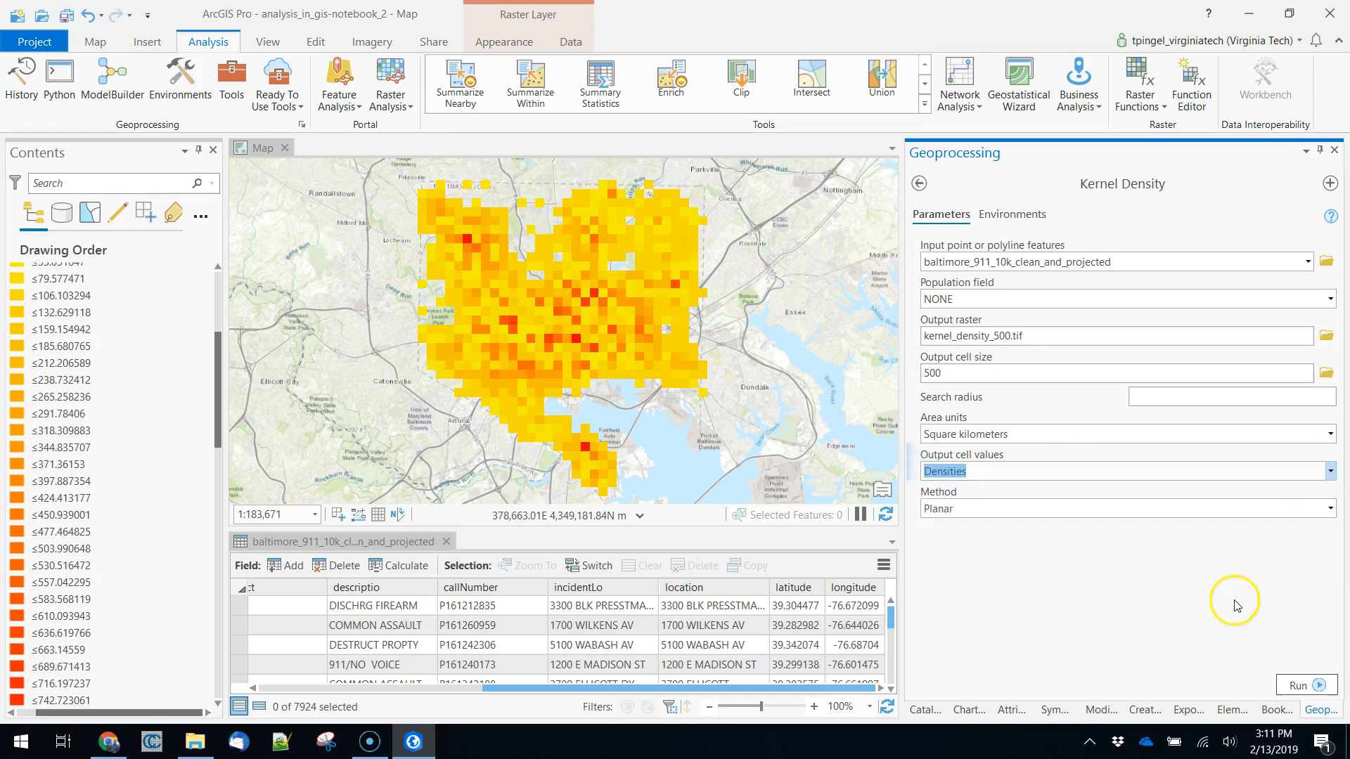
Try the Geodesic method for Kernel Density and return the method to Planar.
click(1279, 508)
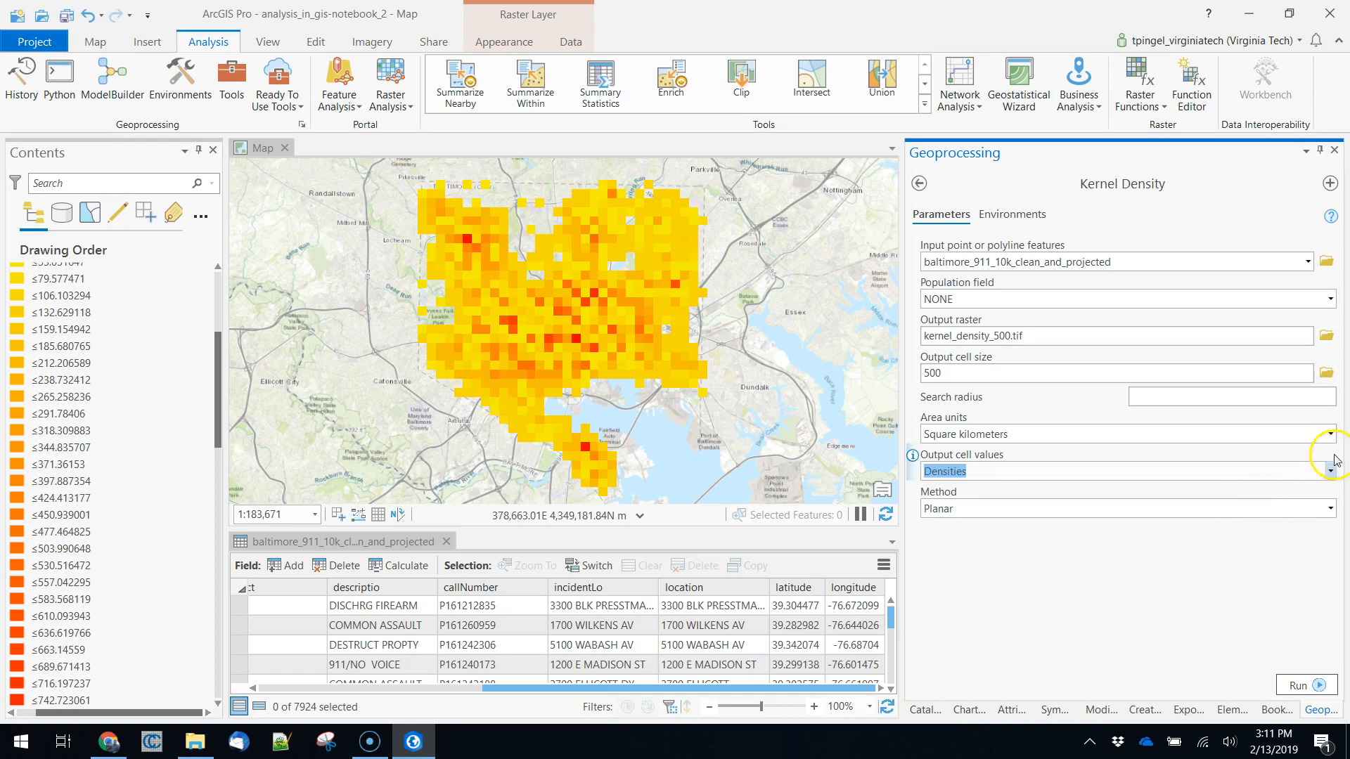
click(1290, 504)
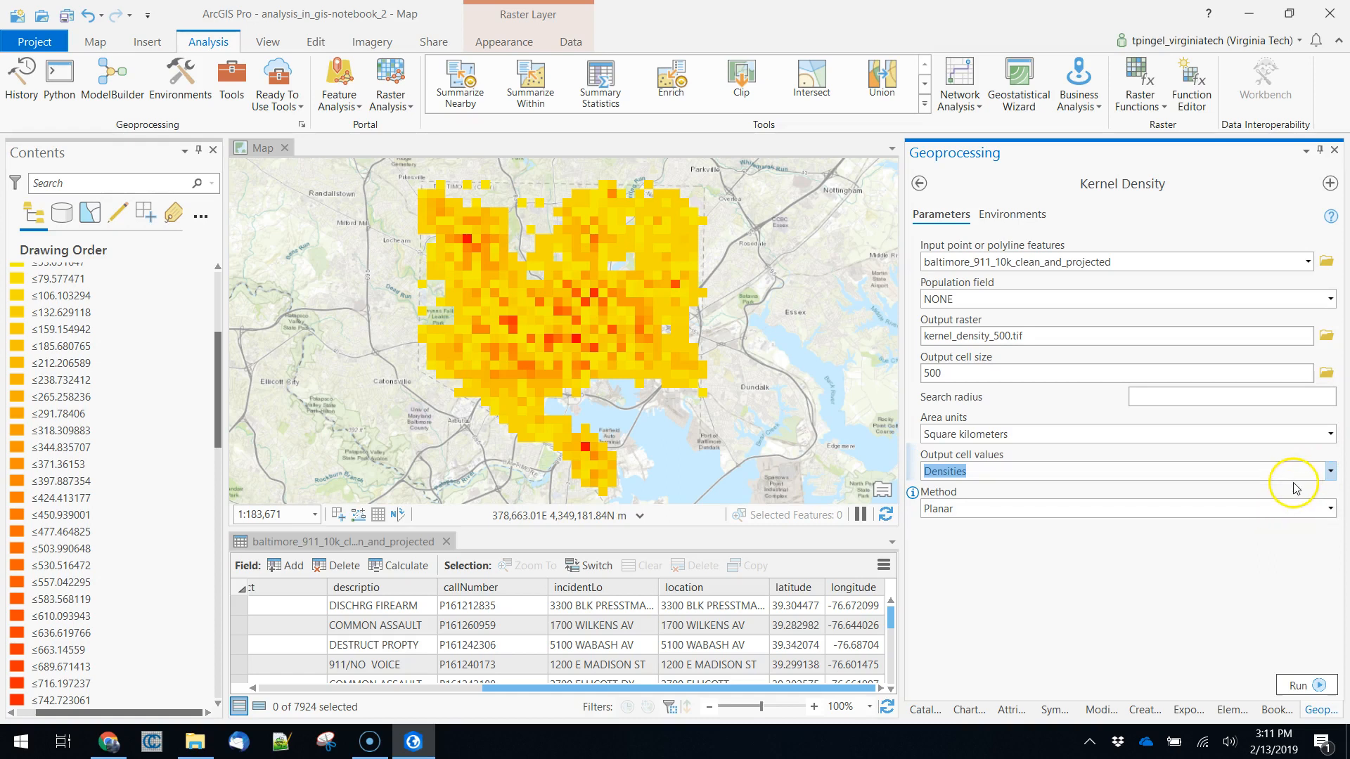
click(1328, 509)
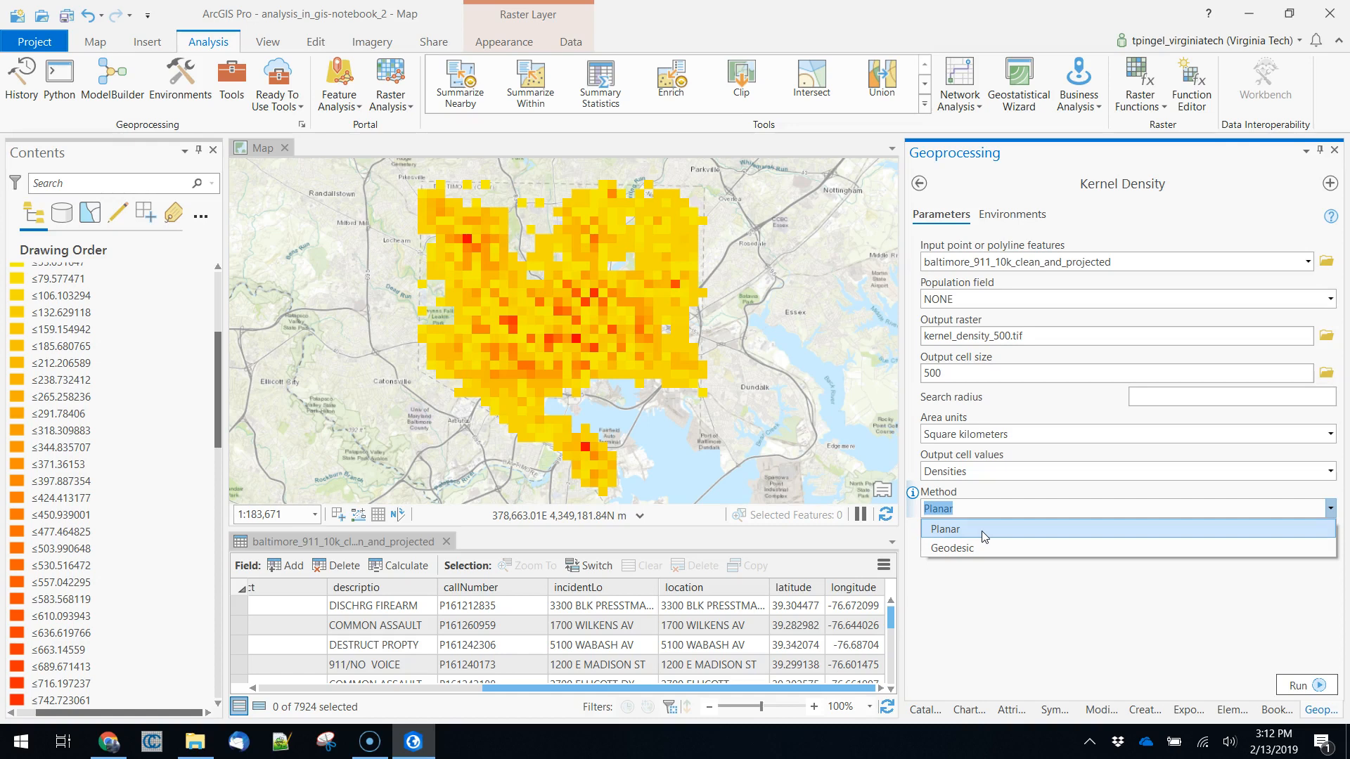
click(999, 557)
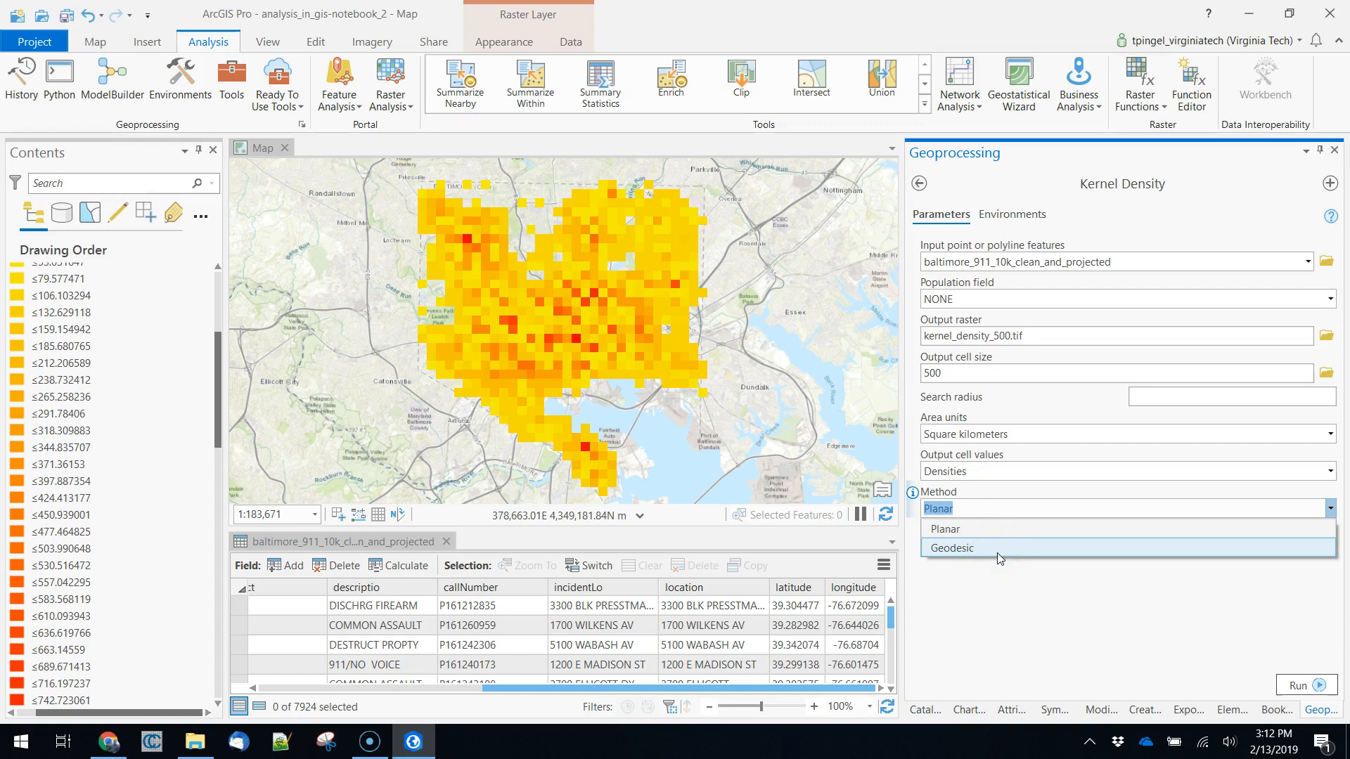
click(997, 552)
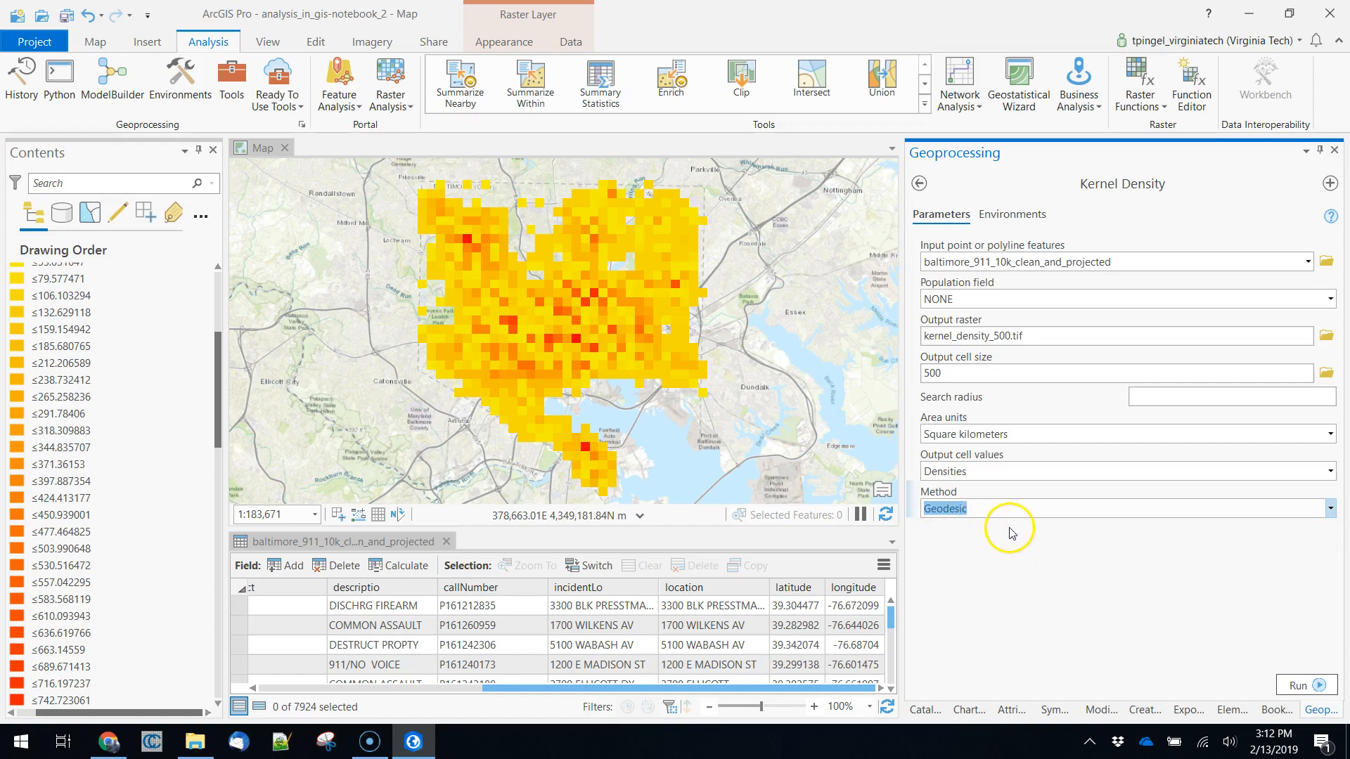
click(1331, 509)
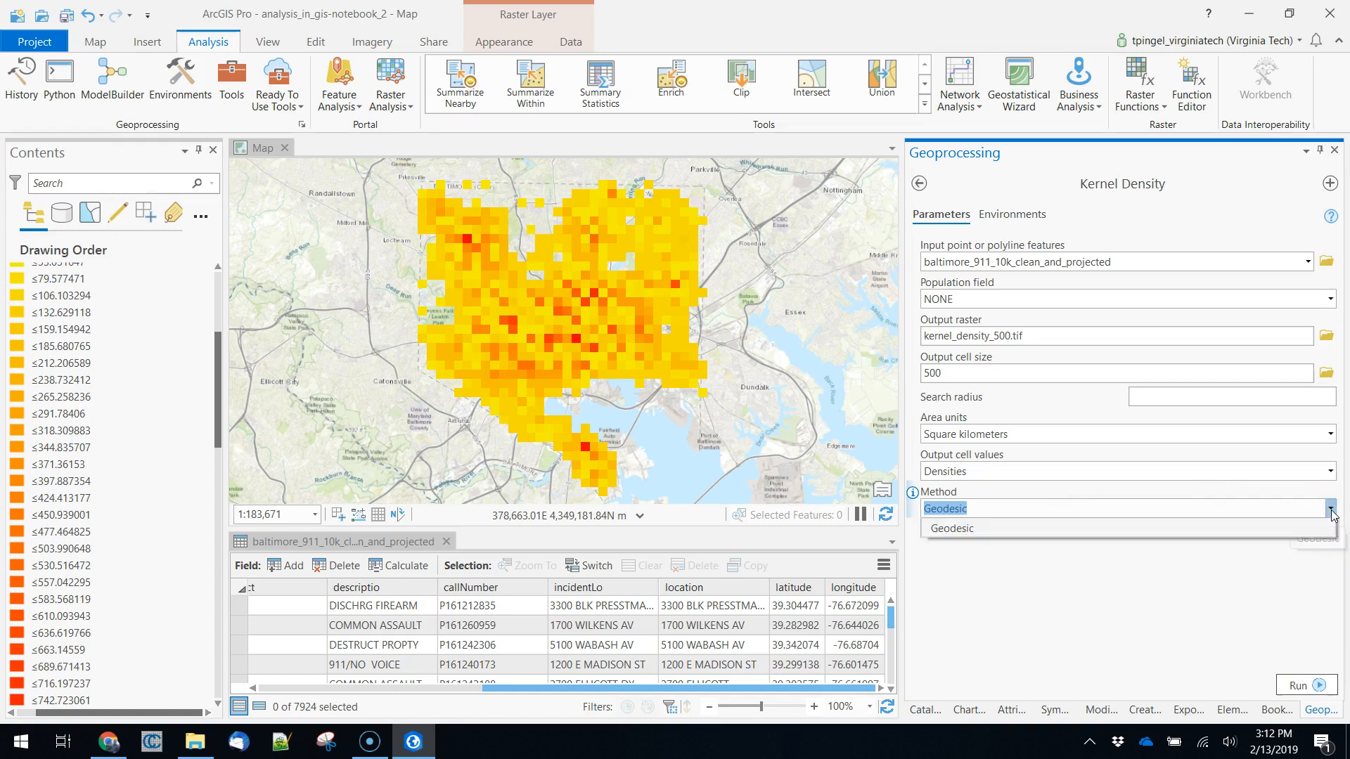
click(974, 529)
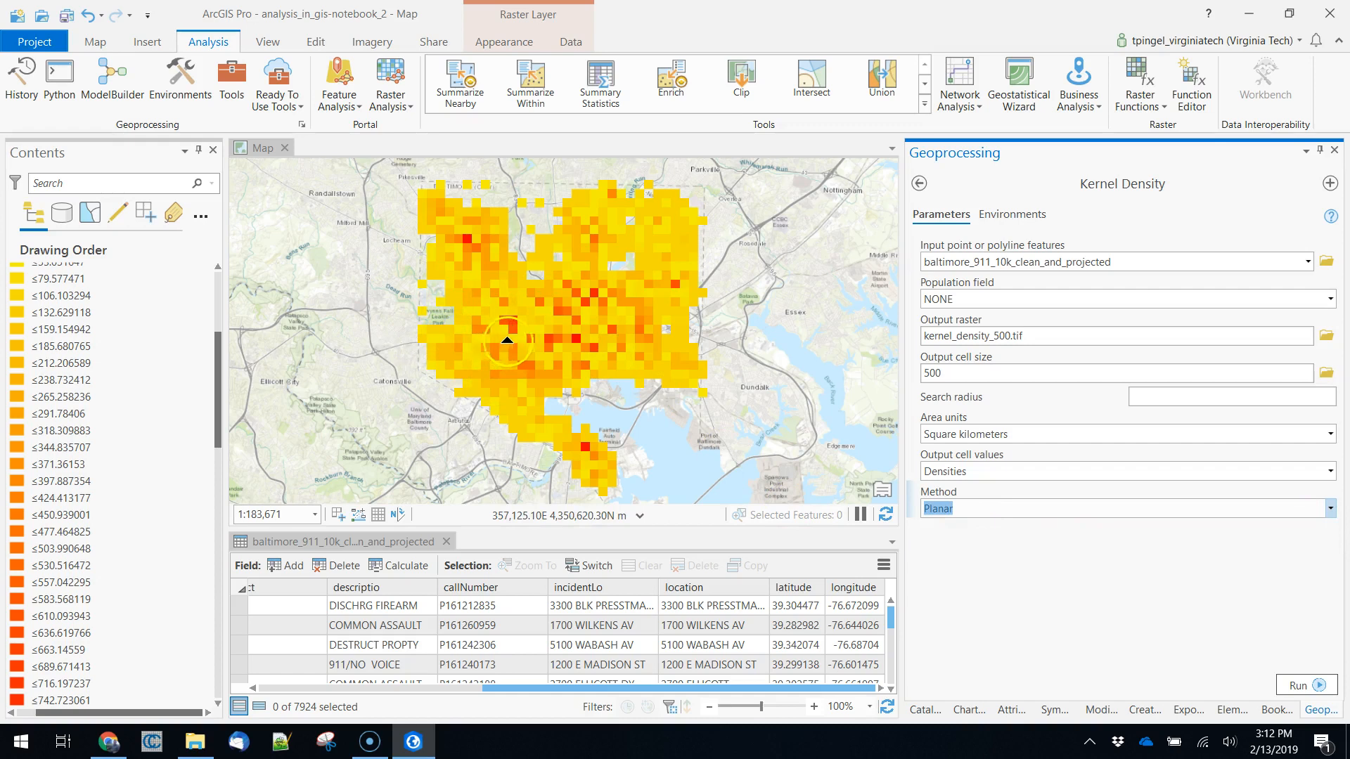
click(1331, 509)
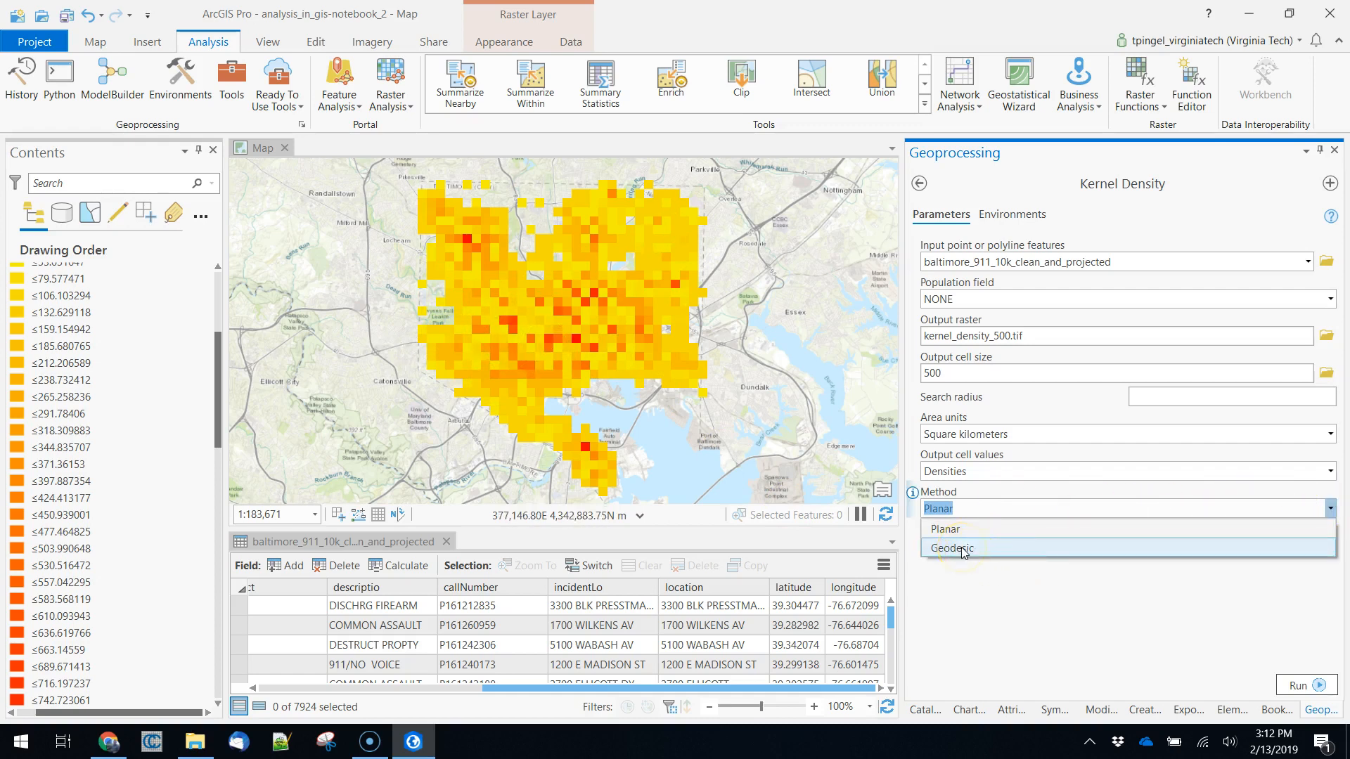
click(1085, 640)
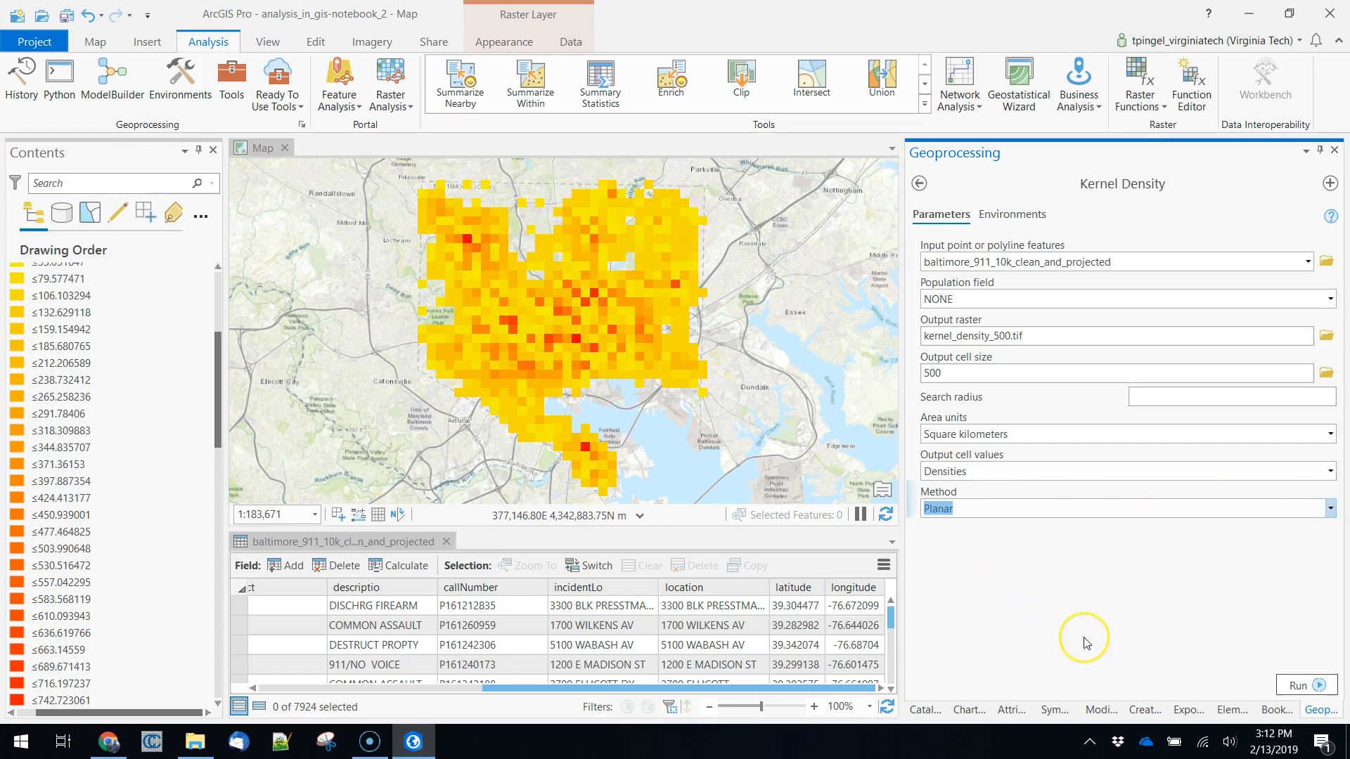
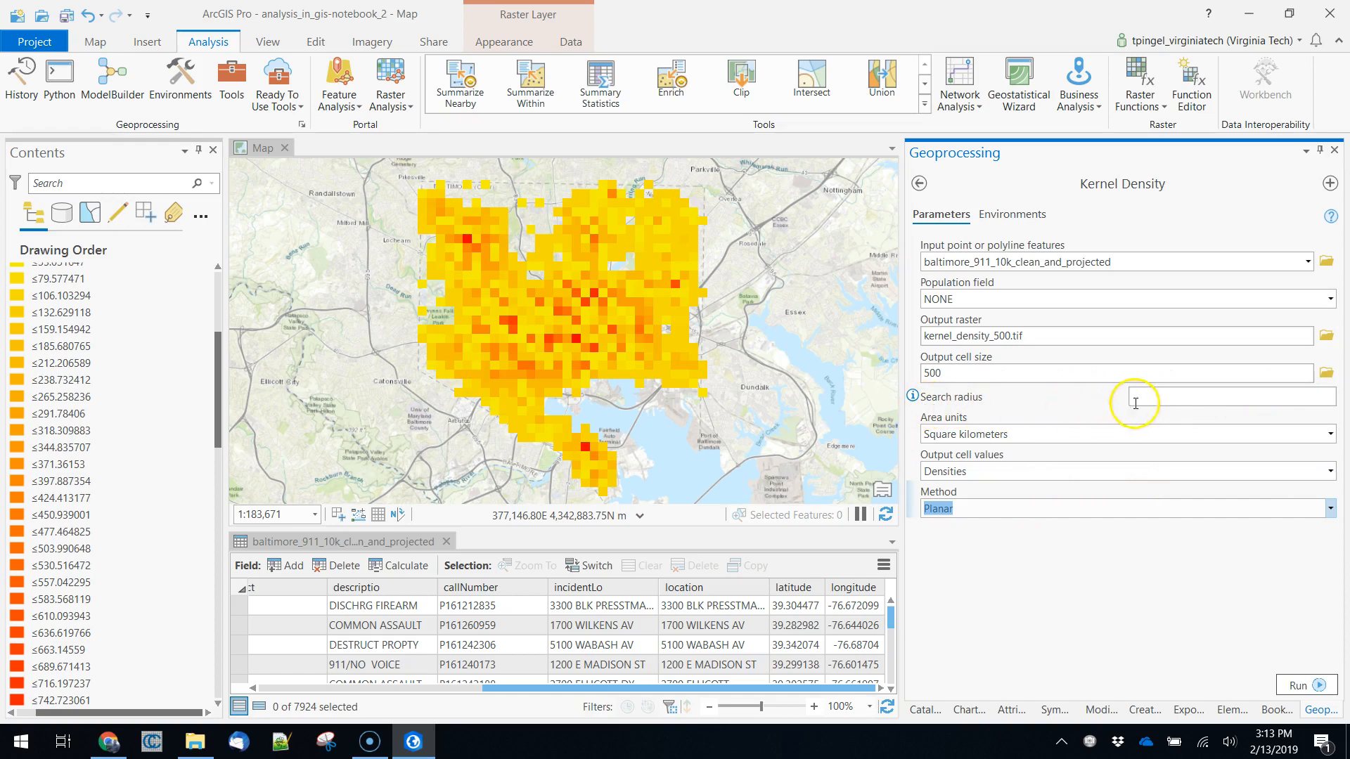
Read the search radius description and run Kernel Density with the default search radius and square kilometers as area units.
mouse_move(913, 398)
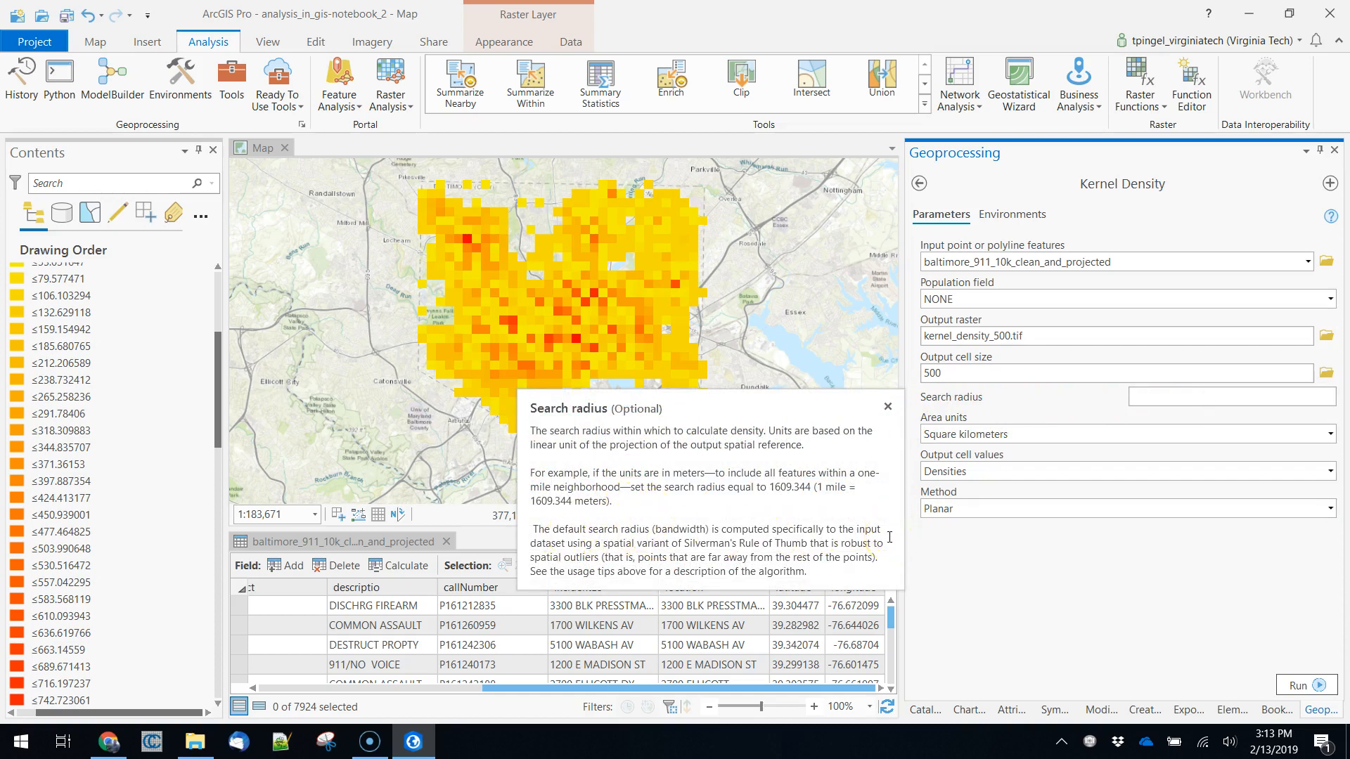
click(1055, 433)
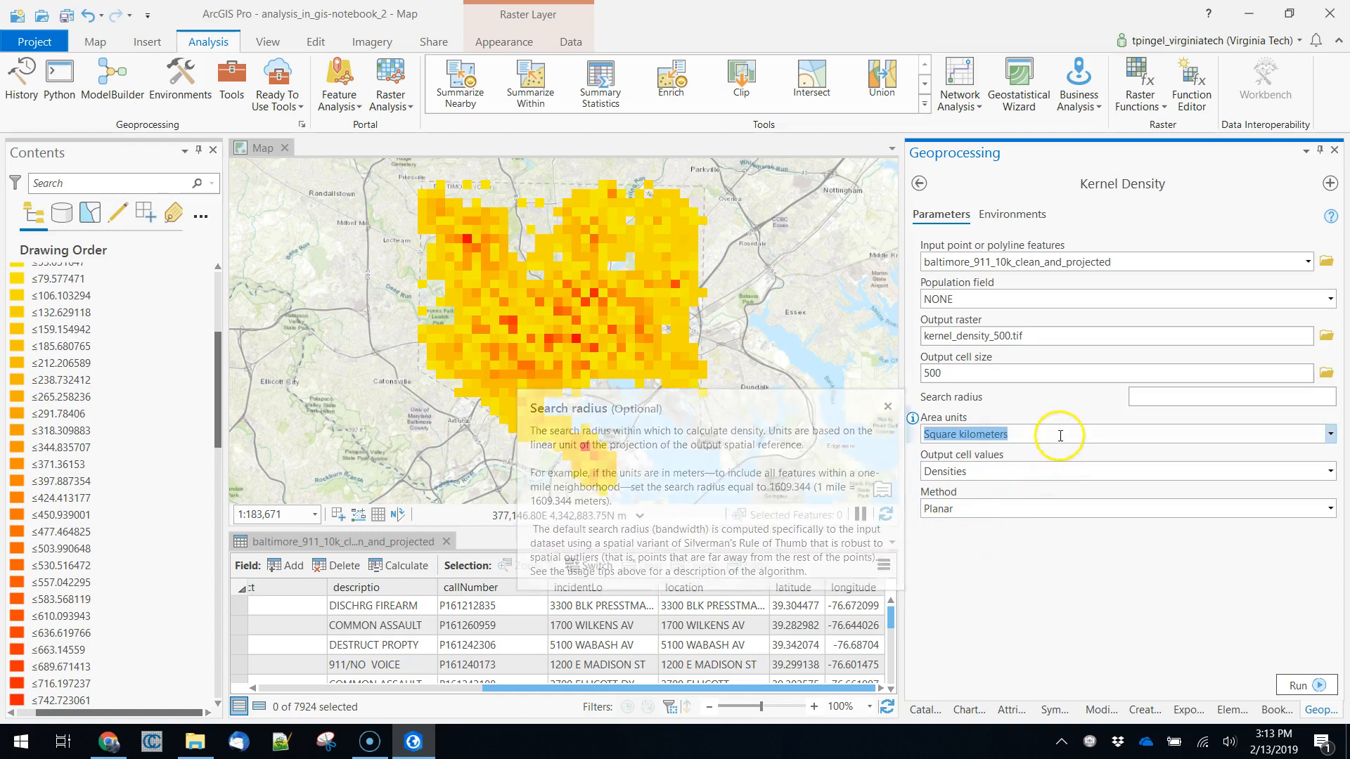
click(1294, 683)
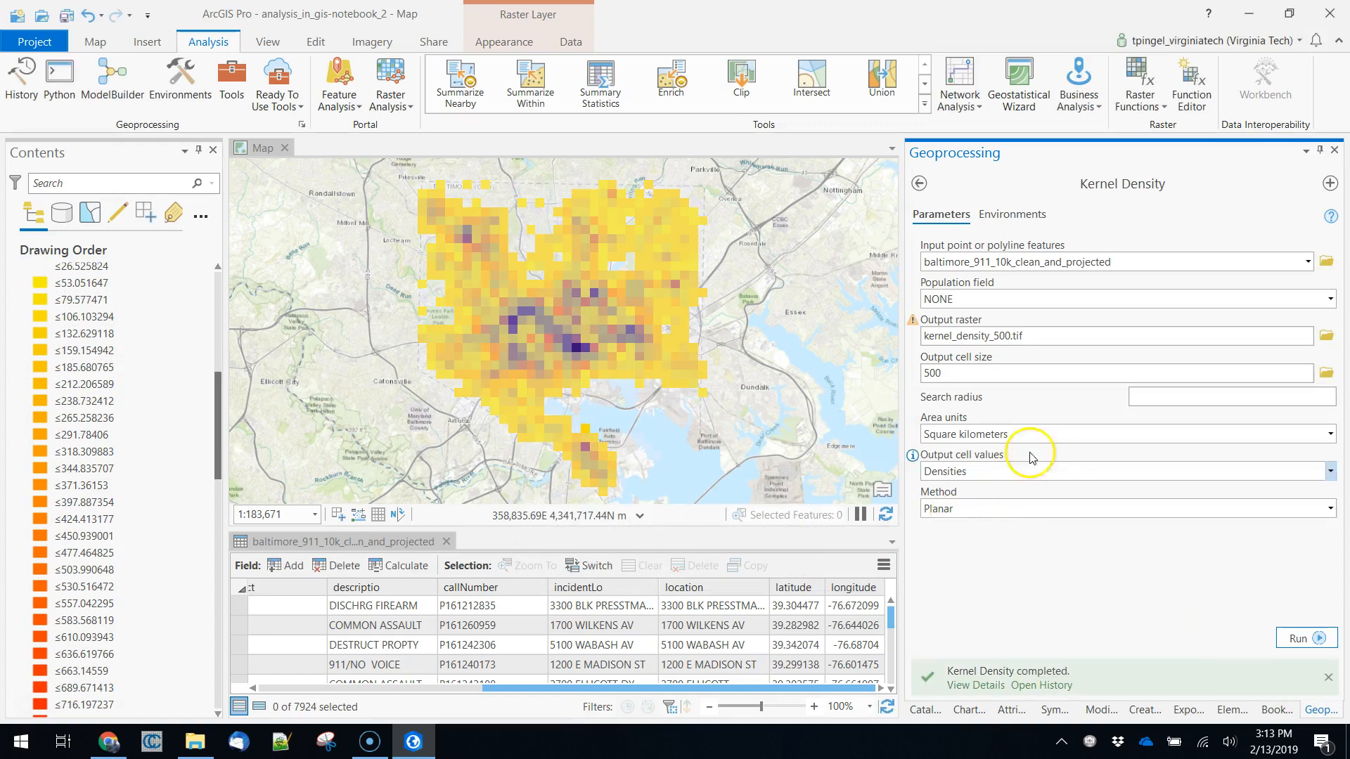
Hide the point_density150.tif layer.
scroll(48, 422, up, 4)
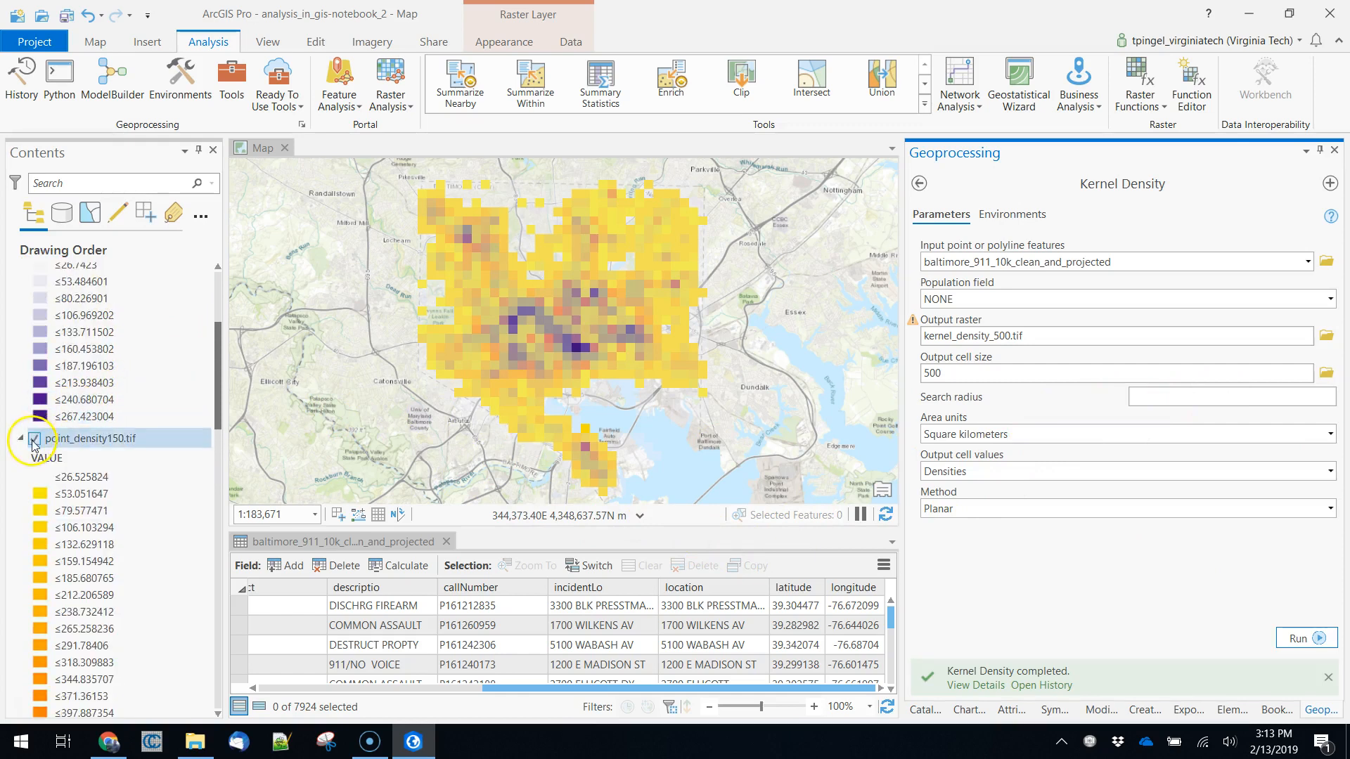
click(34, 438)
scroll(36, 432, up, 3)
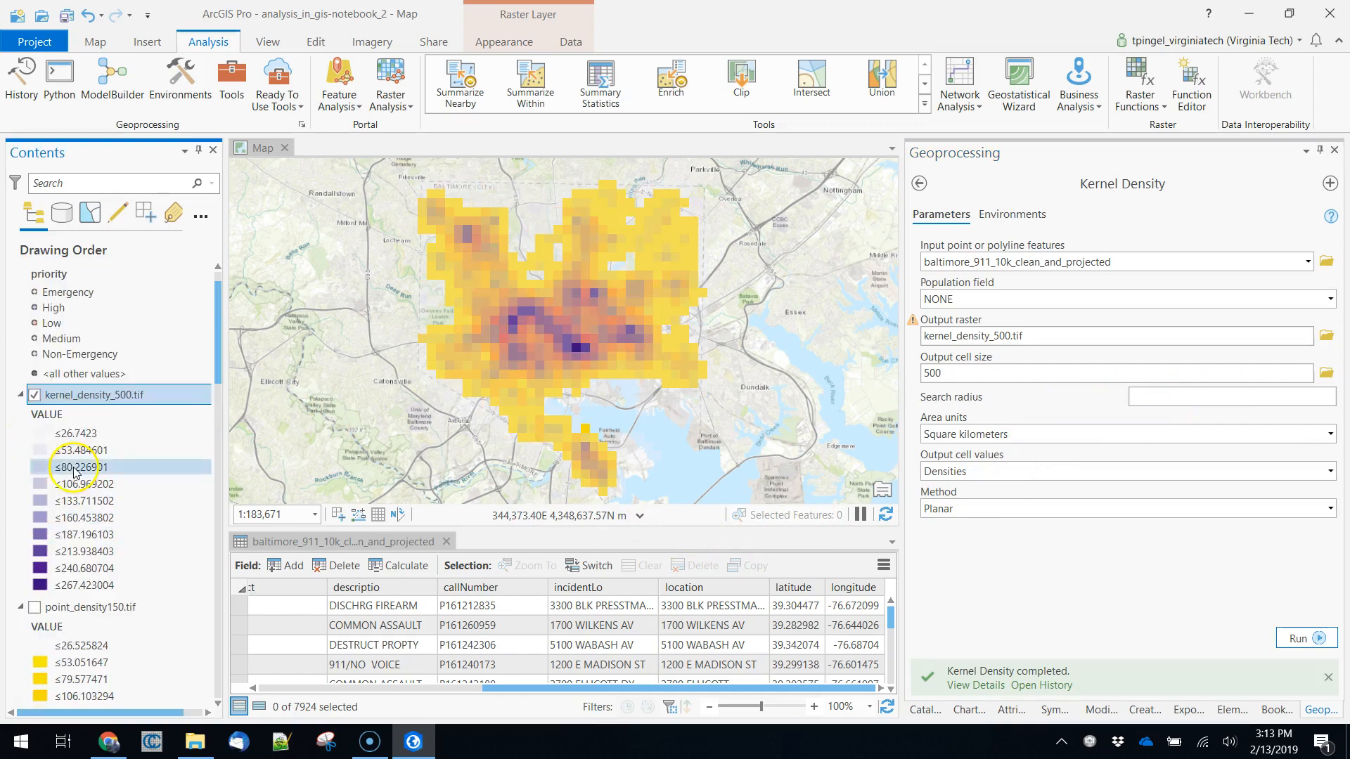
right_click(67, 391)
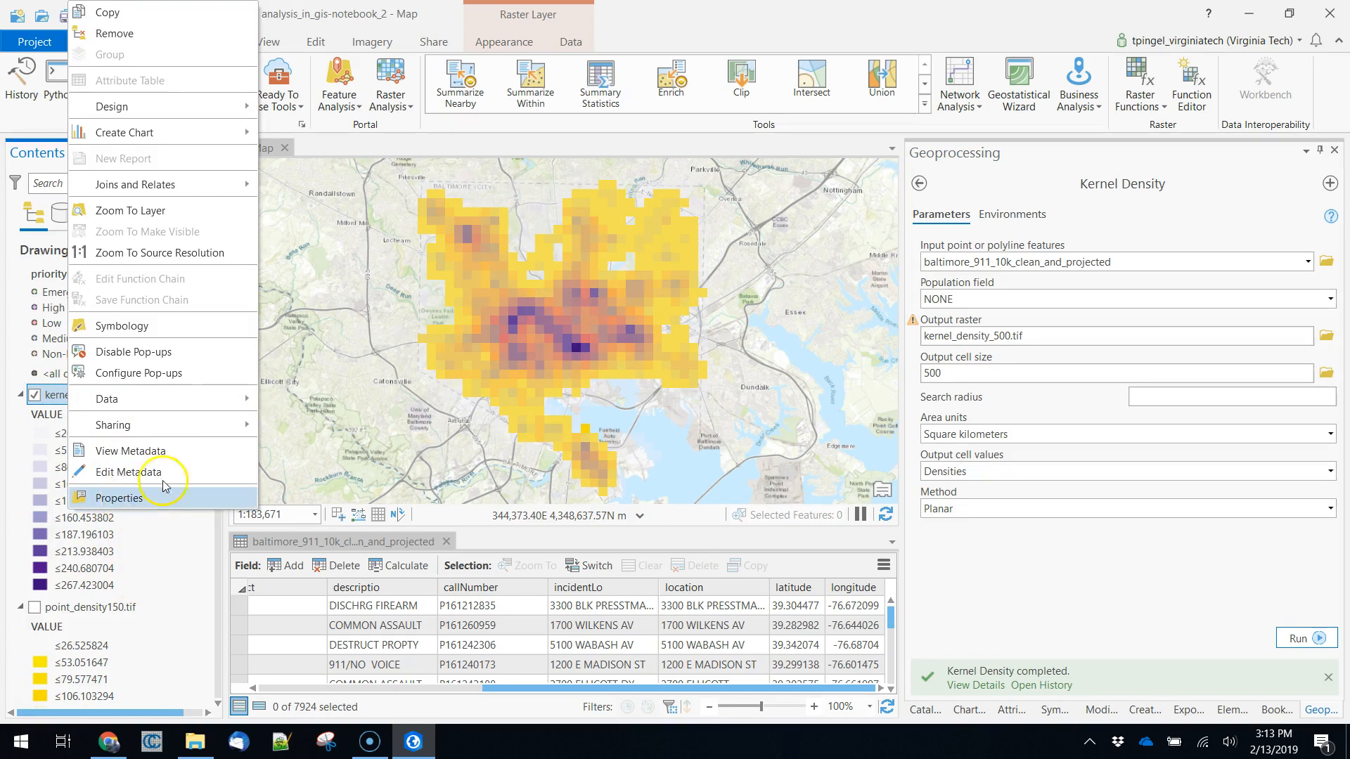
click(119, 499)
click(916, 521)
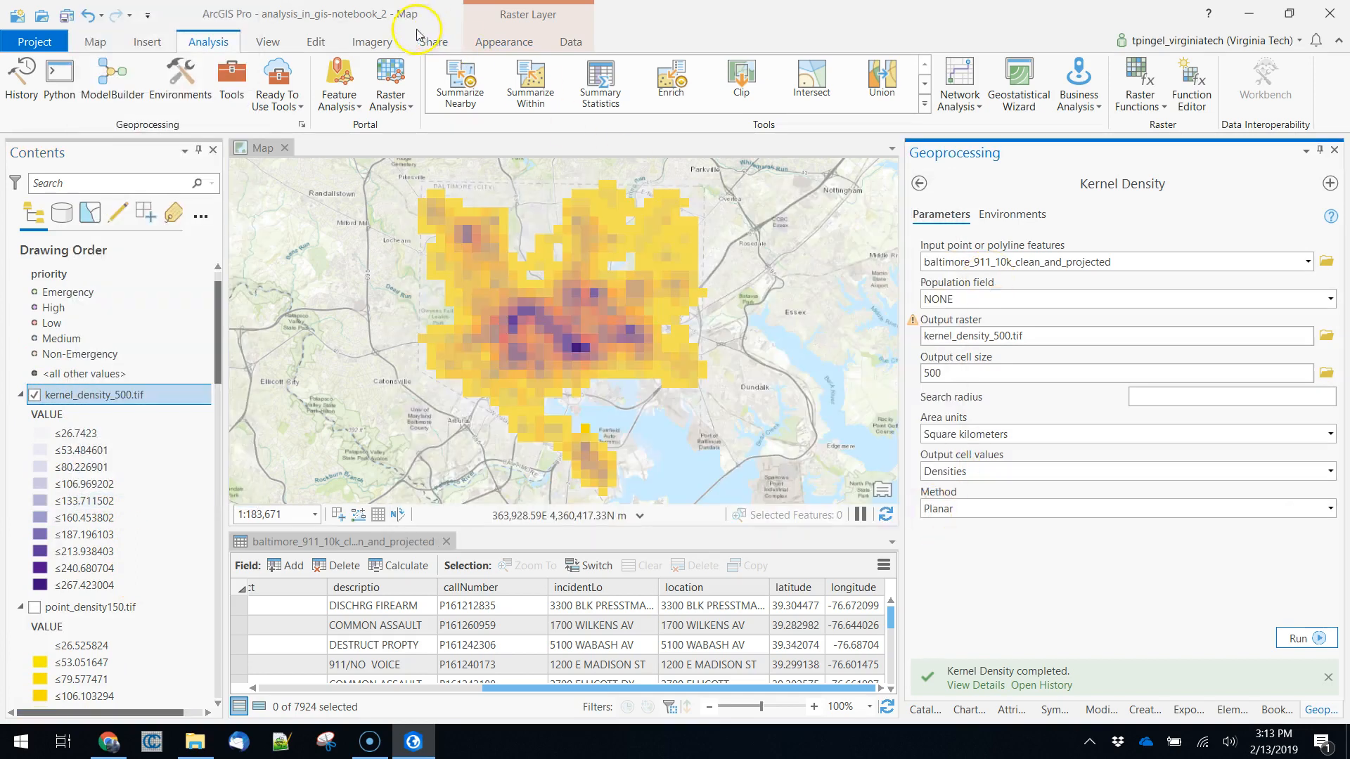
Symbolize kernel_density_500.tif with the Yellow to Red color scheme and give its lowest class no color.
click(503, 41)
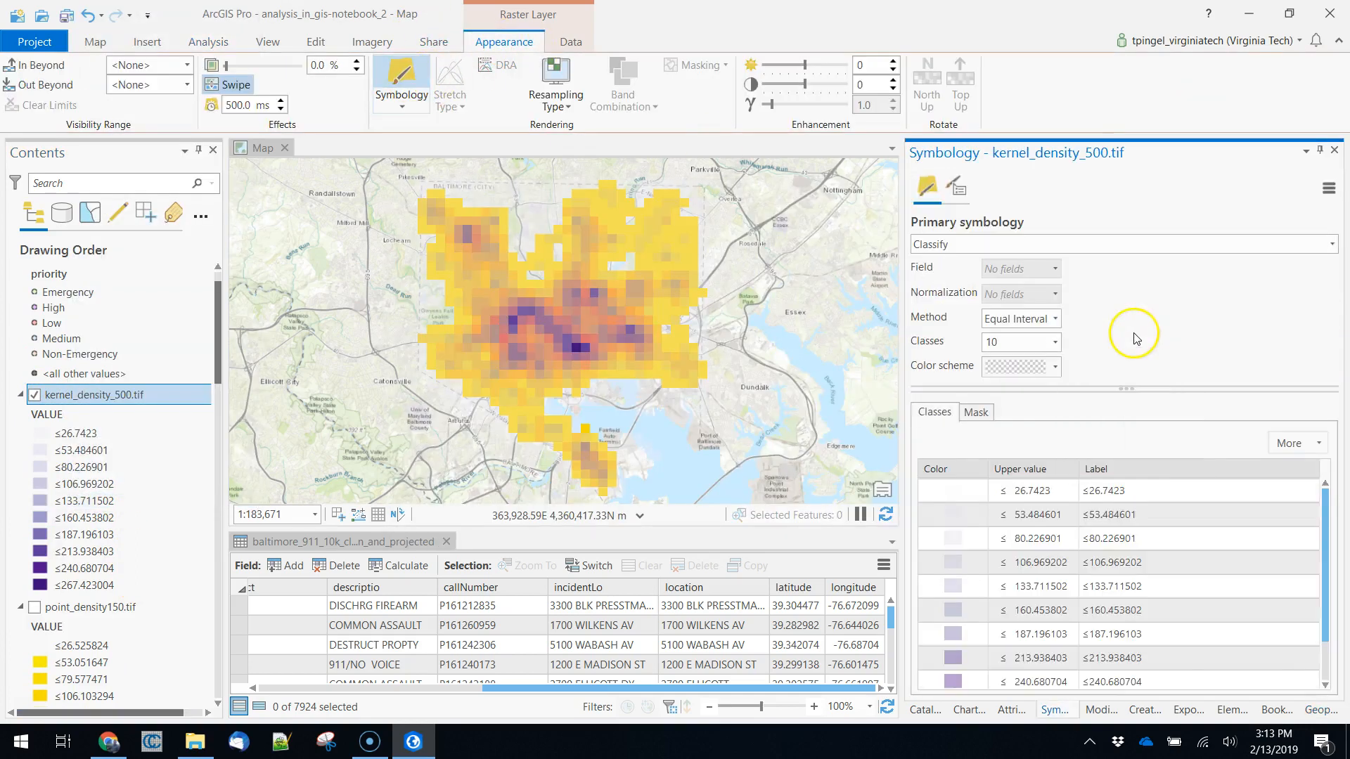
click(1125, 367)
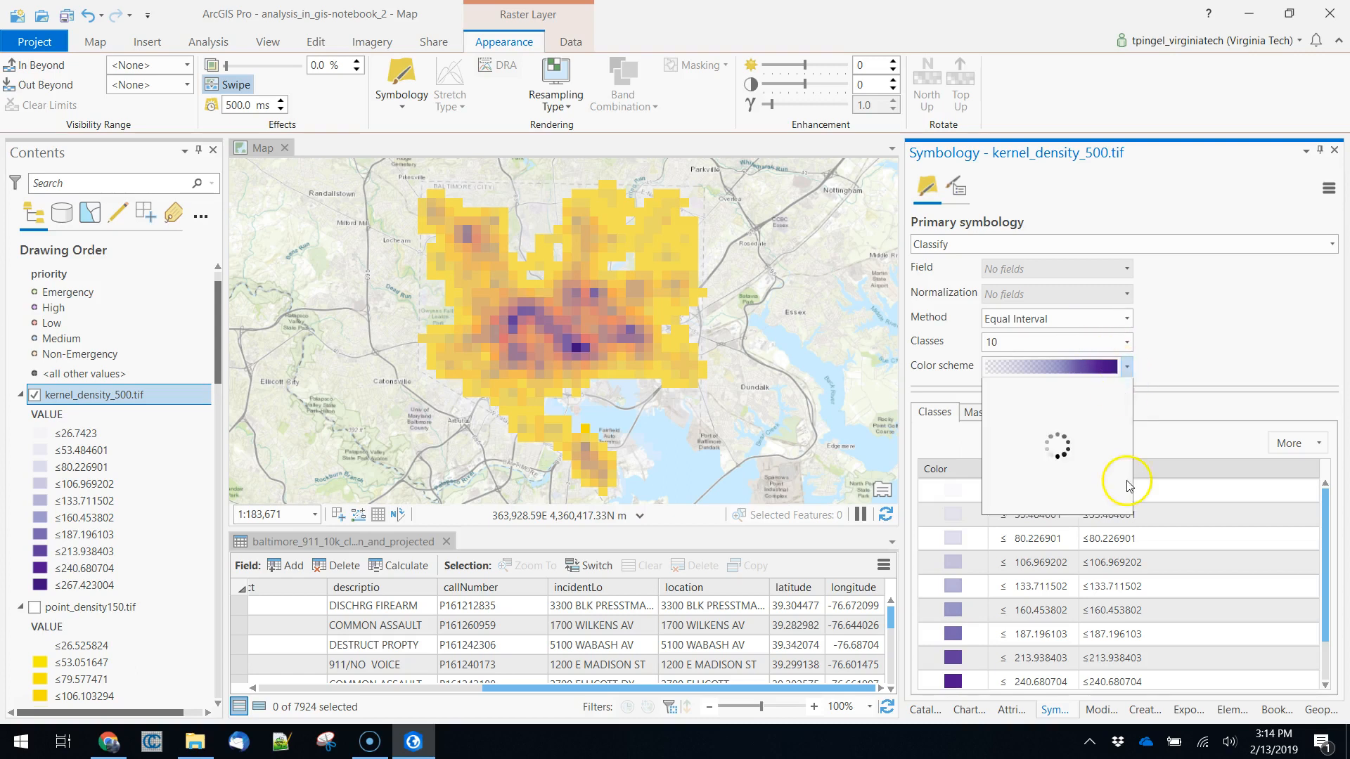
mouse_move(1126, 432)
mouse_down()
mouse_move(1132, 466)
mouse_move(1139, 452)
mouse_up()
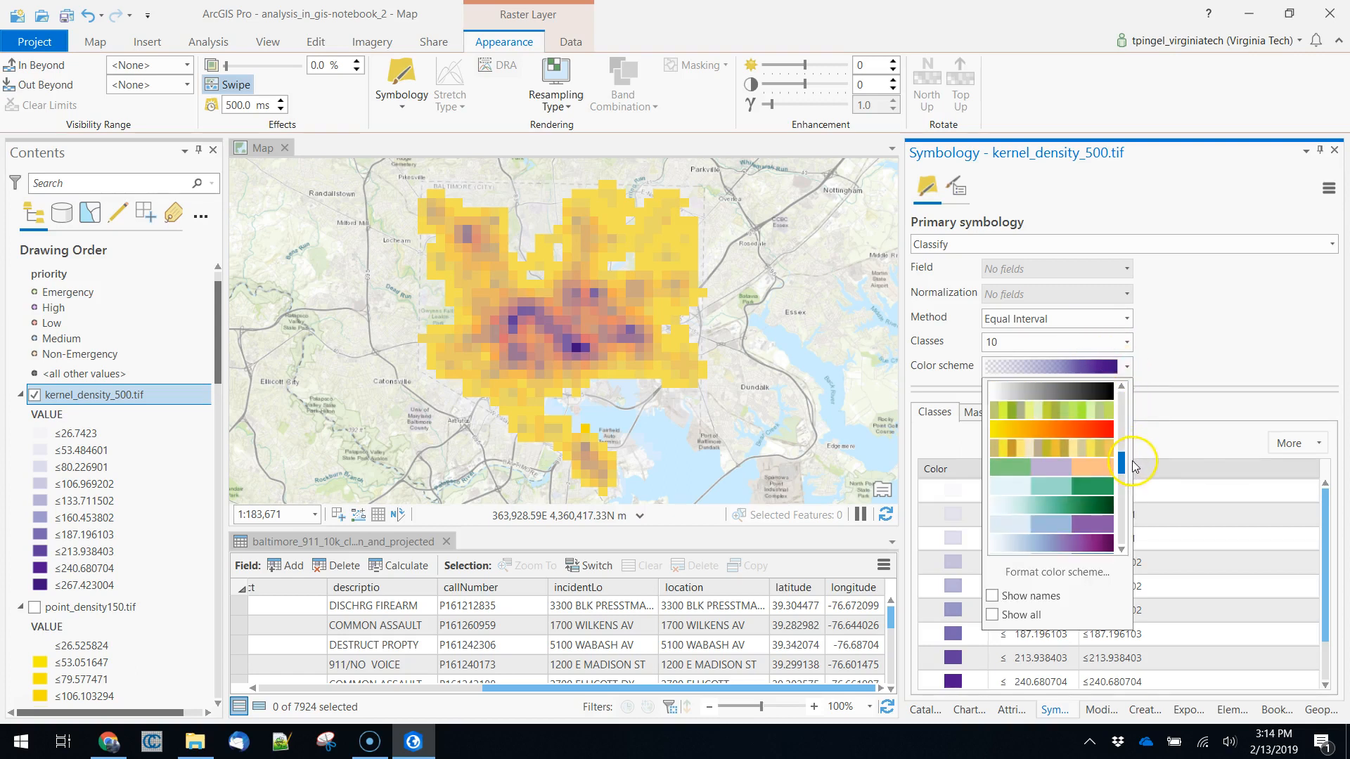
click(1100, 431)
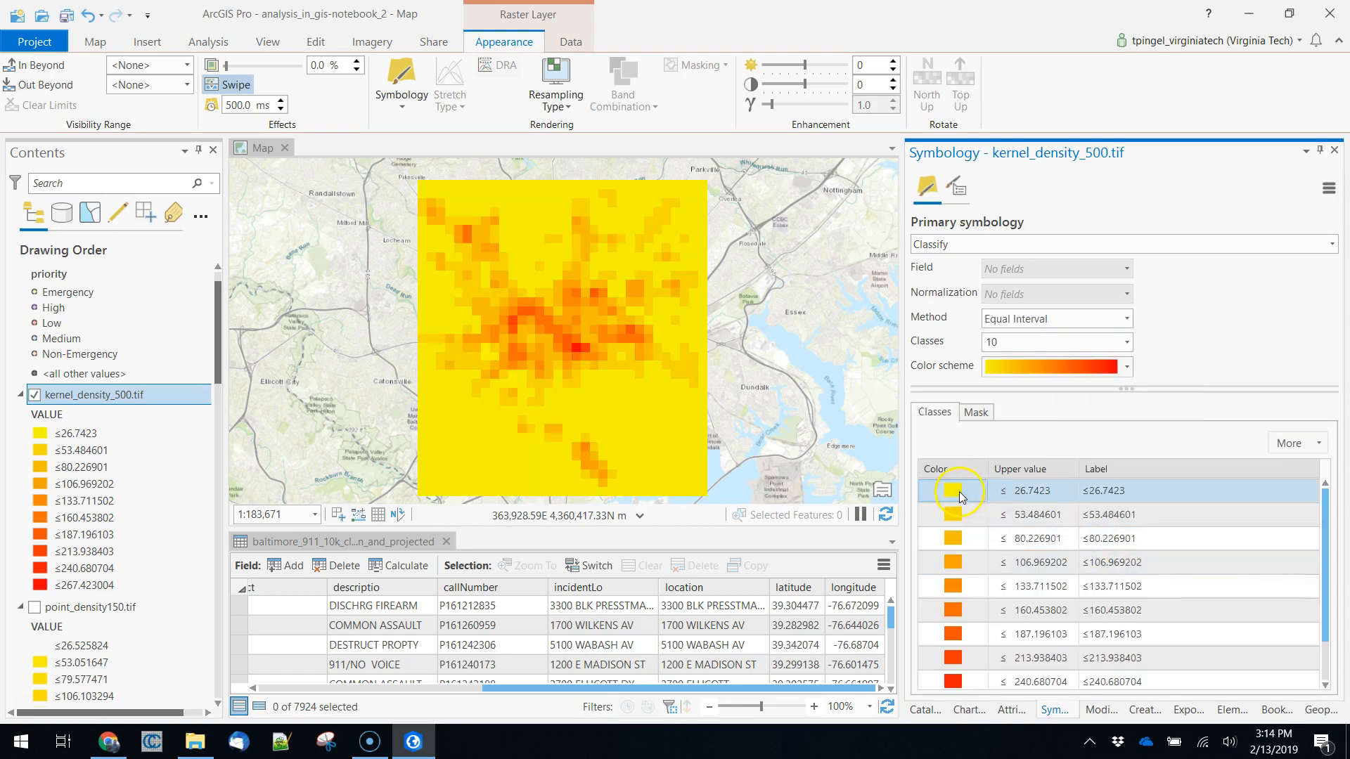
click(961, 496)
click(934, 503)
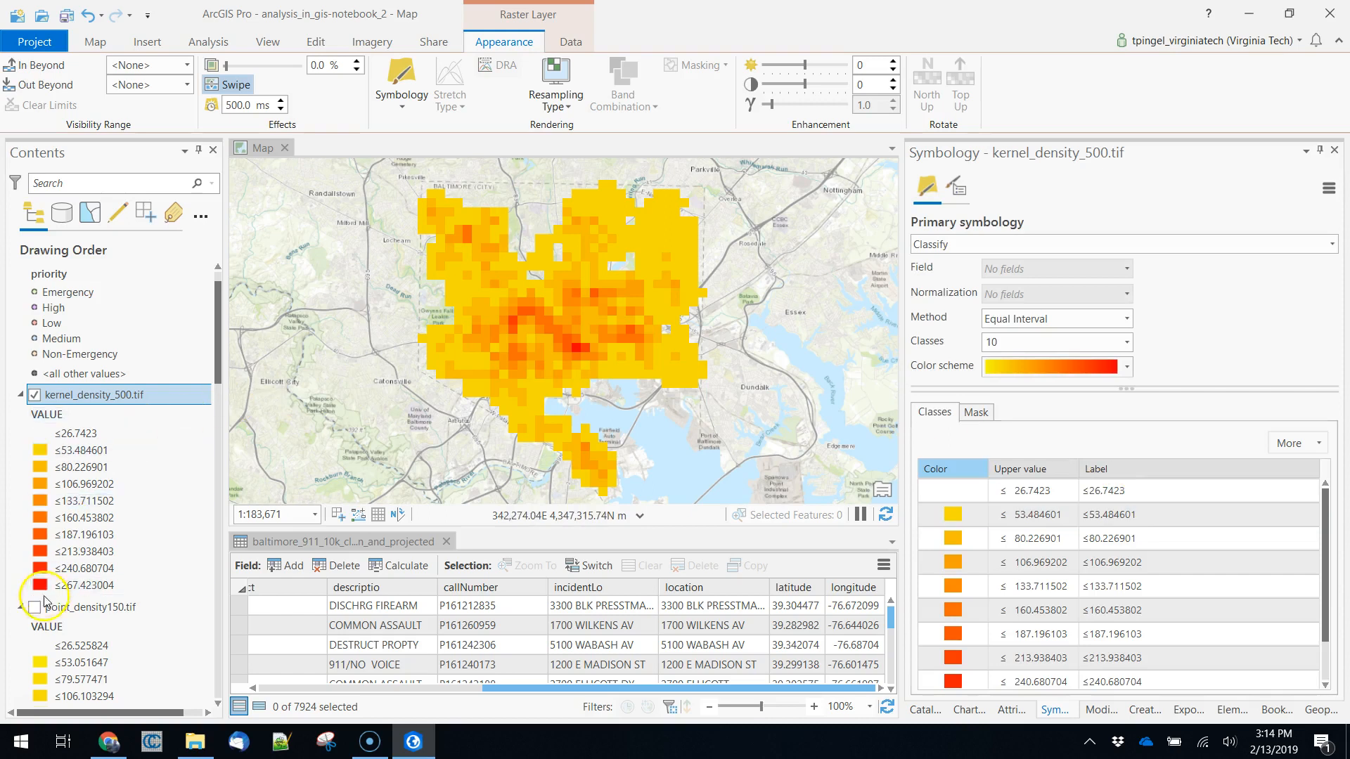
Hide the other raster drawn beneath kernel_density_500.tif and view the kernel density surface on its own.
drag(217, 359, 210, 276)
click(71, 542)
click(34, 441)
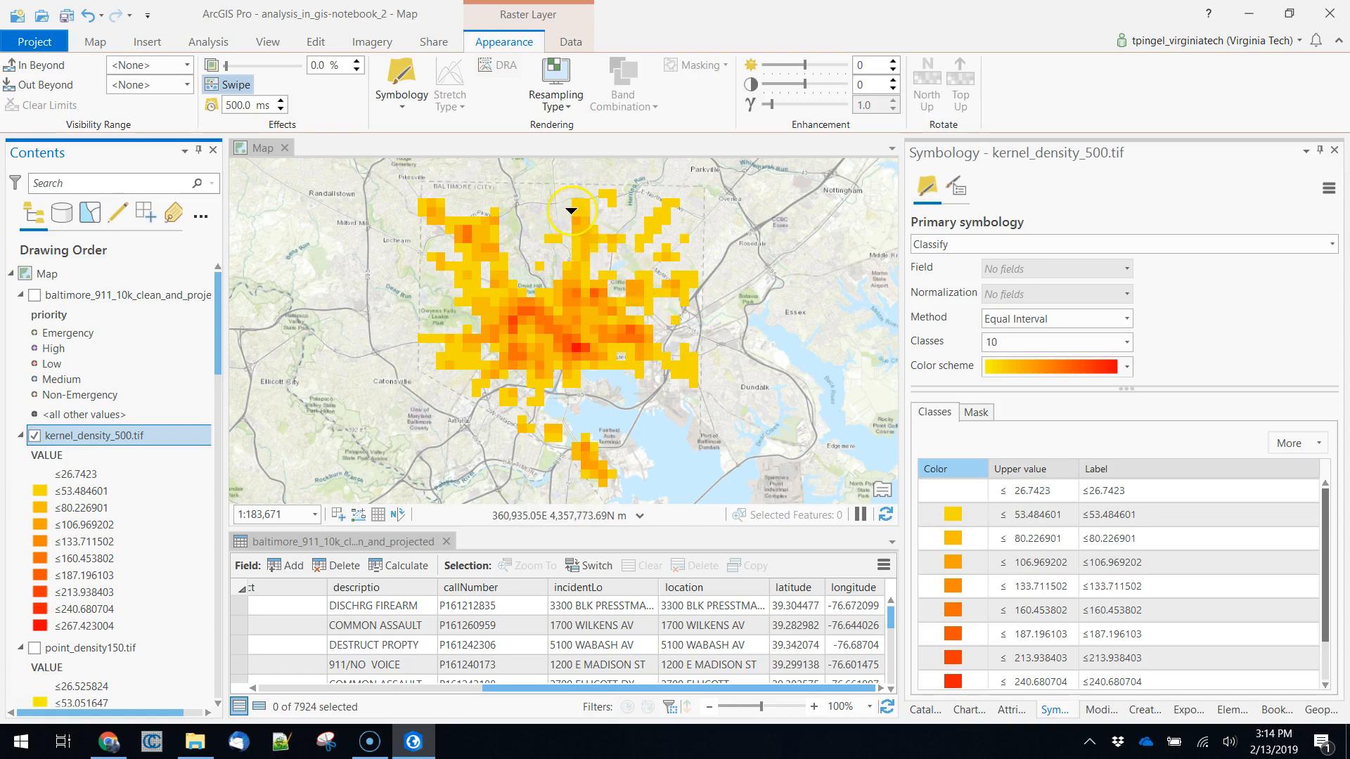
click(555, 226)
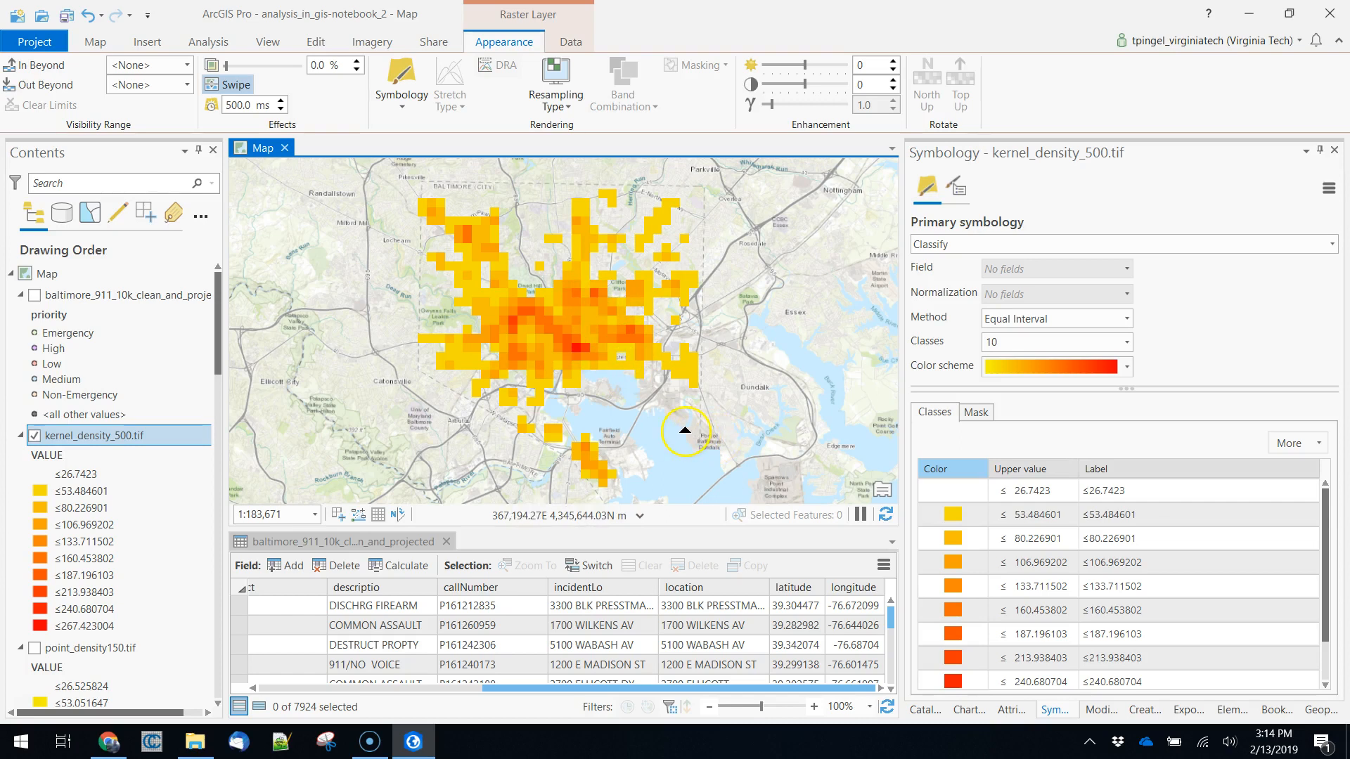
Start another Kernel Density run with baltimore_911_10k_clean_and_projected as the input features.
click(209, 42)
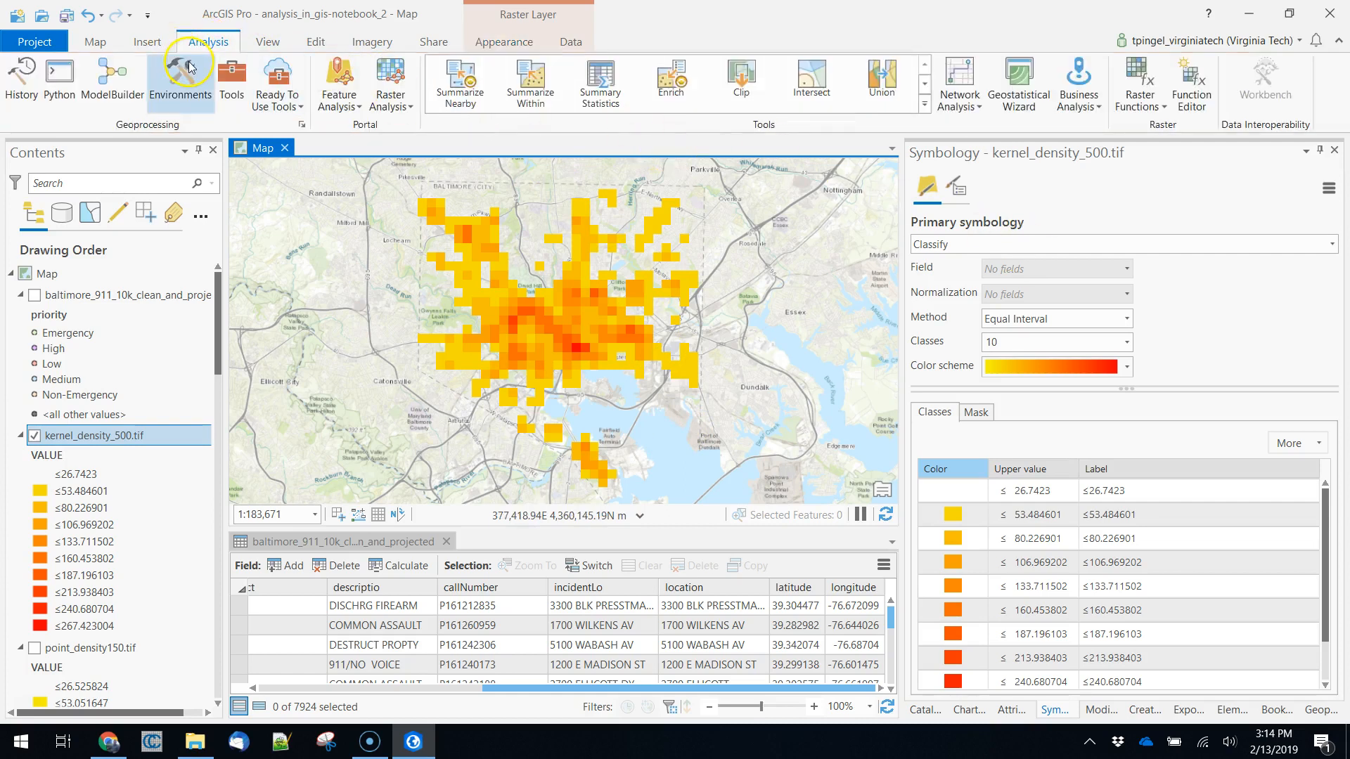
click(232, 76)
click(984, 515)
click(1308, 262)
click(1051, 283)
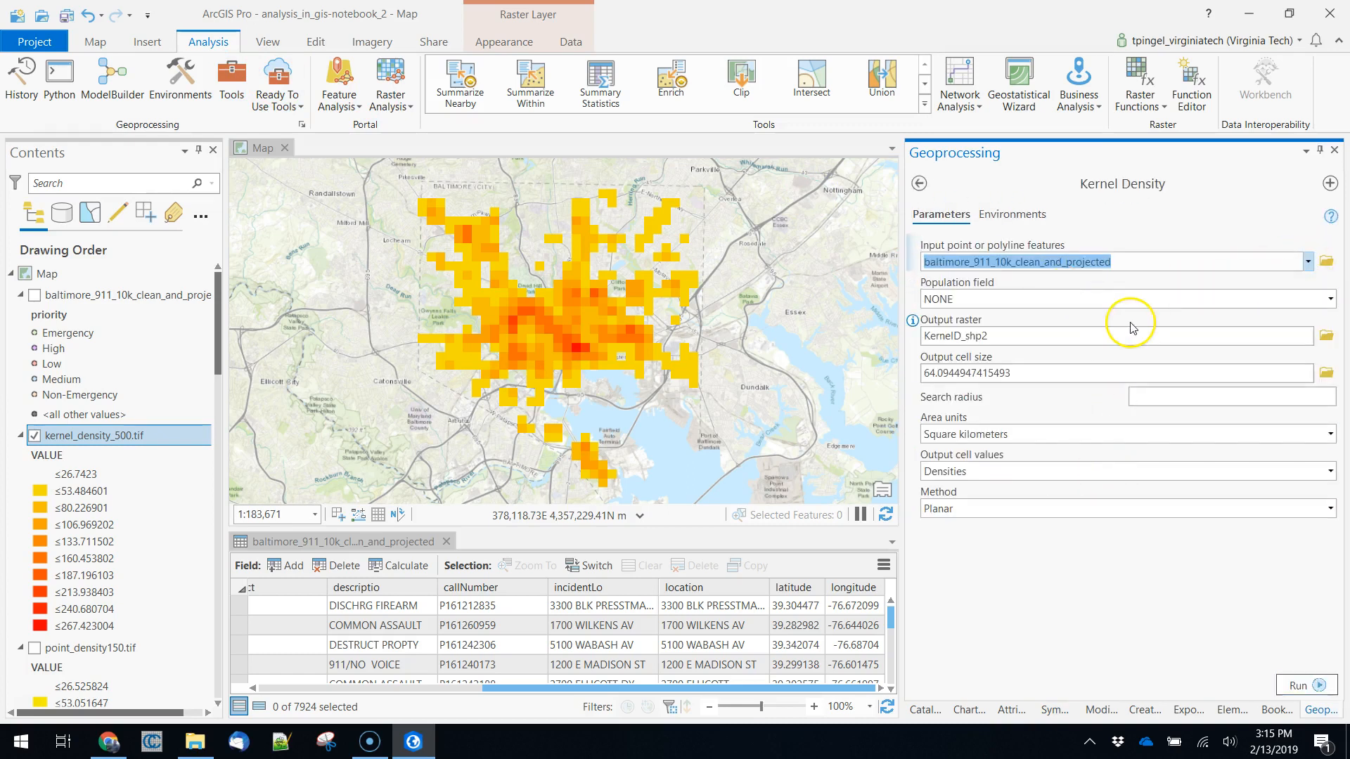
Set both the output cell size and the search radius to 500 and run Kernel Density.
click(1051, 374)
text(500)
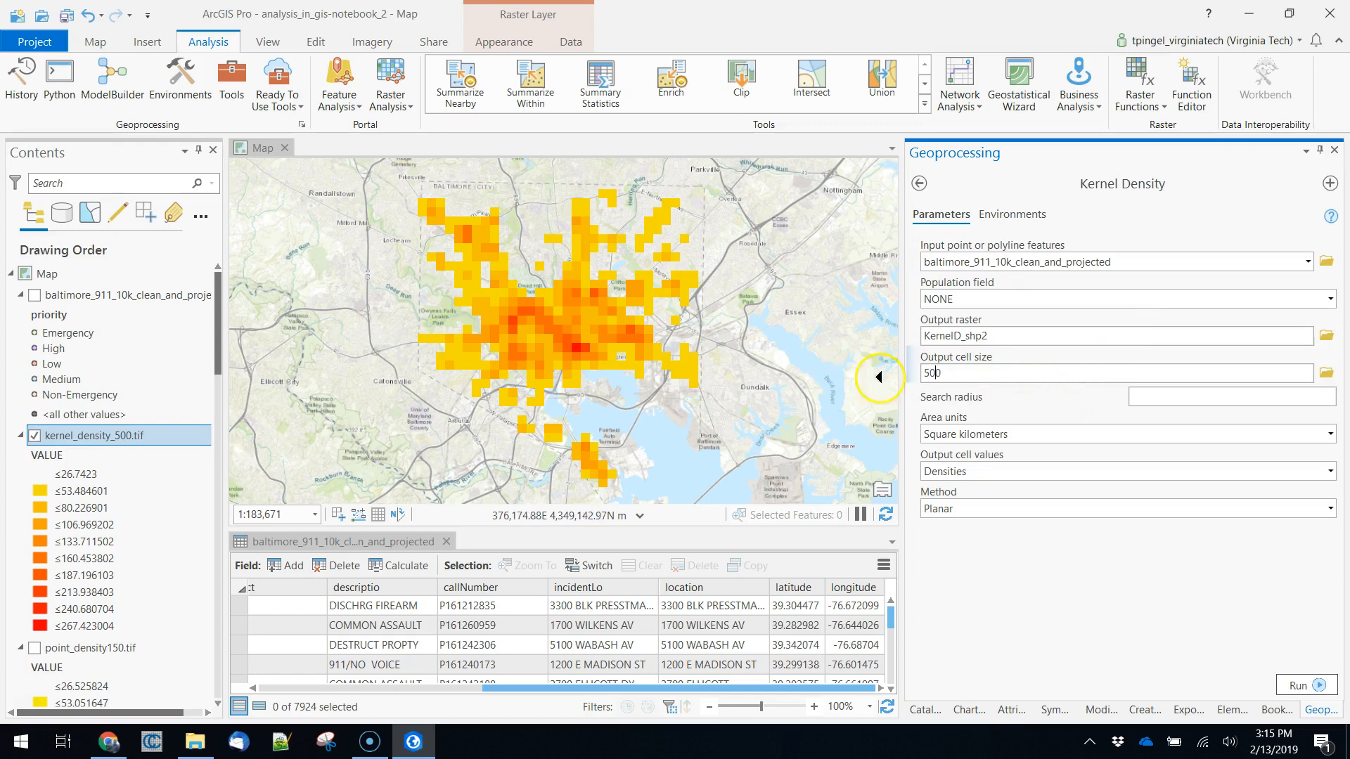
click(1188, 395)
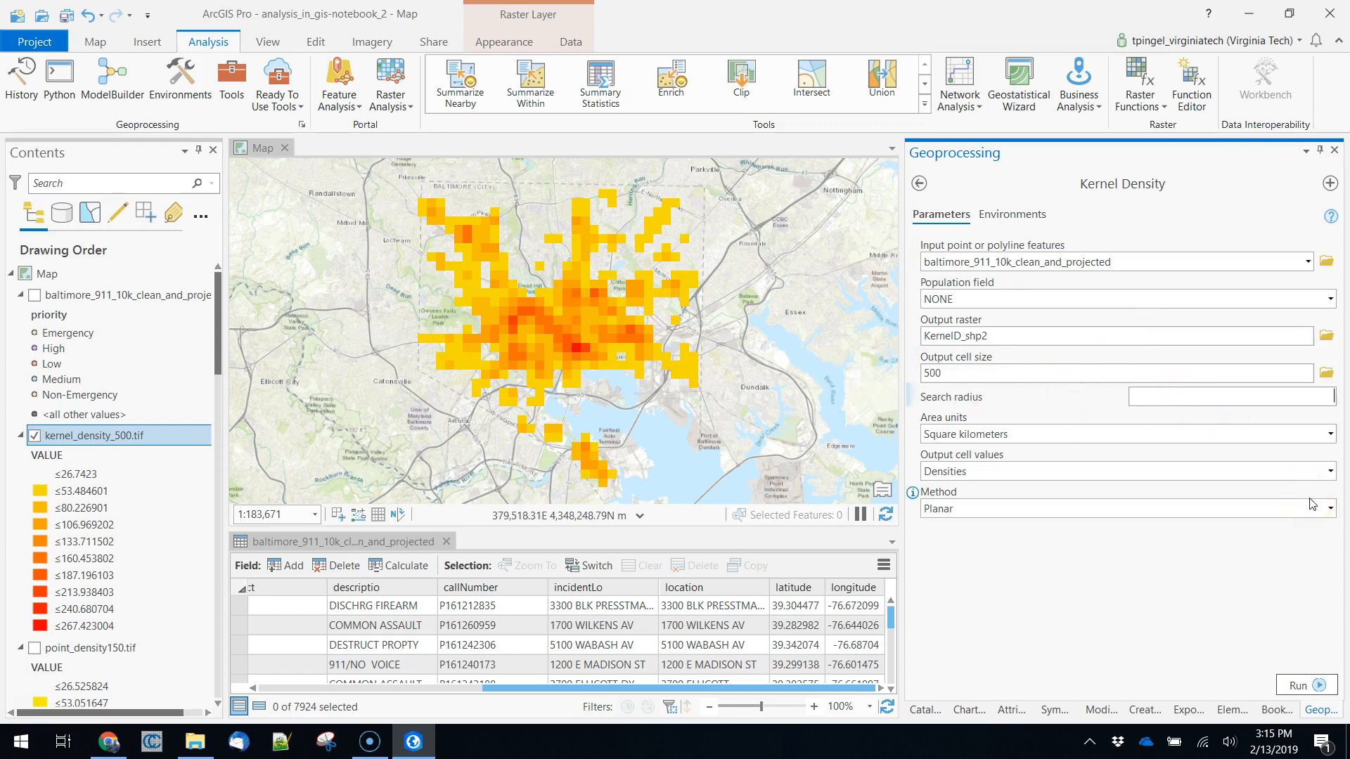
click(1311, 486)
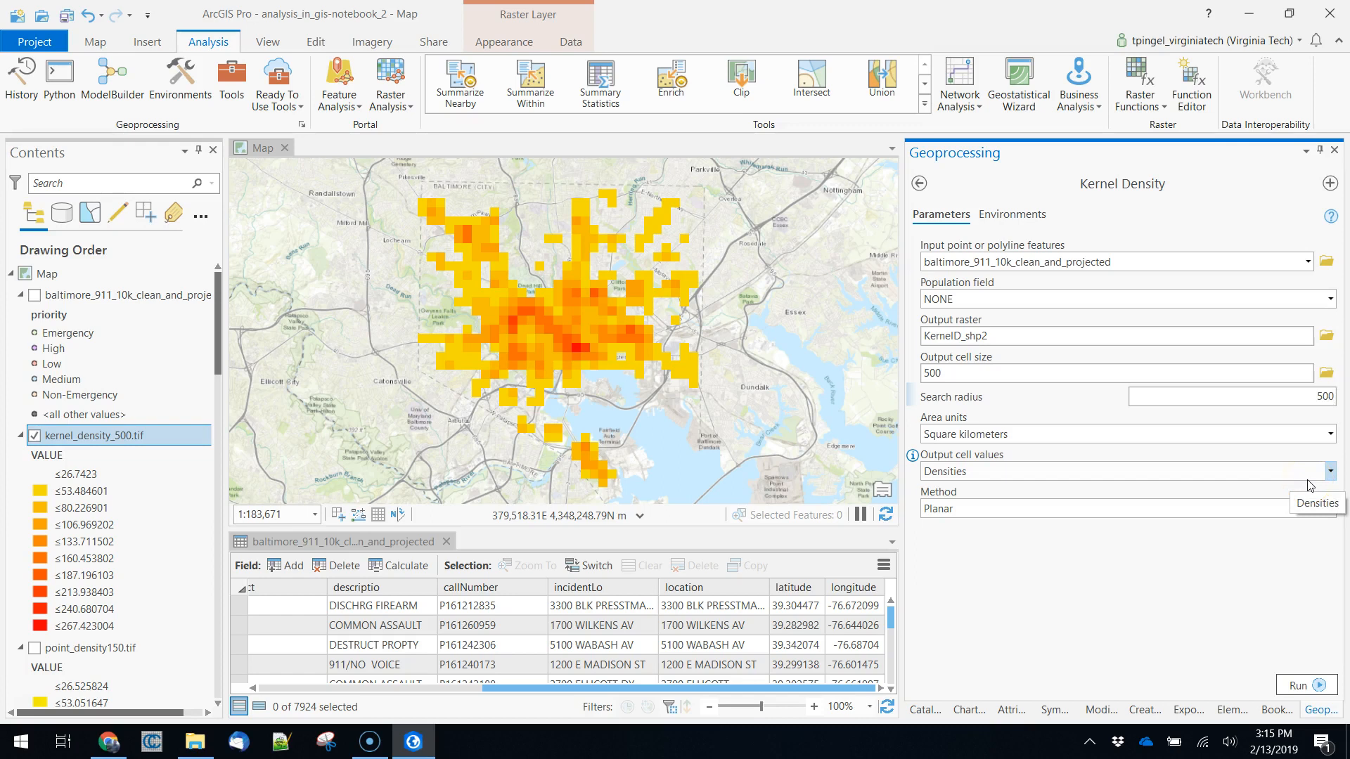
click(1253, 395)
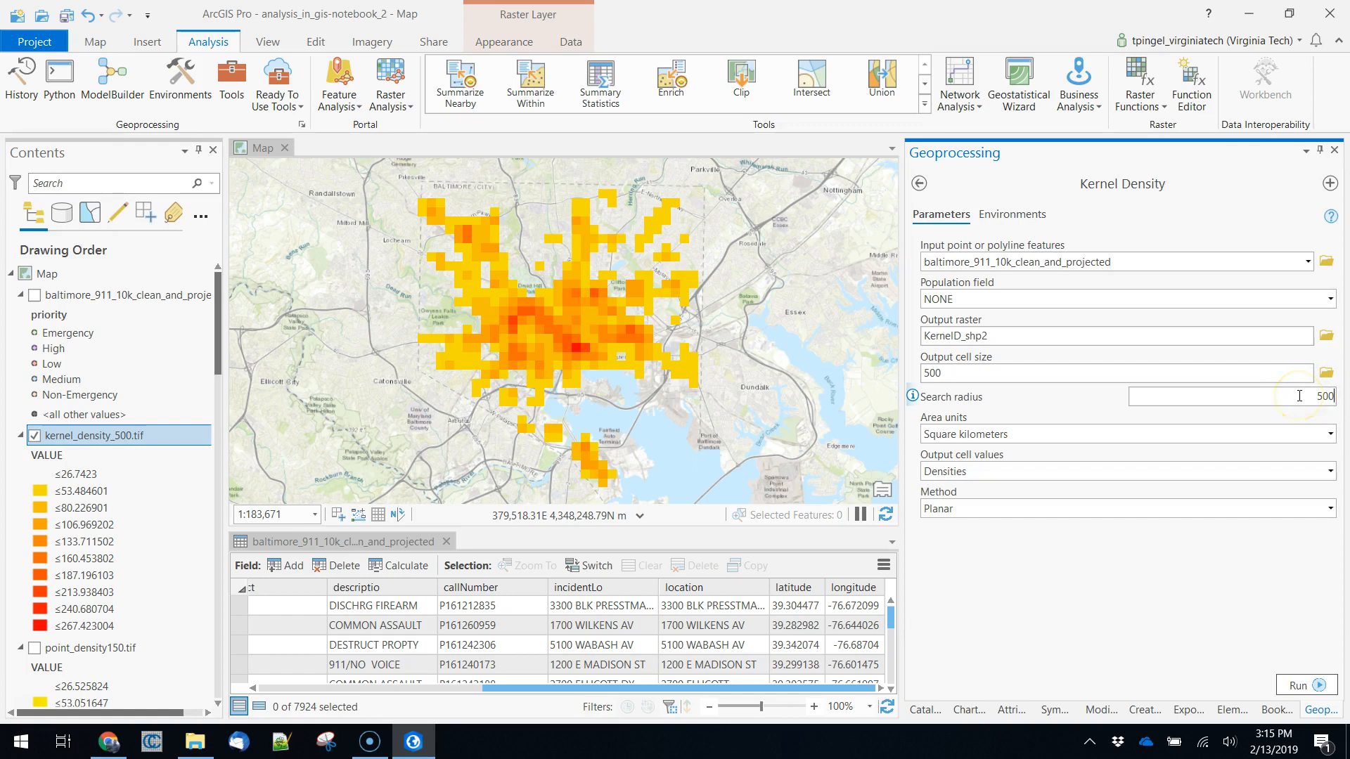
click(1299, 683)
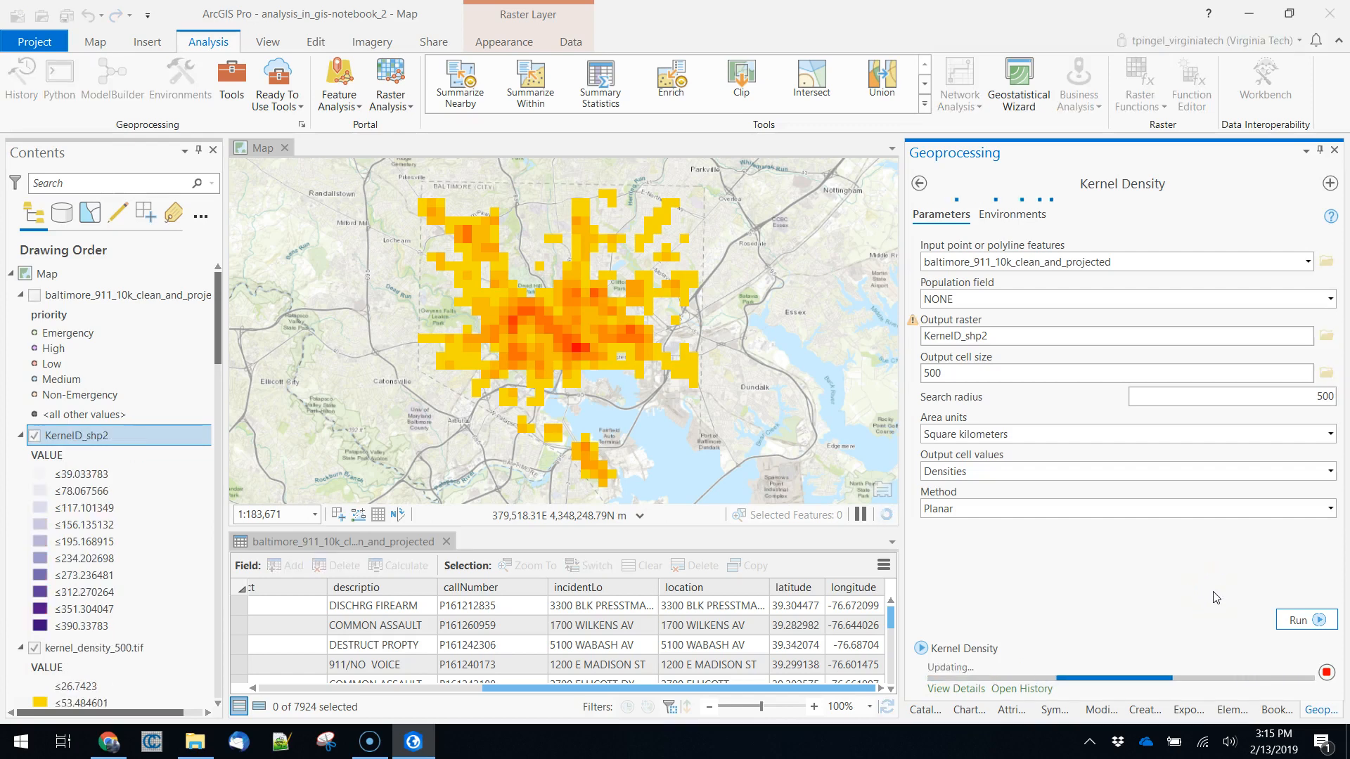
Apply the Yellow to Red color scheme to the KernelD_shp2 raster layer.
right_click(130, 437)
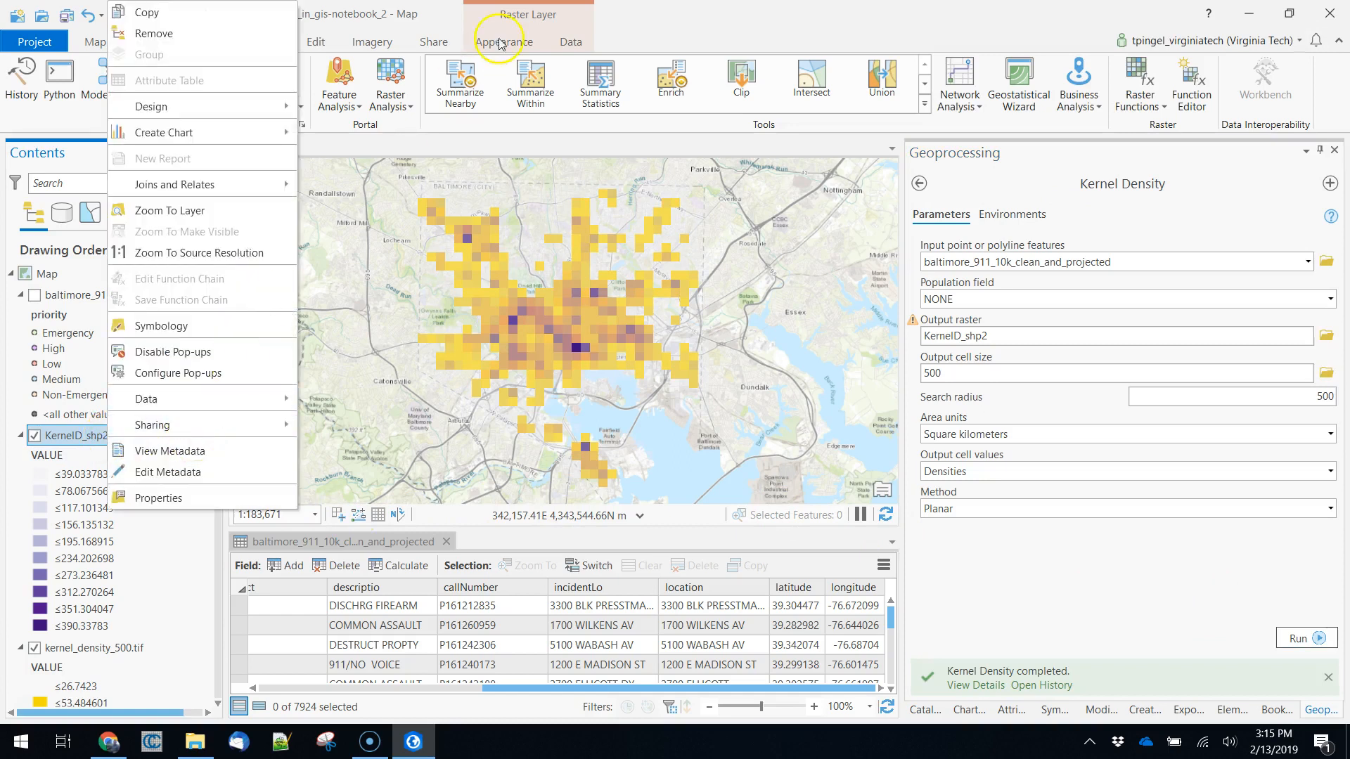
click(378, 46)
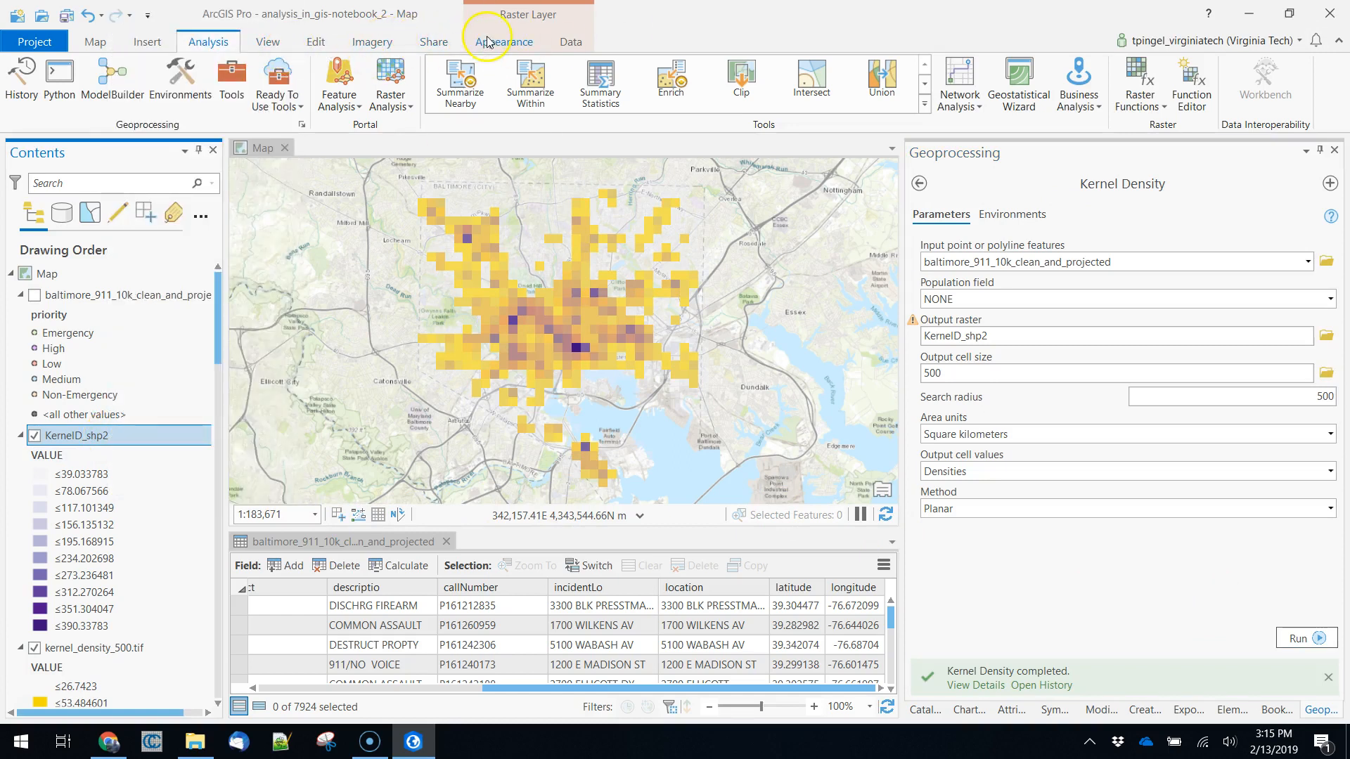
click(488, 42)
click(405, 78)
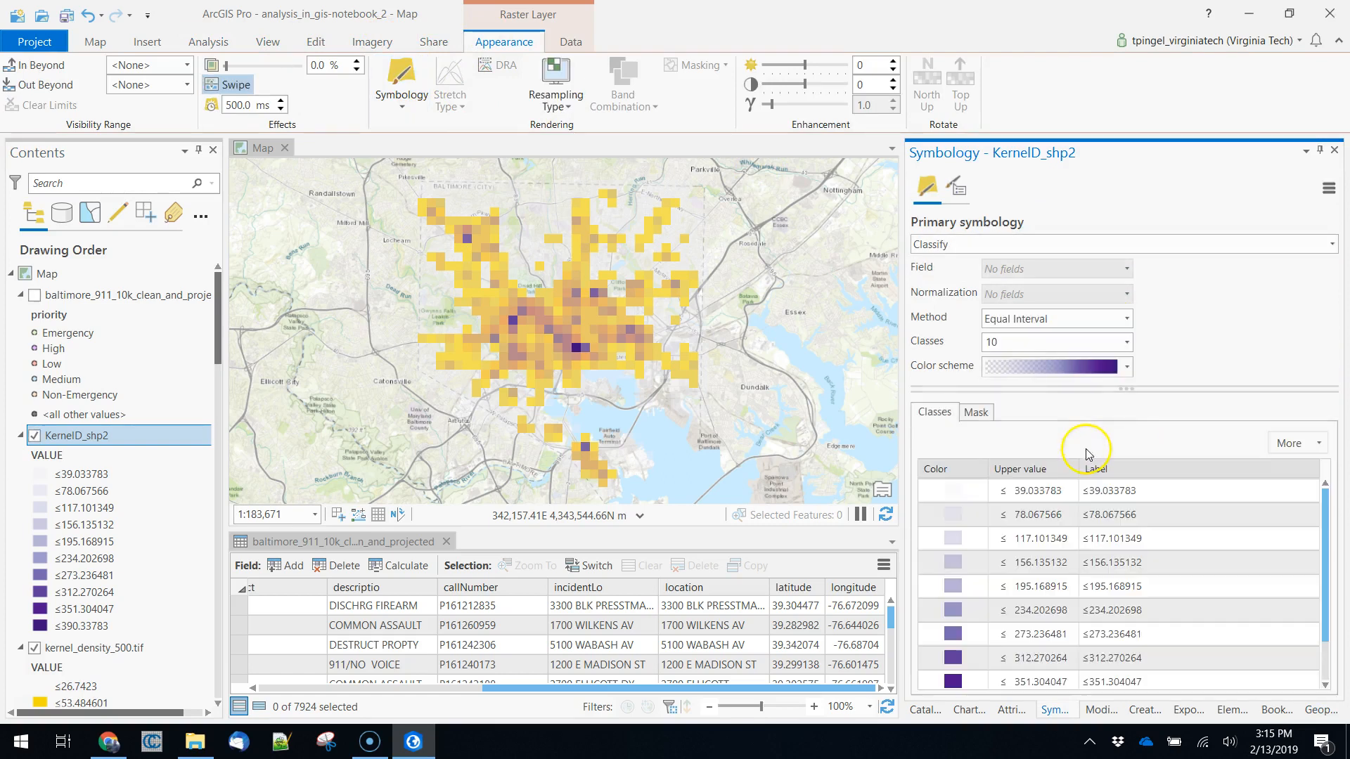
click(1127, 367)
scroll(1061, 469, down, 5)
scroll(1056, 472, down, 6)
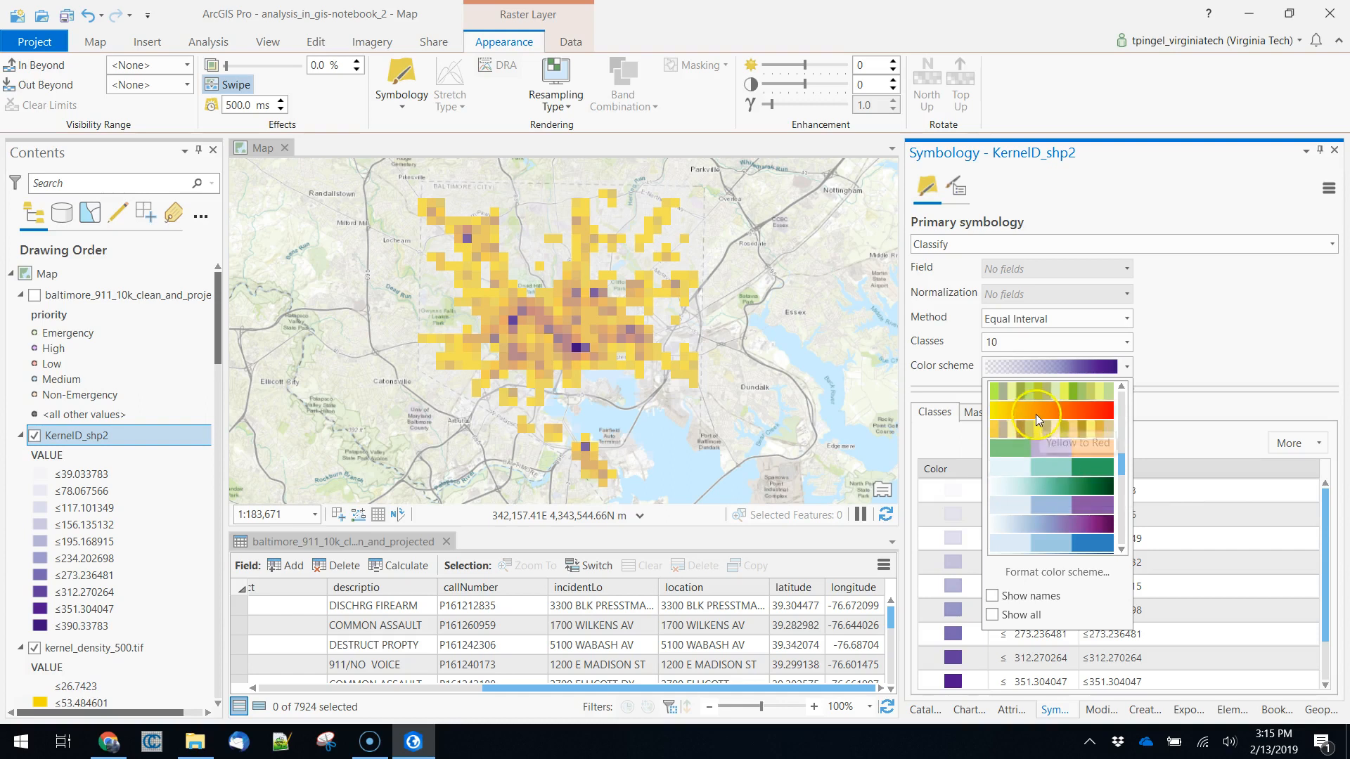
click(1039, 420)
Set the lowest class of KernelD_shp2 to no color so the basemap shows through.
click(951, 492)
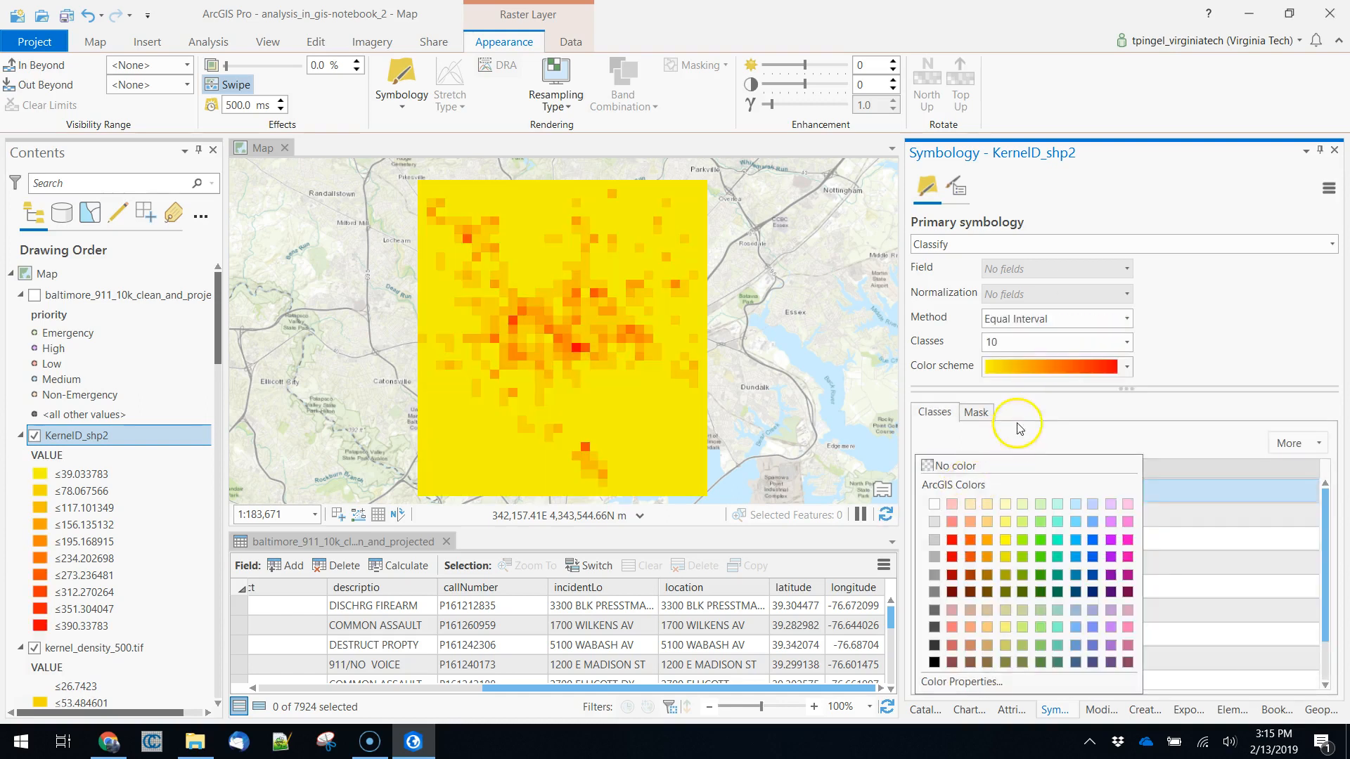
click(934, 504)
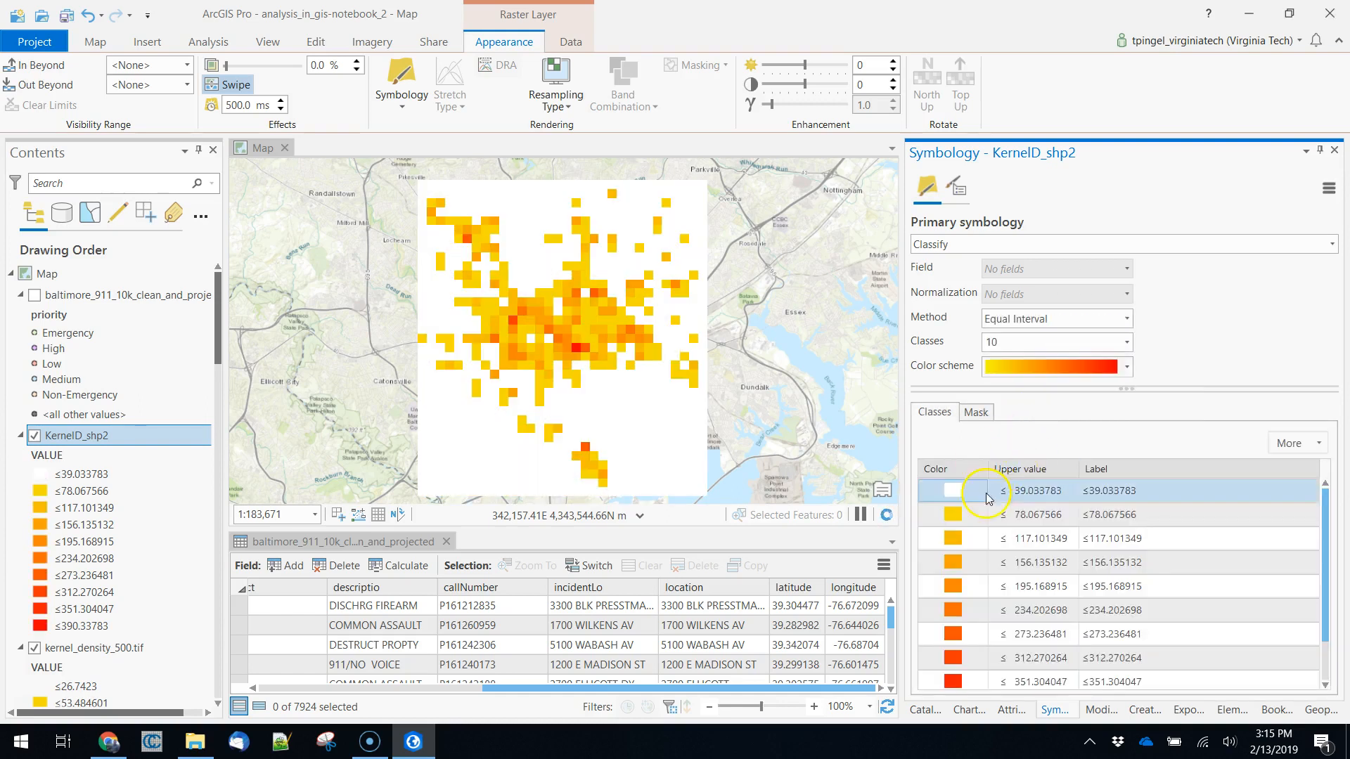
click(952, 496)
click(976, 459)
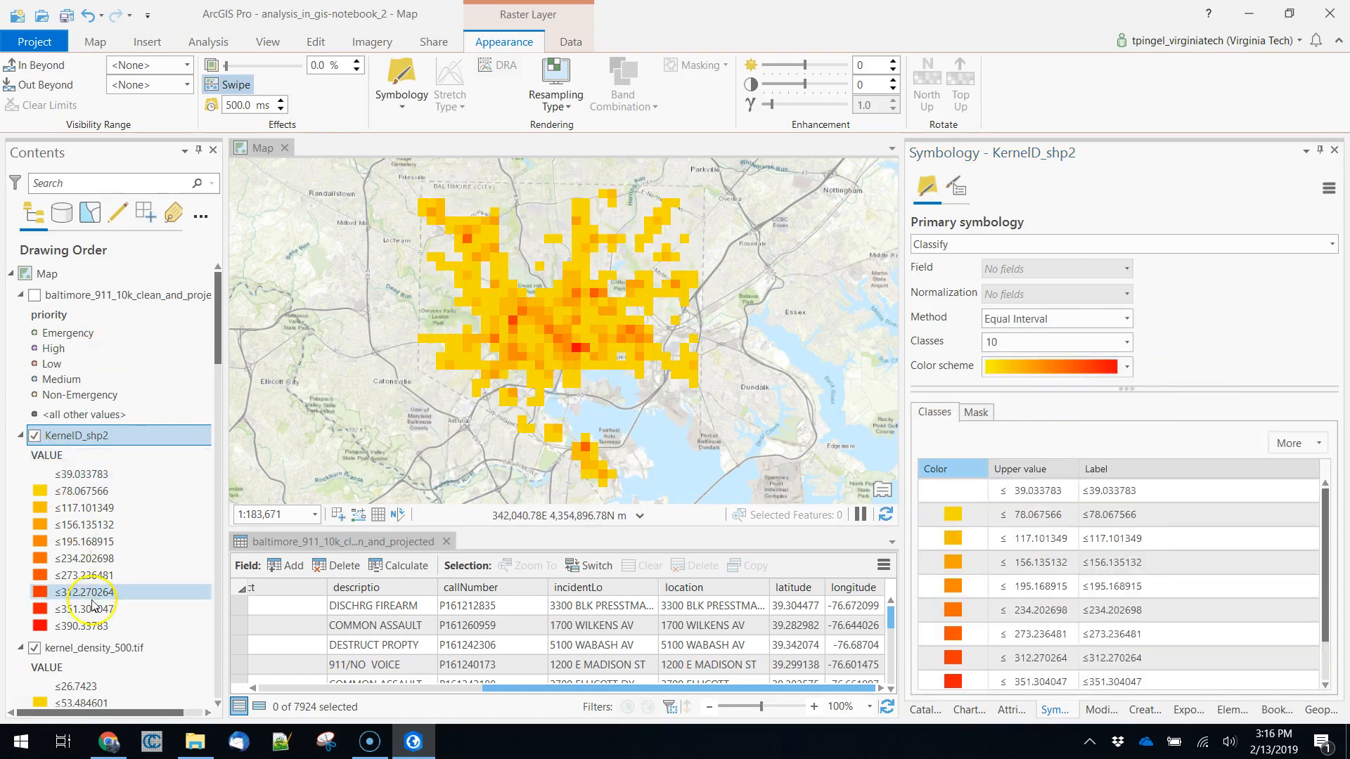
Compare KernelD_shp2 with kernel_density_500.tif by toggling the latter's visibility and swiping the upper layer.
click(35, 648)
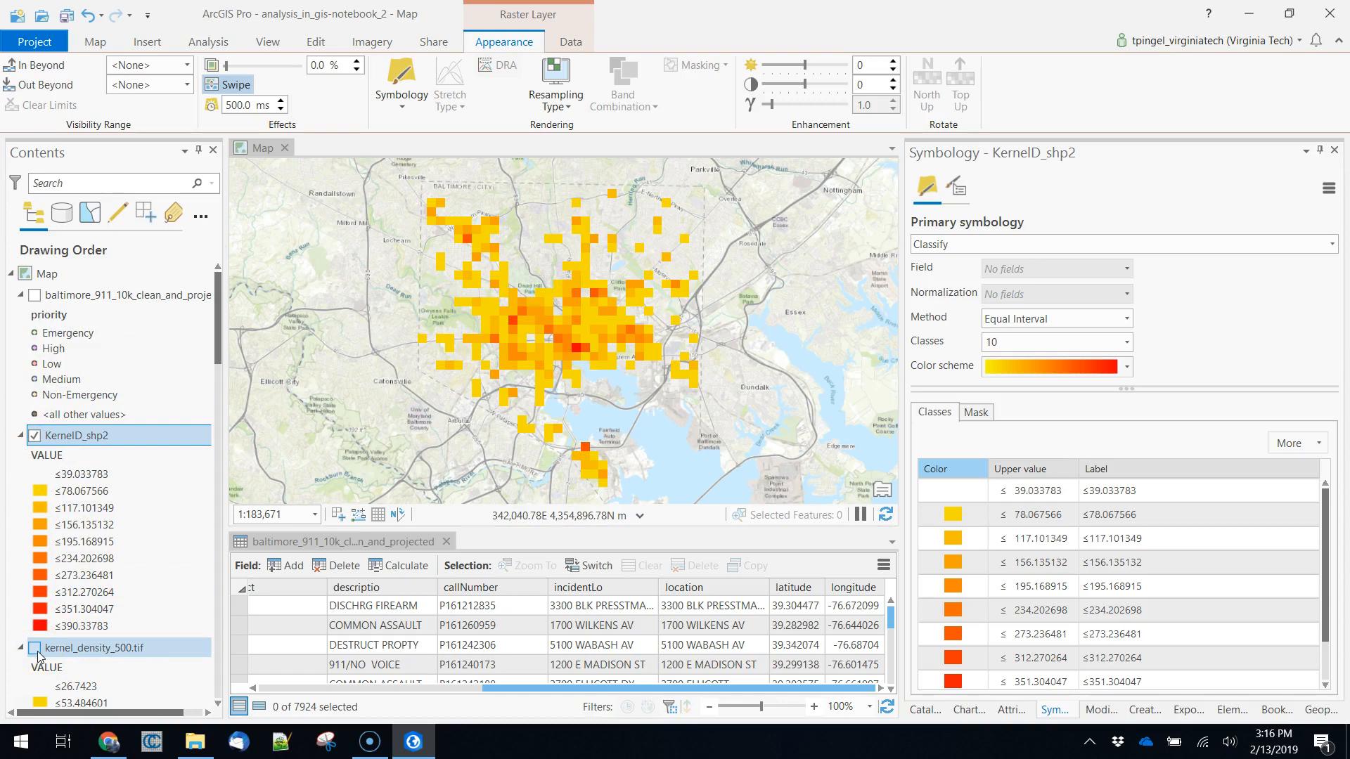
click(582, 237)
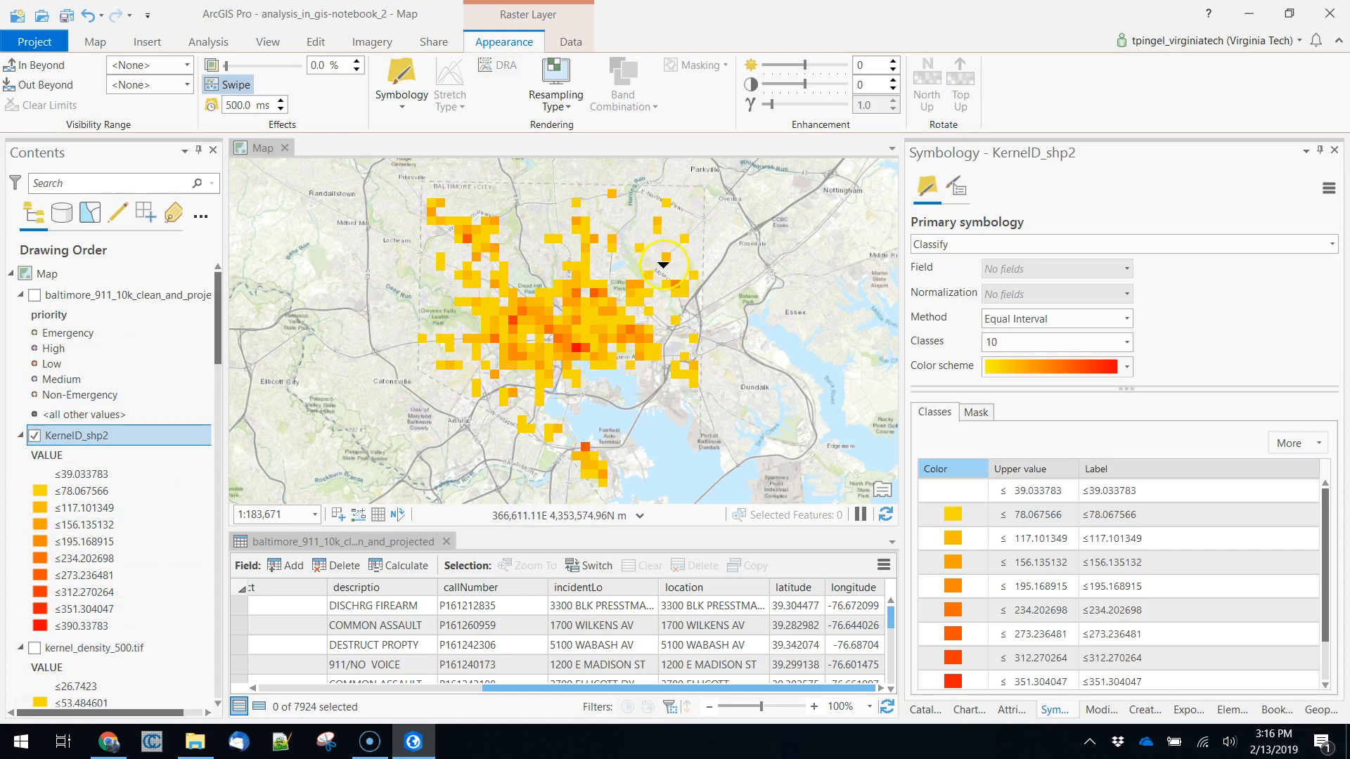
click(35, 648)
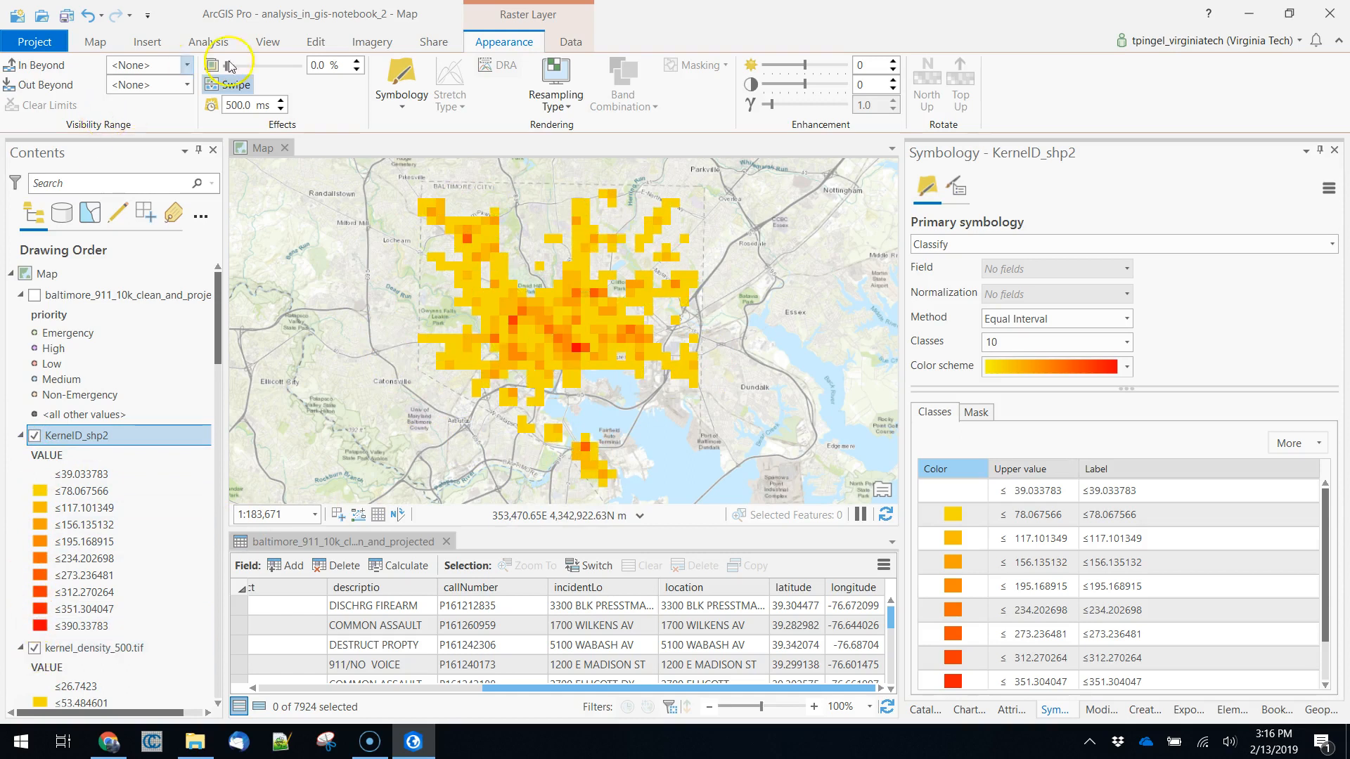
click(595, 225)
mouse_move(594, 225)
mouse_down()
mouse_move(578, 475)
mouse_move(593, 202)
mouse_up()
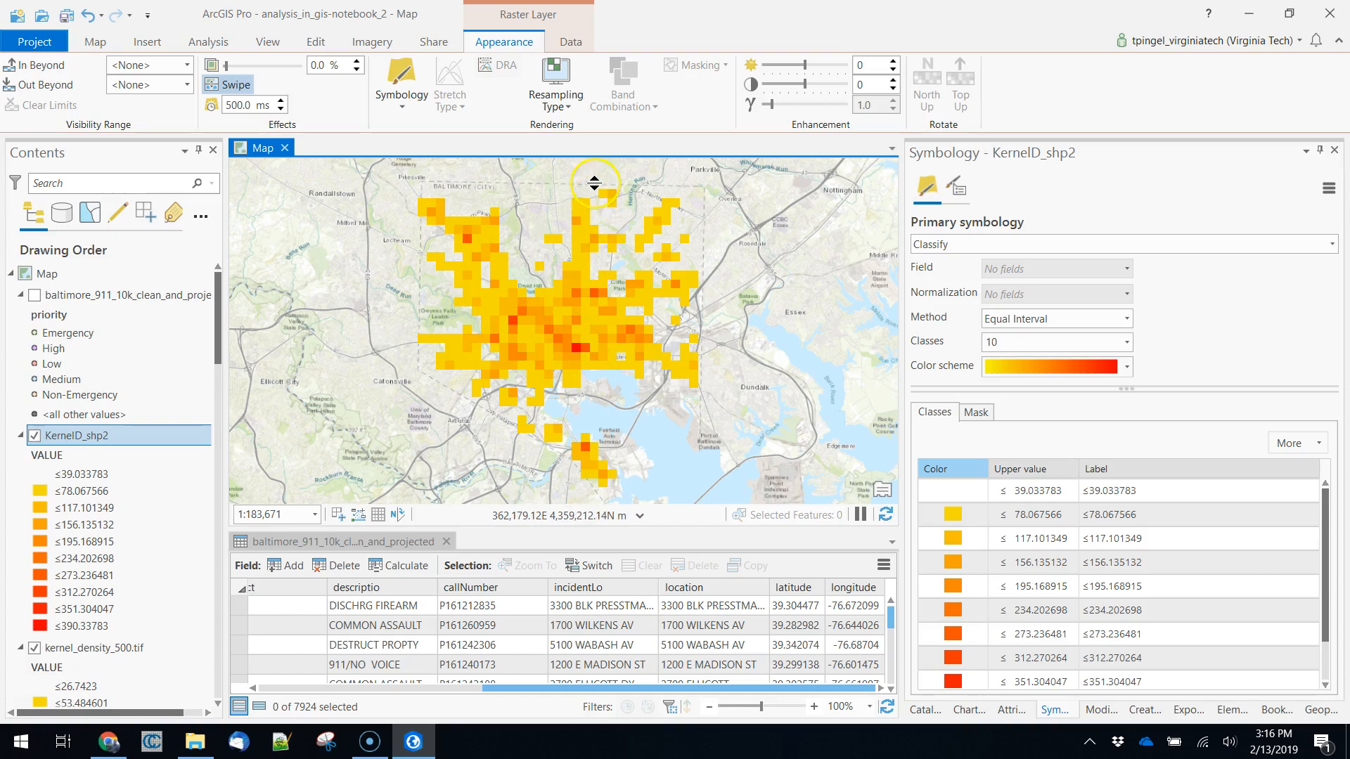
mouse_move(592, 180)
mouse_down()
mouse_move(571, 492)
mouse_move(555, 352)
mouse_move(560, 211)
mouse_move(561, 394)
mouse_move(551, 343)
mouse_move(551, 181)
mouse_up()
Start a new Kernel Density run with baltimore_911_10k_clean_and_projected as the input features.
click(209, 42)
click(229, 83)
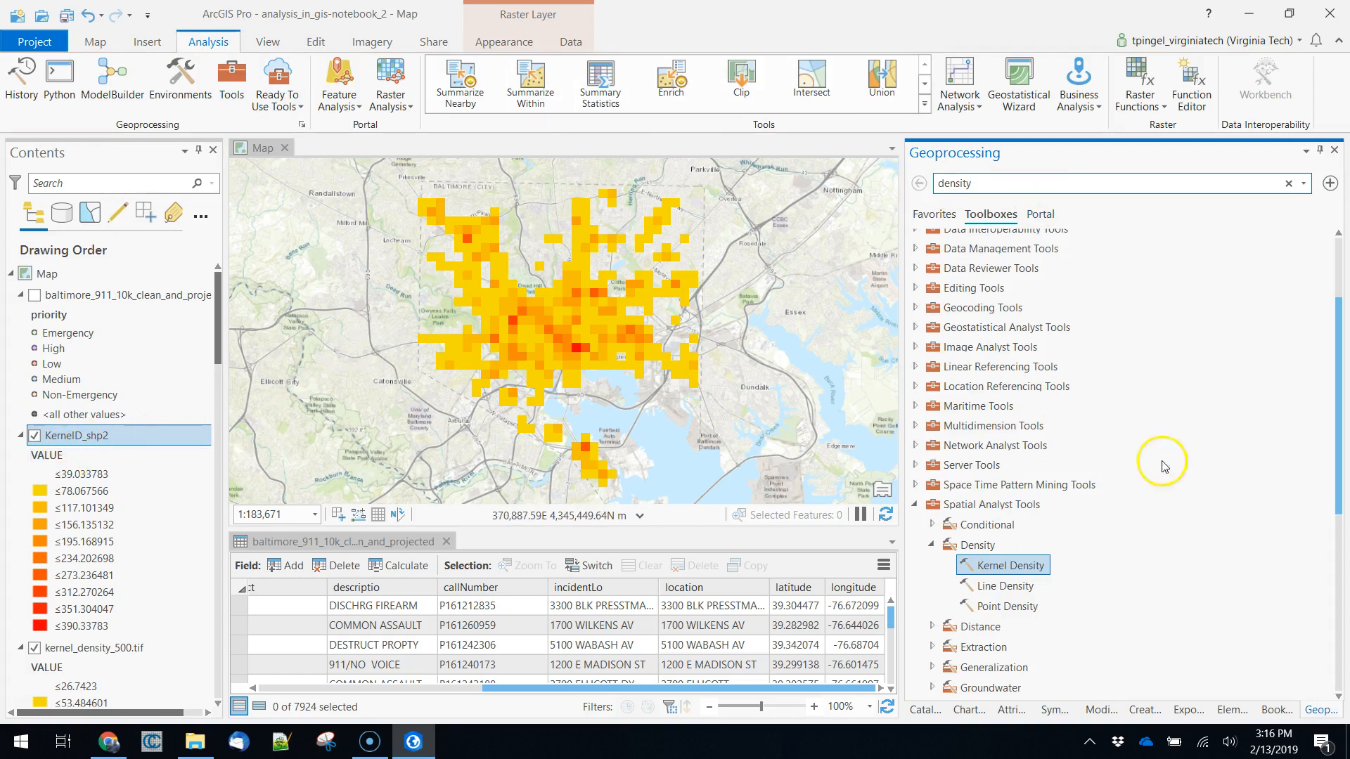
double_click(1017, 568)
click(1310, 262)
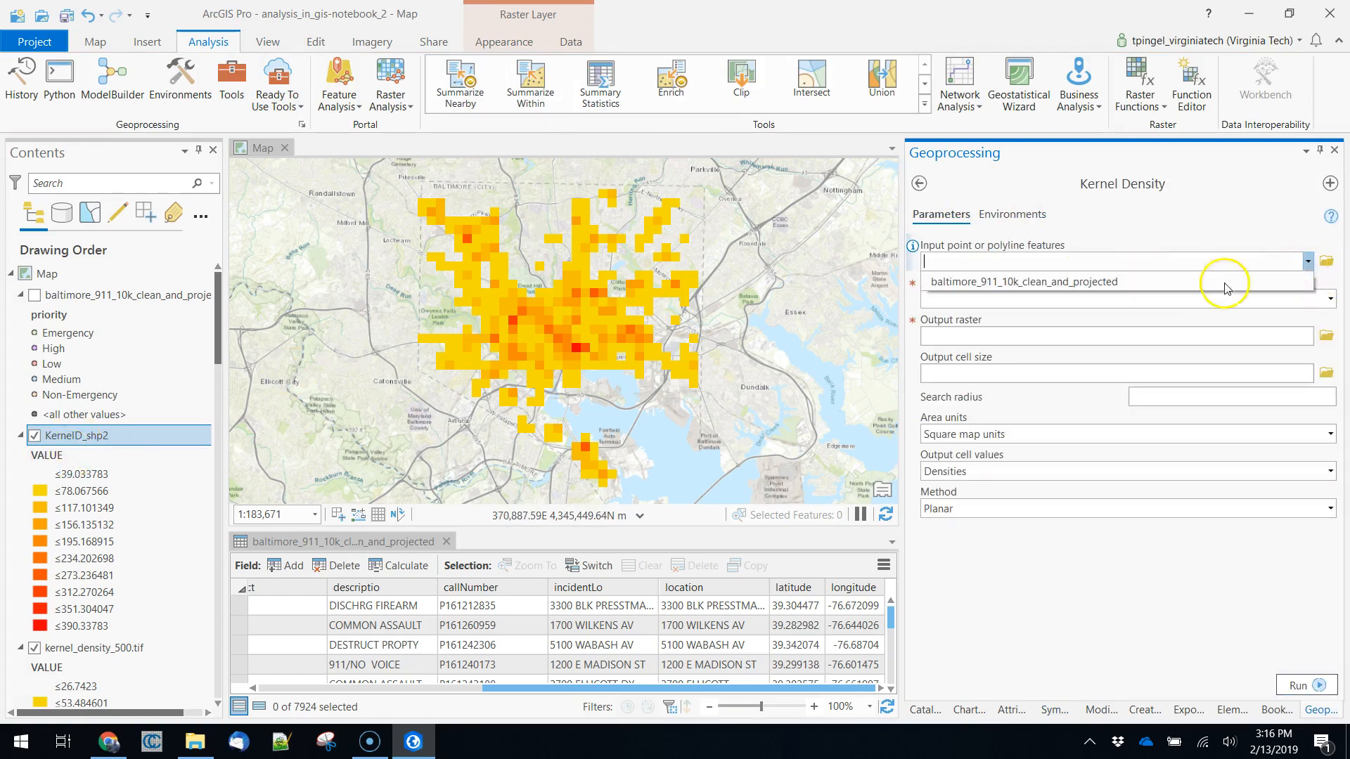
click(1076, 282)
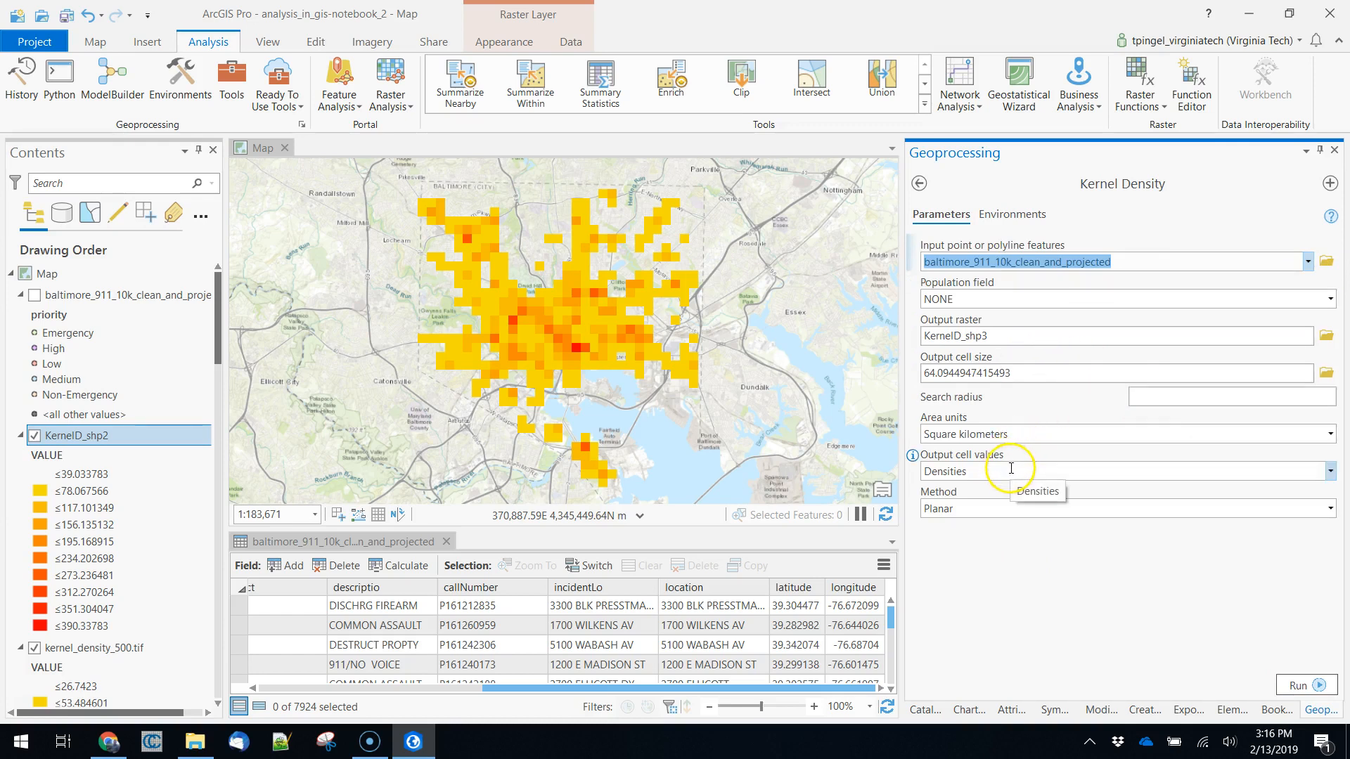
Set the output cell size to 500 and the search radius to 2500, and run Kernel Density.
click(1050, 373)
double_click(937, 373)
text(500)
click(1231, 391)
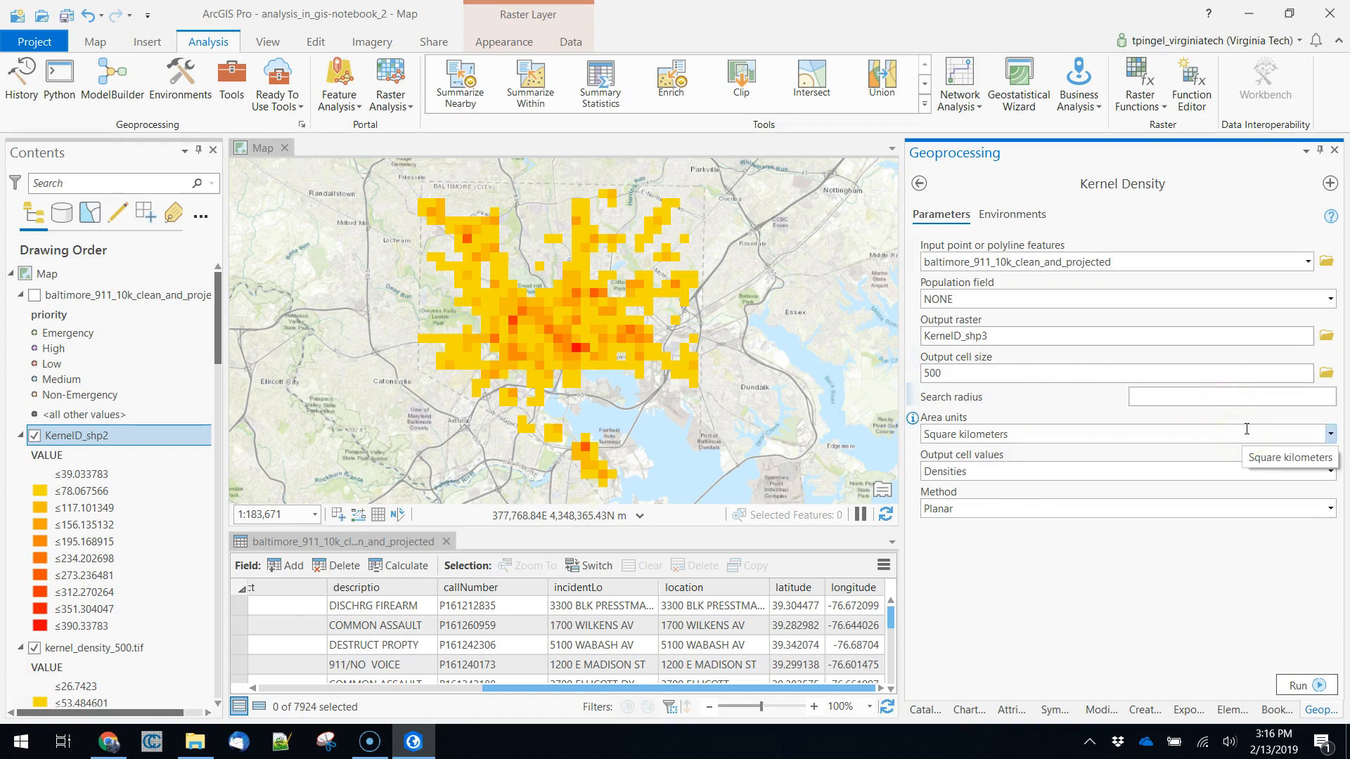
text(2500)
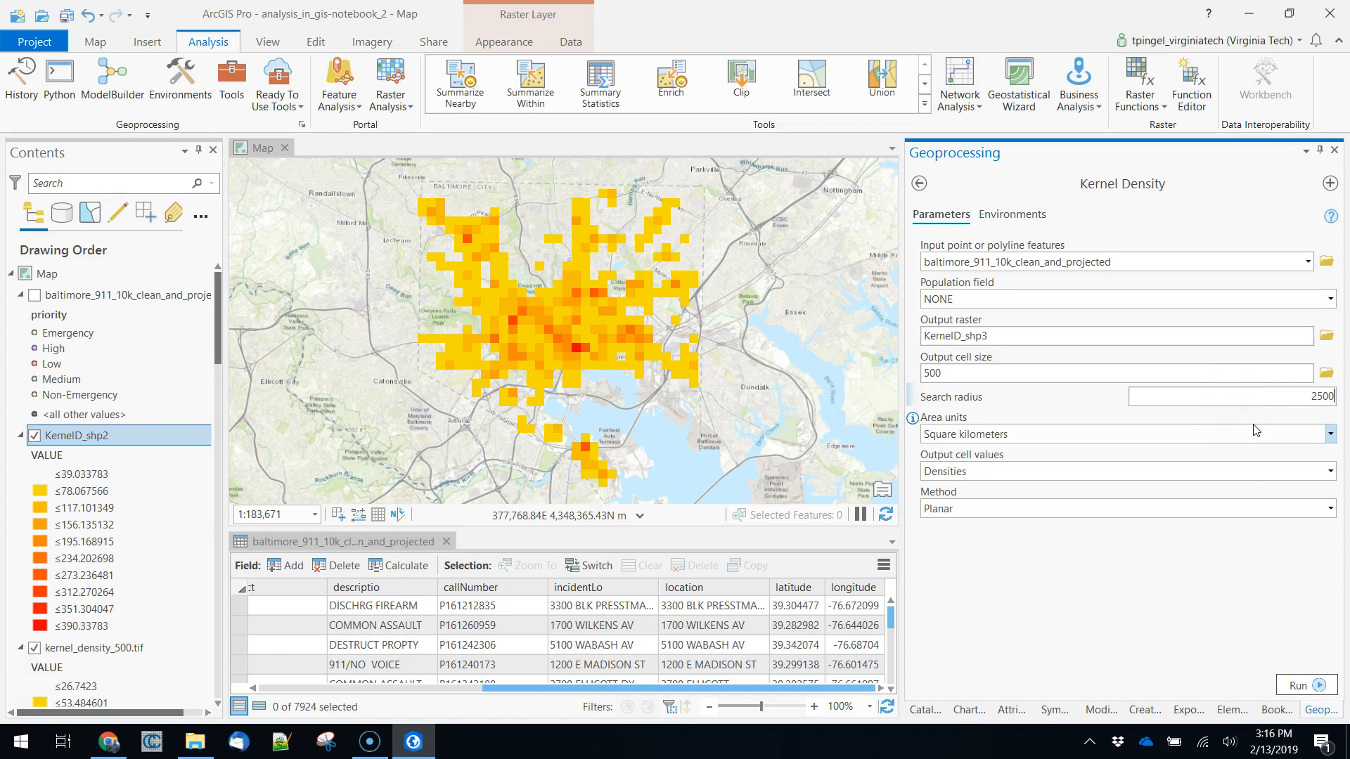
click(1300, 685)
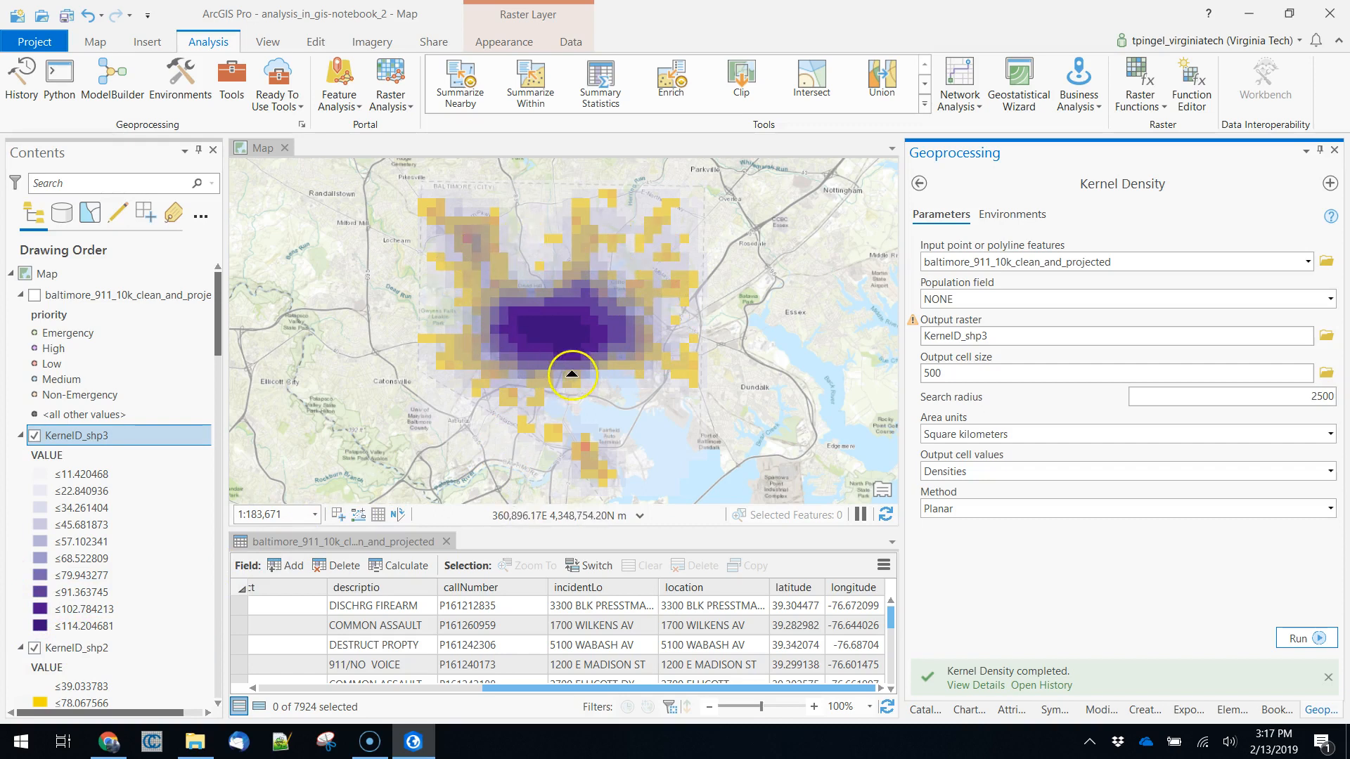
Change the search radius to 1250 and rerun Kernel Density to the same output raster.
click(1297, 396)
drag(1297, 397, 1346, 399)
text(1250)
click(1303, 638)
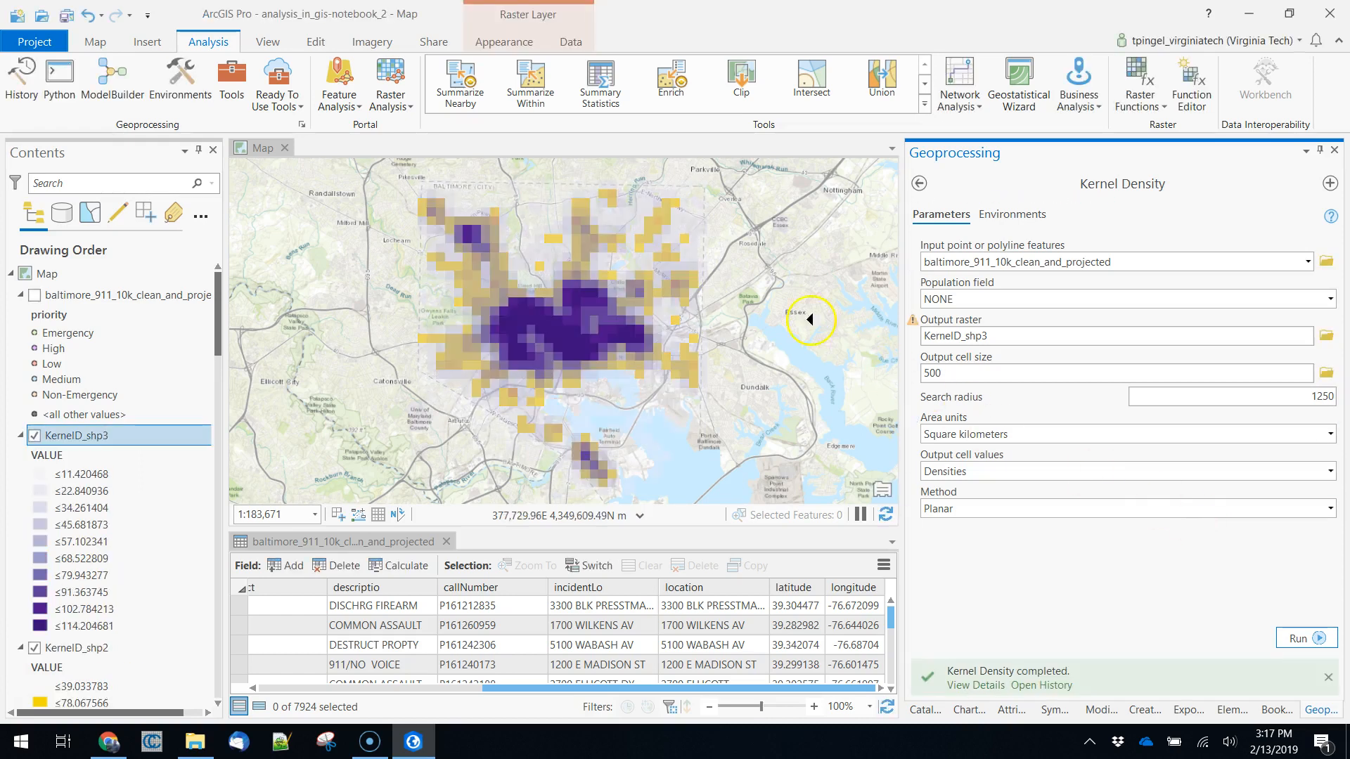
Set the search radius to 1000 and rerun Kernel Density to the same output raster.
drag(1286, 392, 1340, 392)
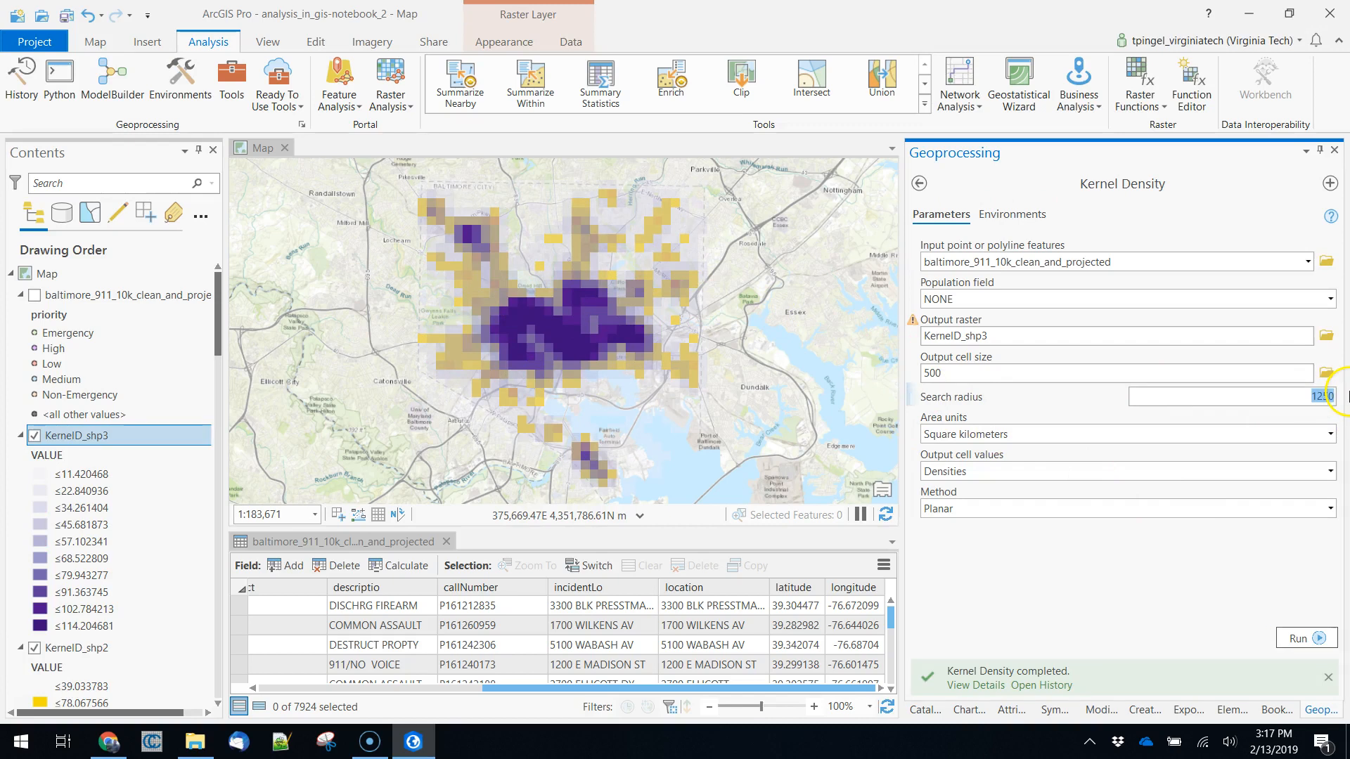
text(1000)
click(1298, 637)
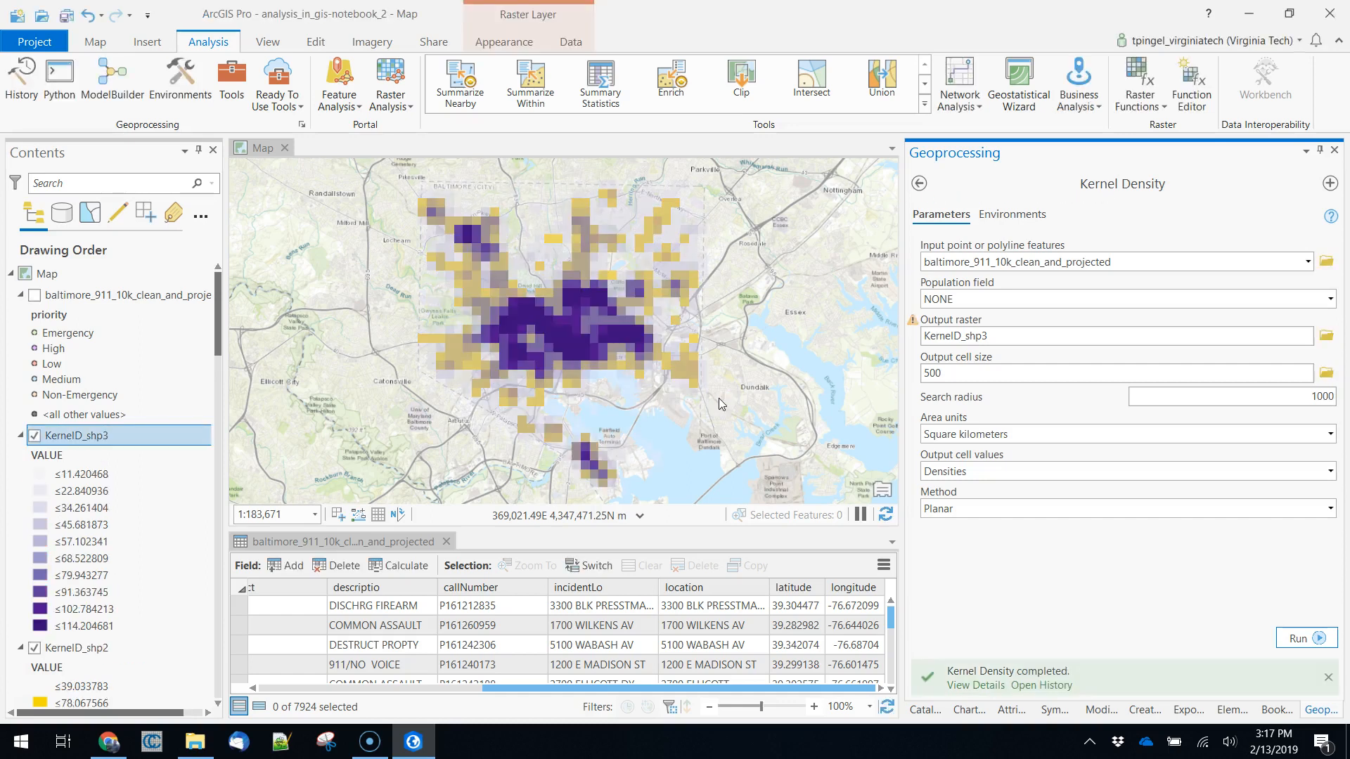
Apply the Yellow to Red color scheme to the KernelD_shp3 raster layer.
click(87, 442)
right_click(87, 442)
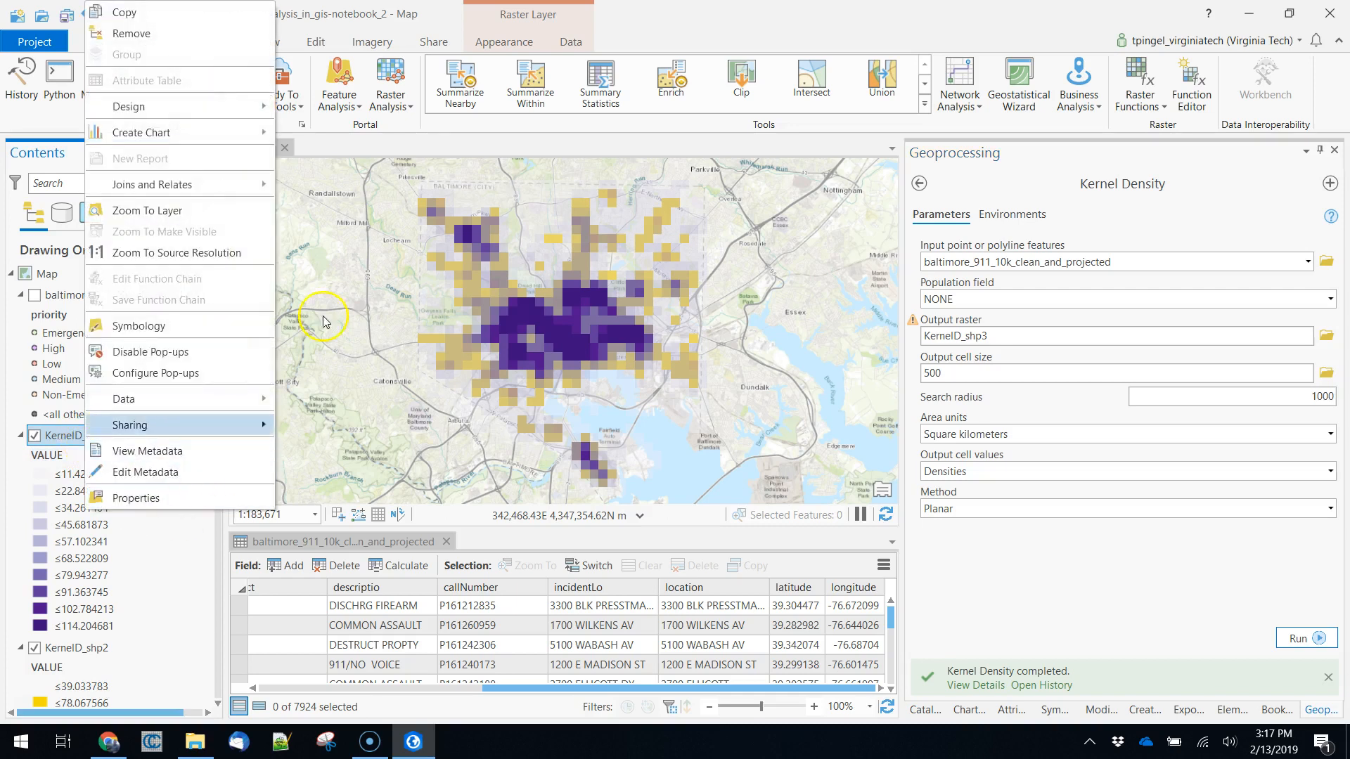
click(487, 43)
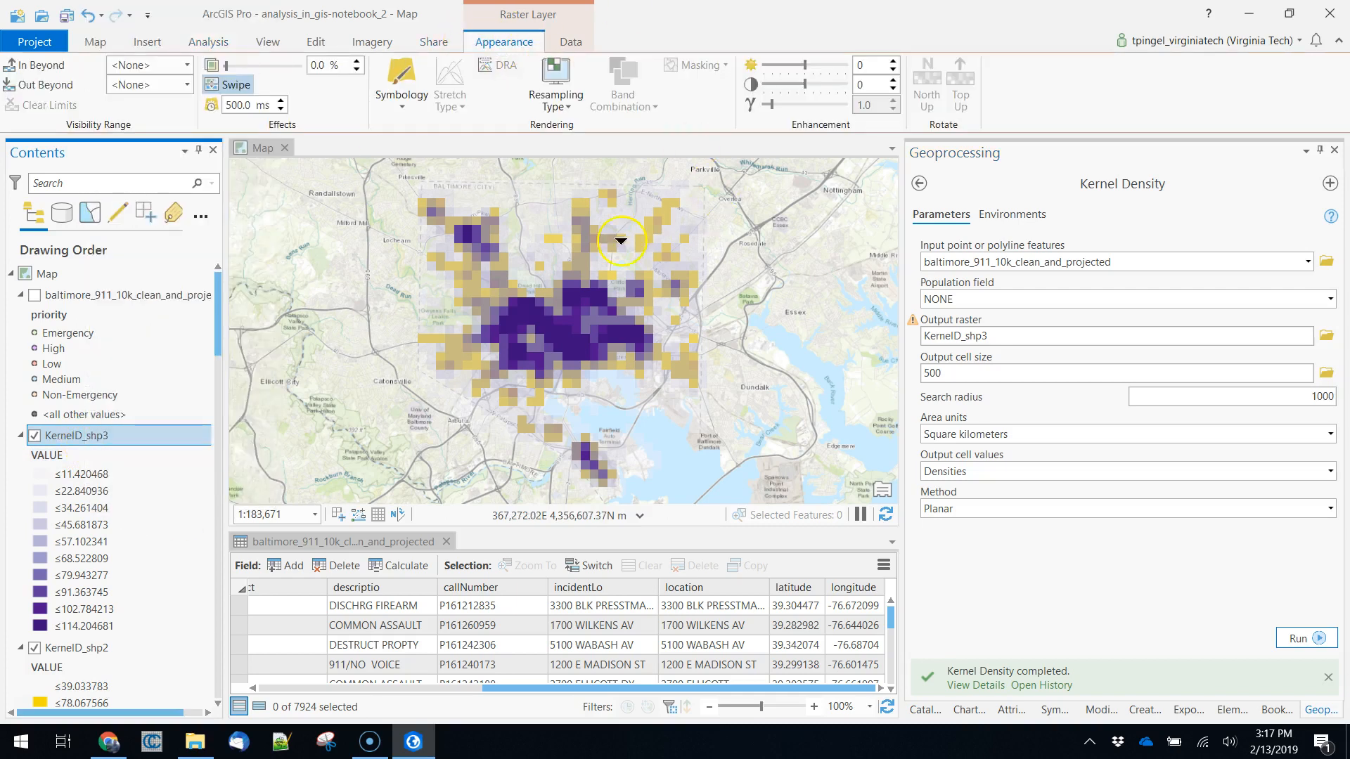
click(402, 83)
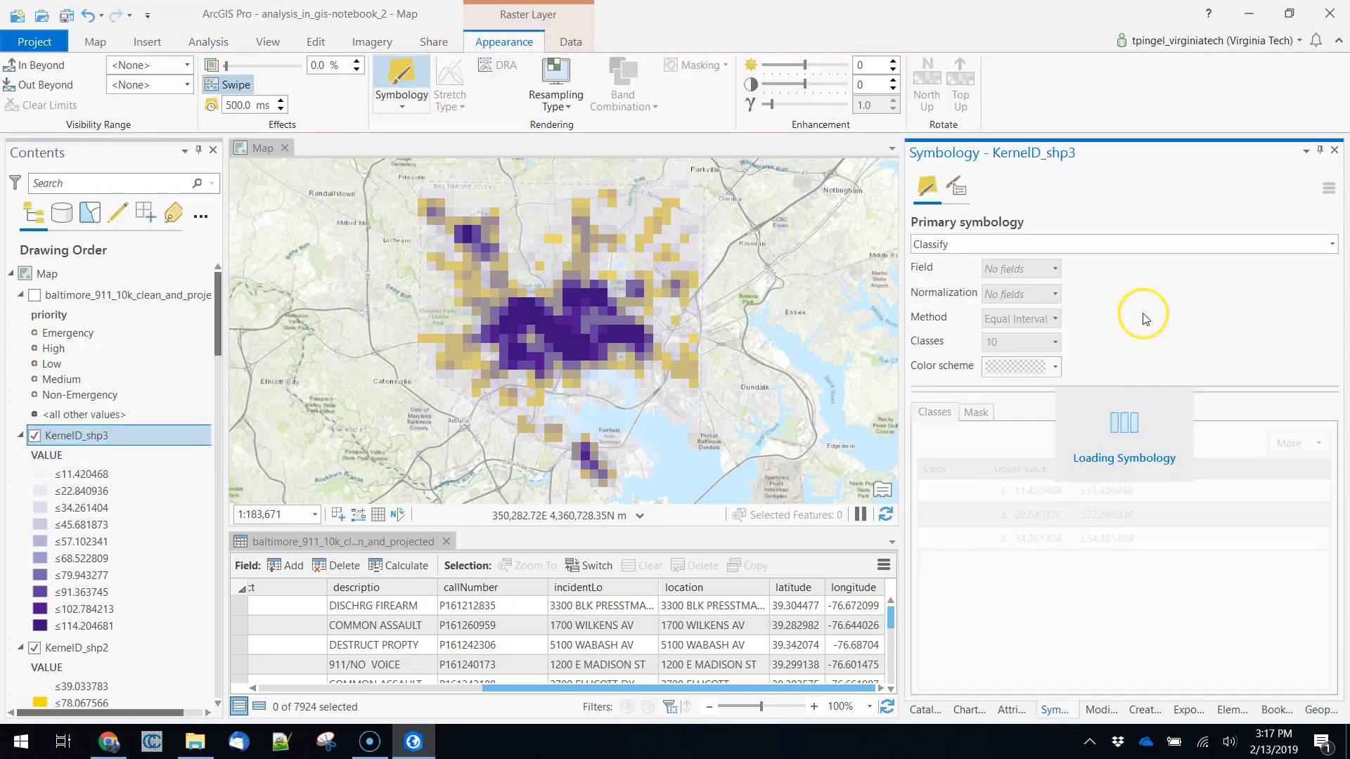
click(1127, 366)
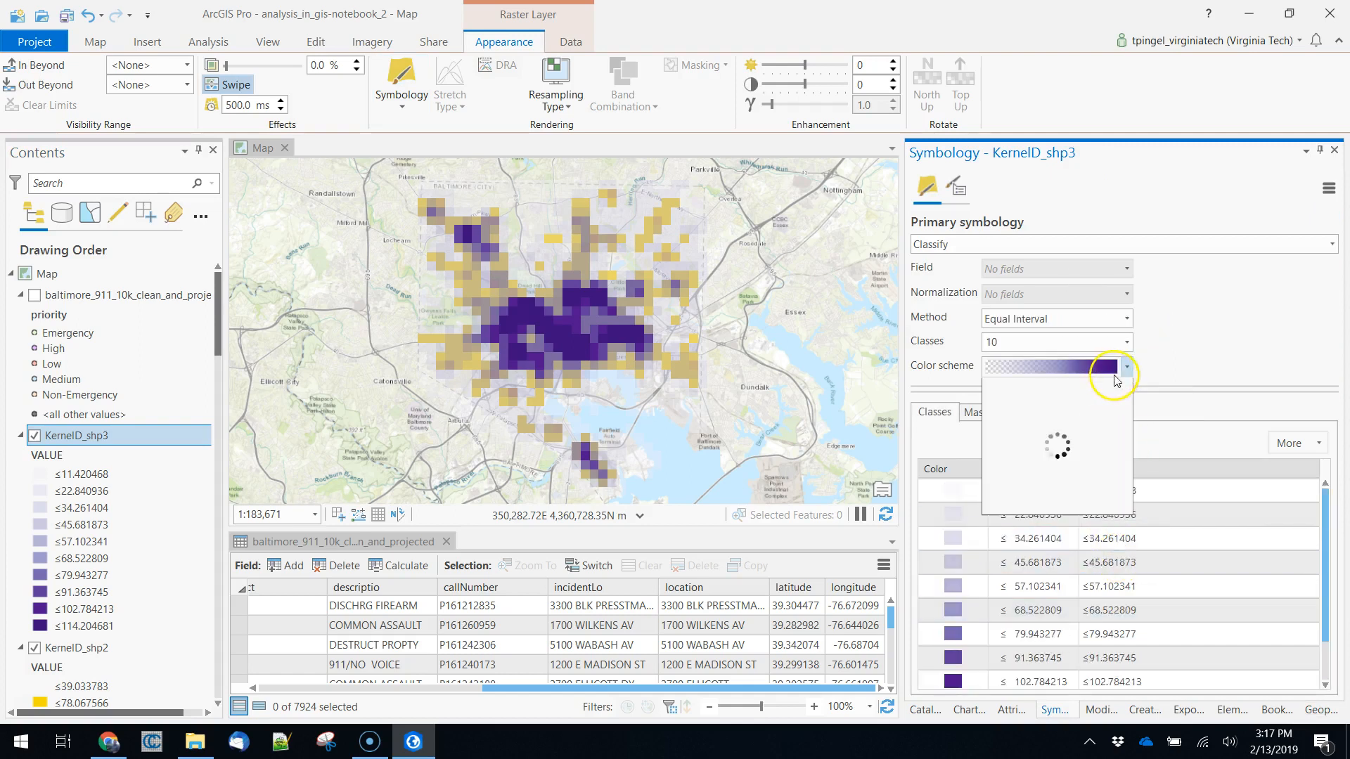
scroll(1086, 459, down, 3)
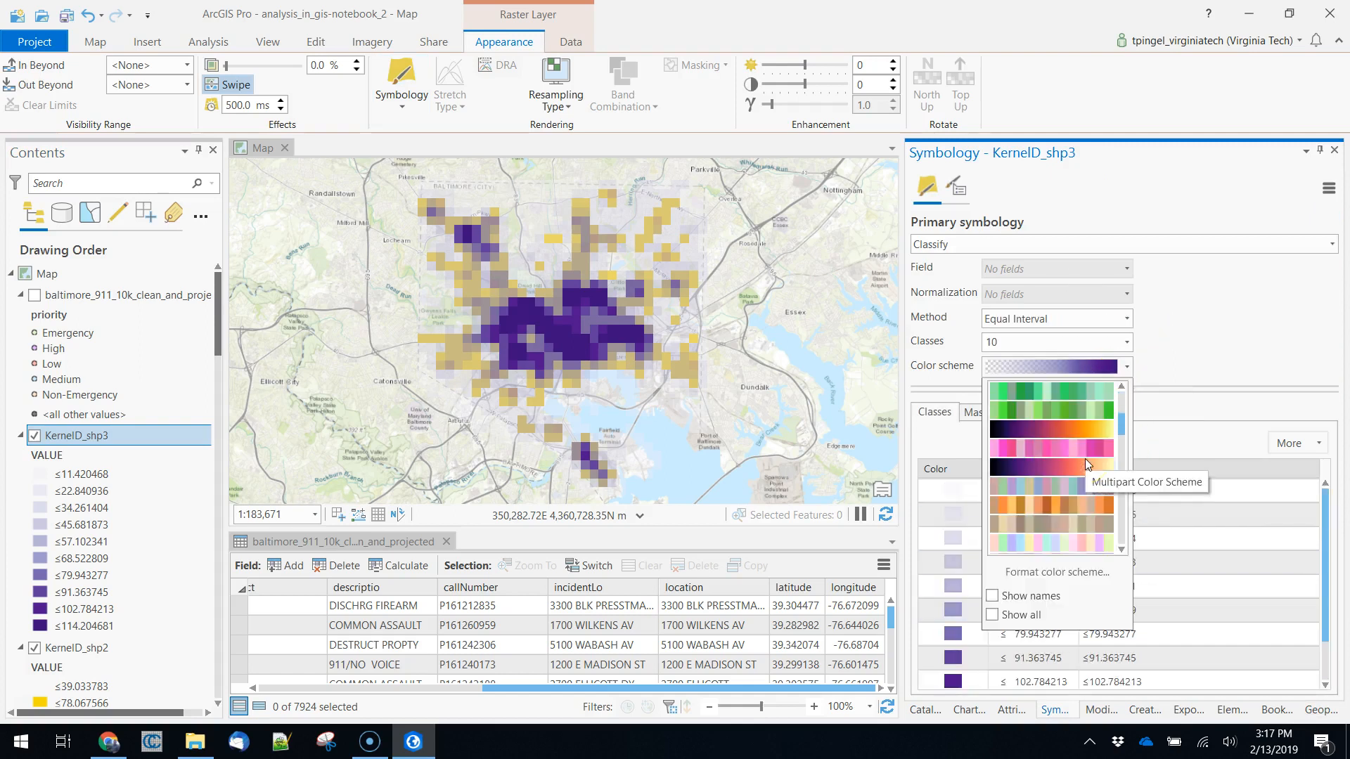
scroll(1085, 458, down, 2)
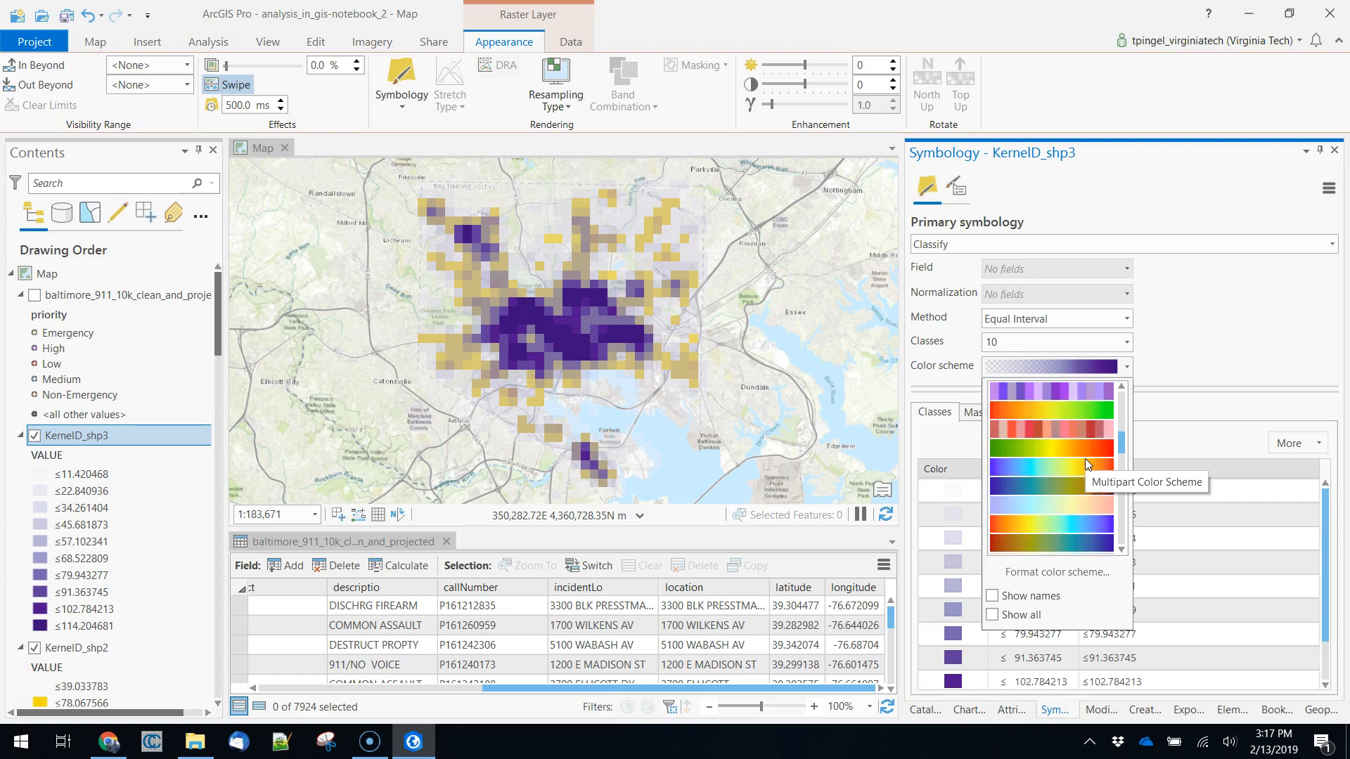
scroll(1072, 475, down, 2)
scroll(1073, 475, down, 3)
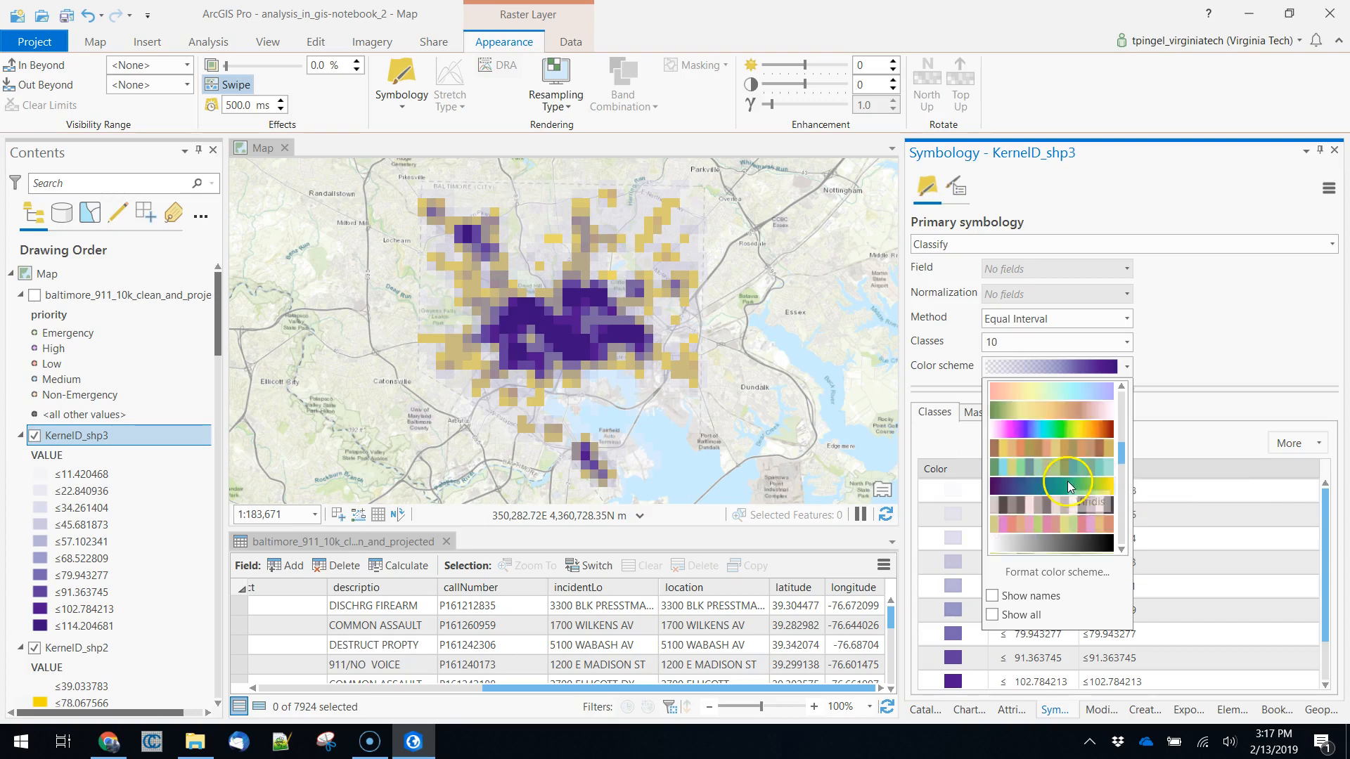
click(1055, 470)
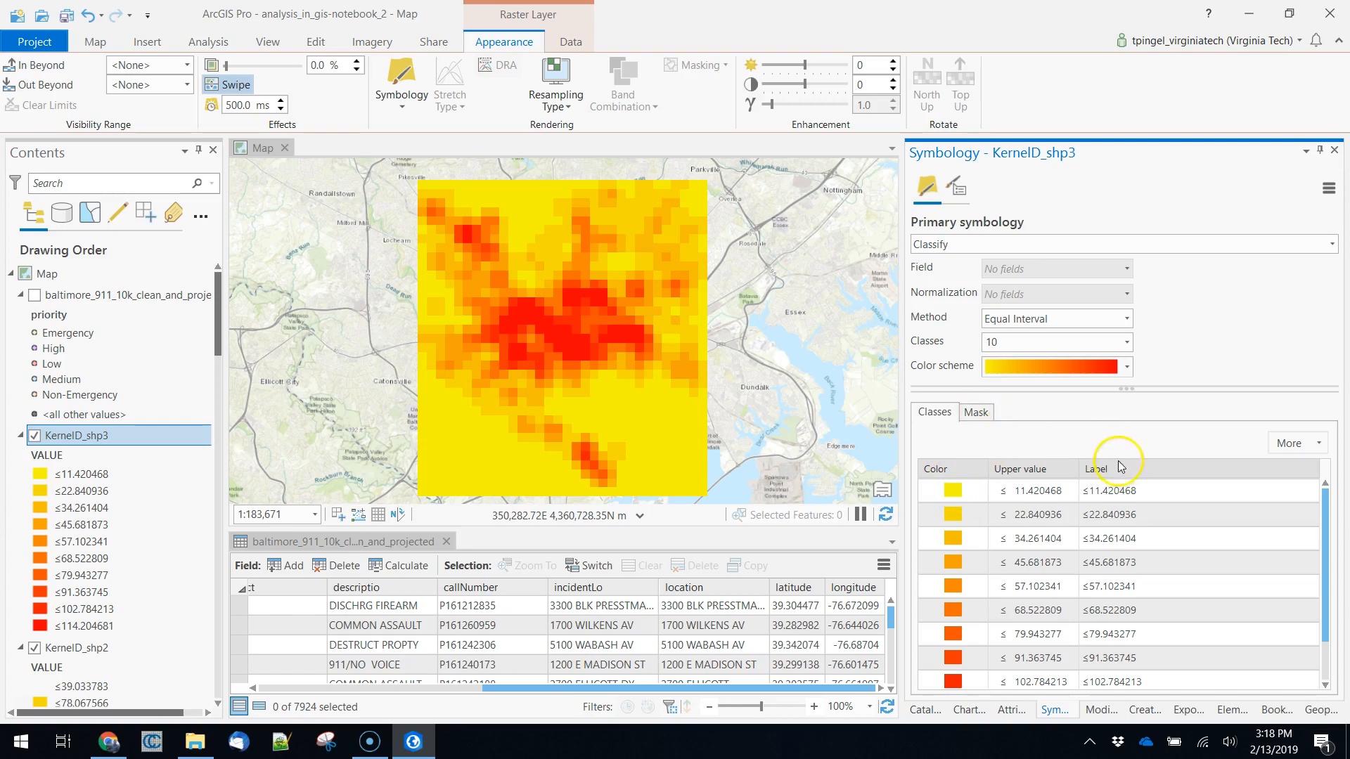
Give the lowest class of KernelD_shp3 no color and swipe the layer to compare it with the raster beneath.
click(953, 490)
click(953, 490)
click(940, 466)
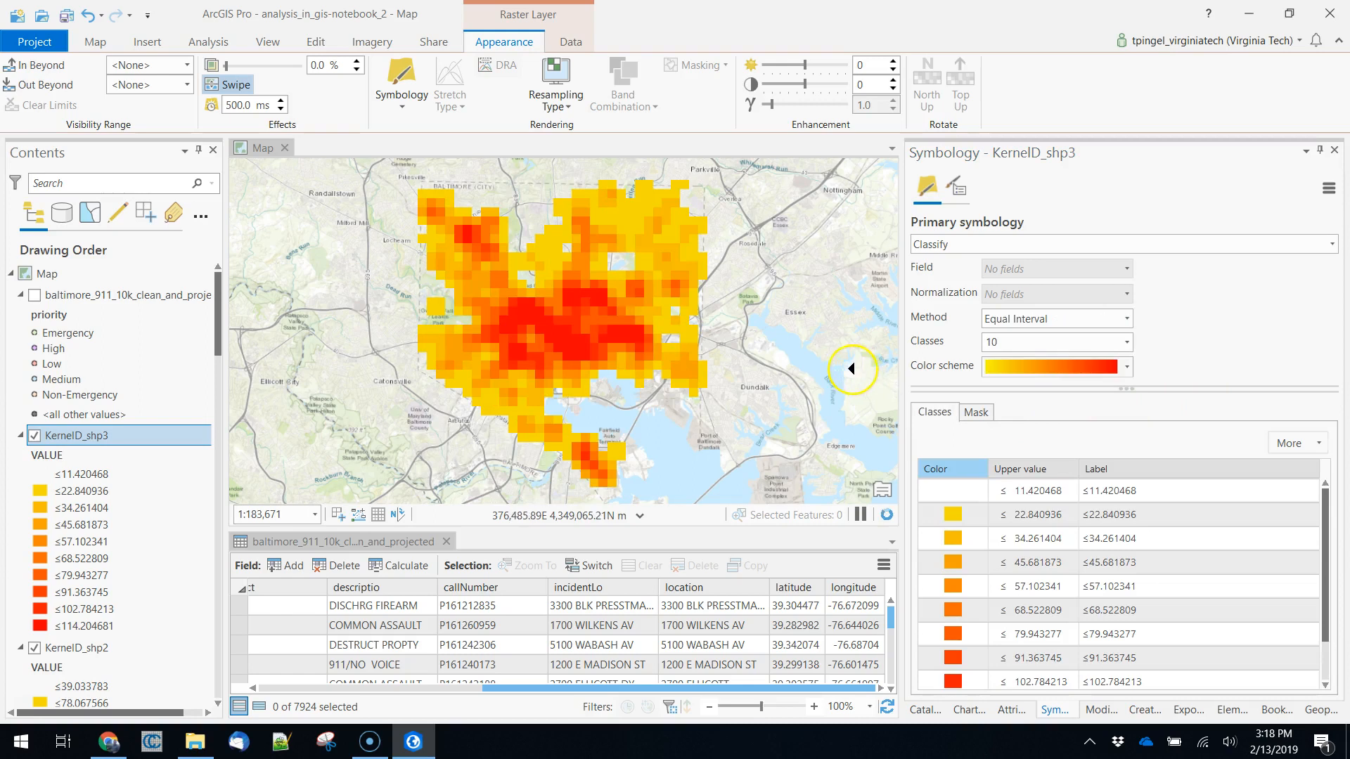
drag(562, 218, 581, 167)
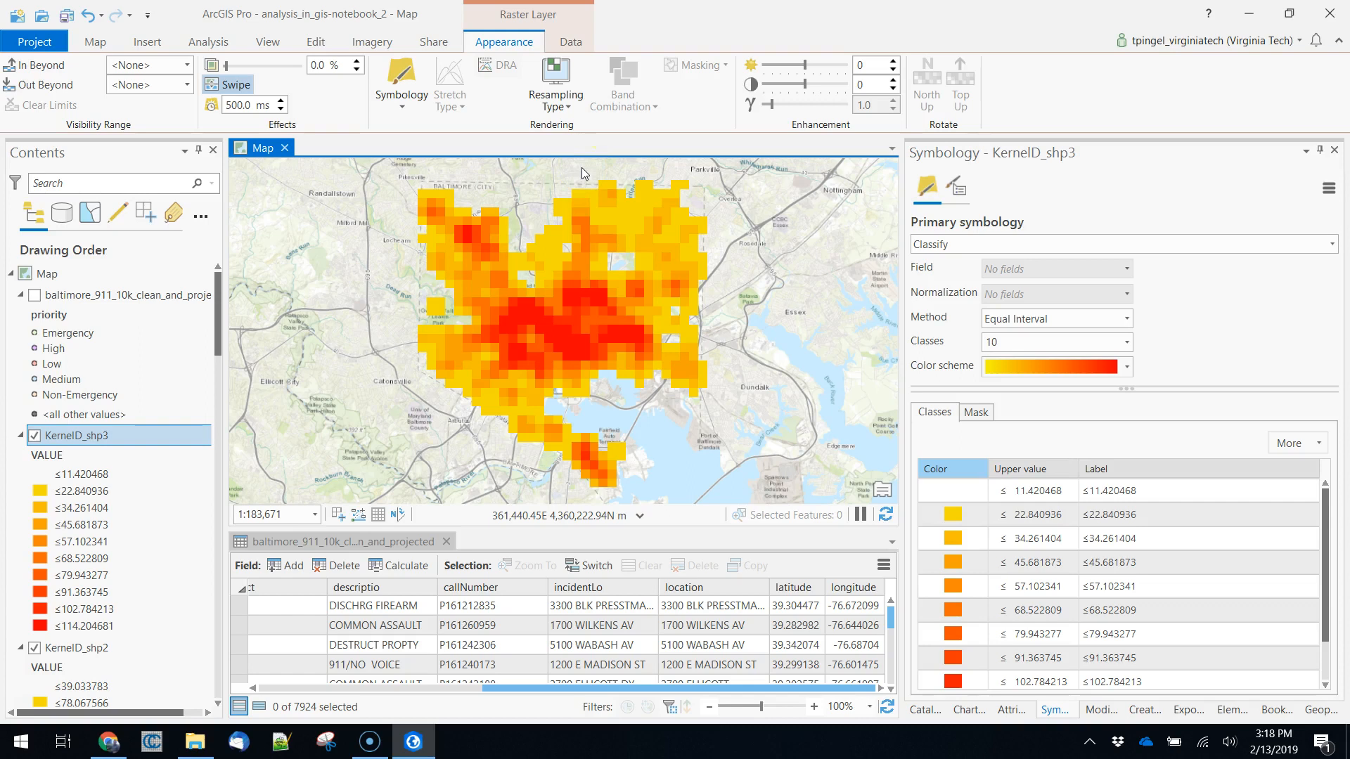
Try Geometric Interval classification on KernelD_shp3, and switch to Standard Deviation with an interval size of 1/2 standard deviation.
click(1127, 320)
click(1125, 524)
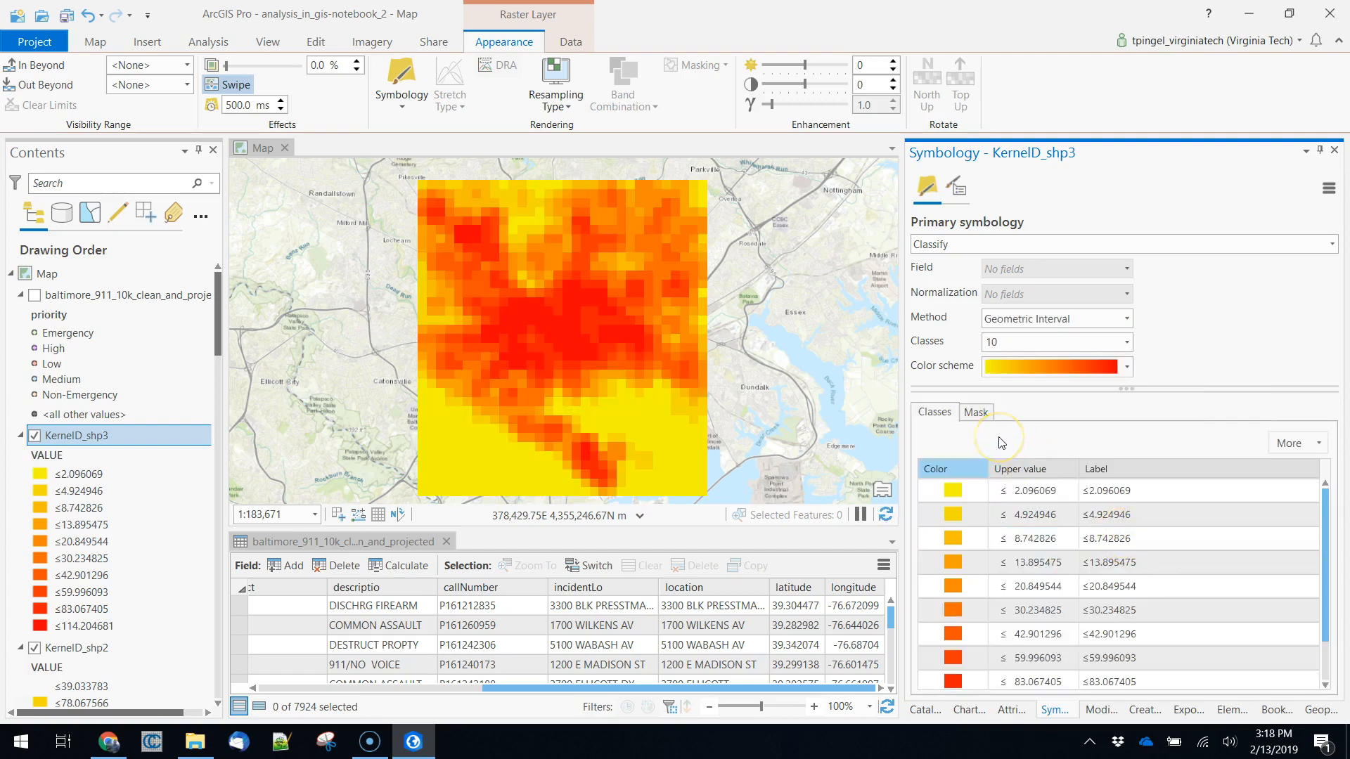
click(1126, 318)
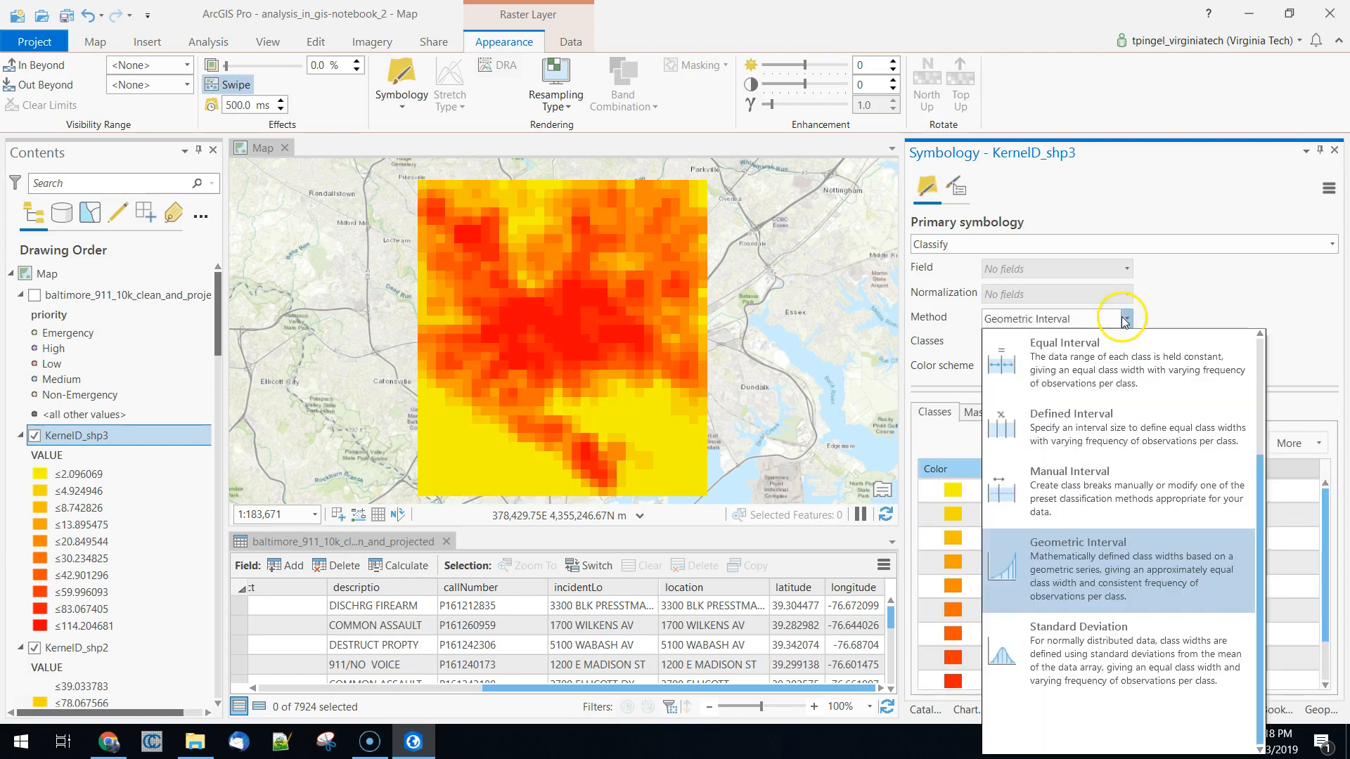
click(1112, 641)
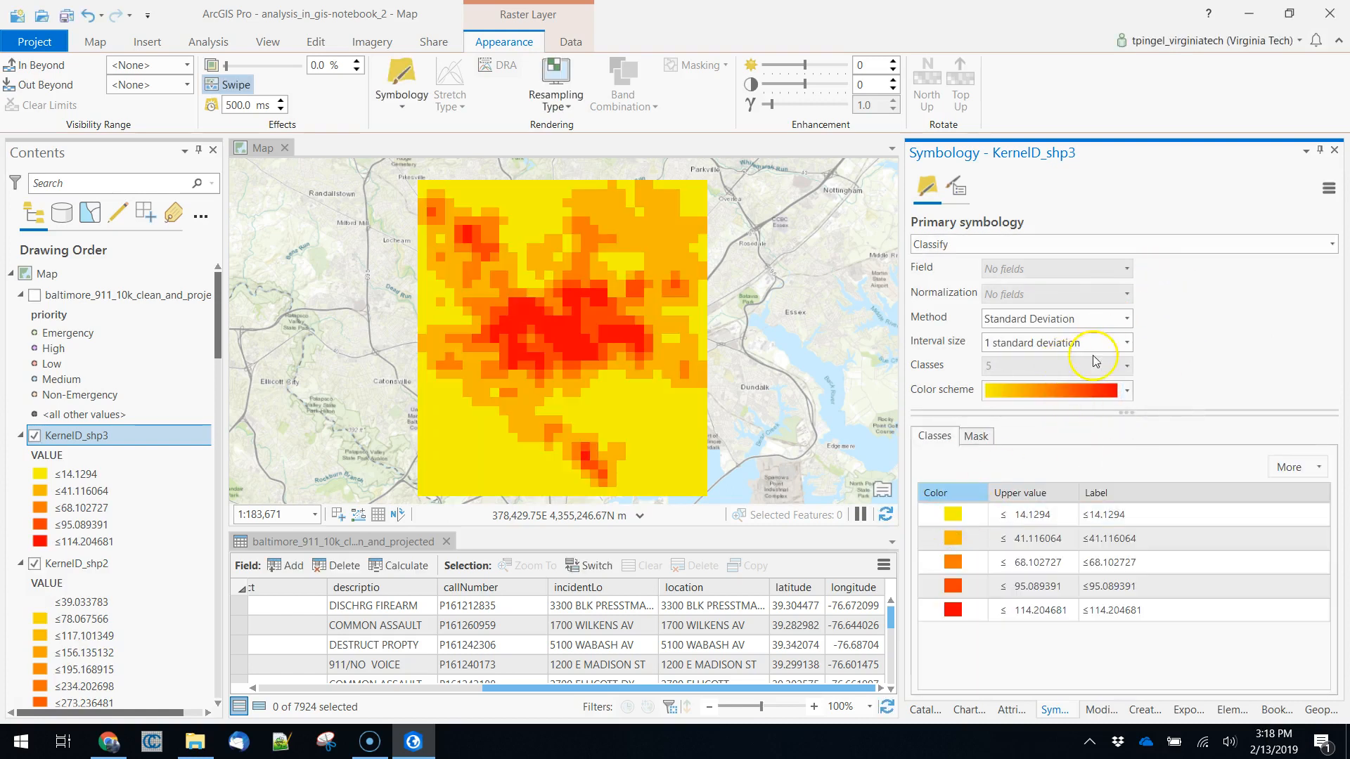
click(1120, 344)
click(1076, 374)
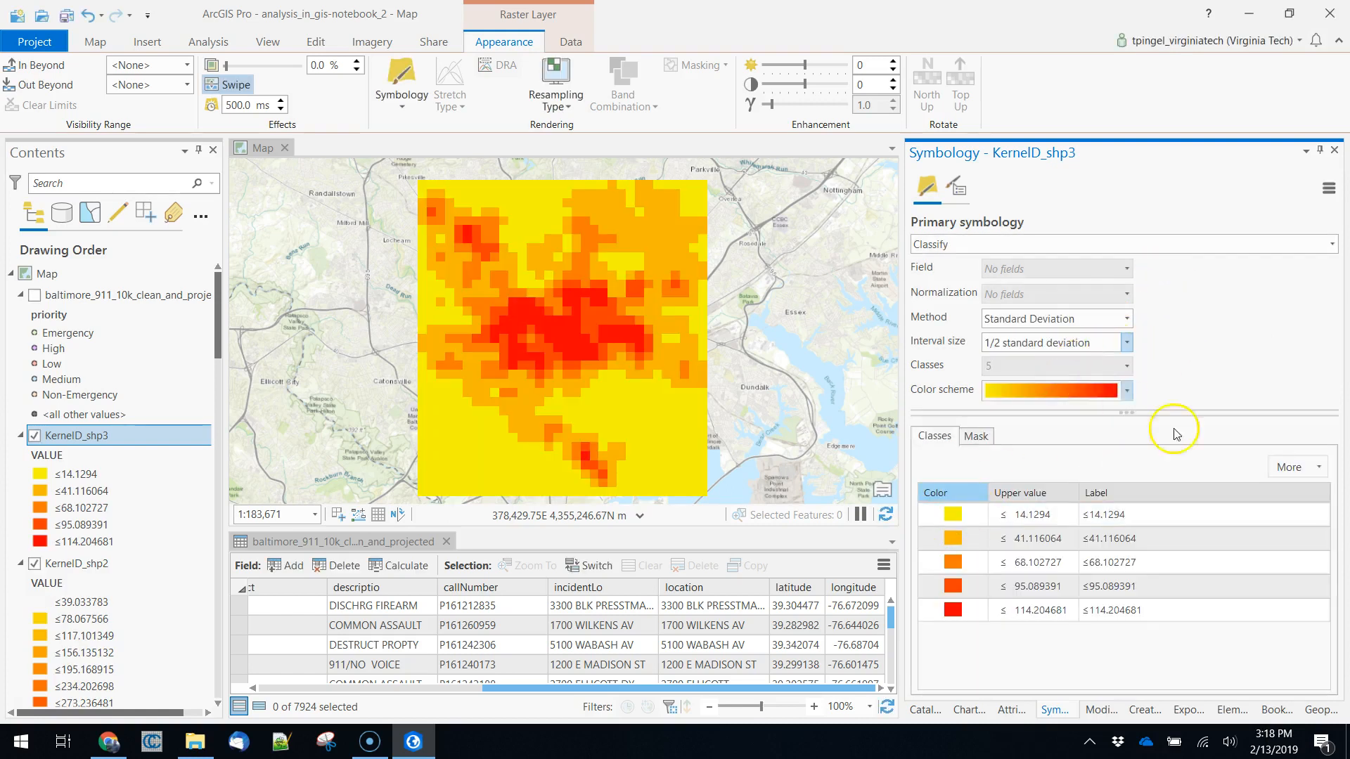